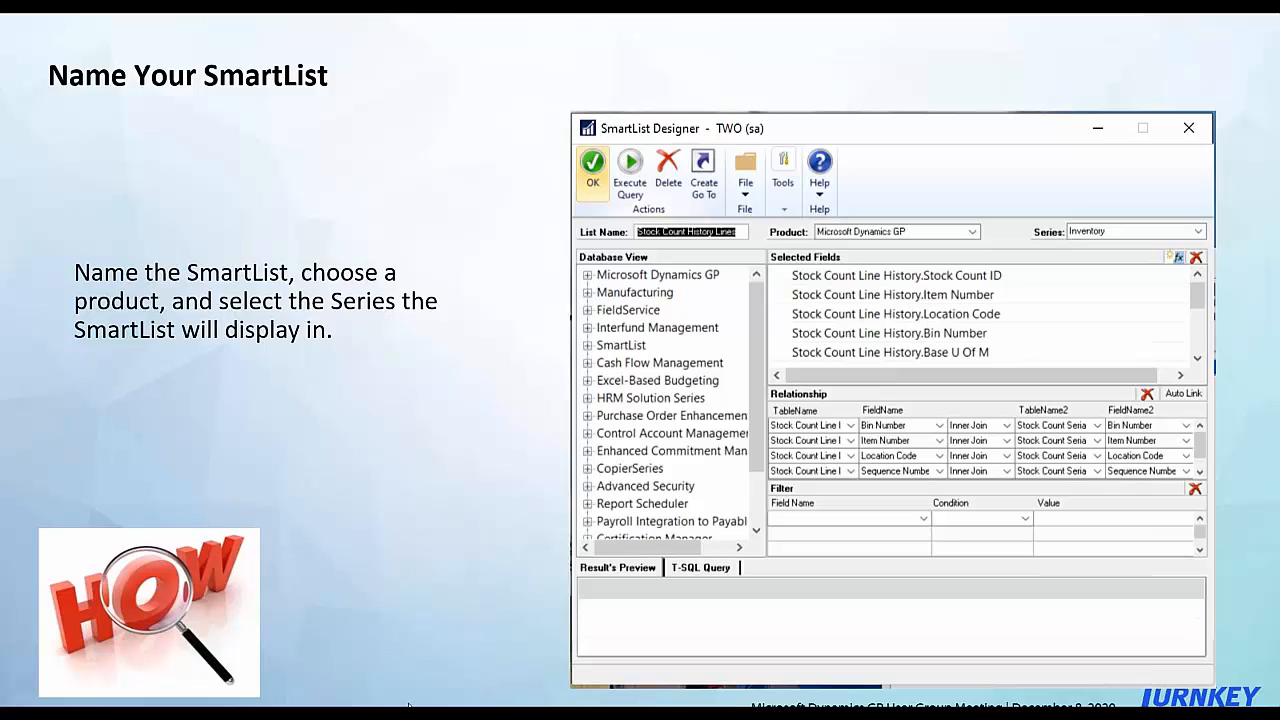
# Step: Switch from the presentation to Microsoft Dynamics GP and maximize its main window
pyautogui.moveTo(404, 702)
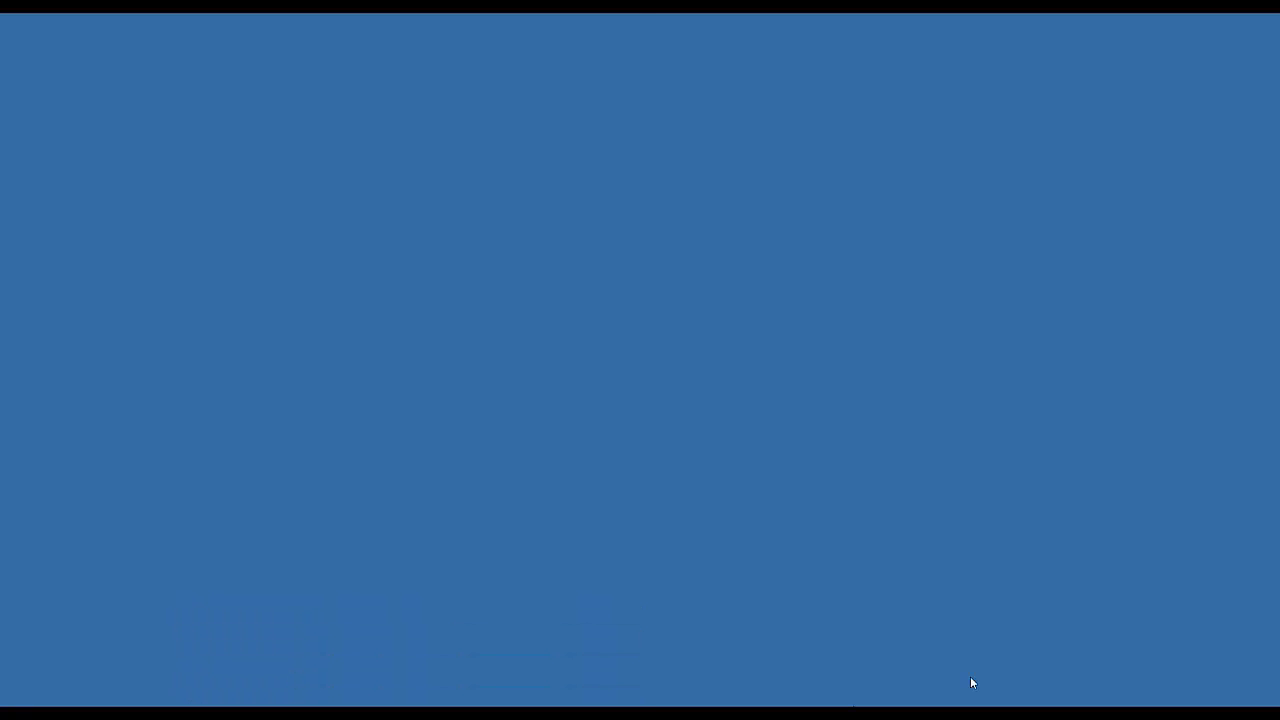
pyautogui.moveTo(747, 716); pyautogui.dragTo(321, 92)
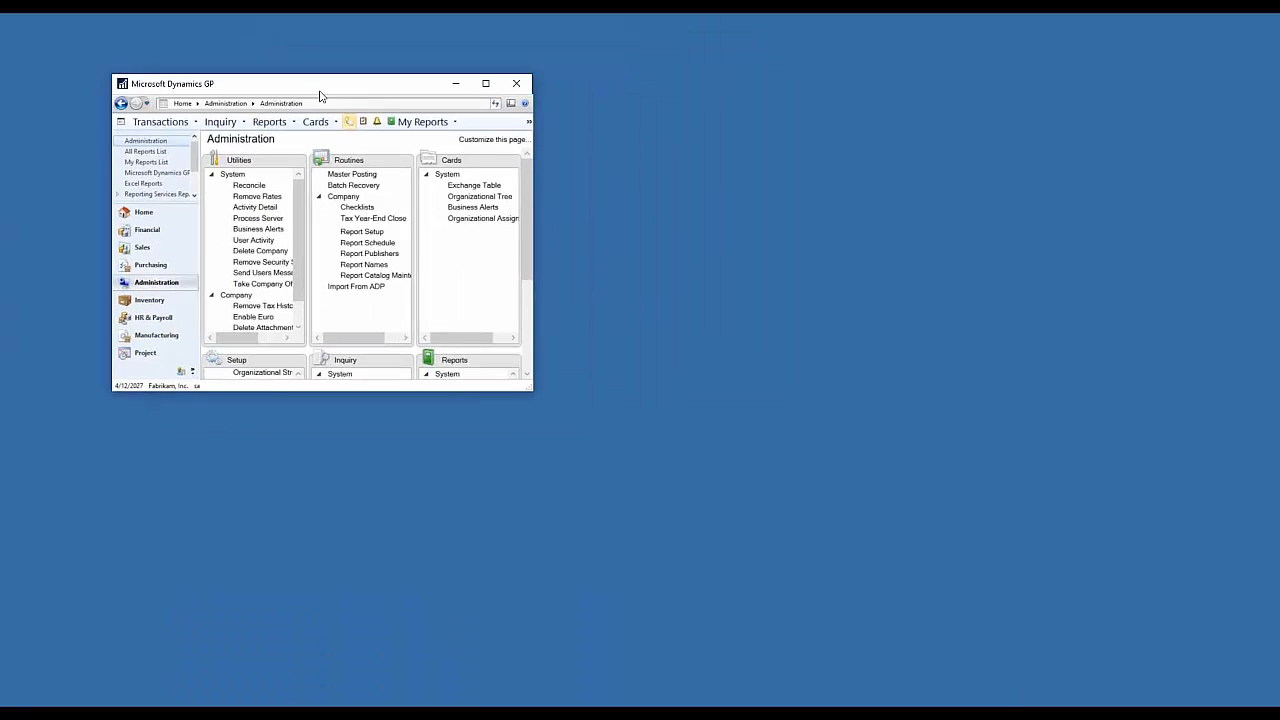
pyautogui.doubleClick(321, 92)
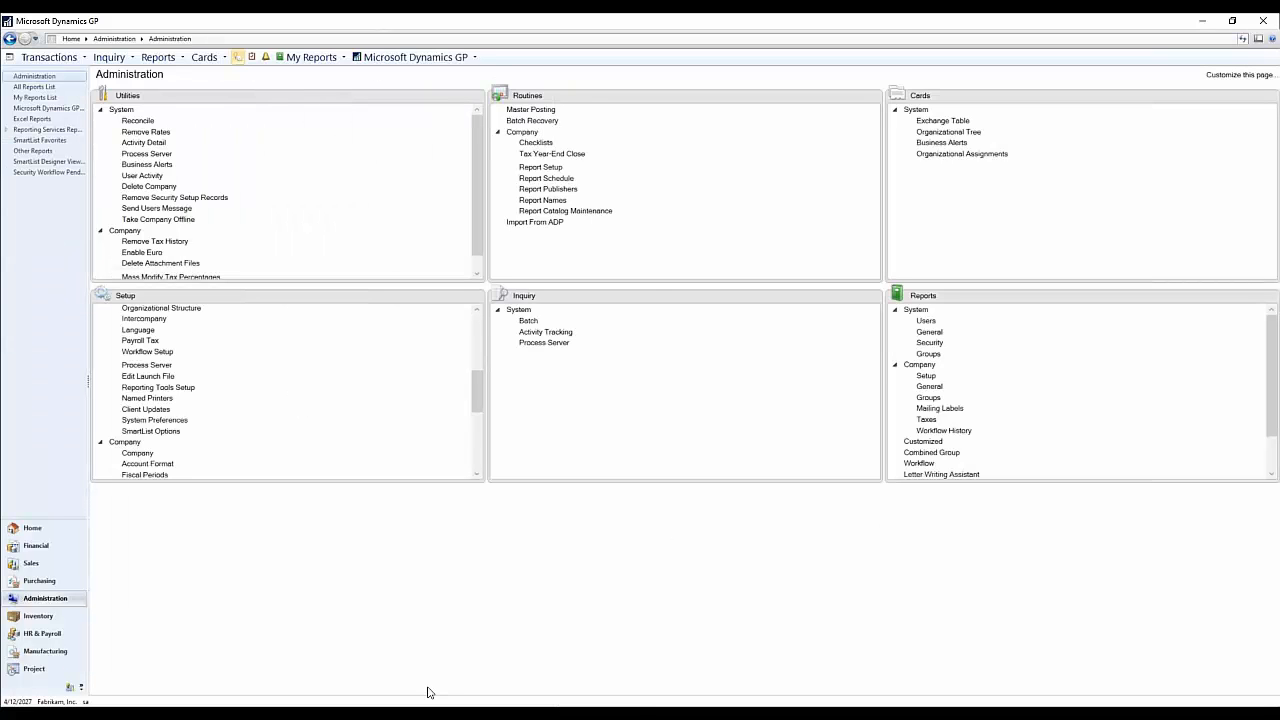
# Step: Close the leftover Go To and SmartList Designer windows and bring the SmartList window into view over the Administration page
pyautogui.moveTo(428, 692)
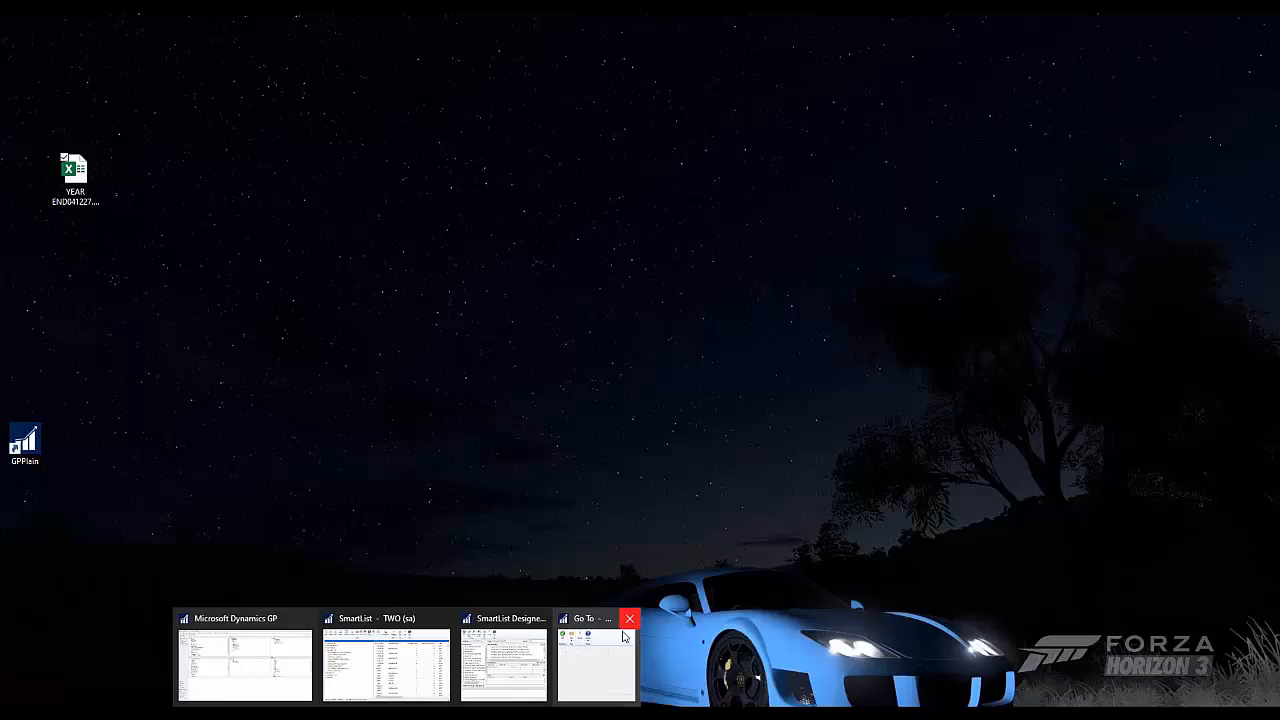
pyautogui.click(629, 618)
pyautogui.click(587, 618)
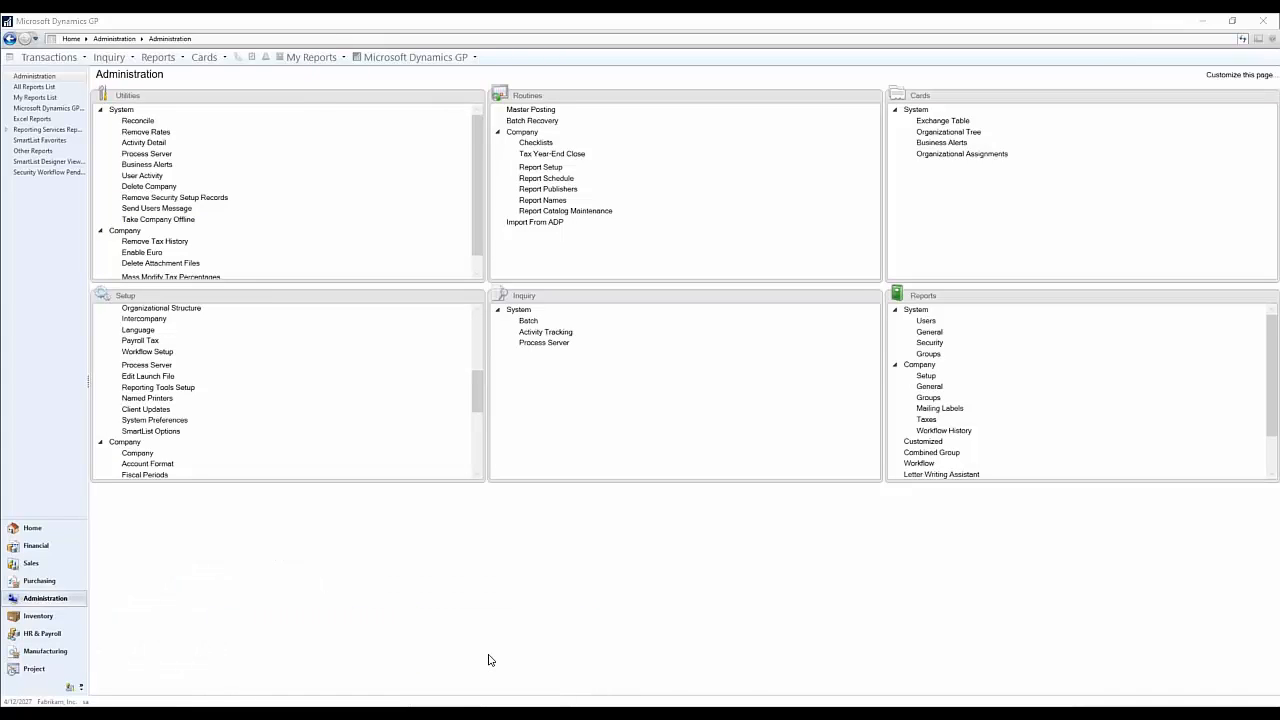
pyautogui.click(757, 700)
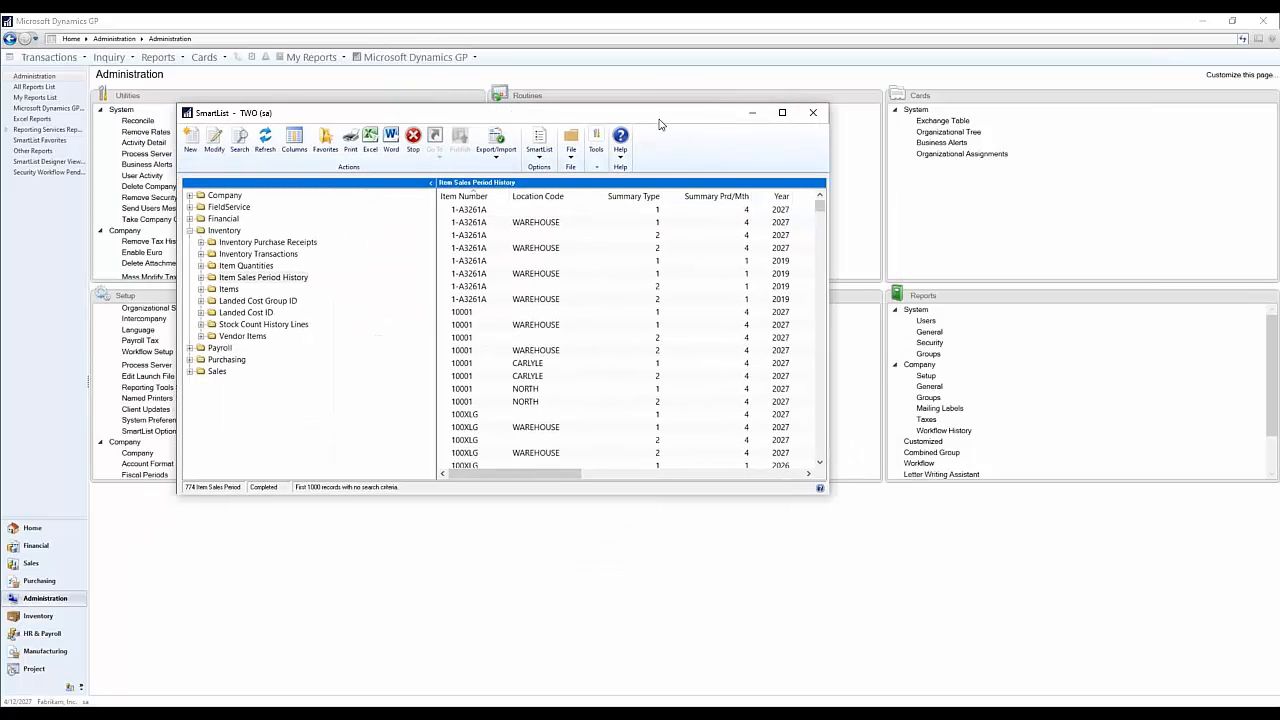
pyautogui.moveTo(661, 120); pyautogui.dragTo(786, 157)
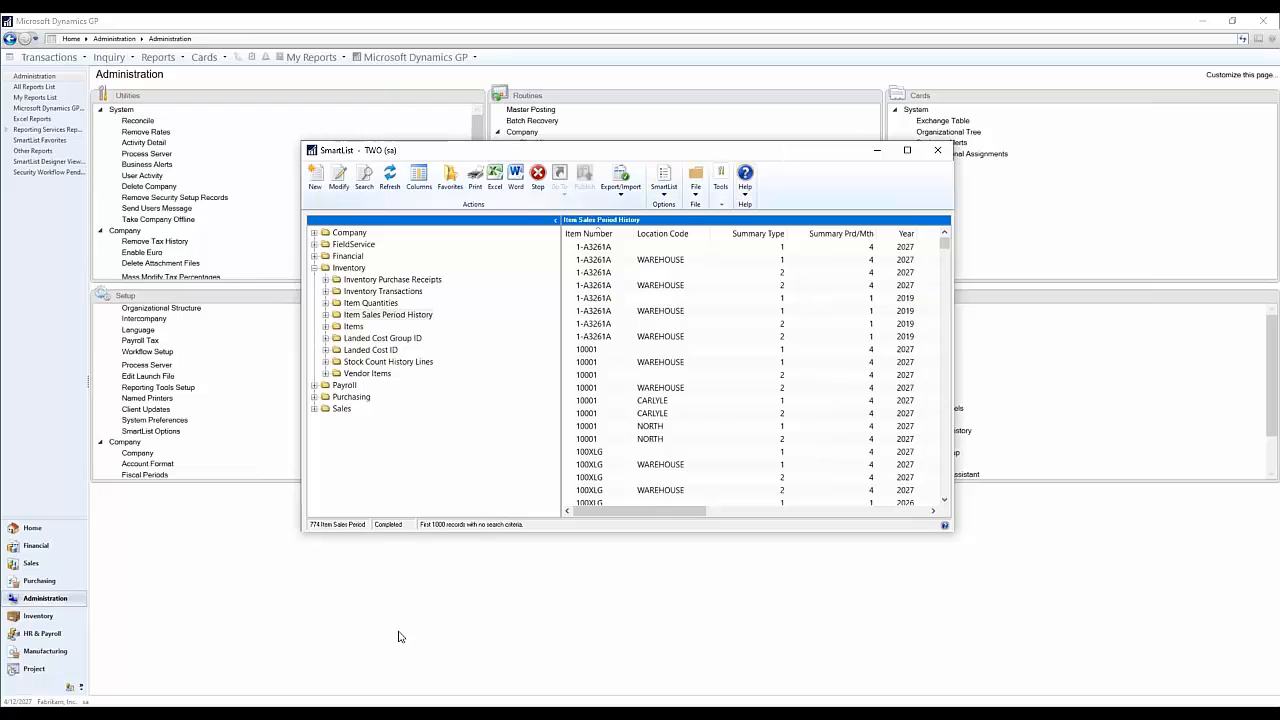
# Step: View the Item Sales Period History and Inventory Purchase Receipts lists in the Inventory folder
pyautogui.click(388, 314)
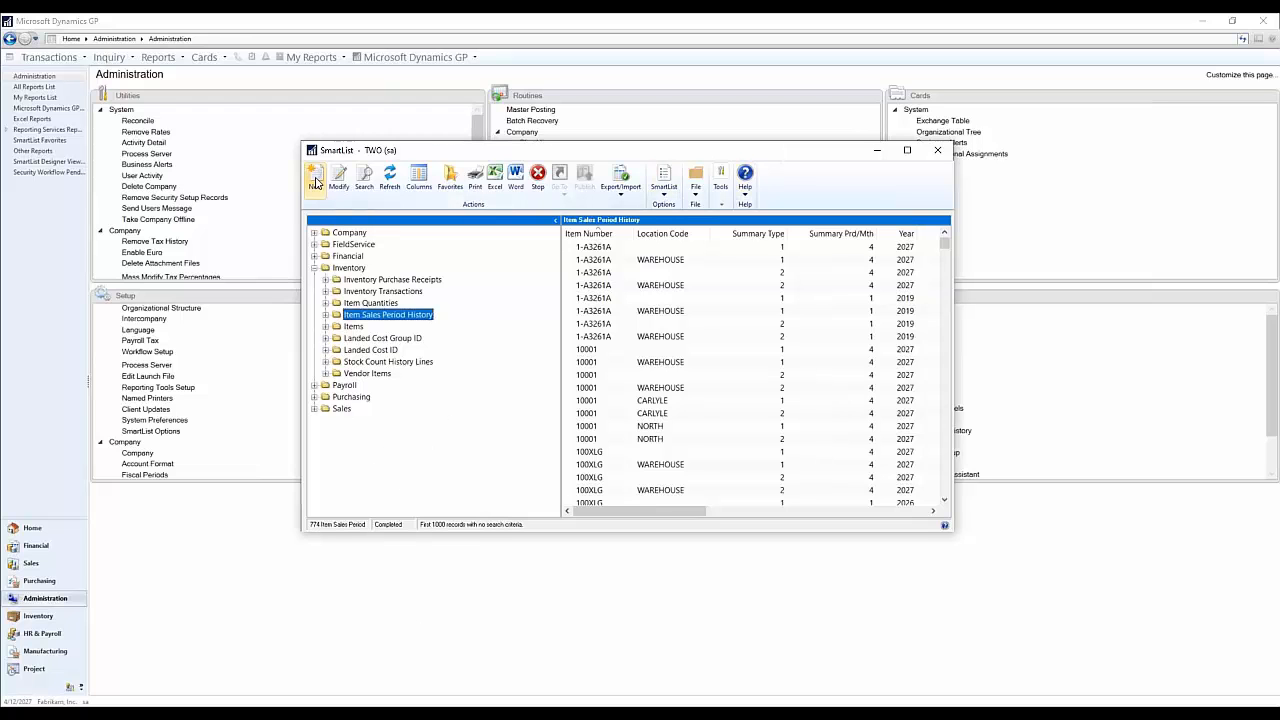
pyautogui.click(316, 181)
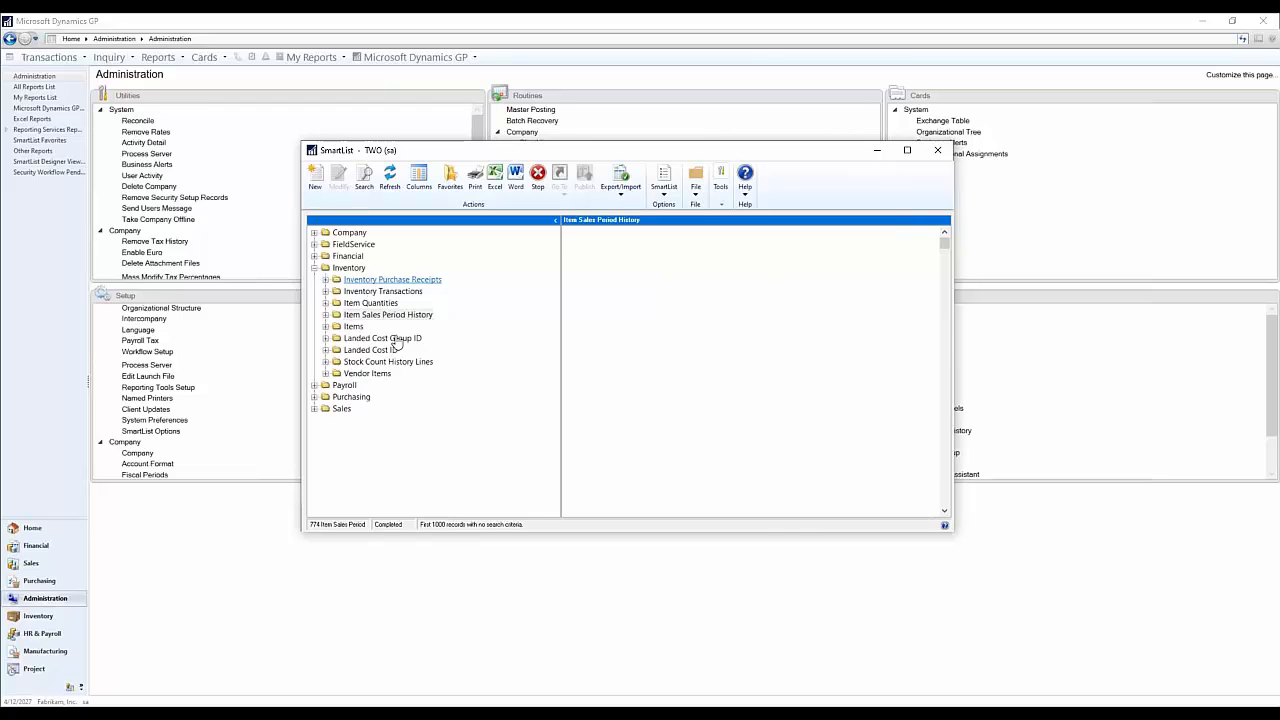
pyautogui.click(382, 280)
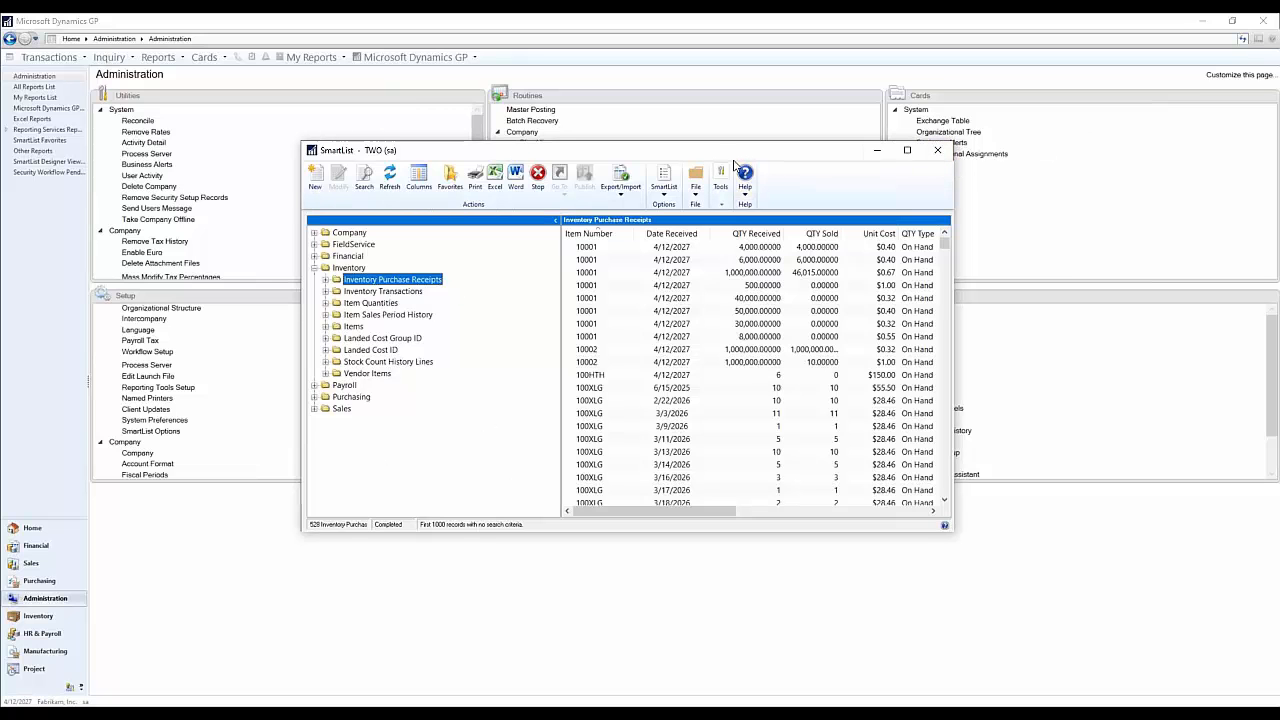
pyautogui.moveTo(716, 146); pyautogui.dragTo(676, 125)
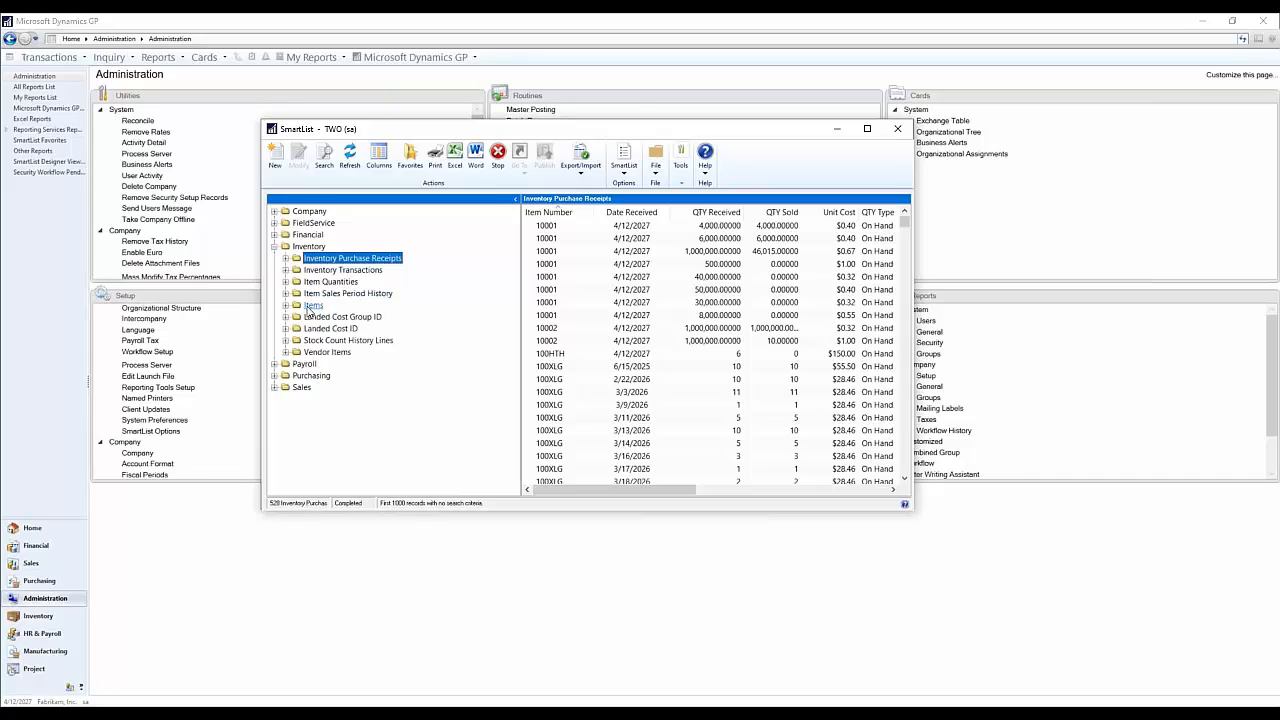
# Step: Start a new SmartList design based on the Inventory Items list and discard it
pyautogui.click(313, 305)
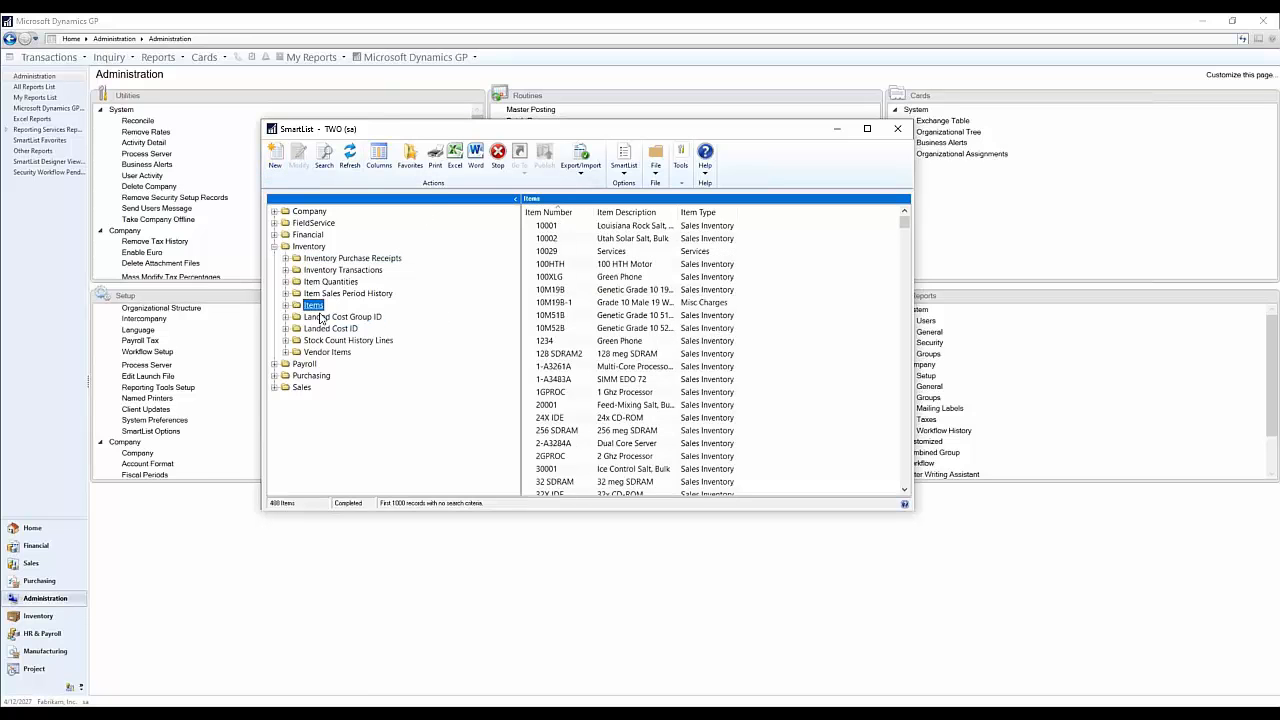
pyautogui.click(278, 163)
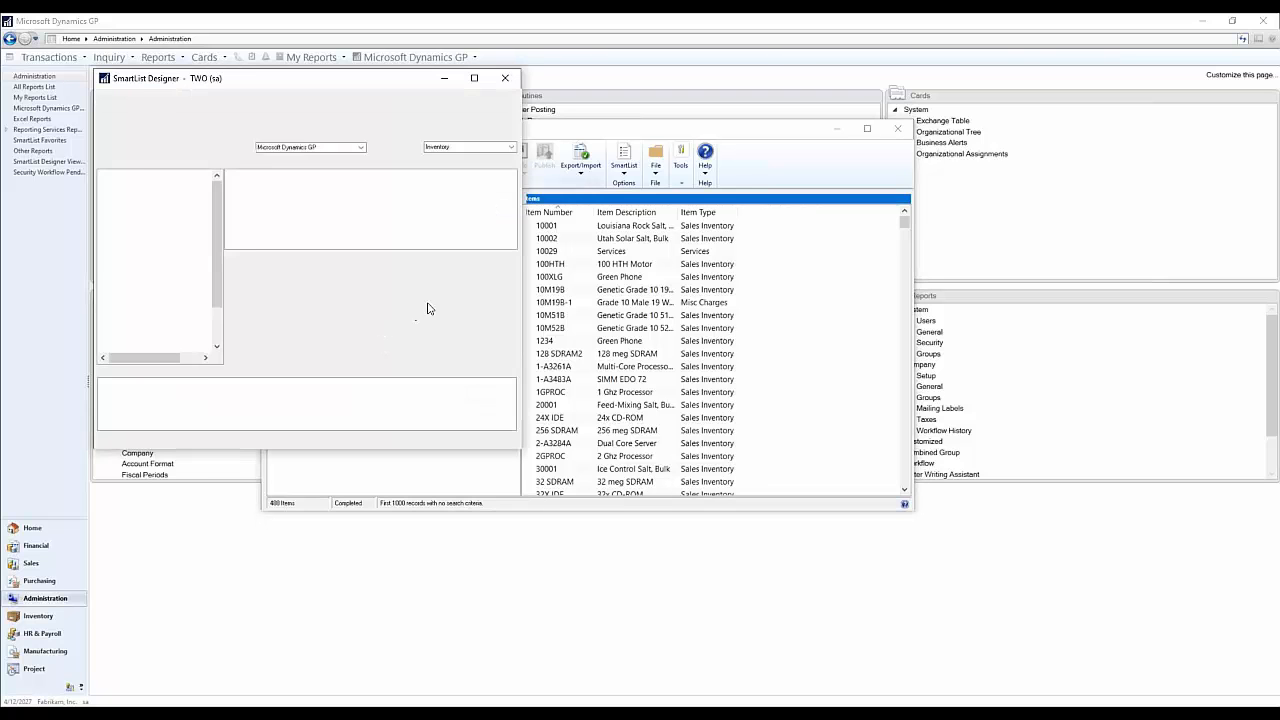
pyautogui.click(277, 176)
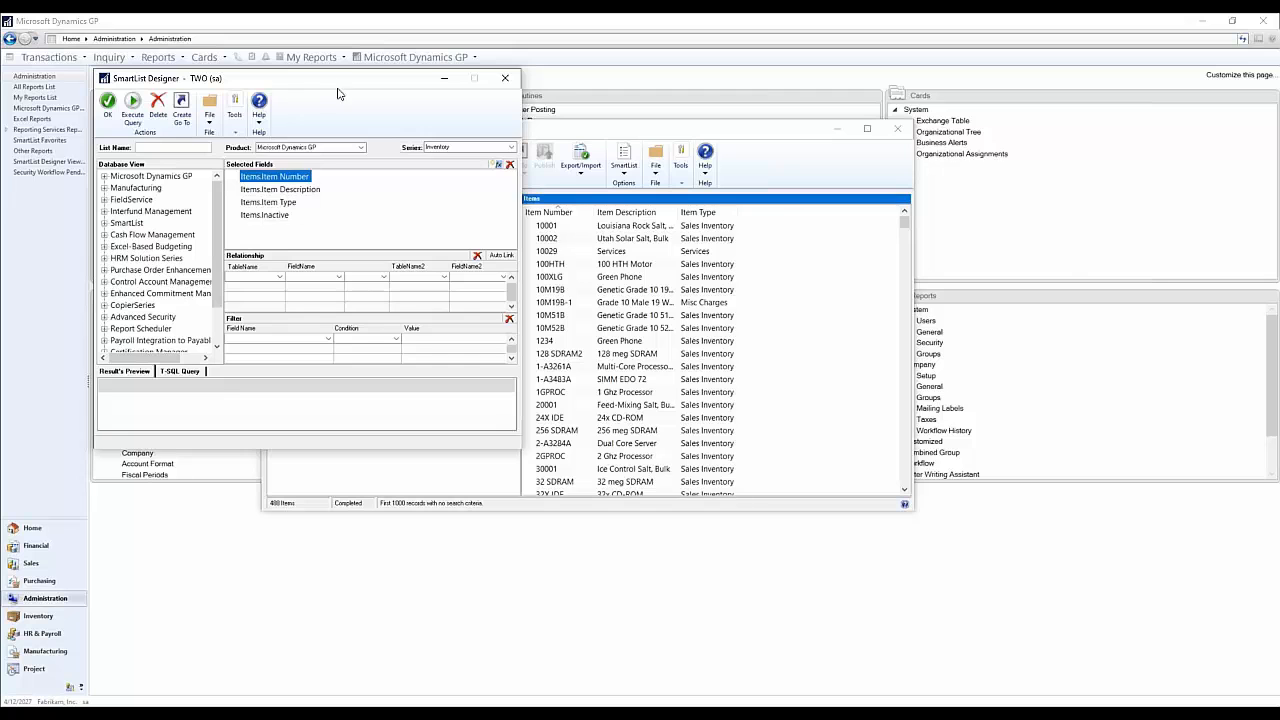
pyautogui.moveTo(339, 89); pyautogui.dragTo(837, 163)
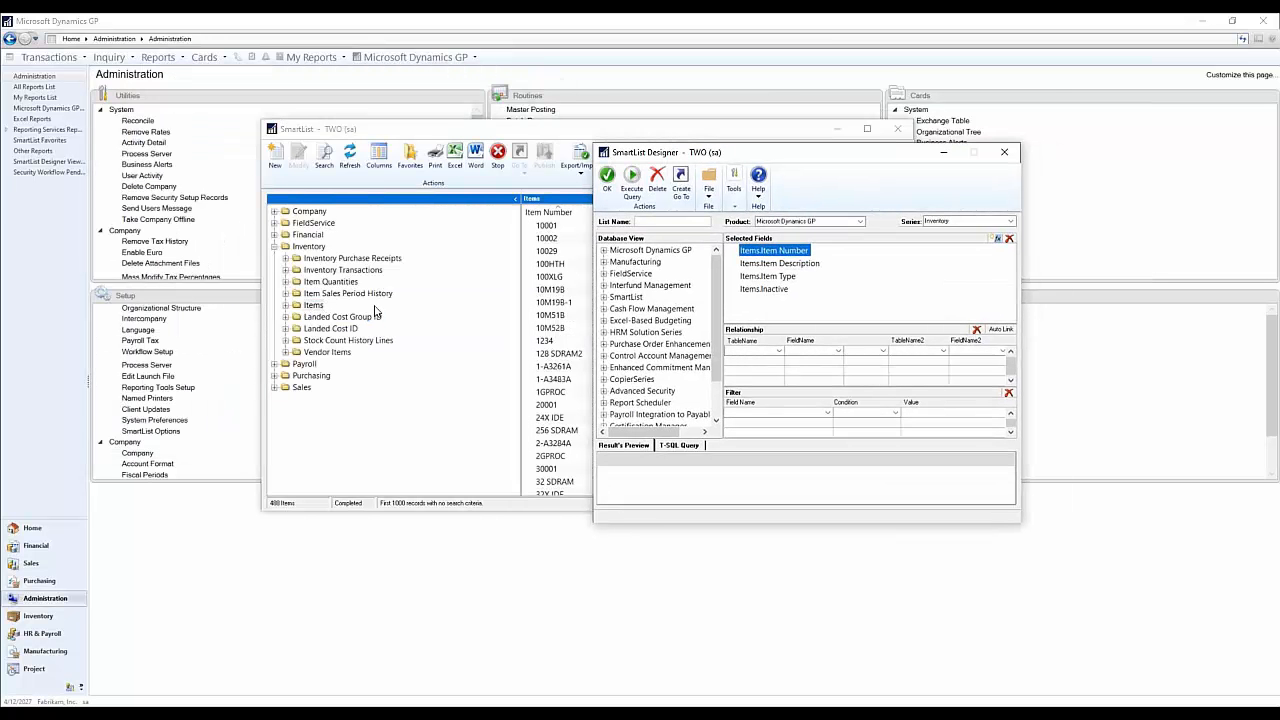
pyautogui.click(1004, 151)
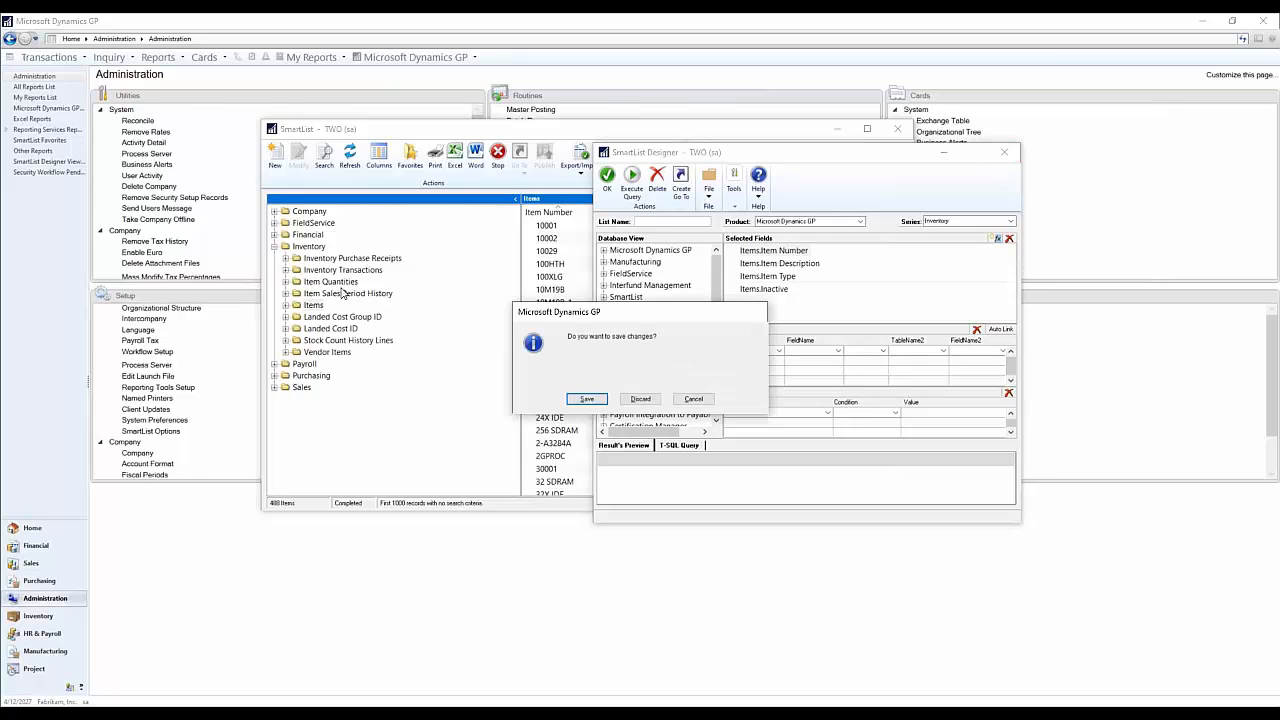
pyautogui.click(640, 398)
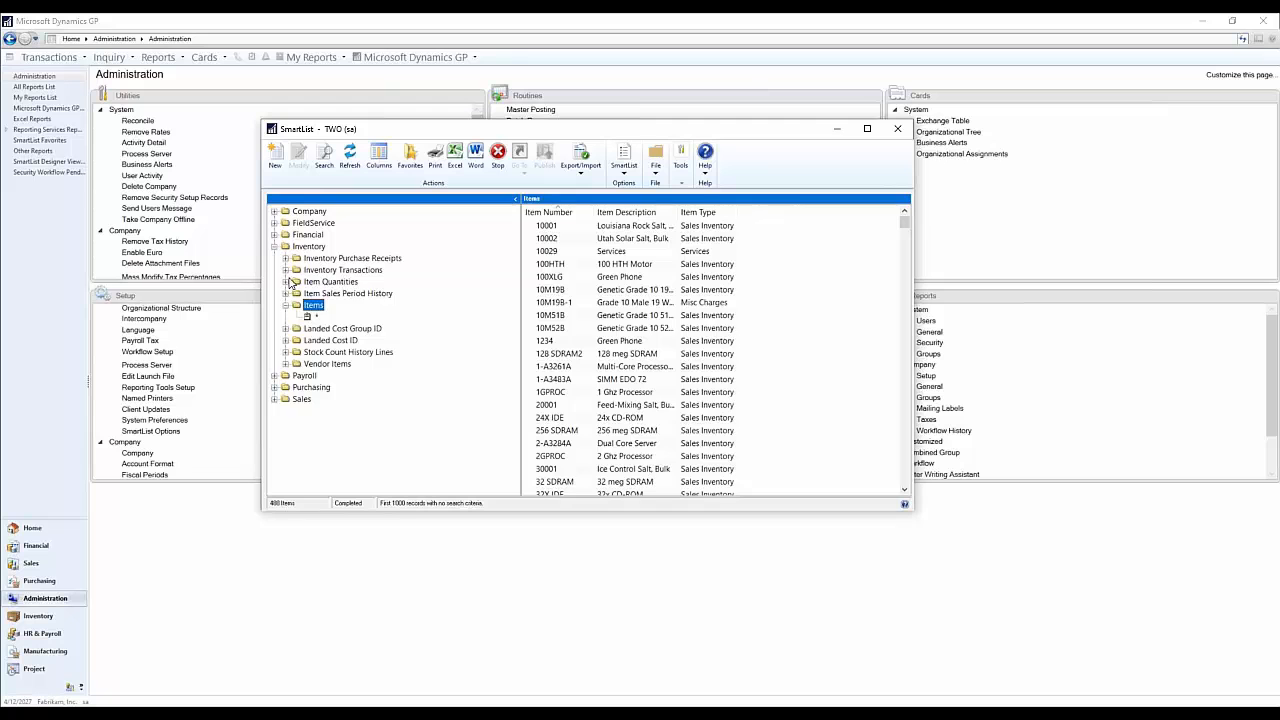
# Step: Start a new SmartList design based on the Back Ordered Items favorite under Item Quantities
pyautogui.click(286, 282)
pyautogui.click(350, 305)
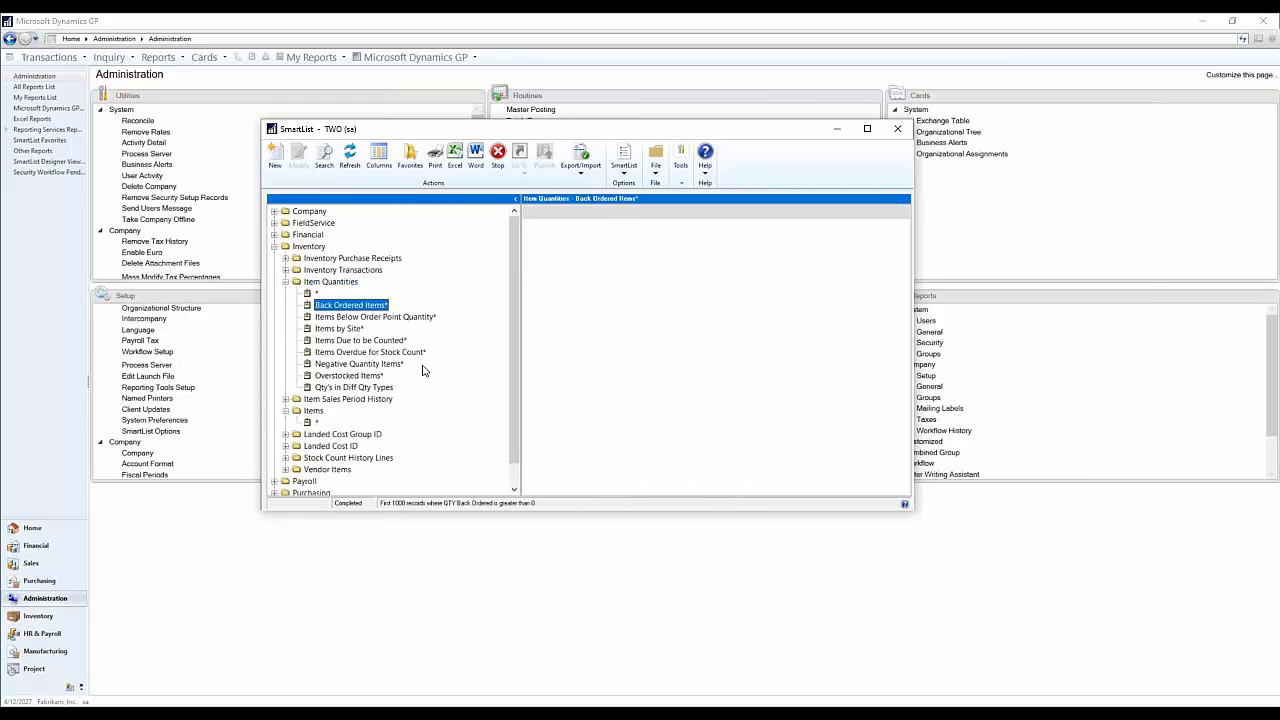
pyautogui.click(275, 158)
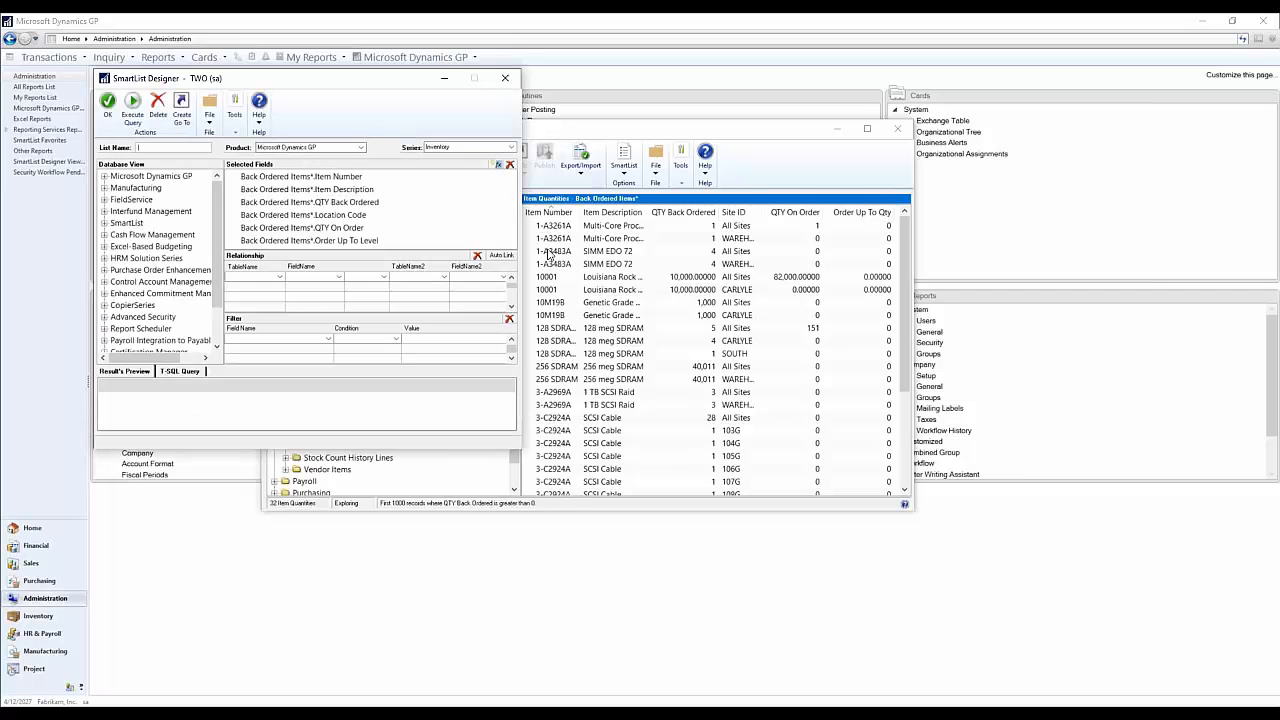
pyautogui.click(336, 178)
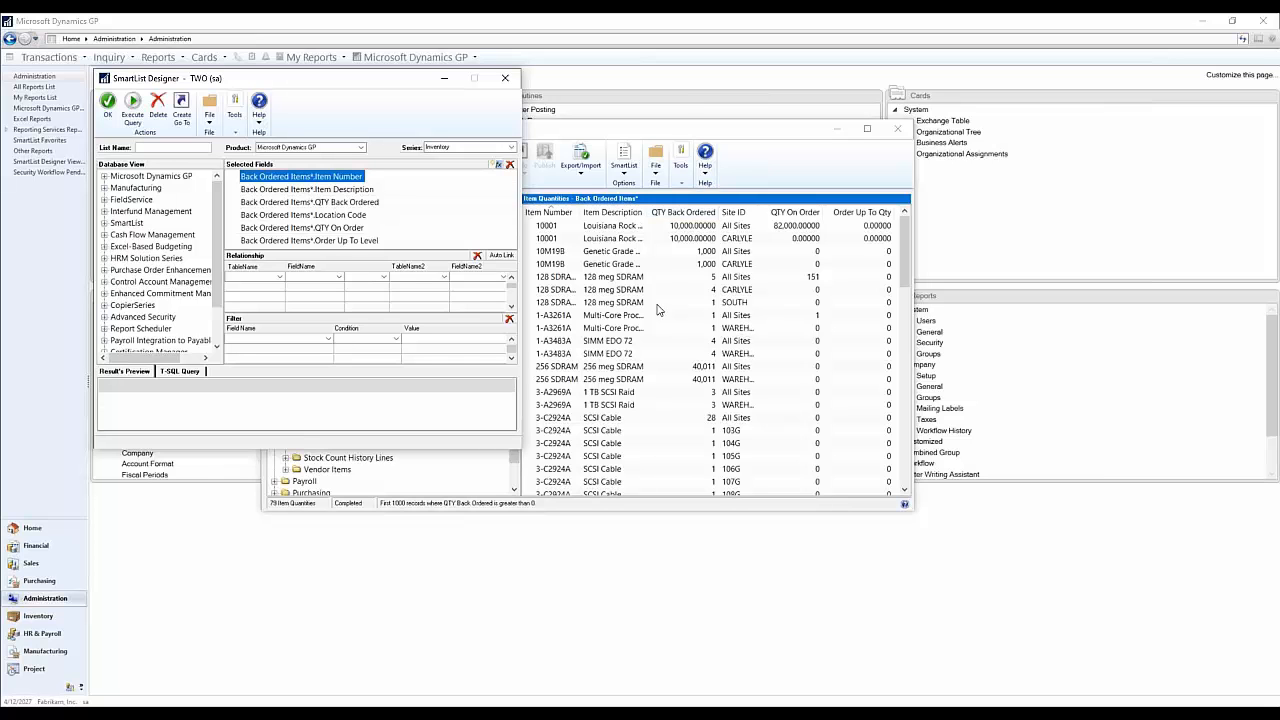
pyautogui.moveTo(365, 84); pyautogui.dragTo(810, 134)
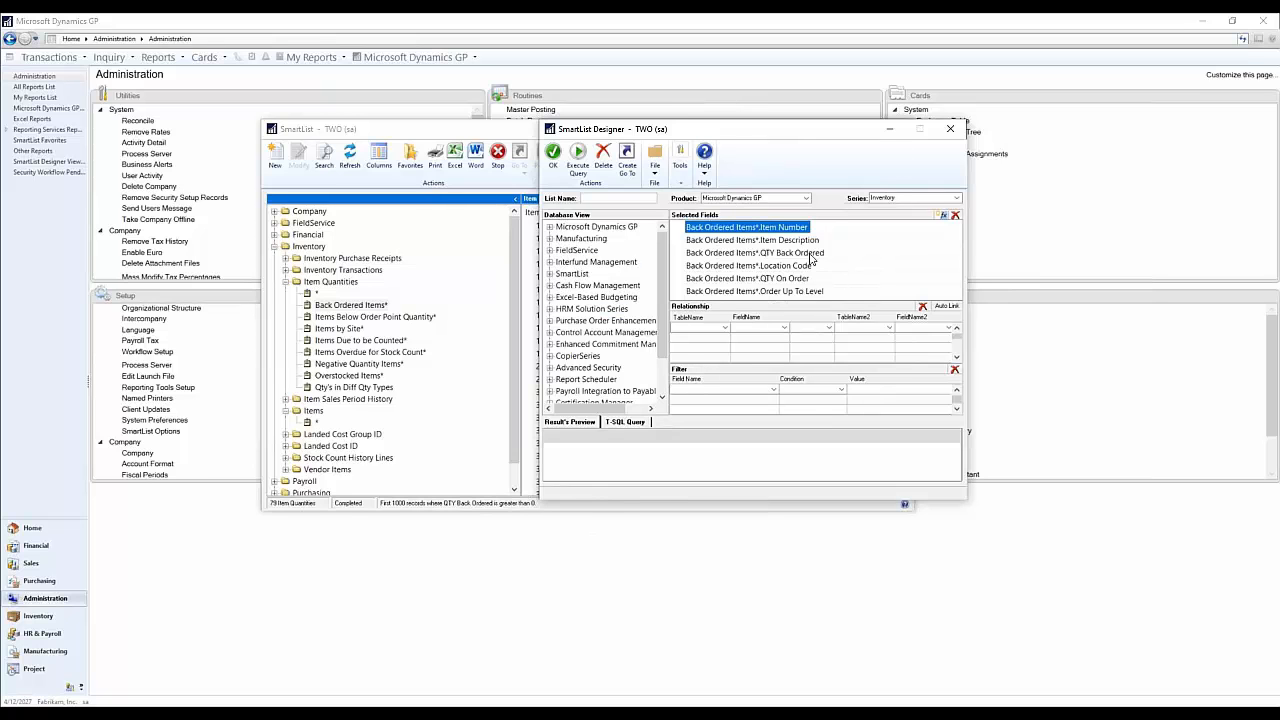
# Step: Remove all the Back Ordered Items fields, from Item Number through Order Up To Level, from the design's selected fields
pyautogui.keyDown('shift'); pyautogui.click(806, 293); pyautogui.keyUp('shift')
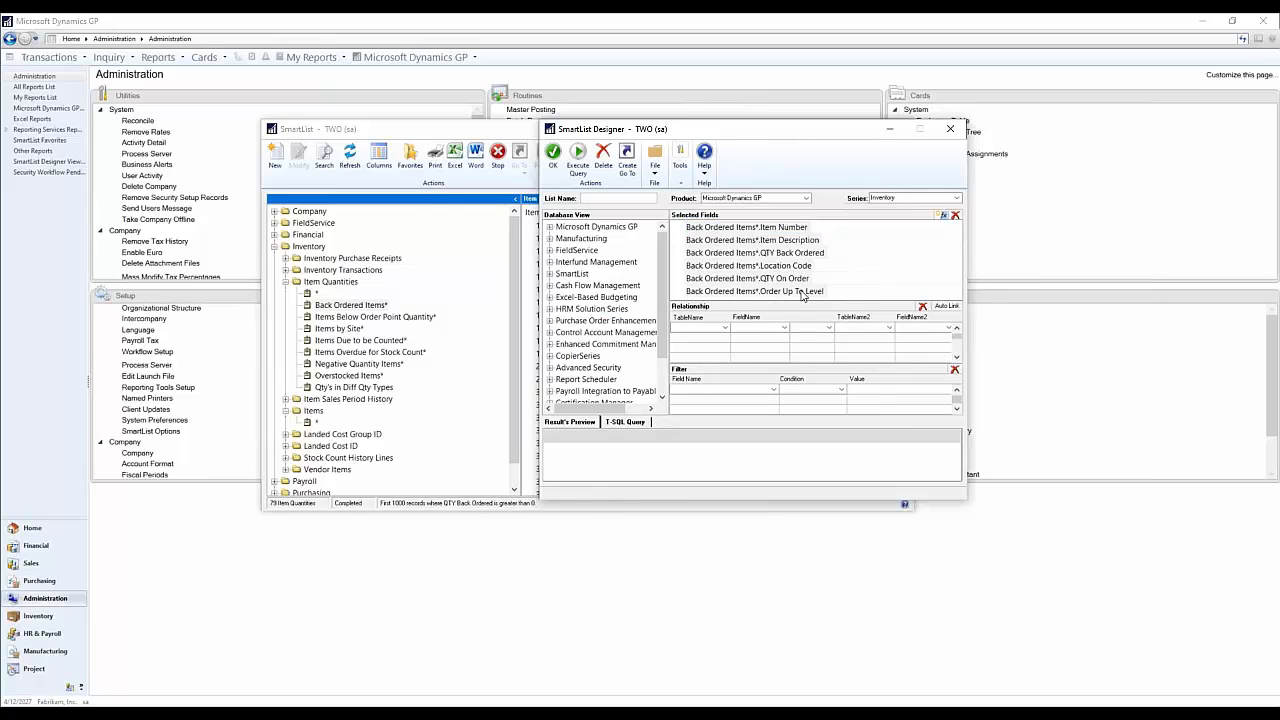
pyautogui.click(756, 228)
pyautogui.keyDown('shift'); pyautogui.click(812, 291); pyautogui.keyUp('shift')
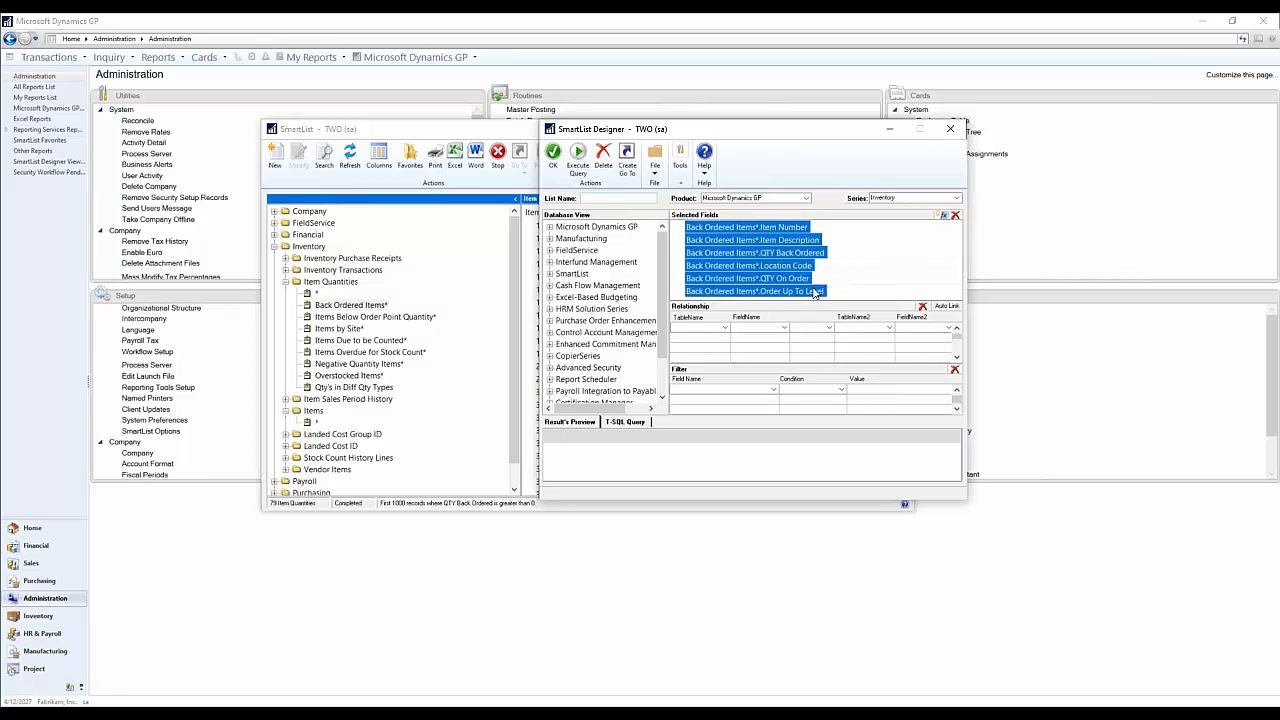
pyautogui.click(955, 215)
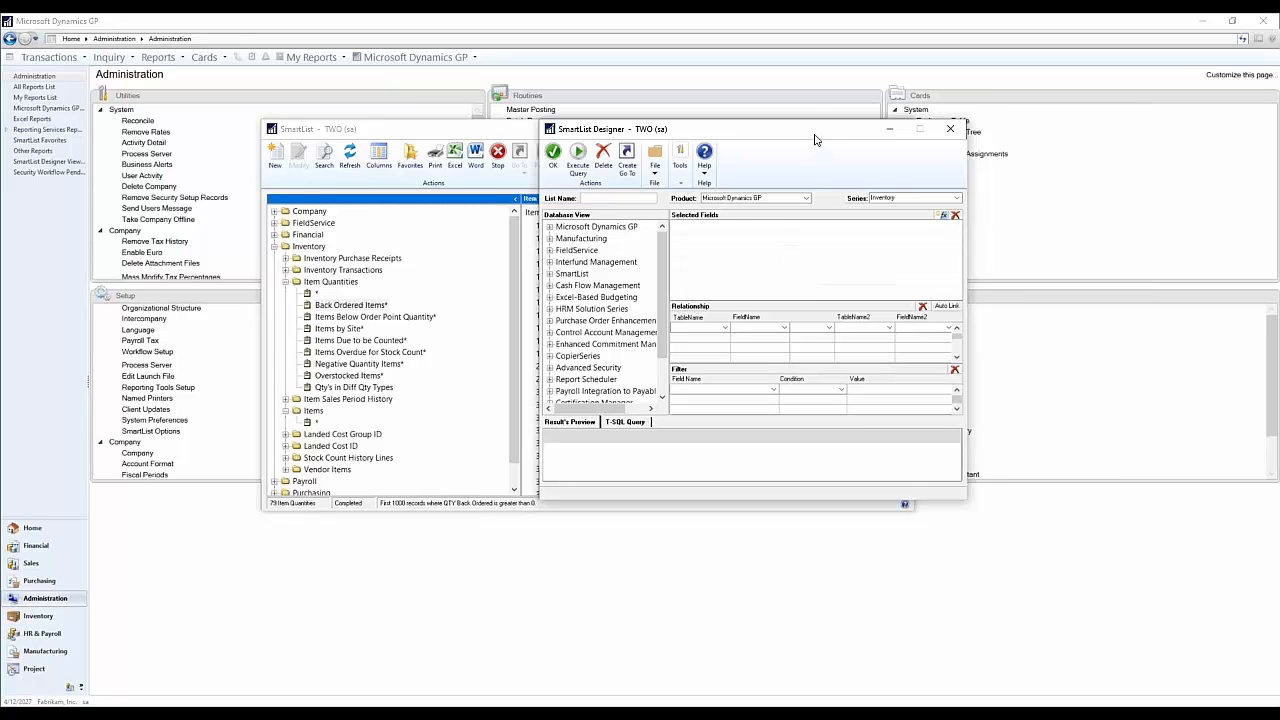
# Step: Close the SmartList Designer and SmartList windows
pyautogui.moveTo(815, 140); pyautogui.dragTo(747, 146)
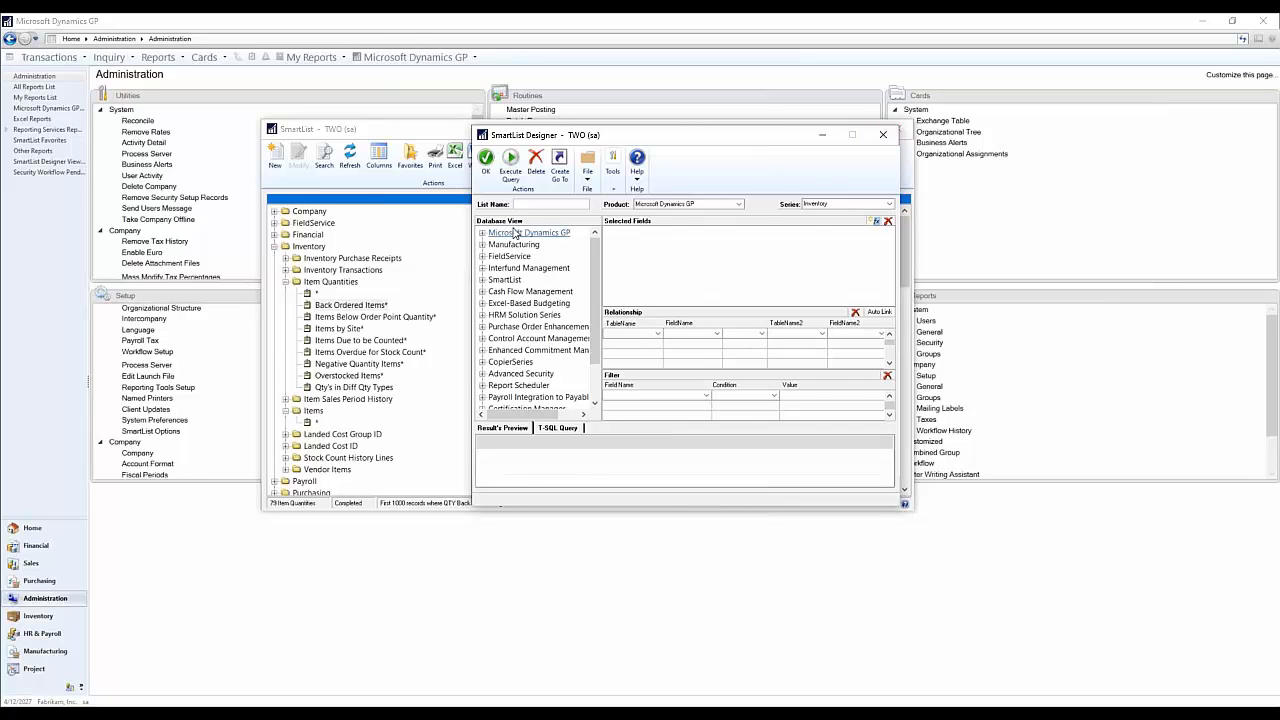
pyautogui.click(882, 136)
pyautogui.click(895, 128)
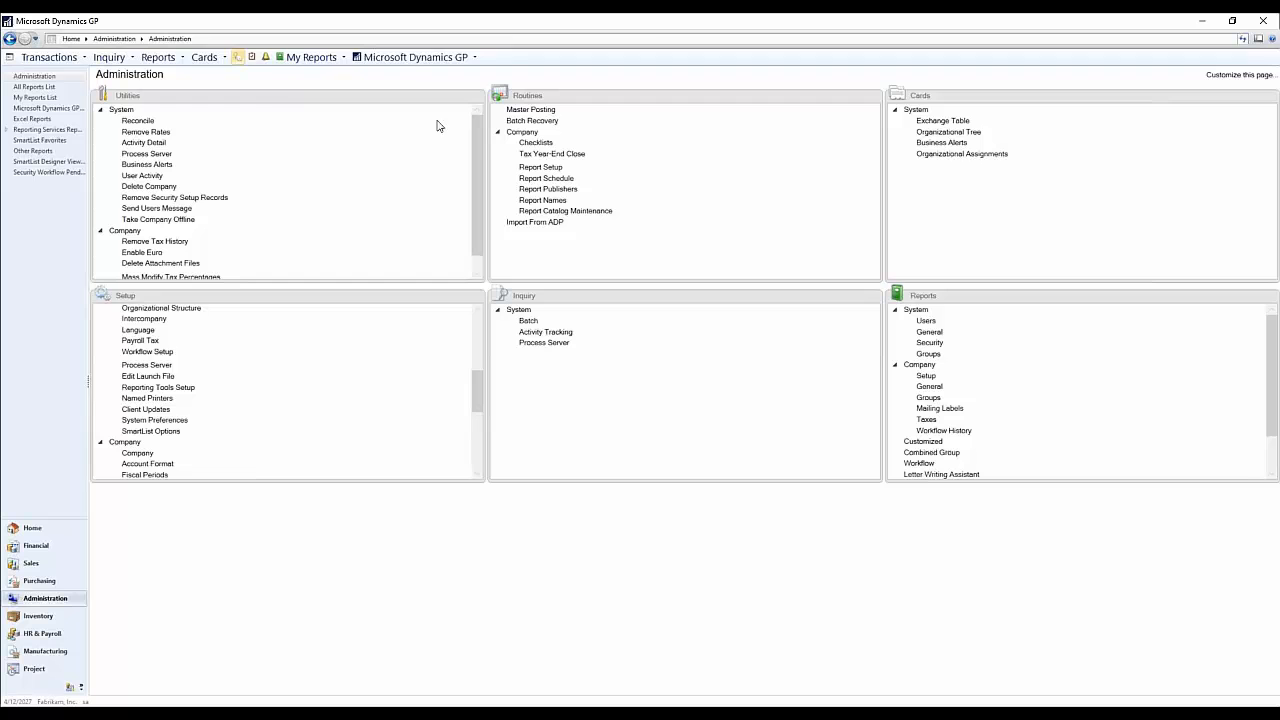
# Step: Reopen SmartList, expand the Sales and Inventory folders, and select the Inventory folder
pyautogui.click(237, 58)
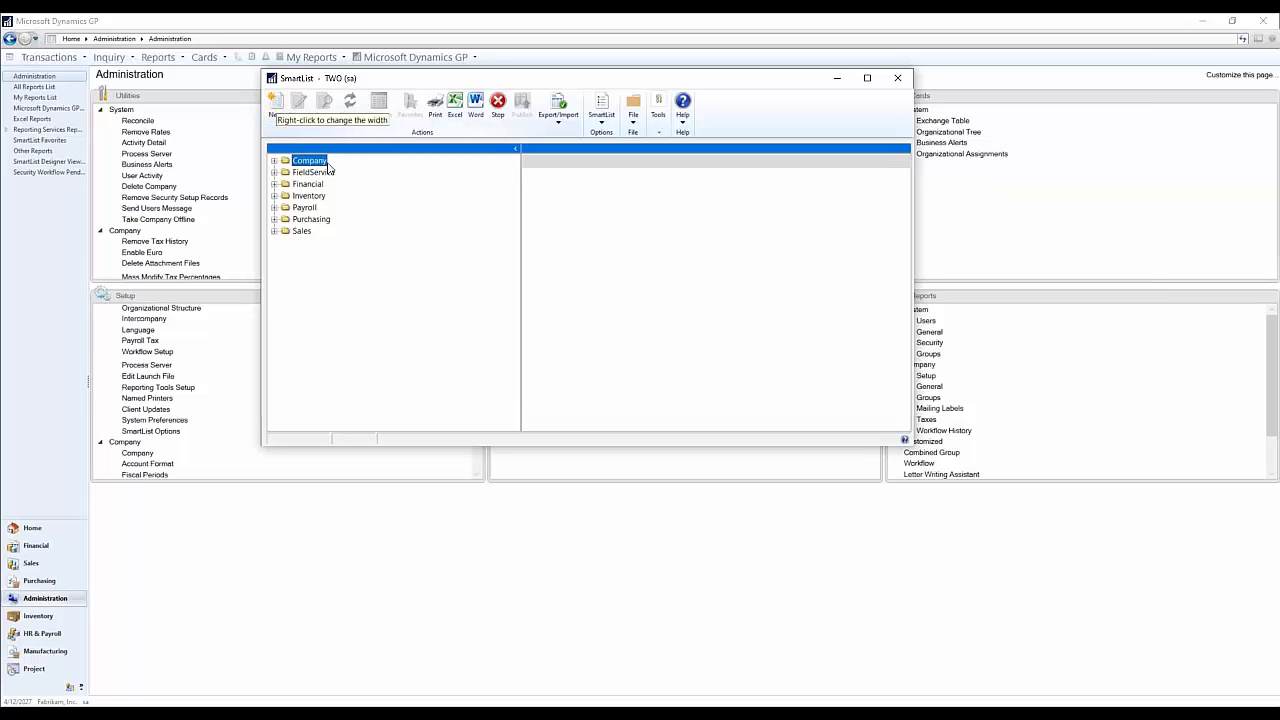
pyautogui.click(302, 231)
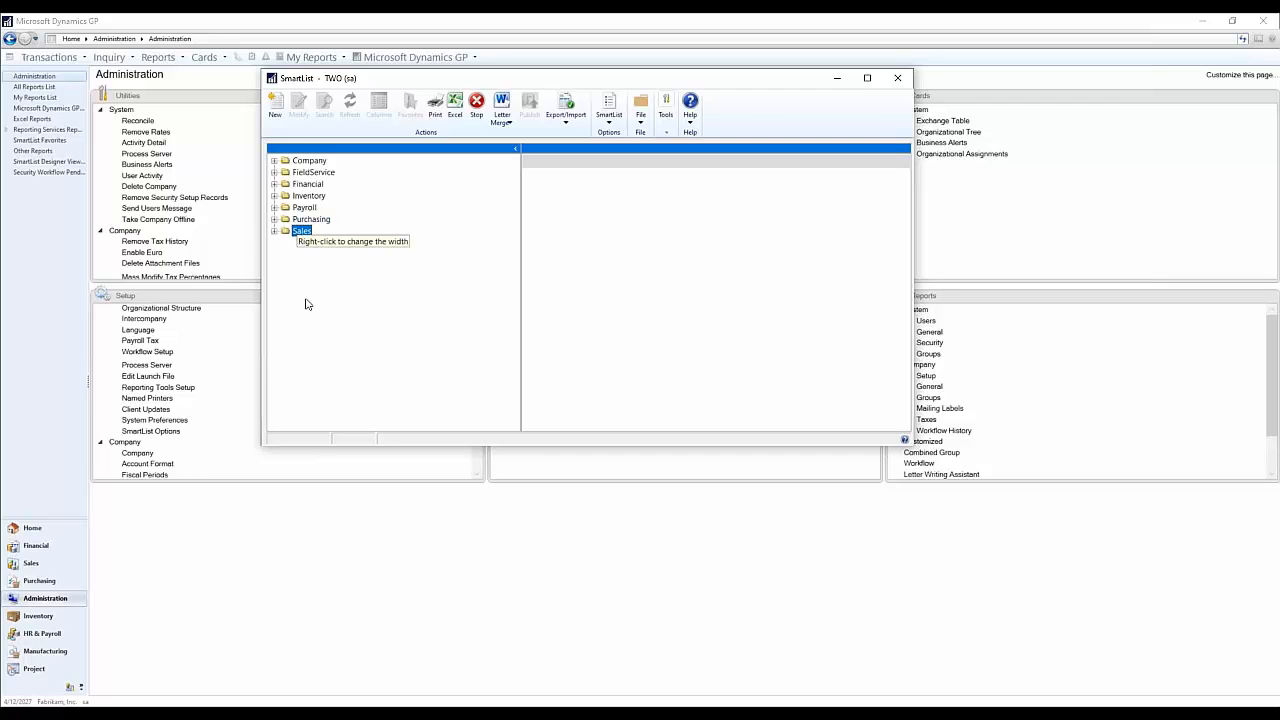
pyautogui.click(274, 231)
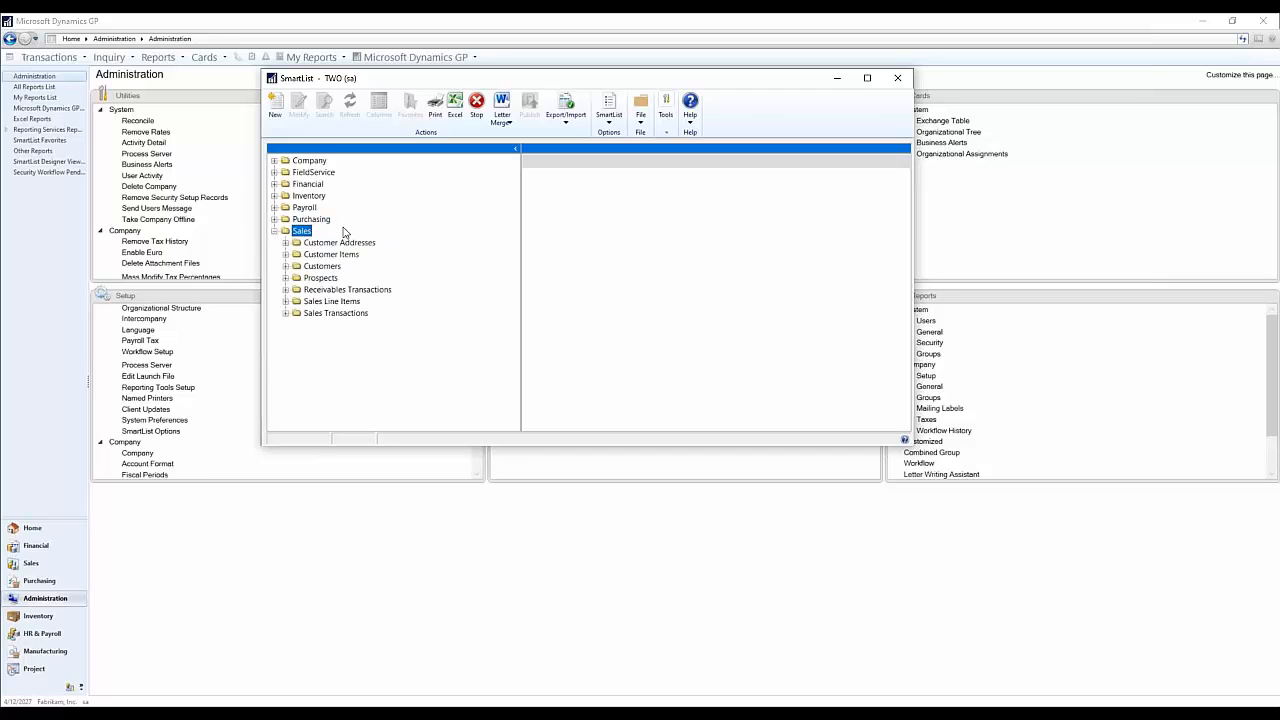
pyautogui.click(274, 196)
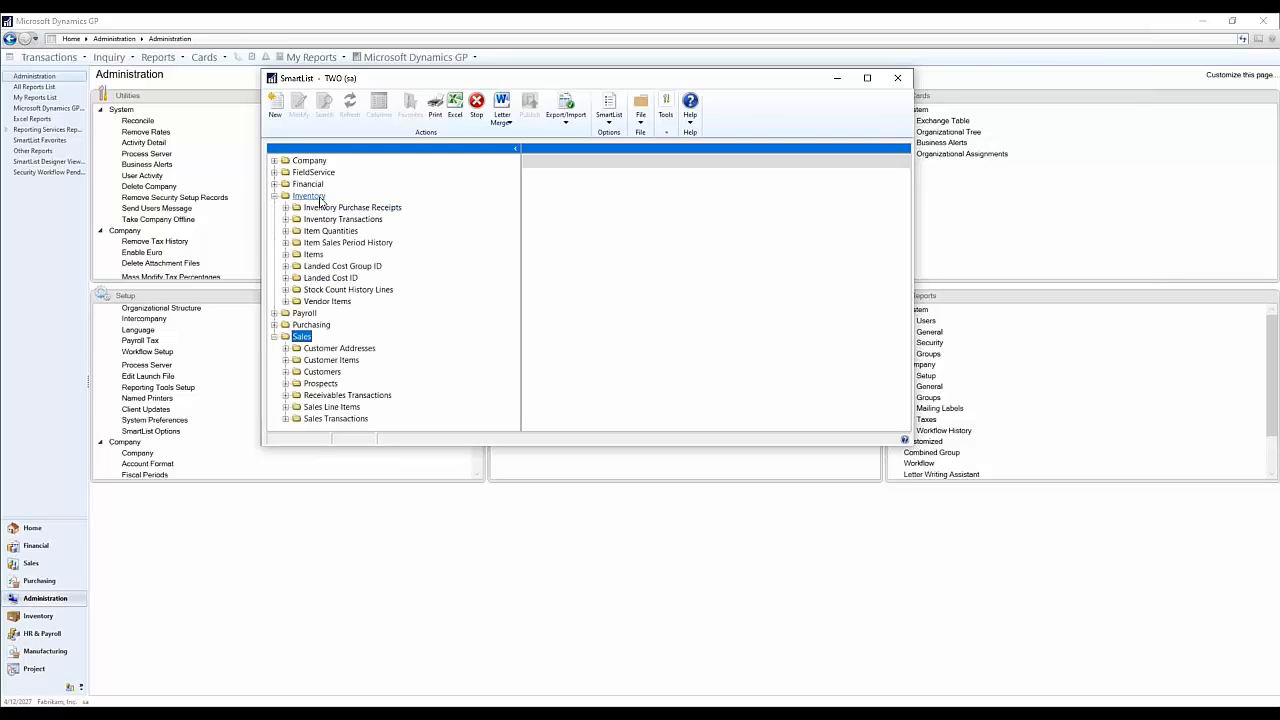
pyautogui.click(305, 196)
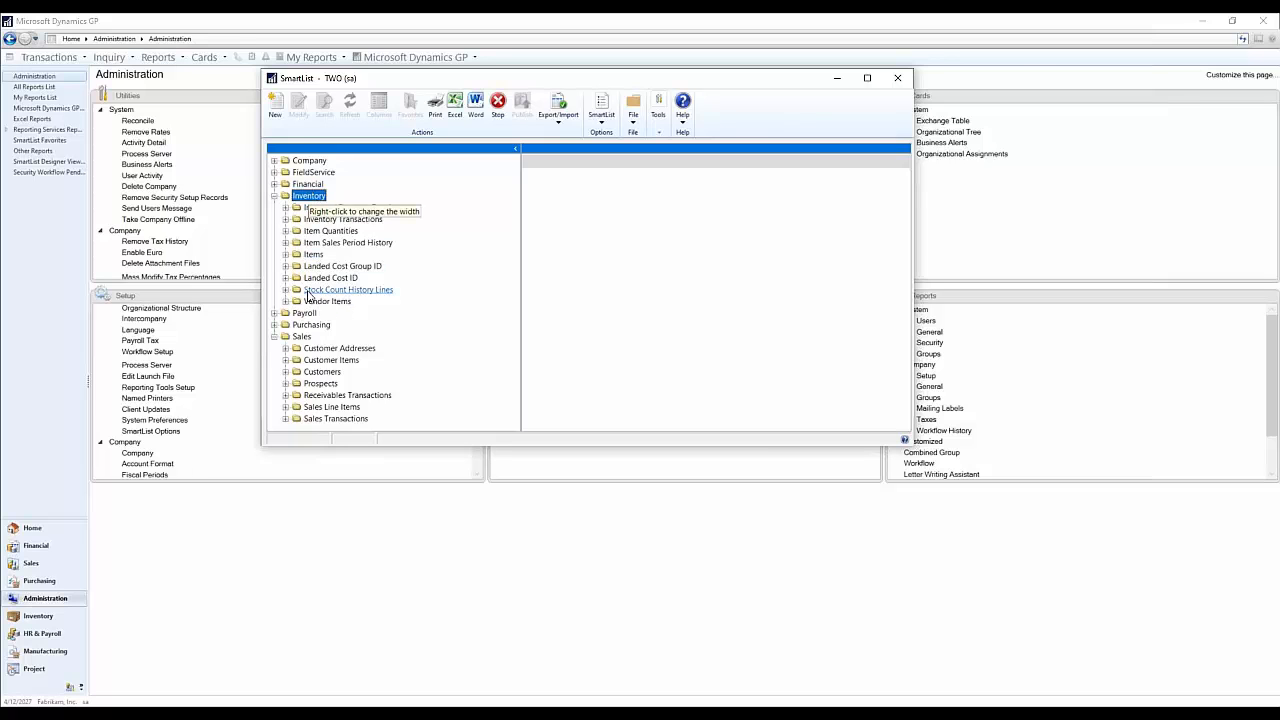
# Step: Start a blank new SmartList design in the Inventory series and place the designer window beside the SmartList folder tree
pyautogui.click(275, 105)
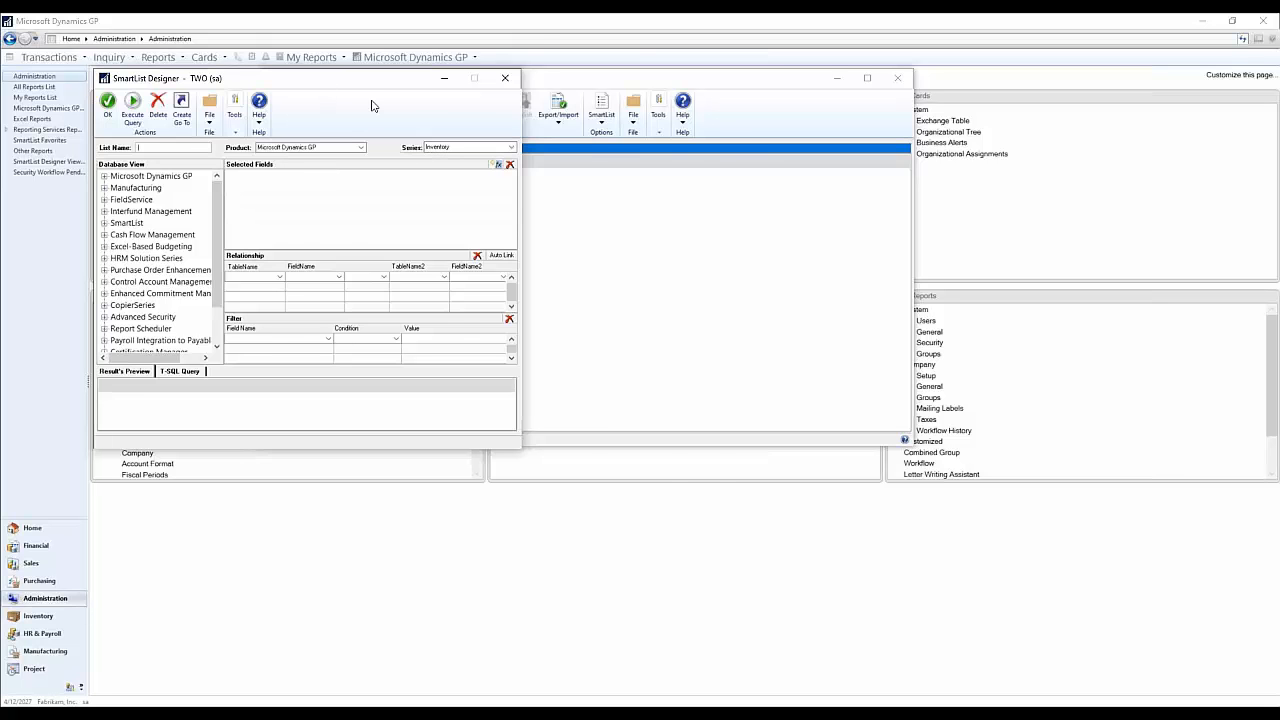
pyautogui.moveTo(335, 79); pyautogui.dragTo(530, 147)
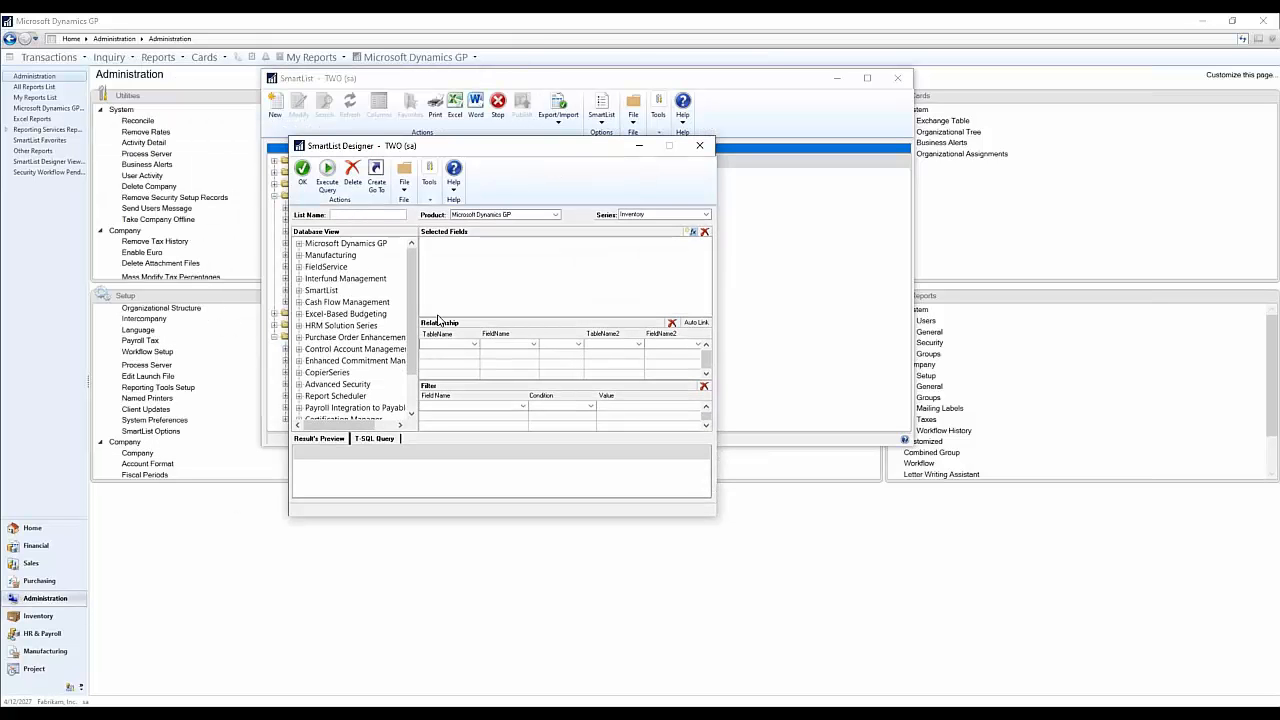
pyautogui.moveTo(485, 146); pyautogui.dragTo(590, 81)
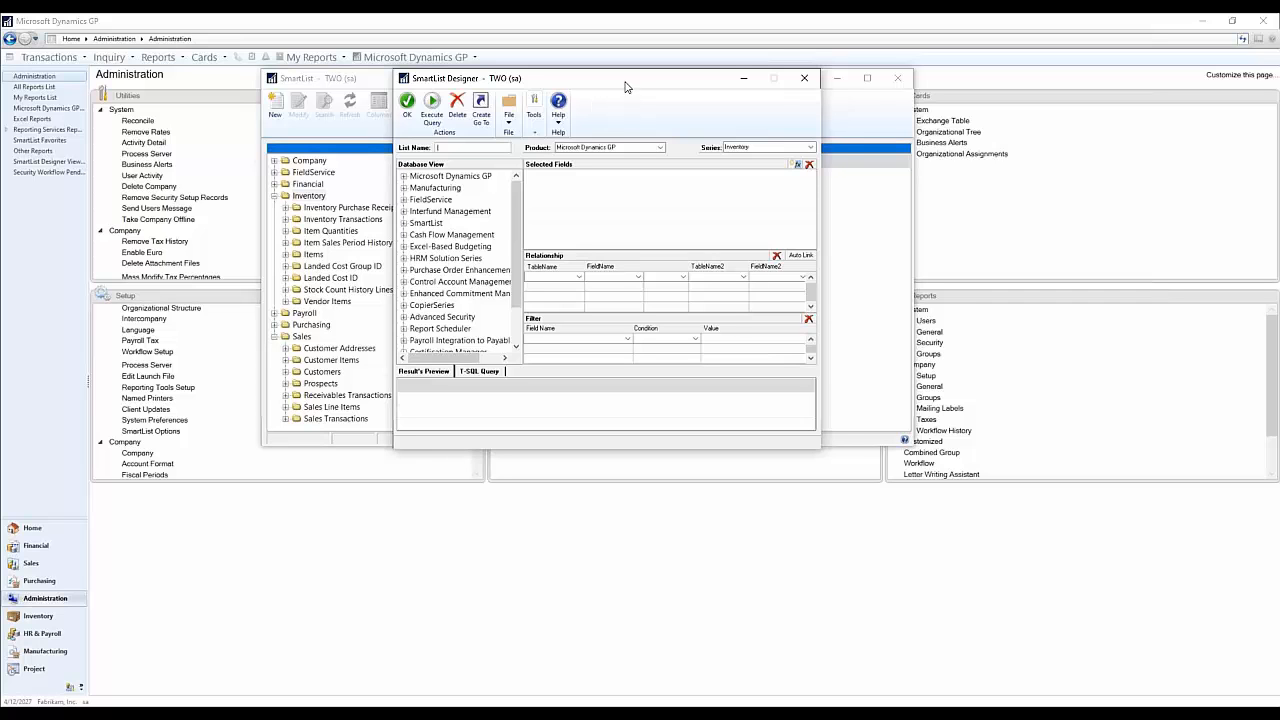
pyautogui.moveTo(621, 81); pyautogui.dragTo(634, 80)
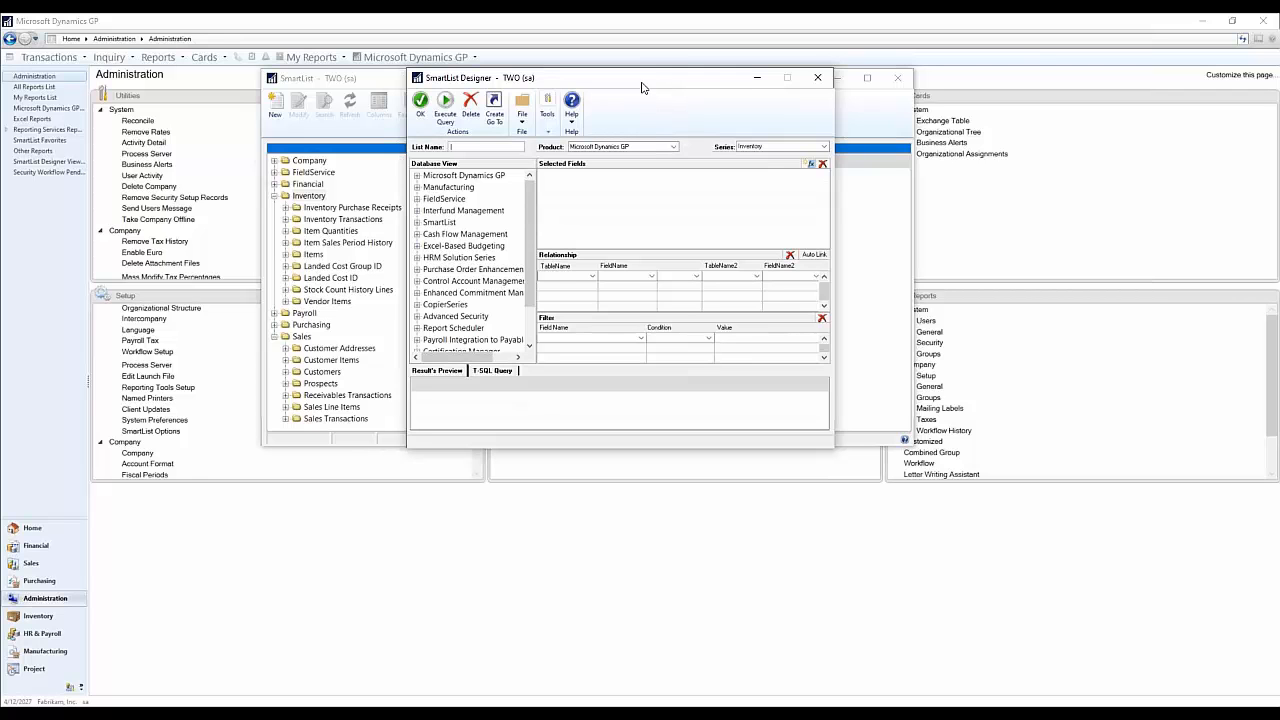
# Step: Expand the Microsoft Dynamics GP node, name the list "Stock Count Line Open", and move the designer window clear of the SmartList folder tree
pyautogui.moveTo(651, 79); pyautogui.dragTo(644, 83)
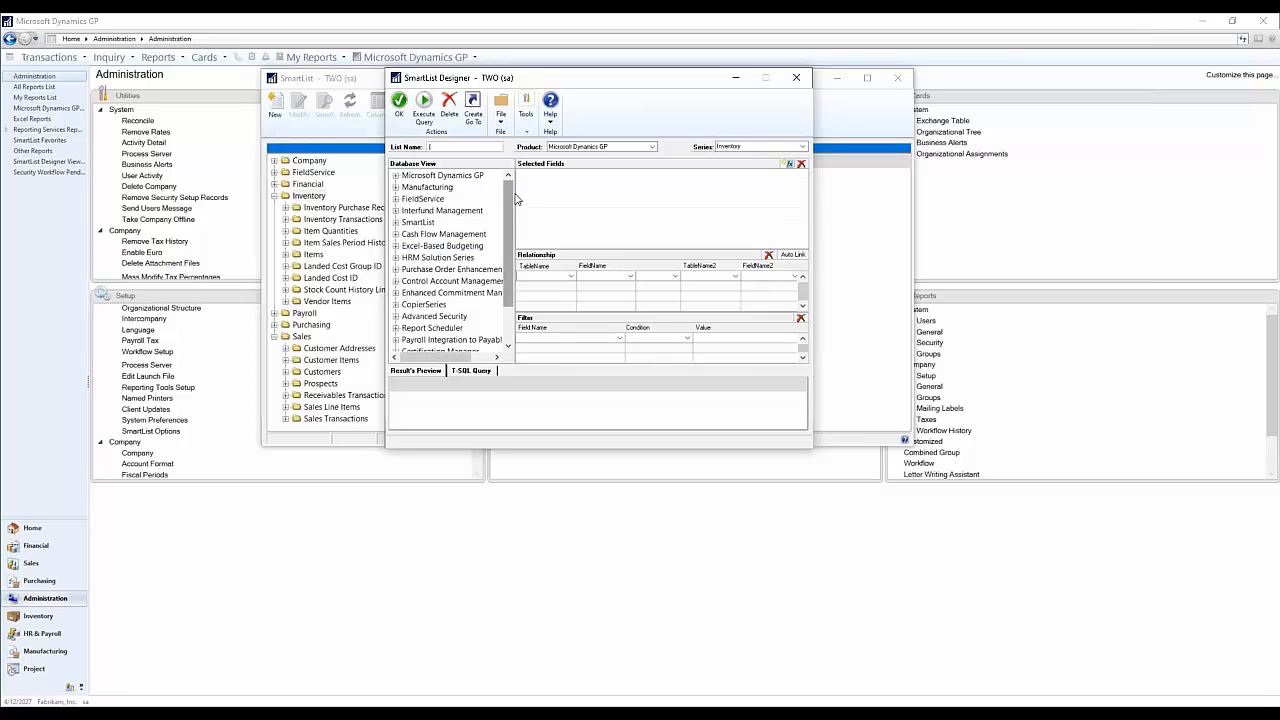
pyautogui.click(396, 178)
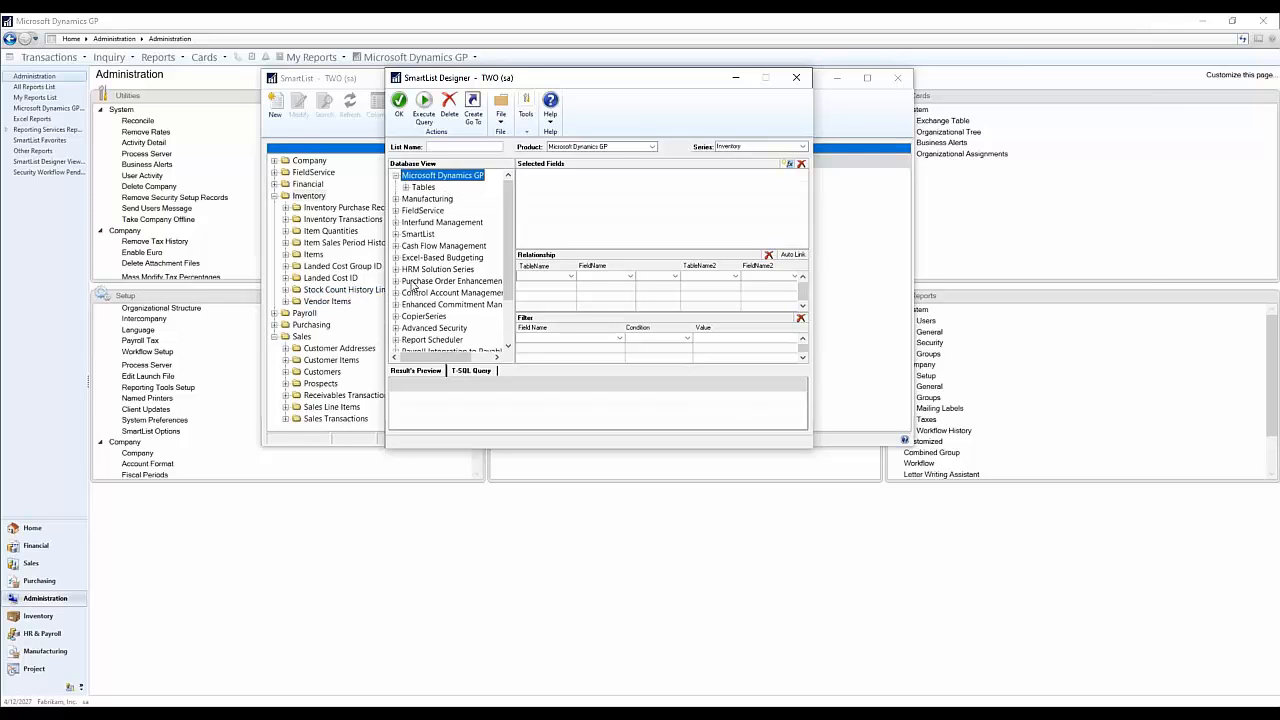
pyautogui.click(468, 148)
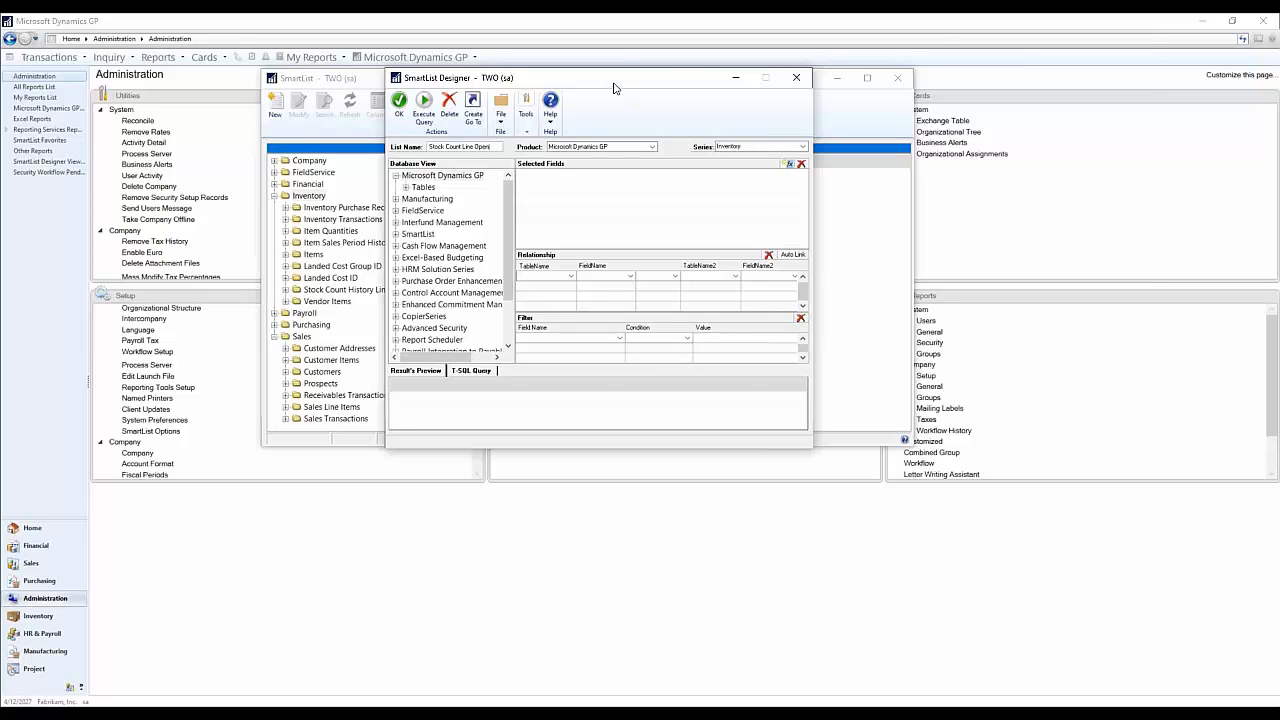
pyautogui.moveTo(617, 80); pyautogui.dragTo(751, 58)
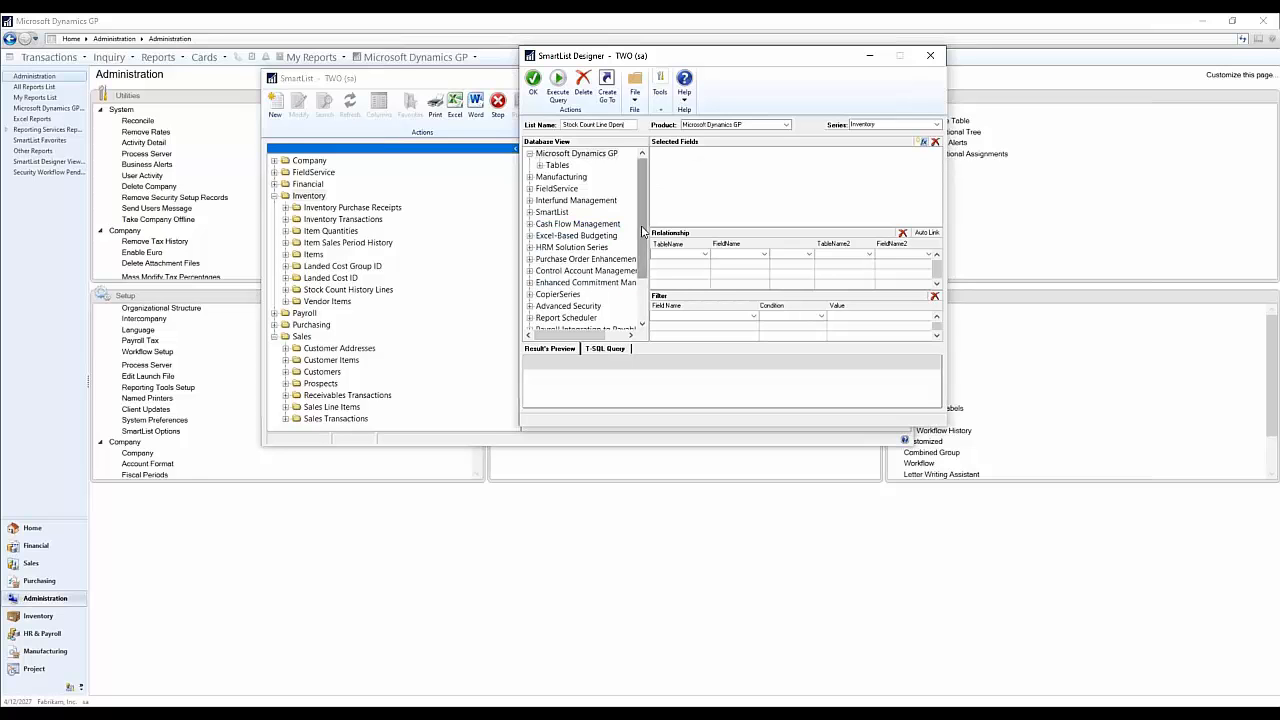
# Step: Expand the Microsoft Dynamics GP tables and their Inventory group in the database view, down to the Stock Count tables
pyautogui.moveTo(643, 231); pyautogui.dragTo(640, 279)
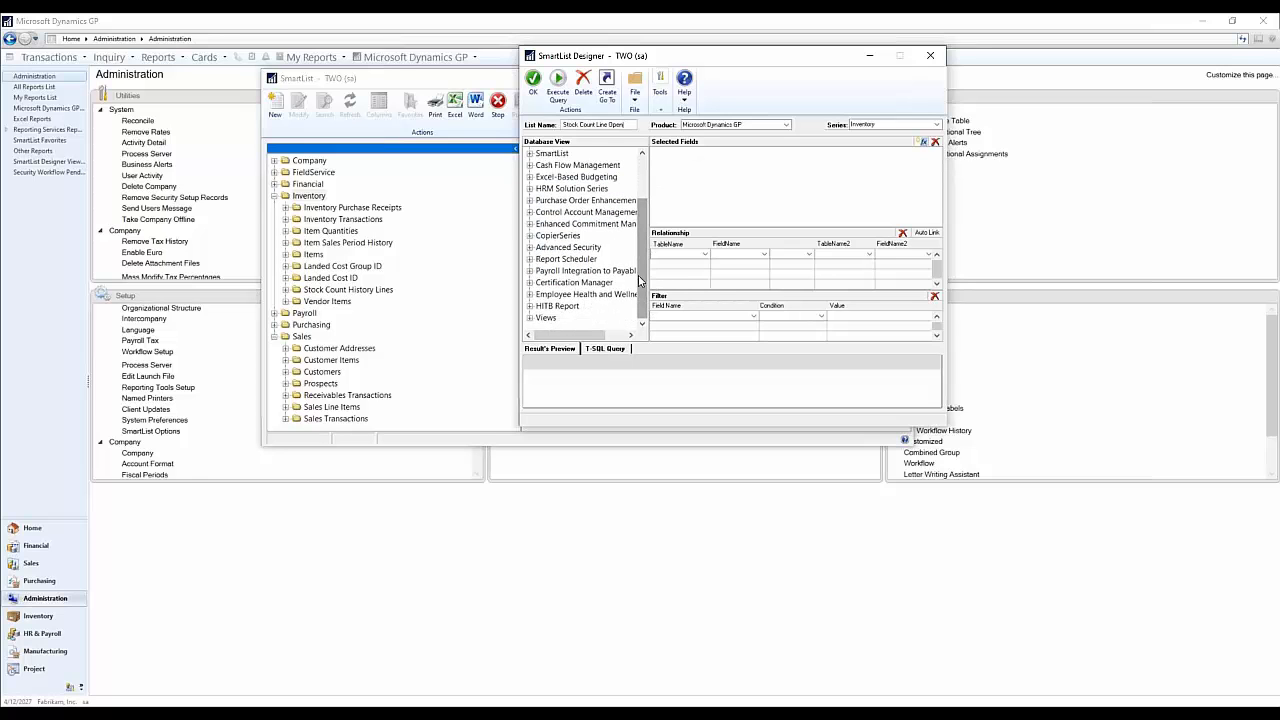
pyautogui.moveTo(644, 296); pyautogui.dragTo(640, 216)
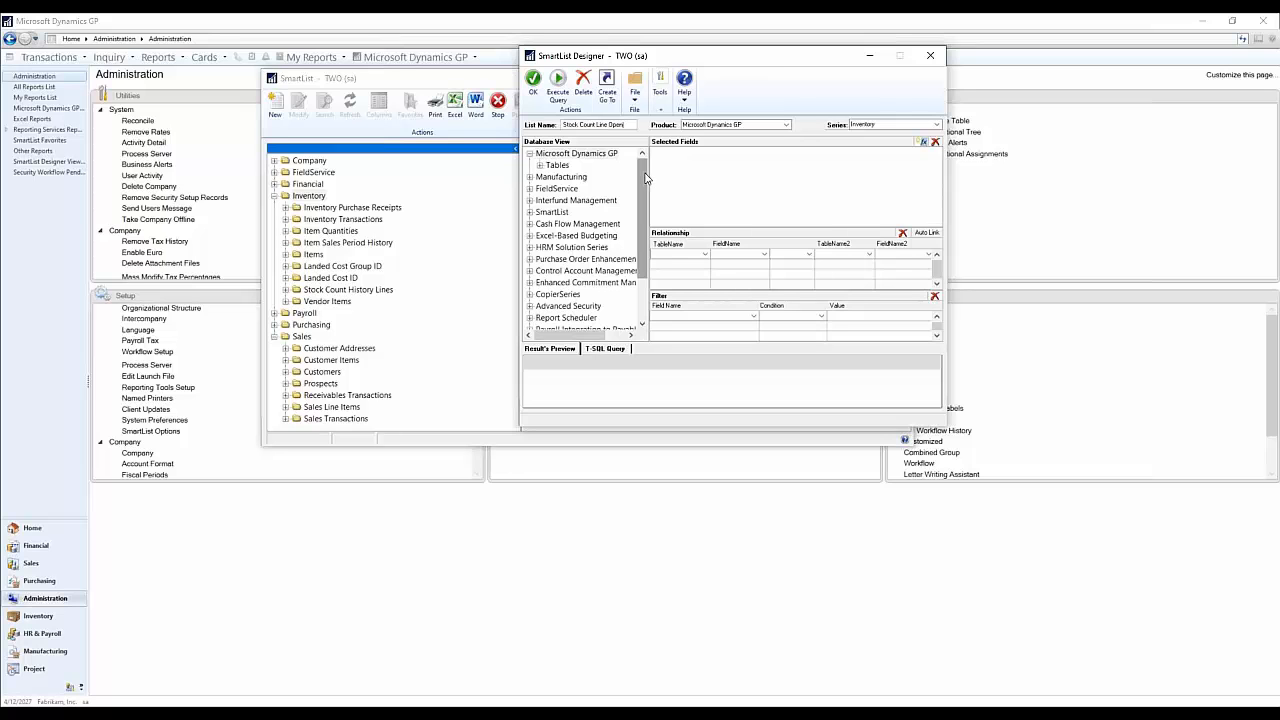
pyautogui.moveTo(643, 185); pyautogui.dragTo(621, 161)
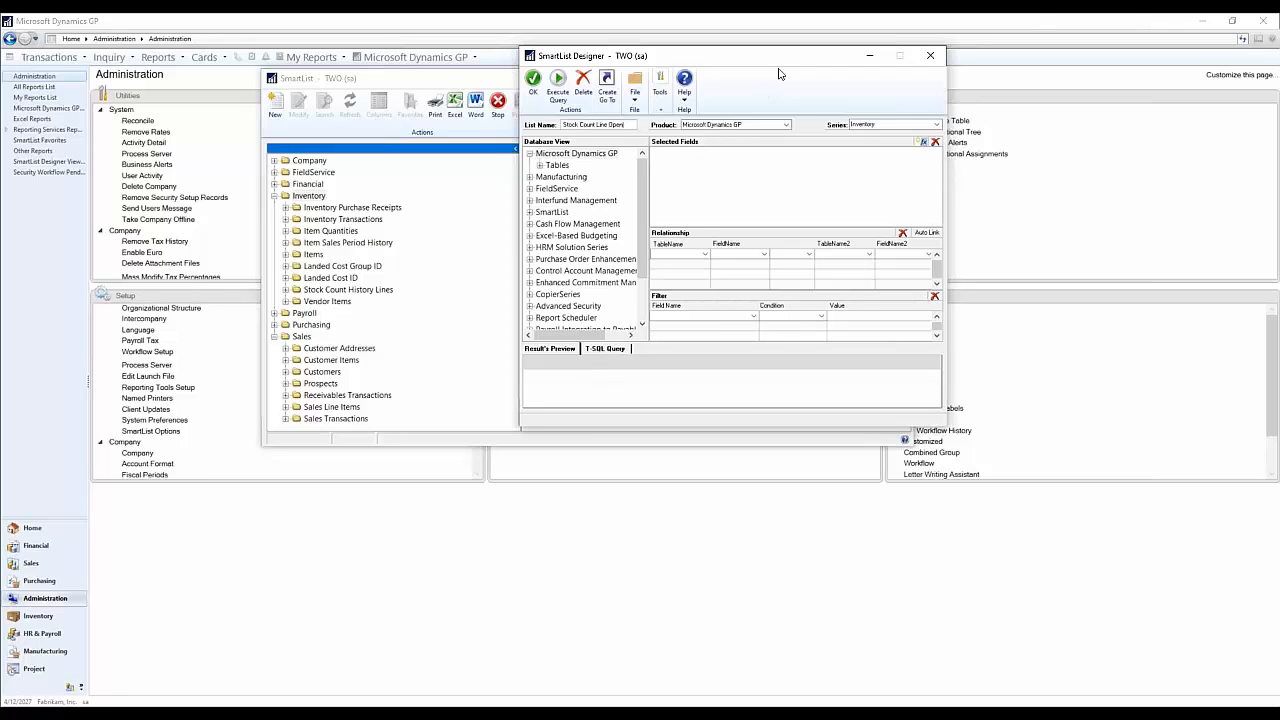
pyautogui.moveTo(770, 67)
pyautogui.mouseDown()
pyautogui.moveTo(780, 109)
pyautogui.moveTo(778, 90)
pyautogui.mouseUp()
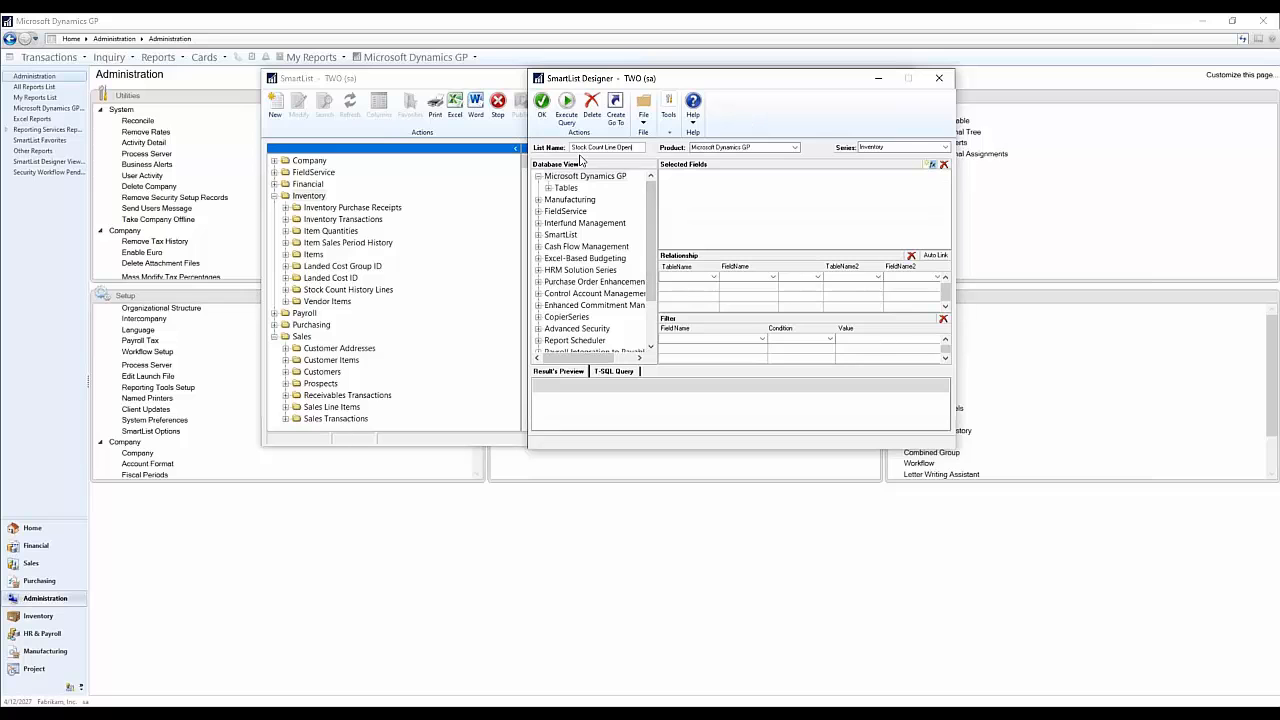
pyautogui.click(548, 189)
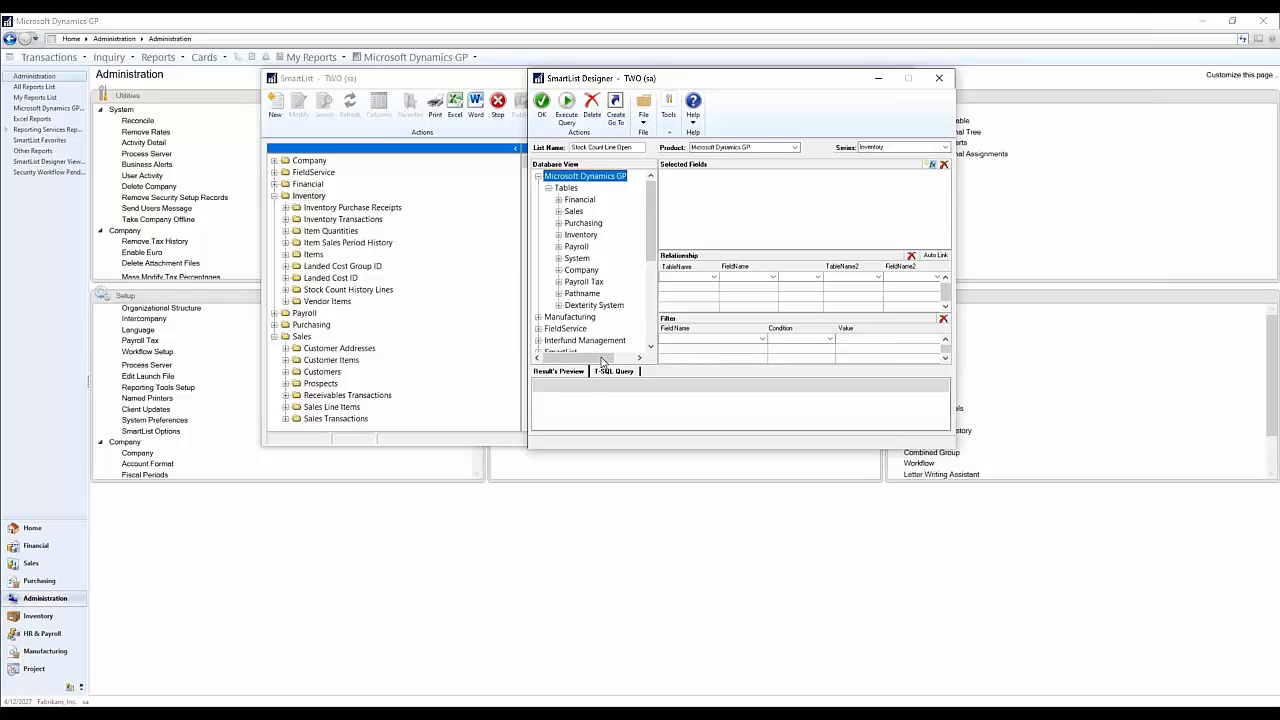
pyautogui.click(559, 236)
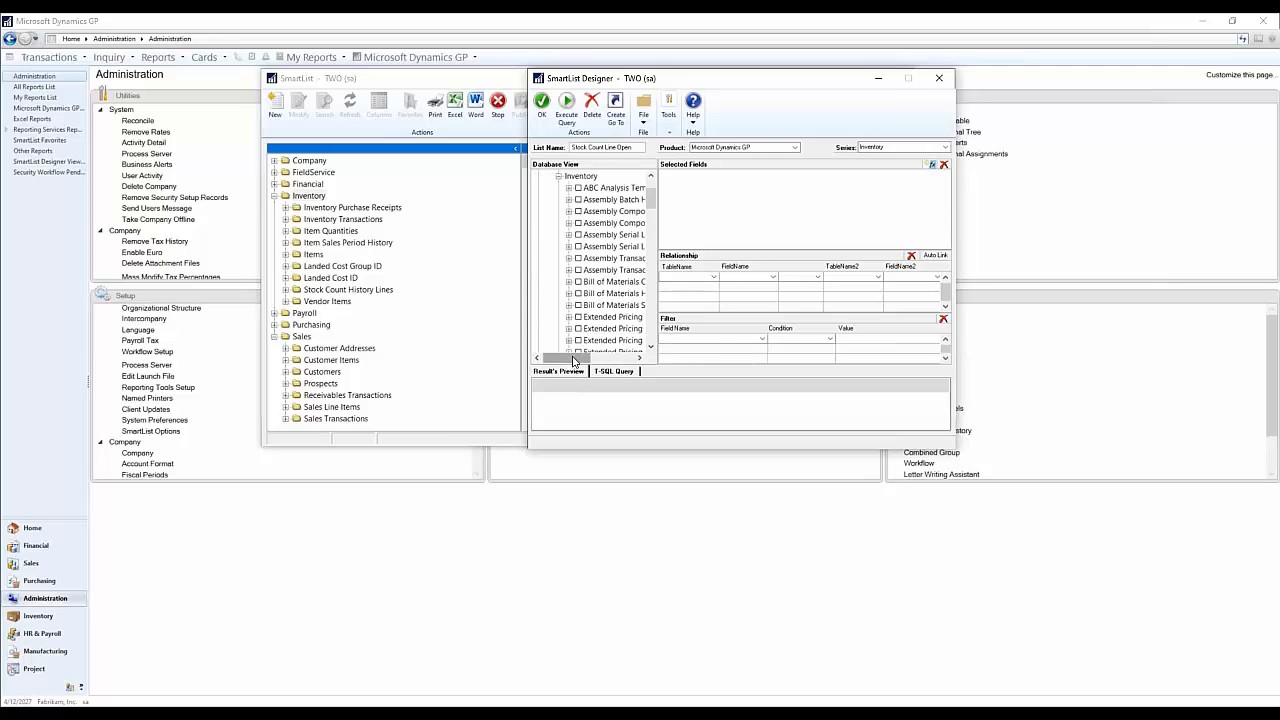
pyautogui.moveTo(572, 358); pyautogui.dragTo(587, 364)
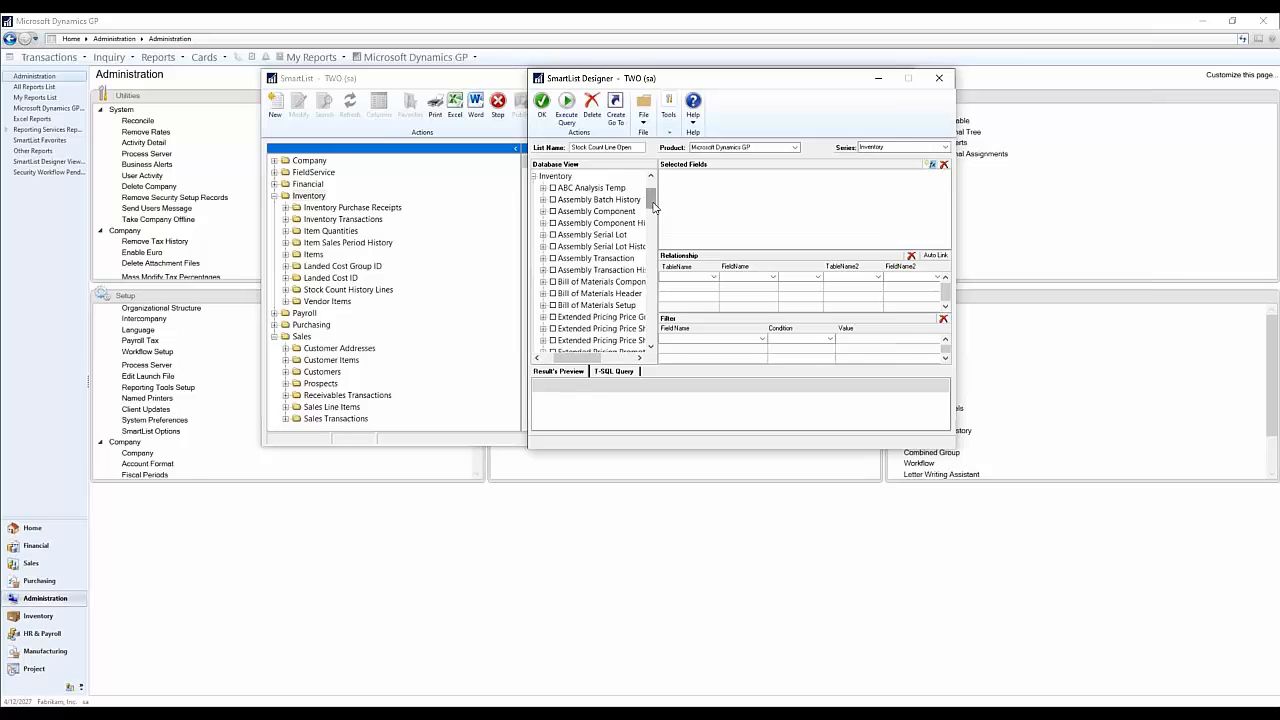
pyautogui.moveTo(651, 200); pyautogui.dragTo(648, 301)
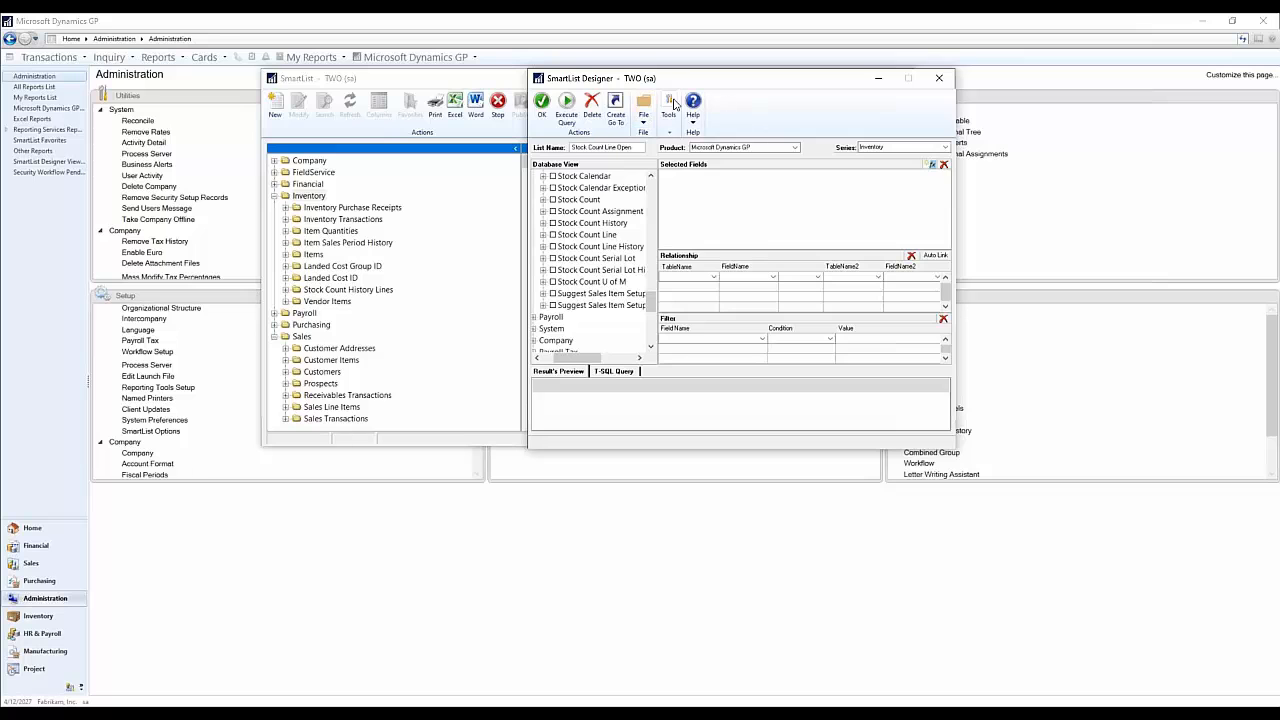
# Step: Open the resource descriptions for tables and place the Table Descriptions window beside the designer's table list
pyautogui.click(673, 104)
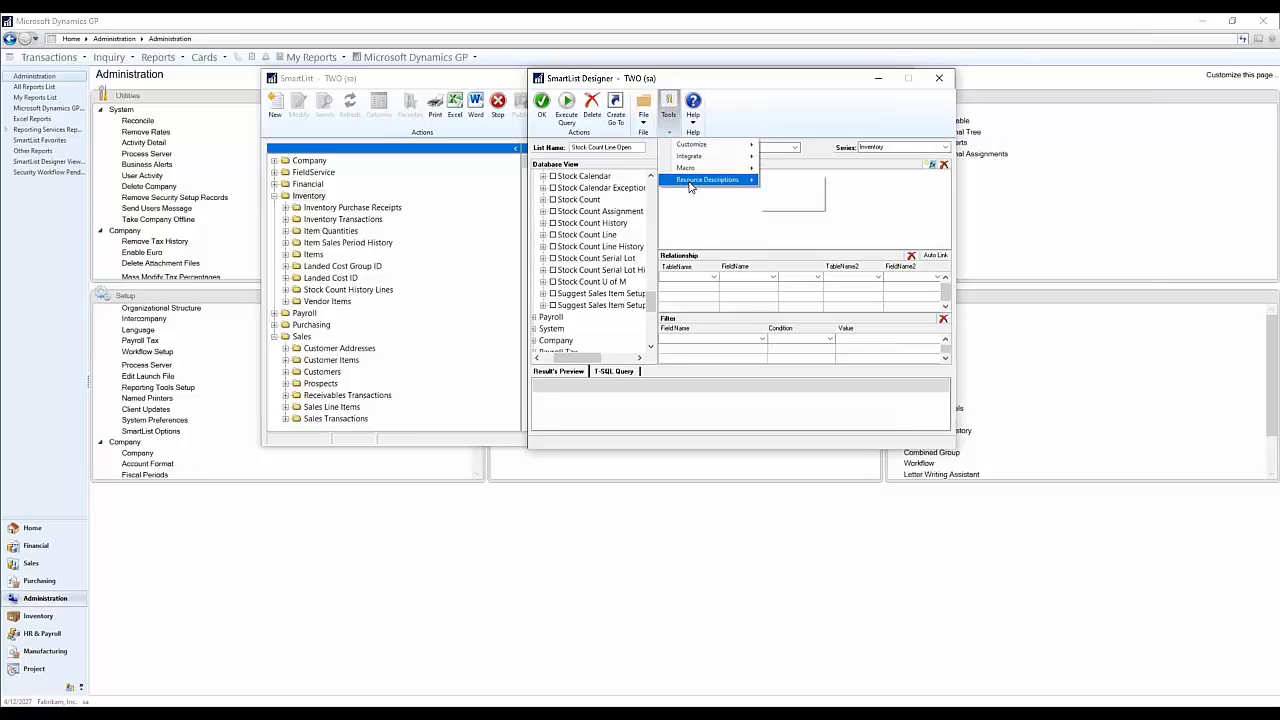
pyautogui.moveTo(690, 184)
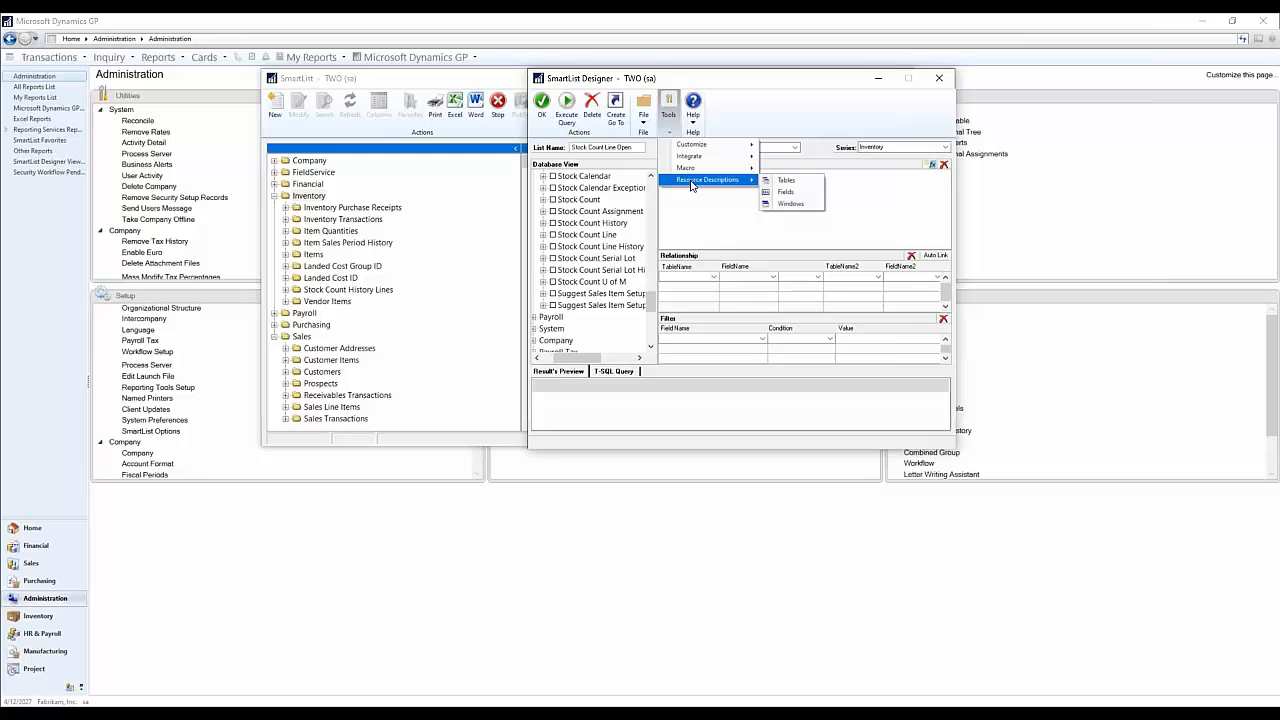
pyautogui.click(788, 181)
pyautogui.moveTo(279, 80); pyautogui.dragTo(313, 272)
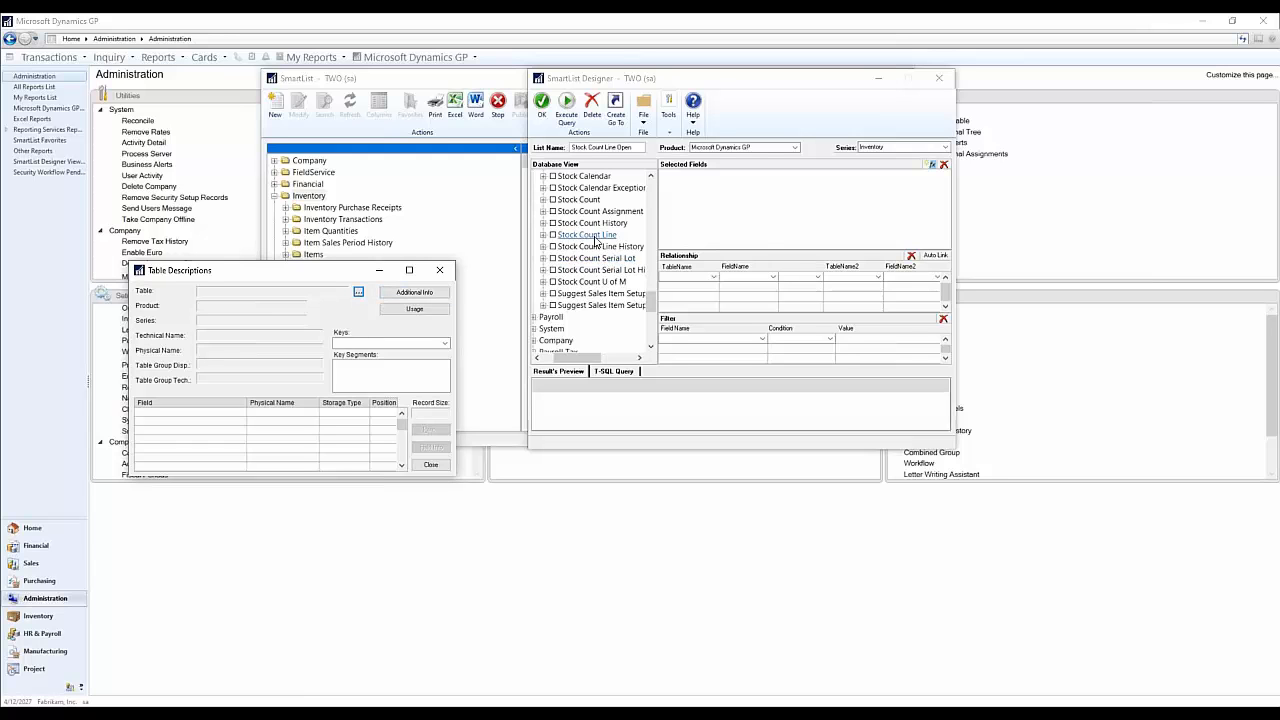
# Step: Look up the Stock Count Line table in the Inventory series and load its table description
pyautogui.click(359, 292)
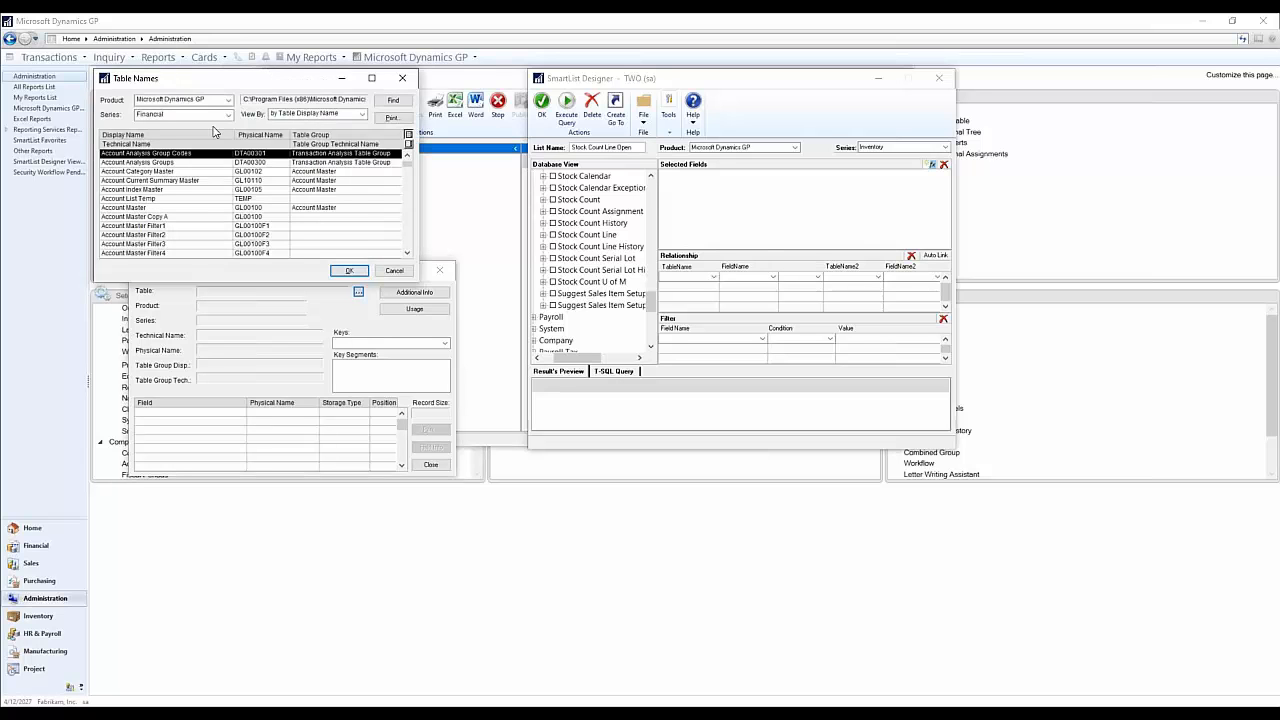
pyautogui.click(228, 114)
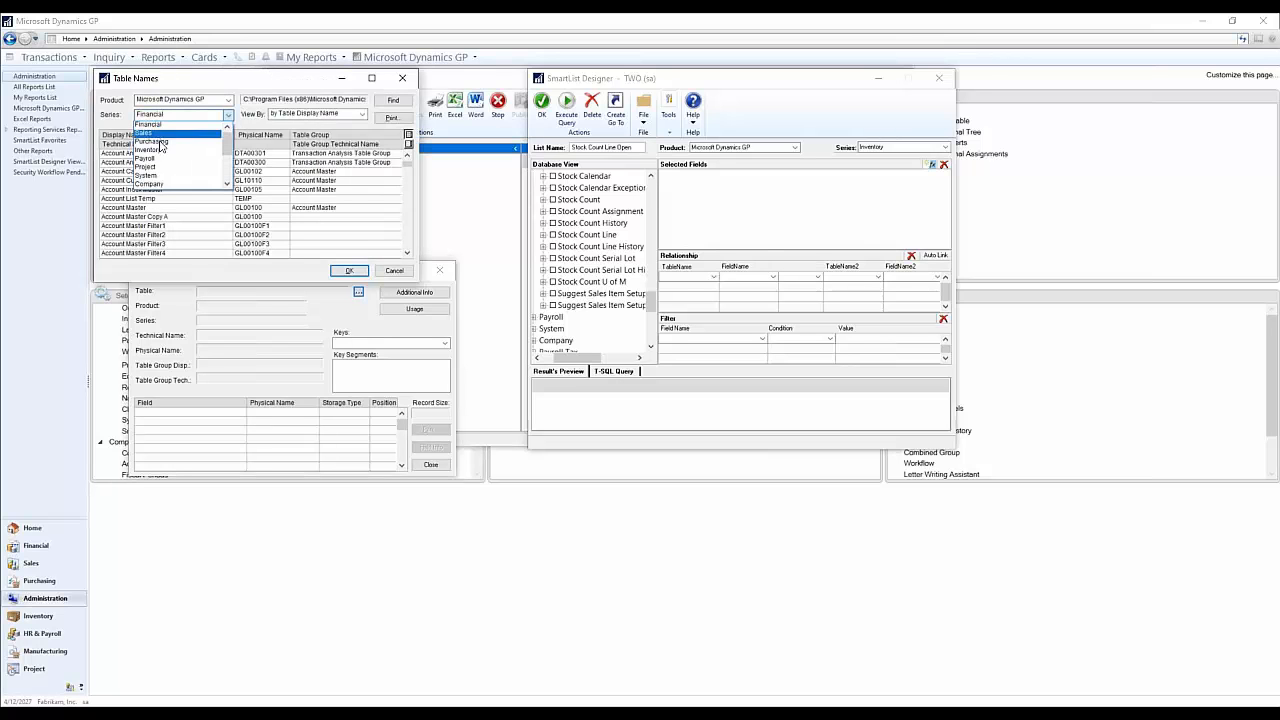
pyautogui.click(160, 149)
pyautogui.click(281, 227)
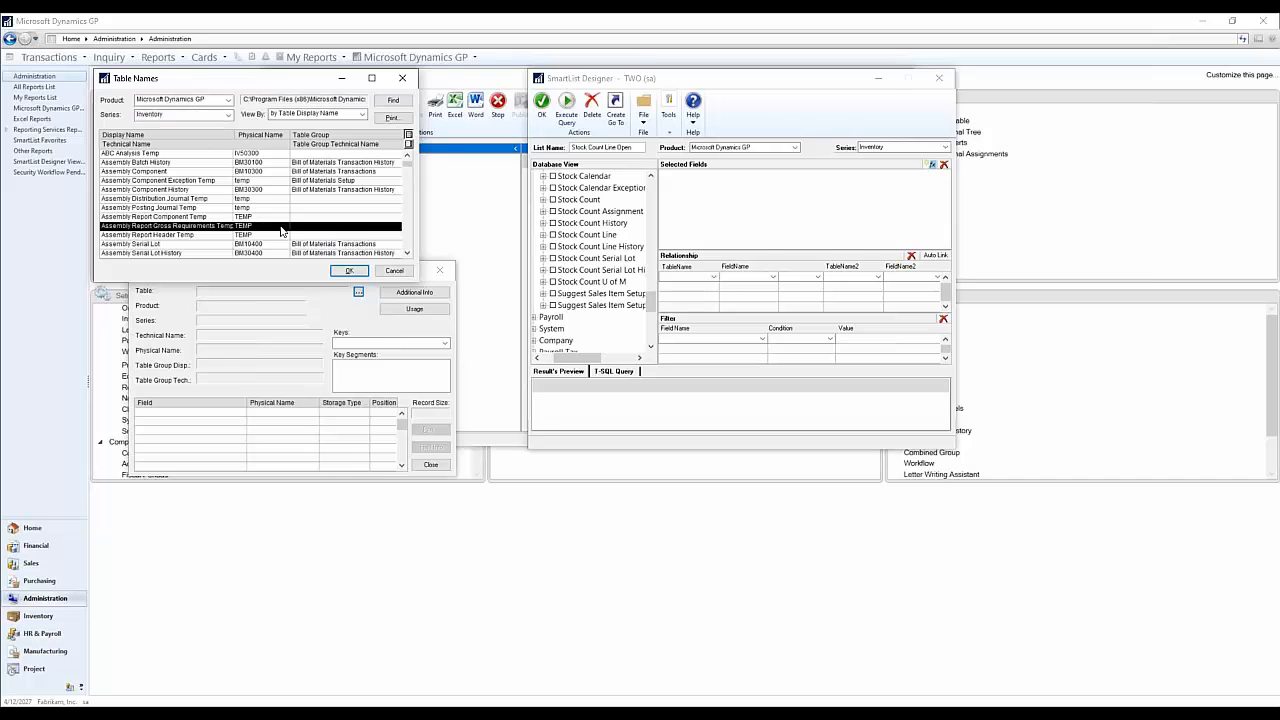
pyautogui.scroll(-10, 281, 227)
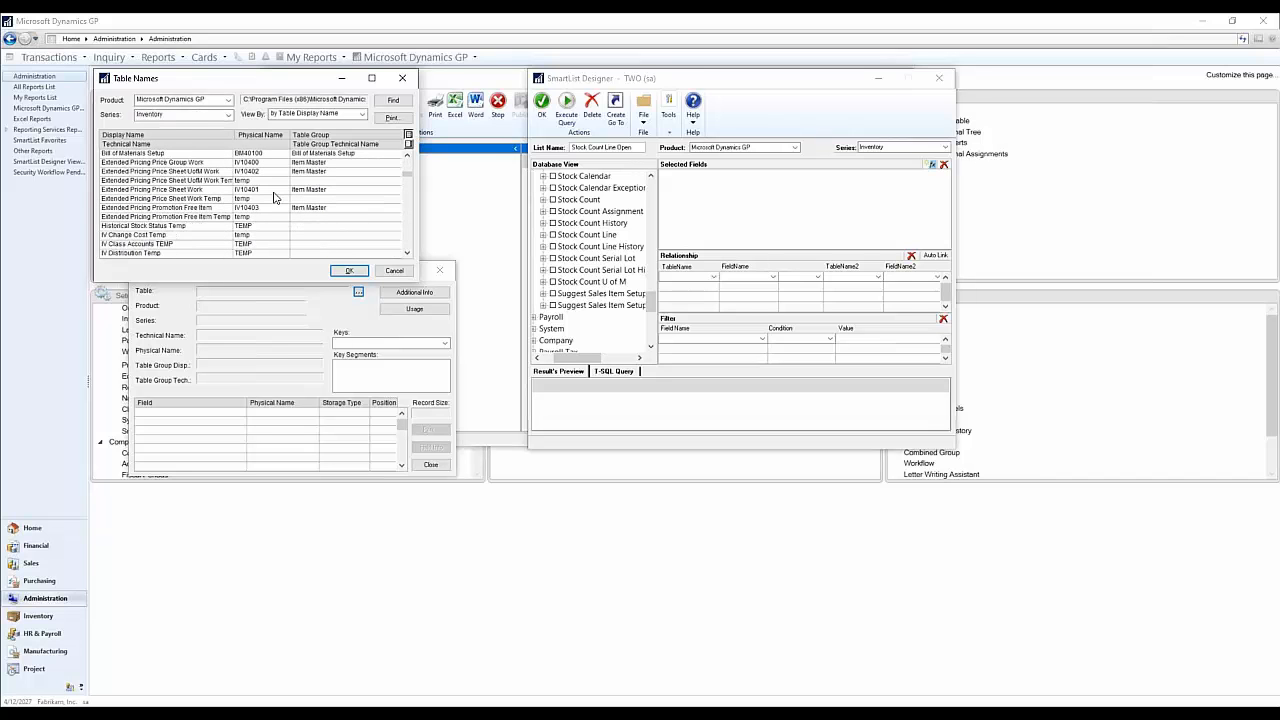
pyautogui.scroll(-8, 281, 163)
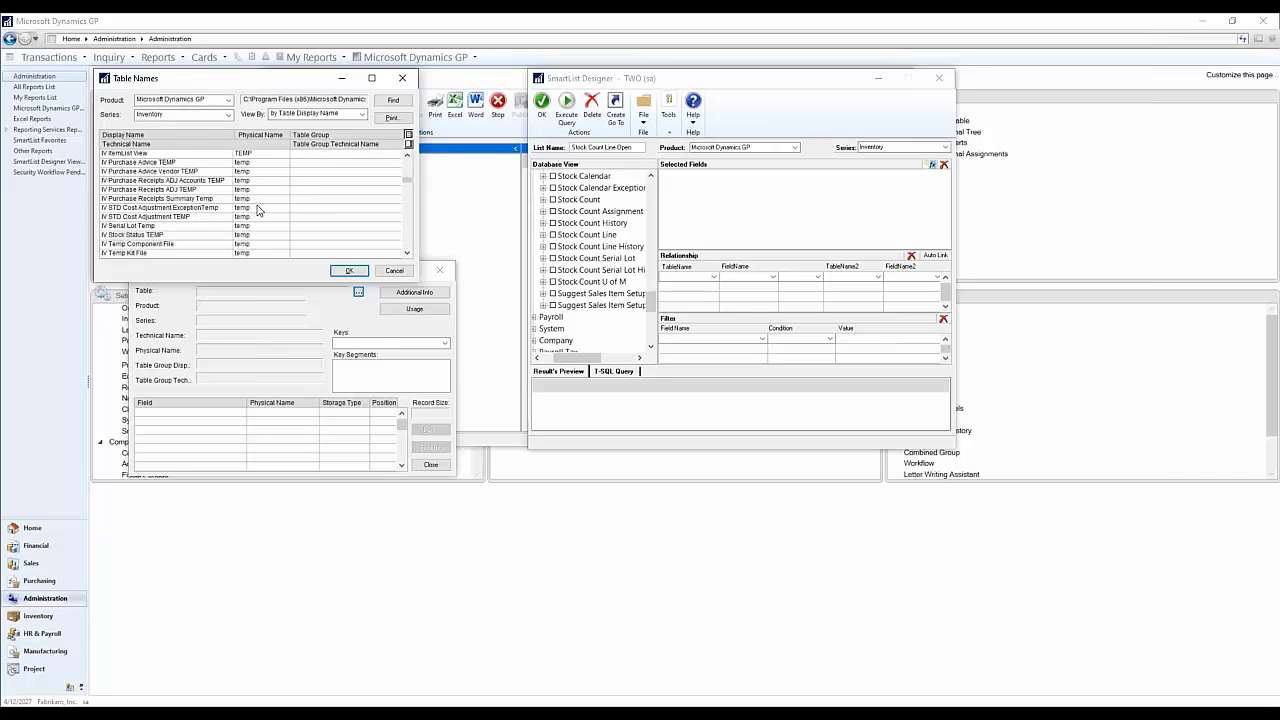
pyautogui.scroll(-8, 213, 244)
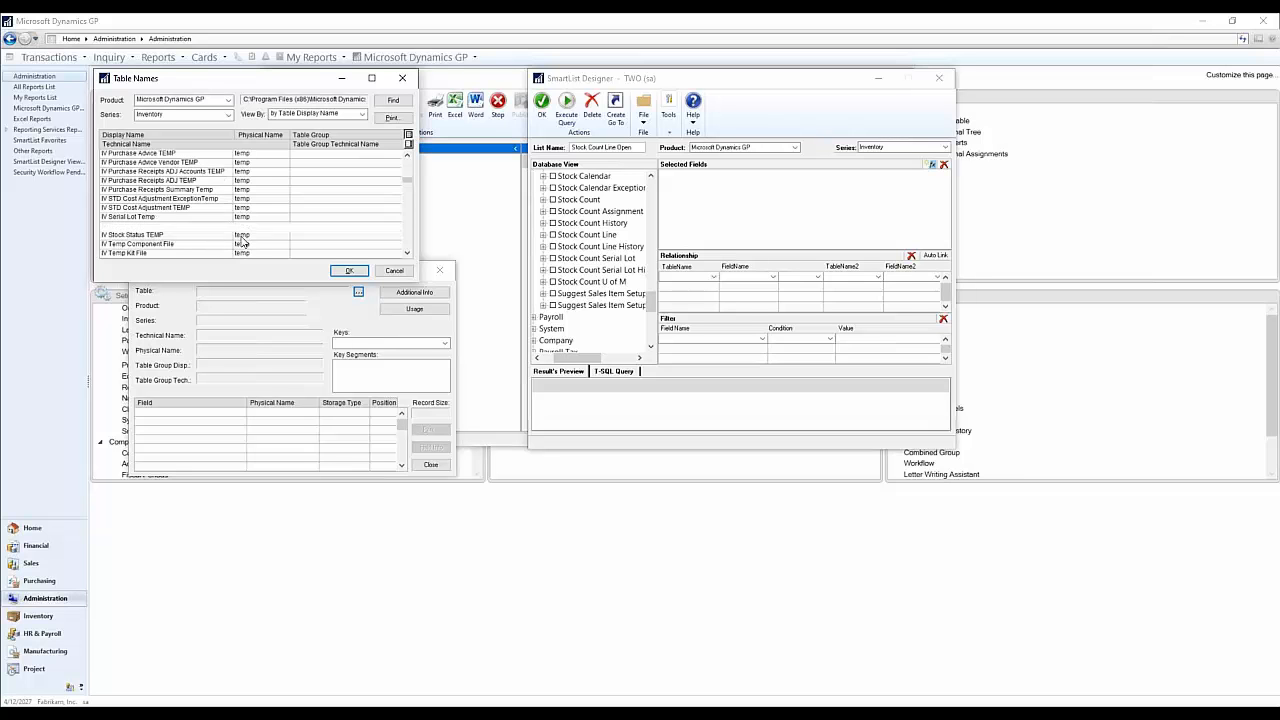
pyautogui.scroll(-8, 243, 232)
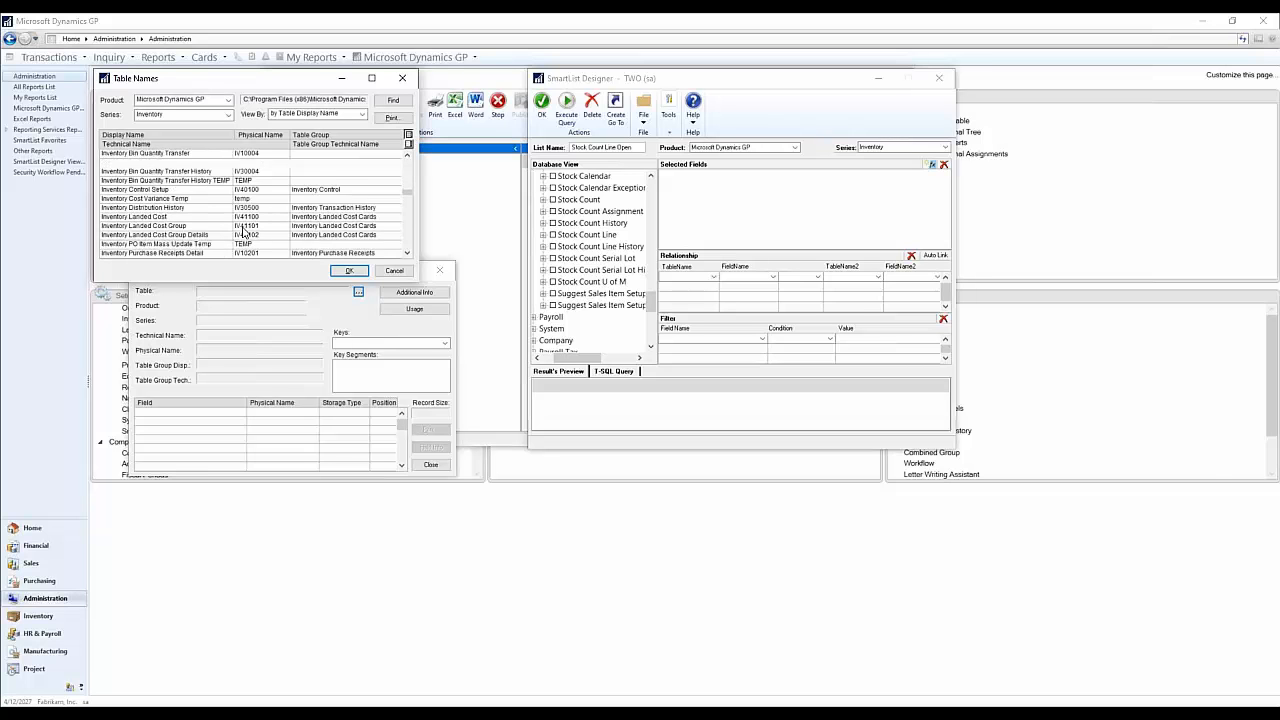
pyautogui.scroll(-8, 243, 232)
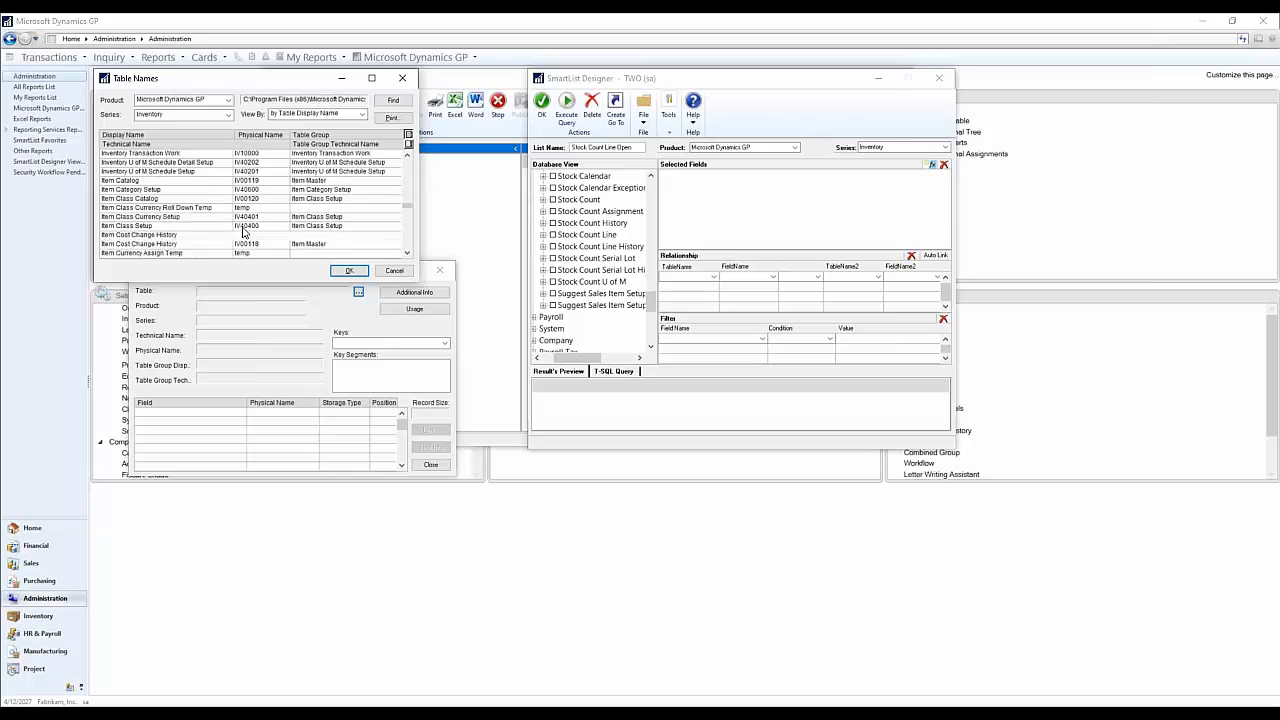
pyautogui.scroll(-8, 240, 240)
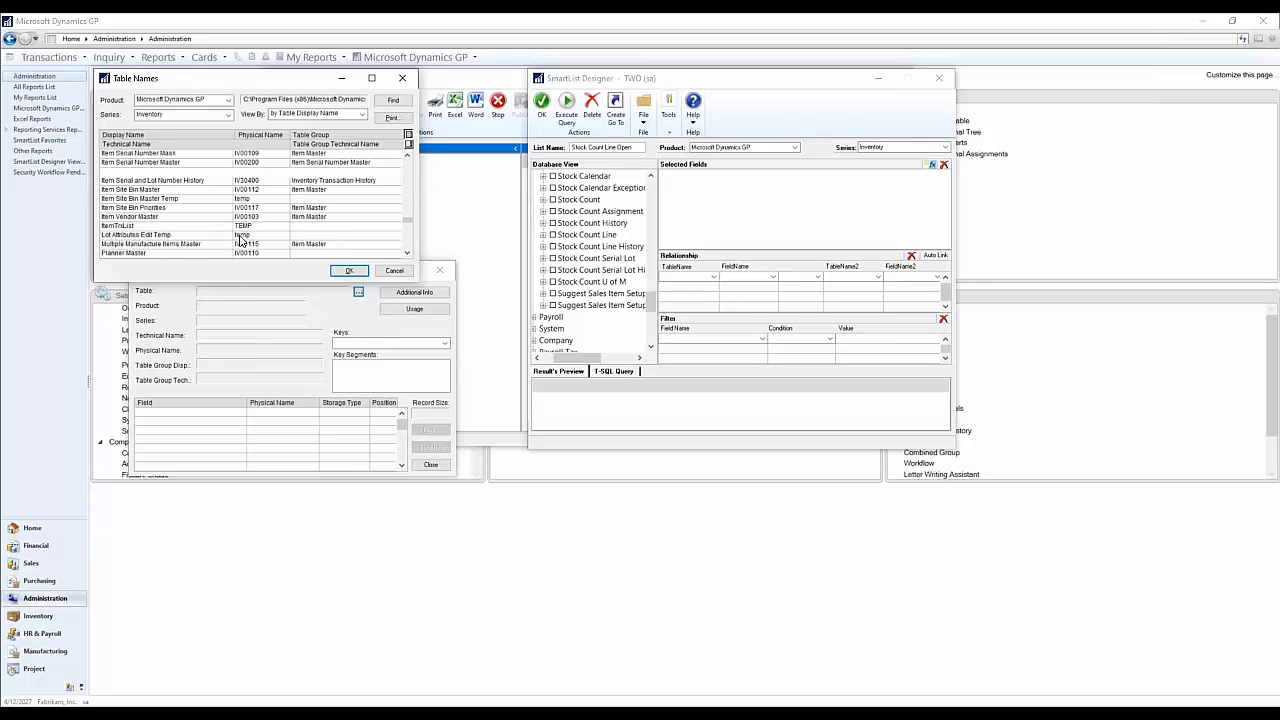
pyautogui.scroll(-1, 241, 235)
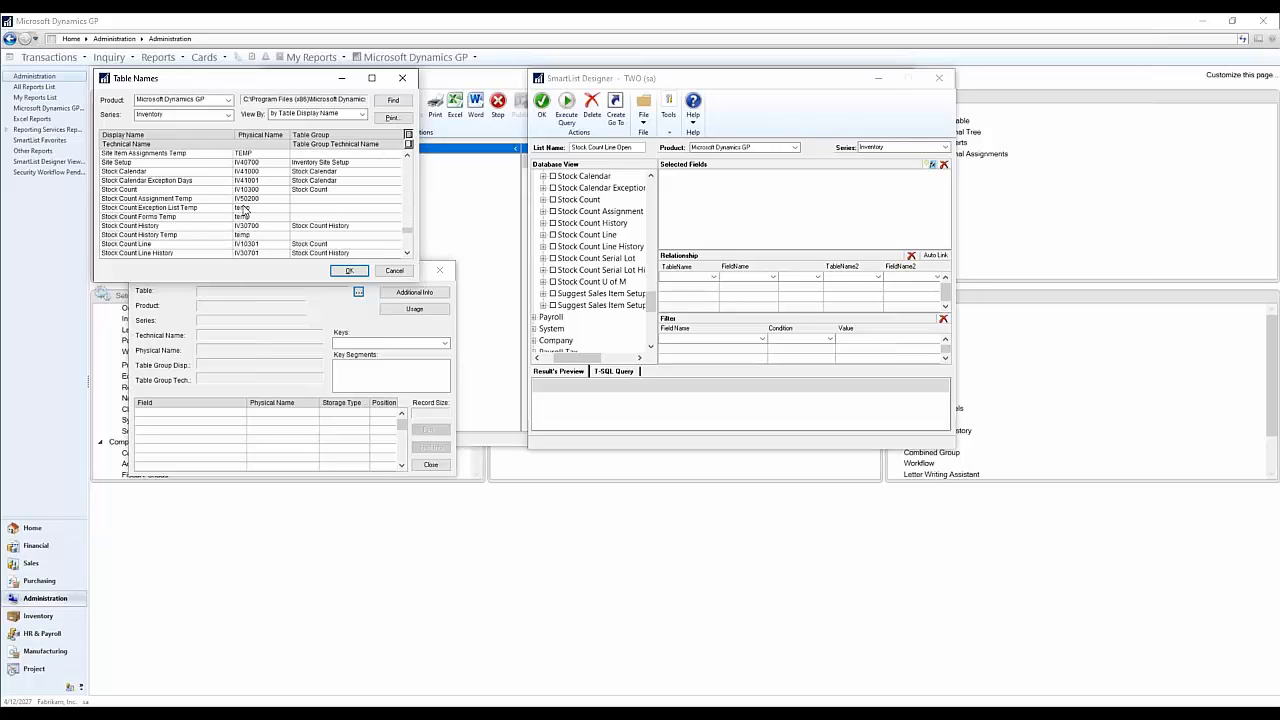
pyautogui.click(164, 244)
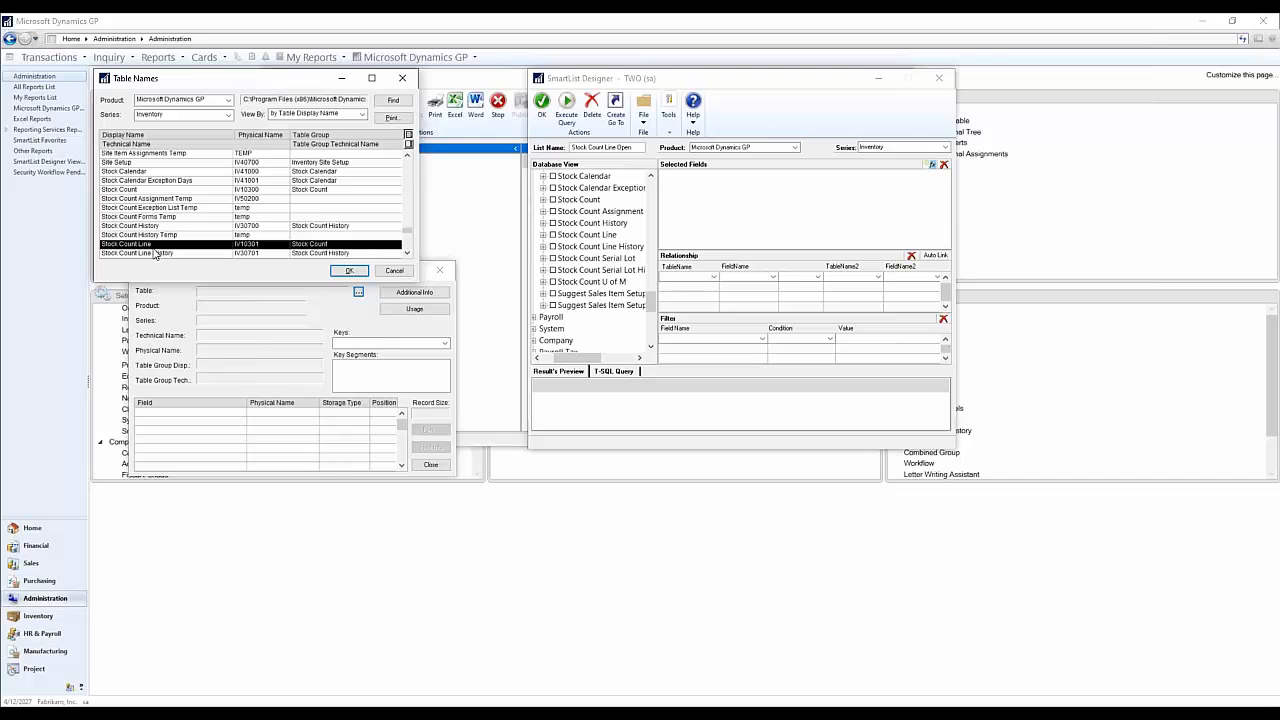
pyautogui.doubleClick(148, 247)
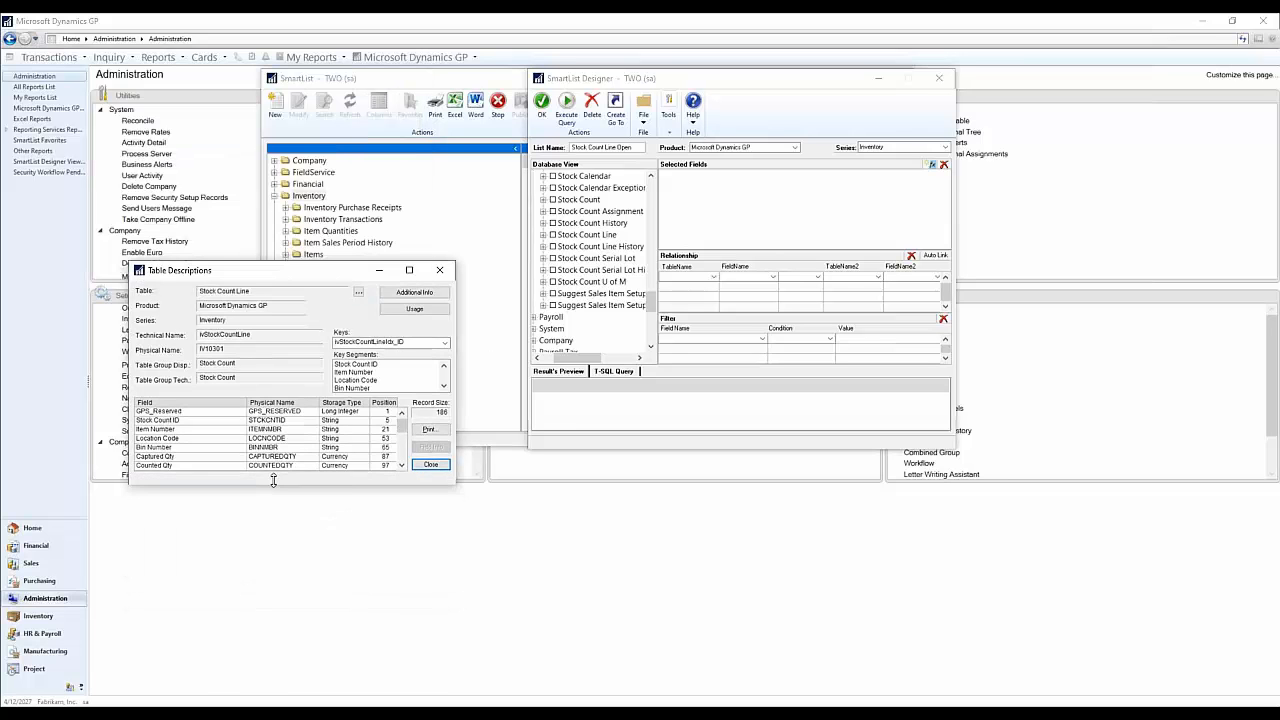
# Step: Review the Stock Count Line table's fields and the forms and reports that use the table
pyautogui.click(214, 440)
pyautogui.click(232, 412)
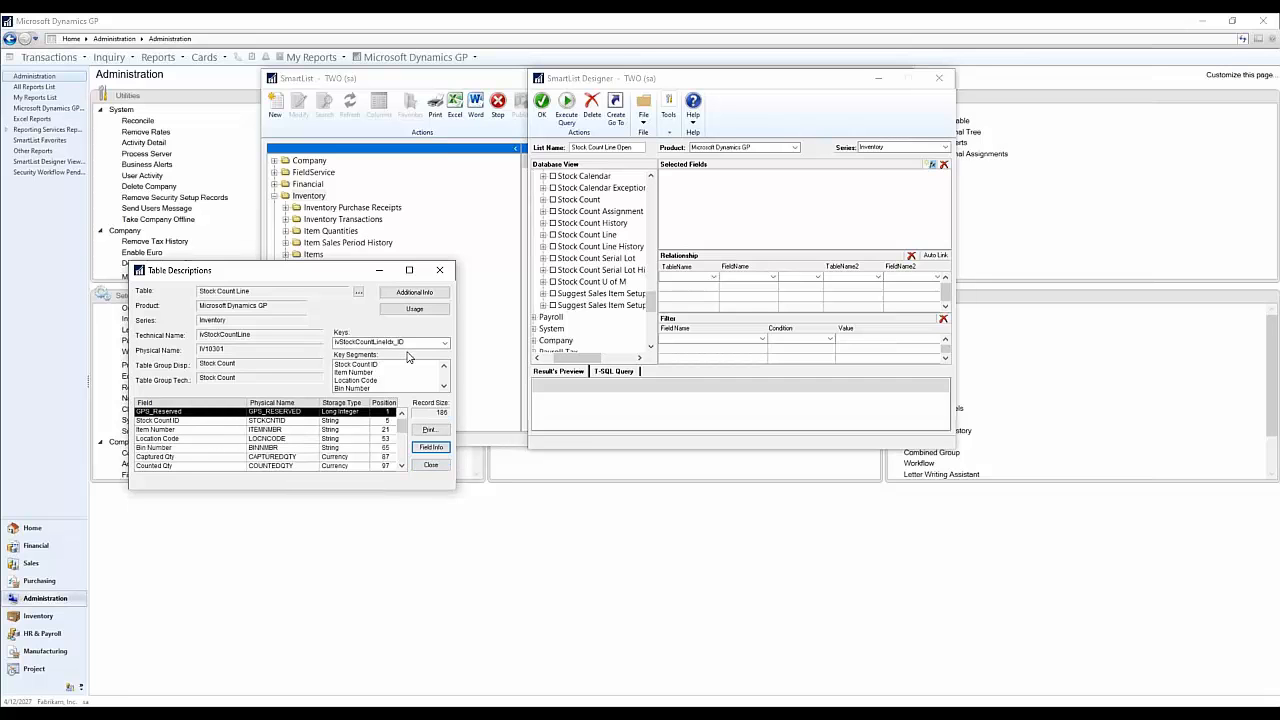
pyautogui.click(415, 310)
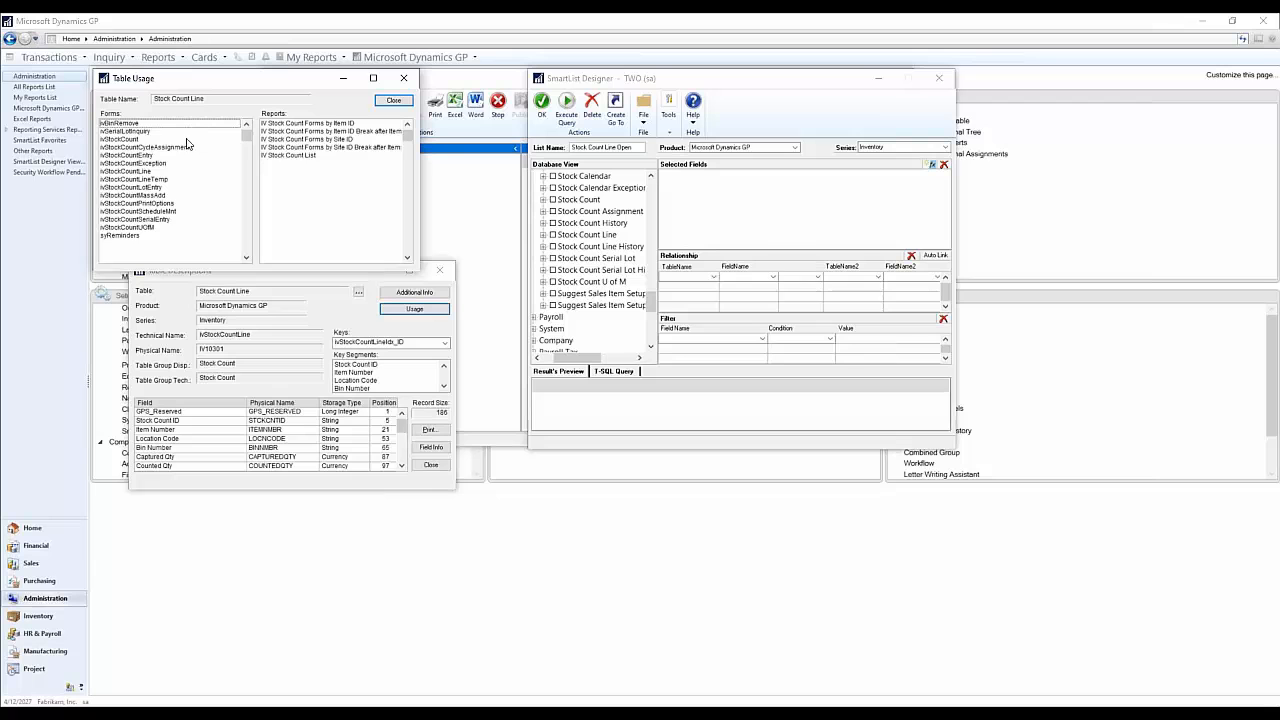
pyautogui.moveTo(147, 137); pyautogui.dragTo(140, 236)
pyautogui.click(320, 131)
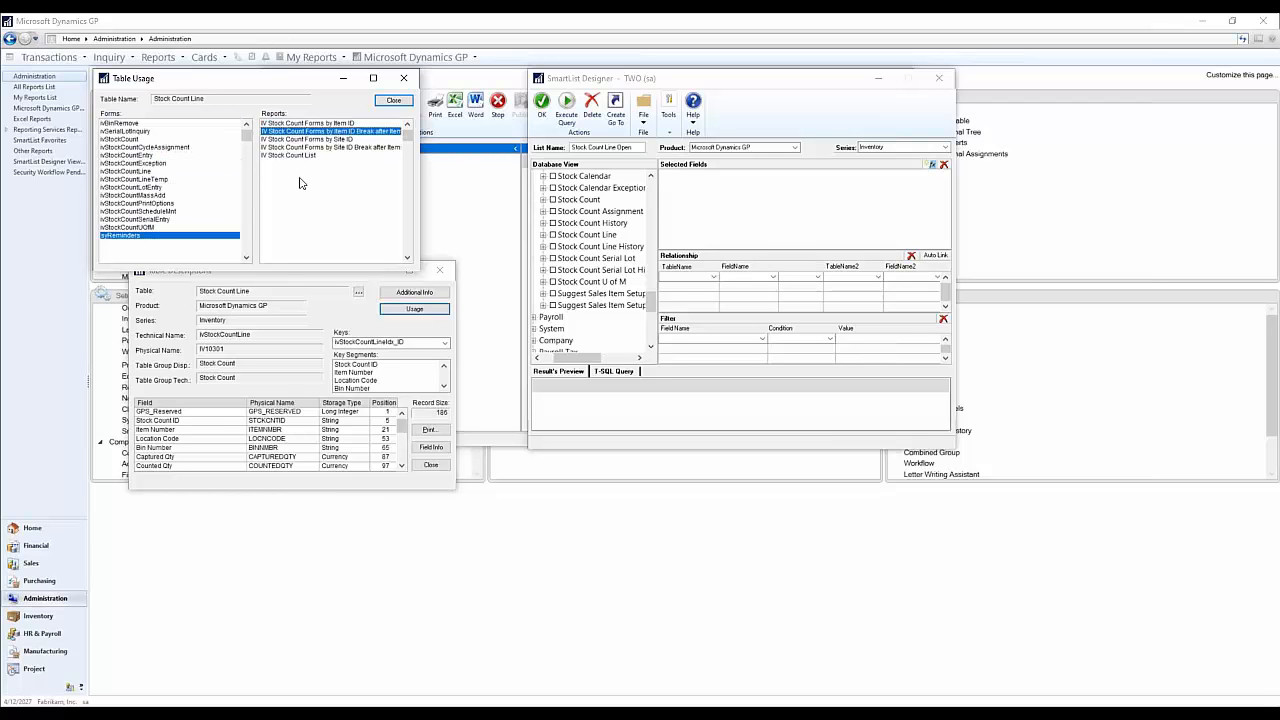
pyautogui.click(393, 100)
# Step: Check the additional relationship information for the Stock Count Line table and close the table descriptions
pyautogui.click(414, 291)
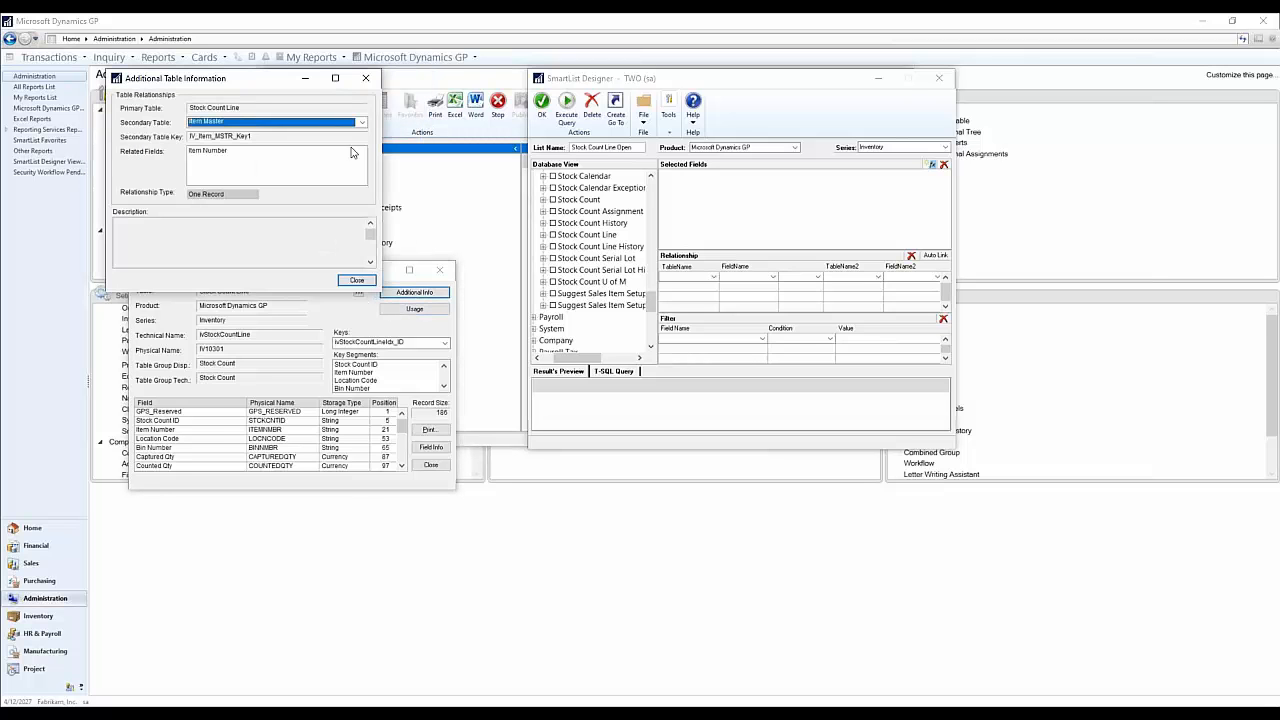
pyautogui.click(369, 80)
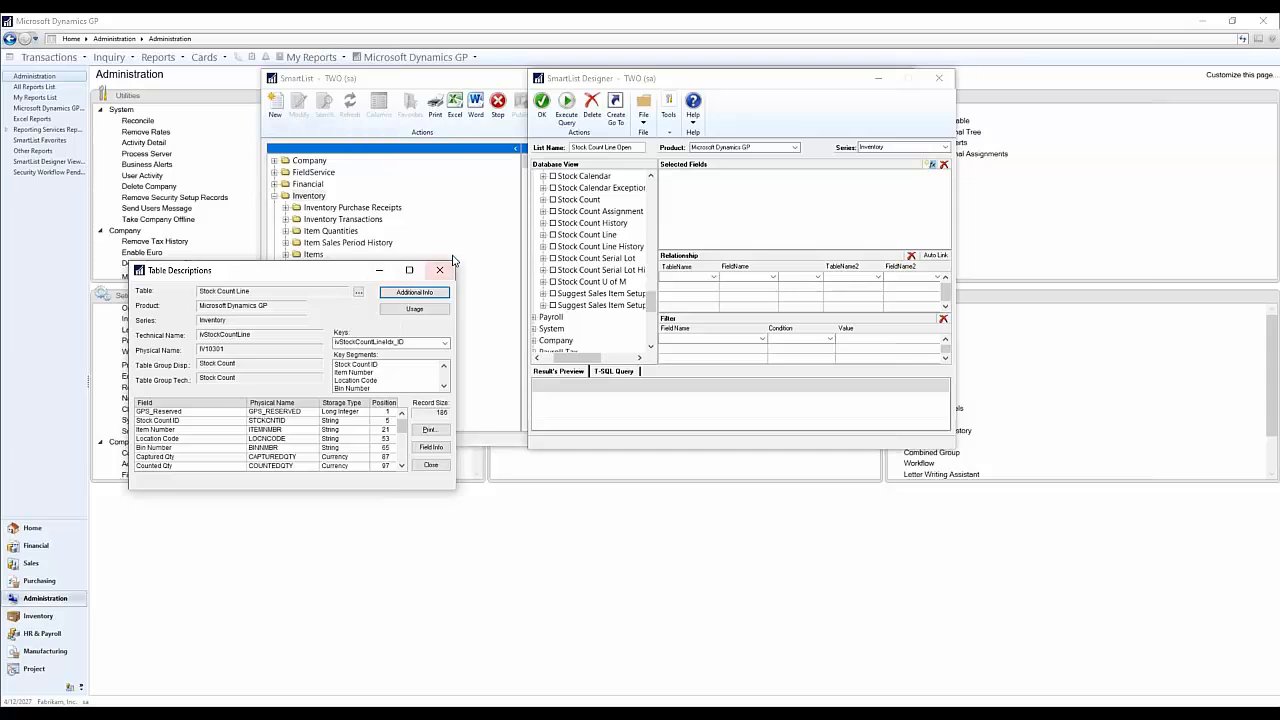
pyautogui.click(439, 269)
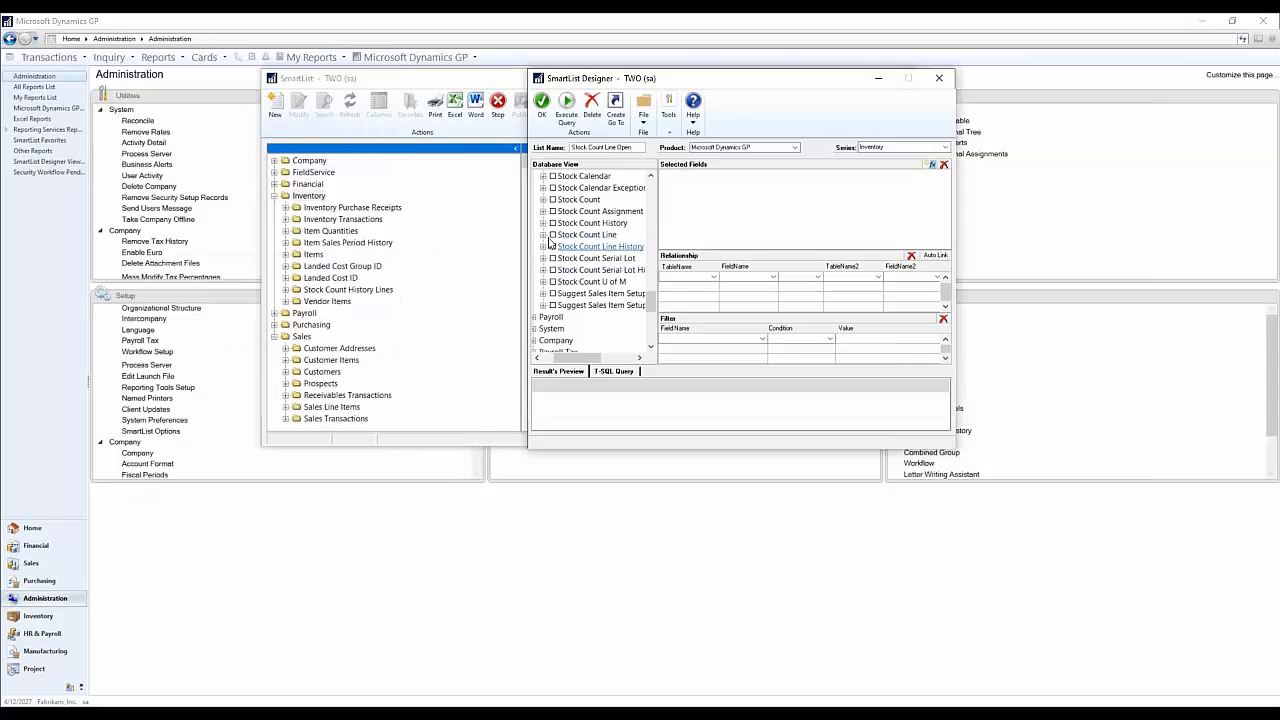
# Step: Expand the Stock Count Line table in the database view to list its available fields
pyautogui.click(543, 234)
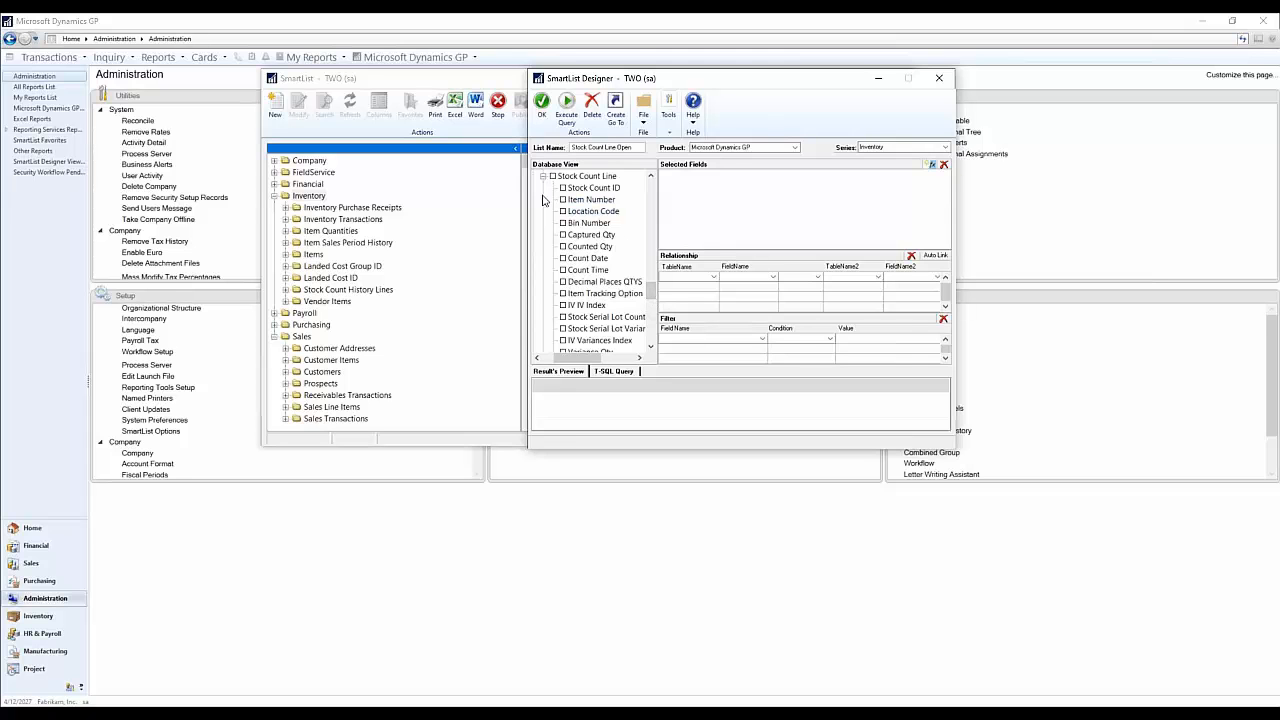
pyautogui.scroll(2, 580, 177)
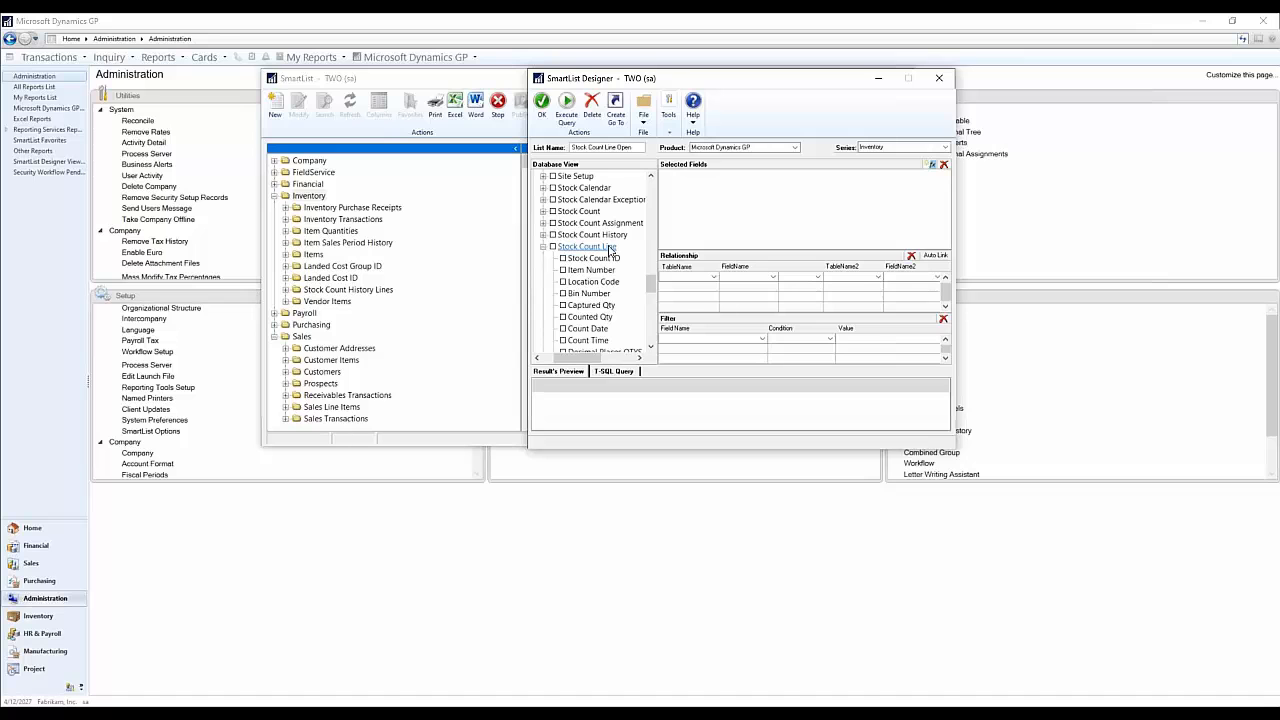
# Step: Add Stock Count ID, Item Number, Location Code and Bin Number from the Stock Count Line table to the selected fields
pyautogui.click(563, 258)
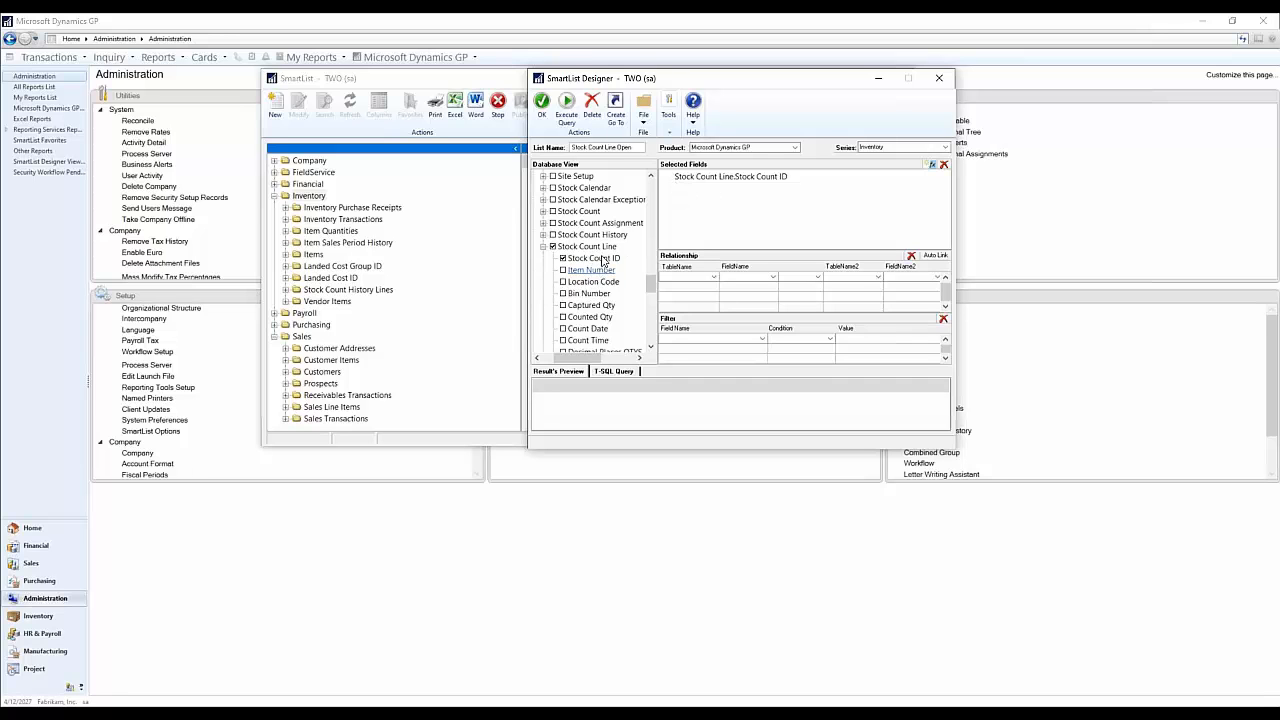
pyautogui.click(563, 270)
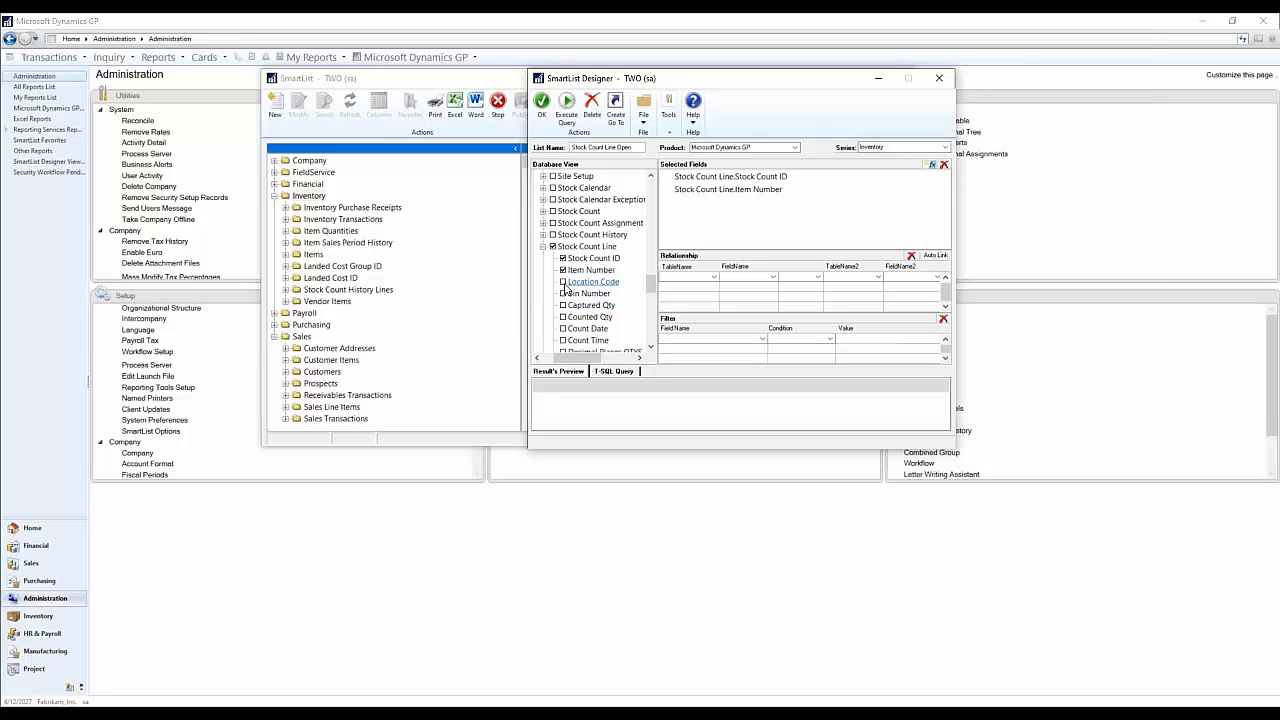
pyautogui.click(563, 282)
pyautogui.scroll(-1, 574, 313)
pyautogui.click(585, 258)
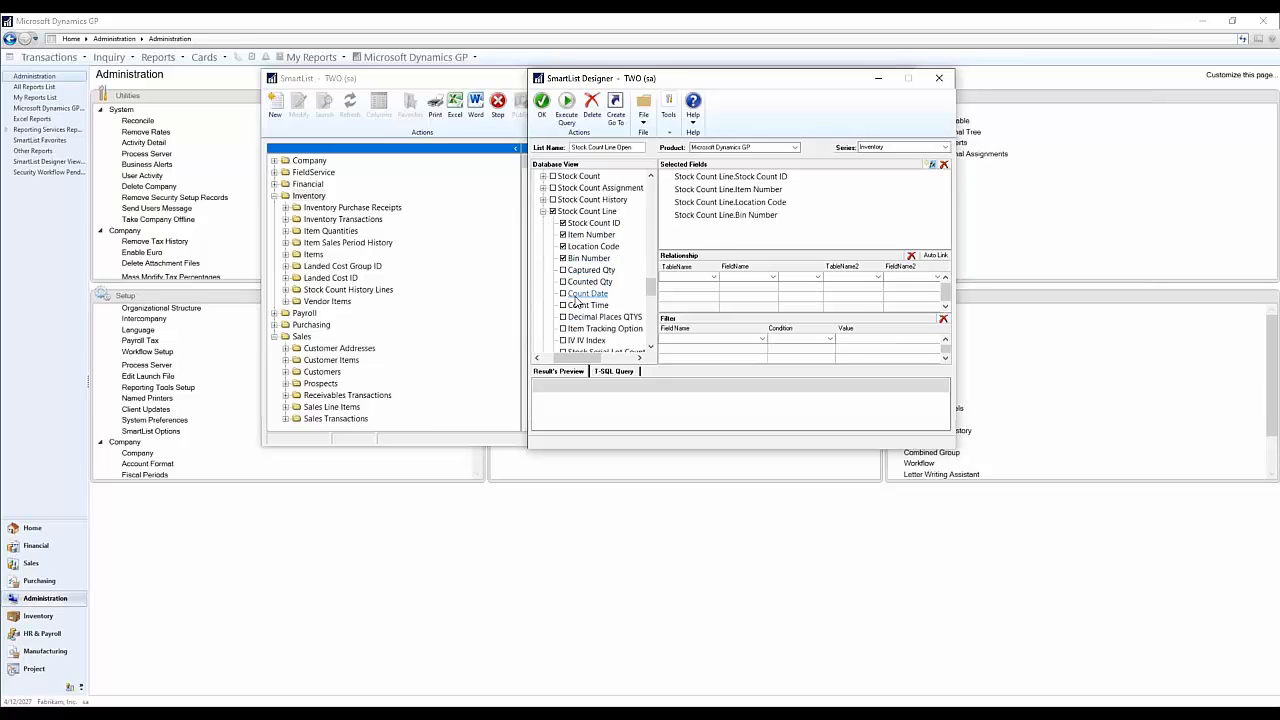
# Step: Add the Captured Qty, Counted Qty and Variance Qty fields of the Stock Count Line table to the list
pyautogui.scroll(-2, 577, 303)
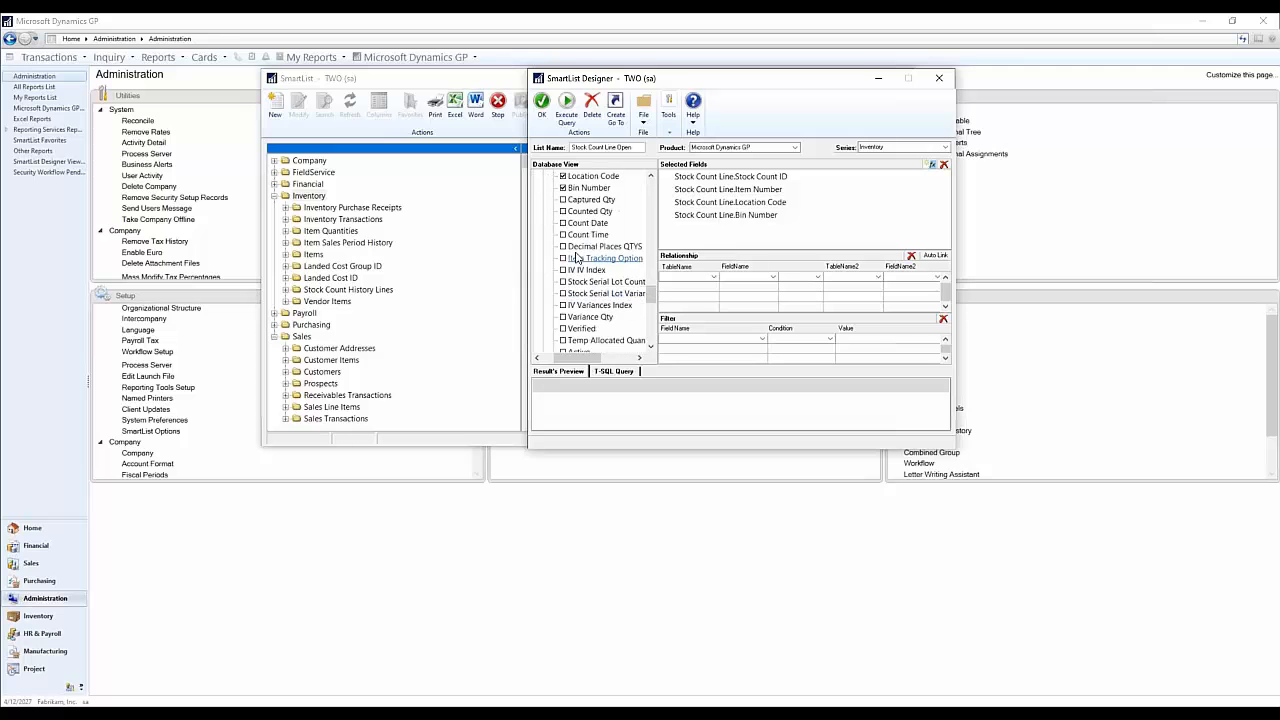
pyautogui.click(563, 199)
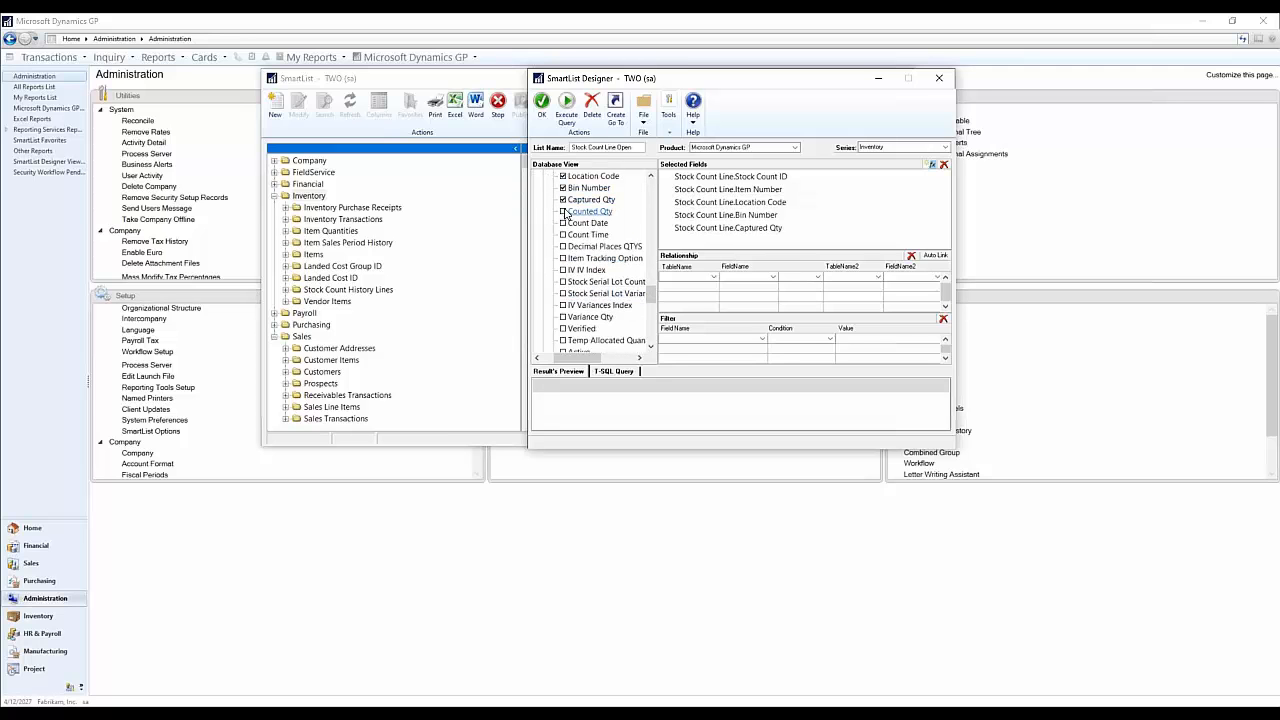
pyautogui.click(564, 211)
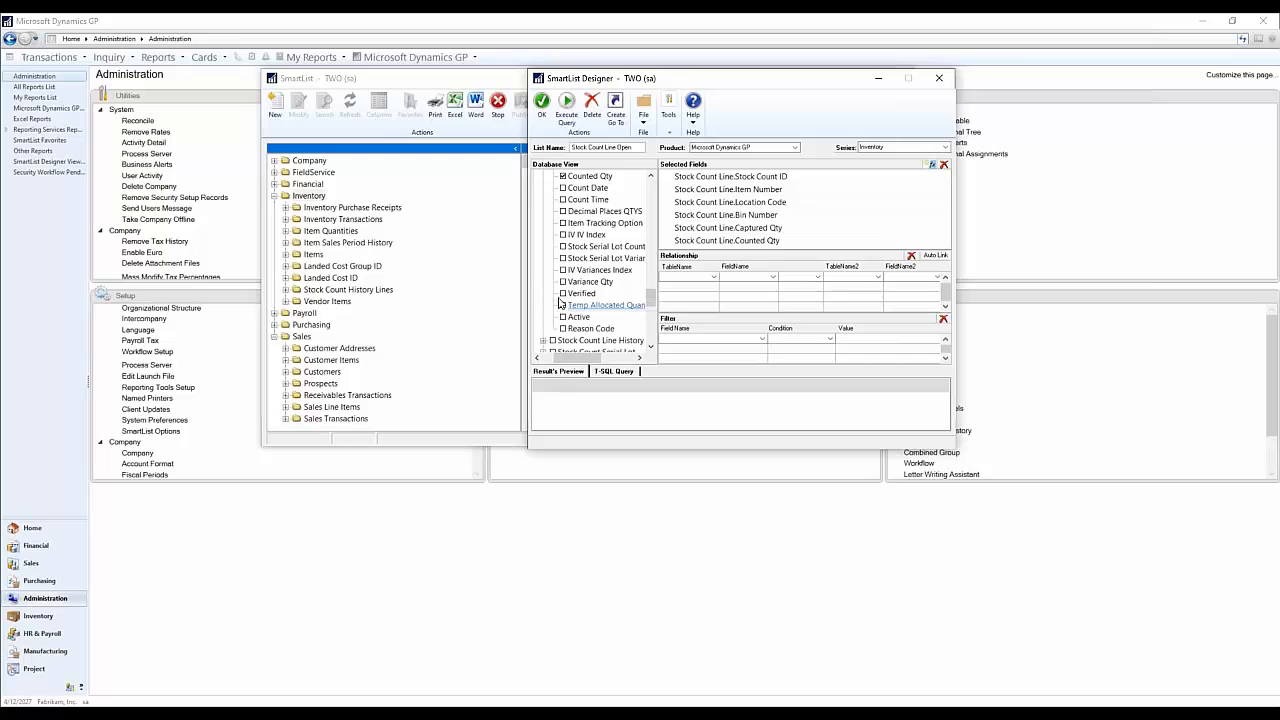
pyautogui.click(563, 283)
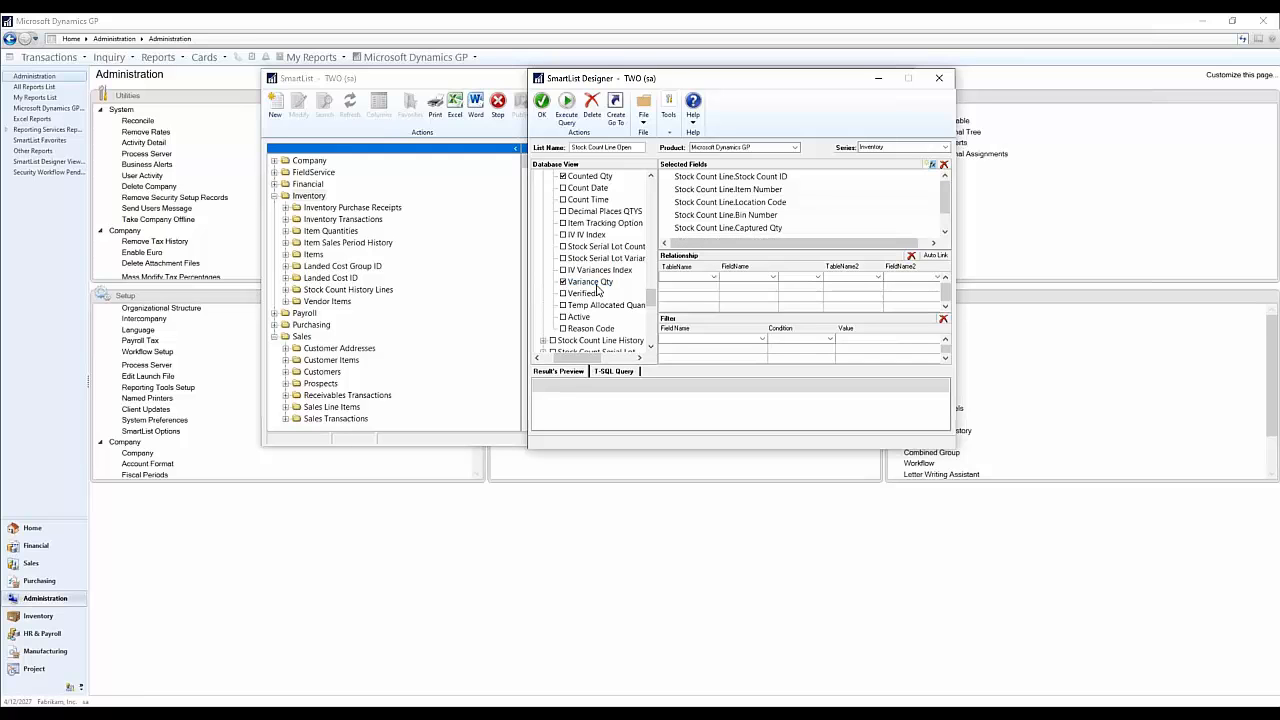
# Step: Add Item Description and Current Cost from the Item Master table to the selected fields, and collapse that table
pyautogui.scroll(-3, 600, 300)
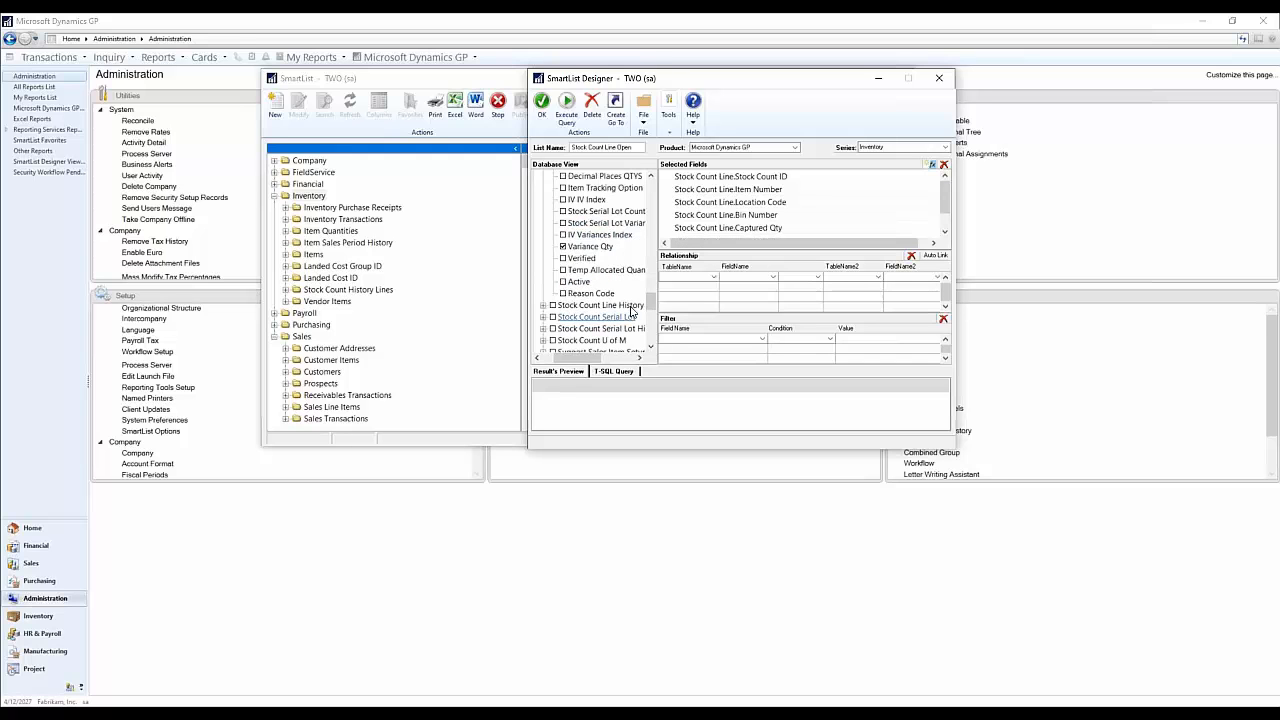
pyautogui.moveTo(651, 303); pyautogui.dragTo(655, 285)
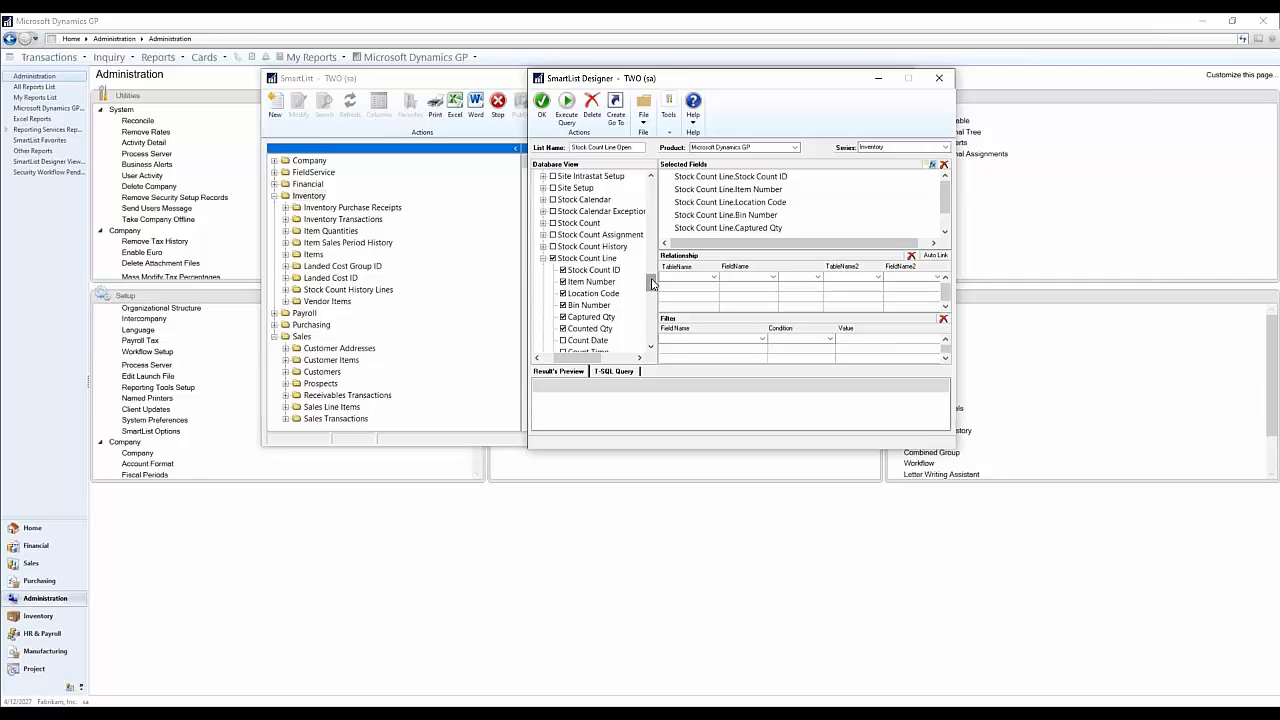
pyautogui.moveTo(651, 284); pyautogui.dragTo(660, 260)
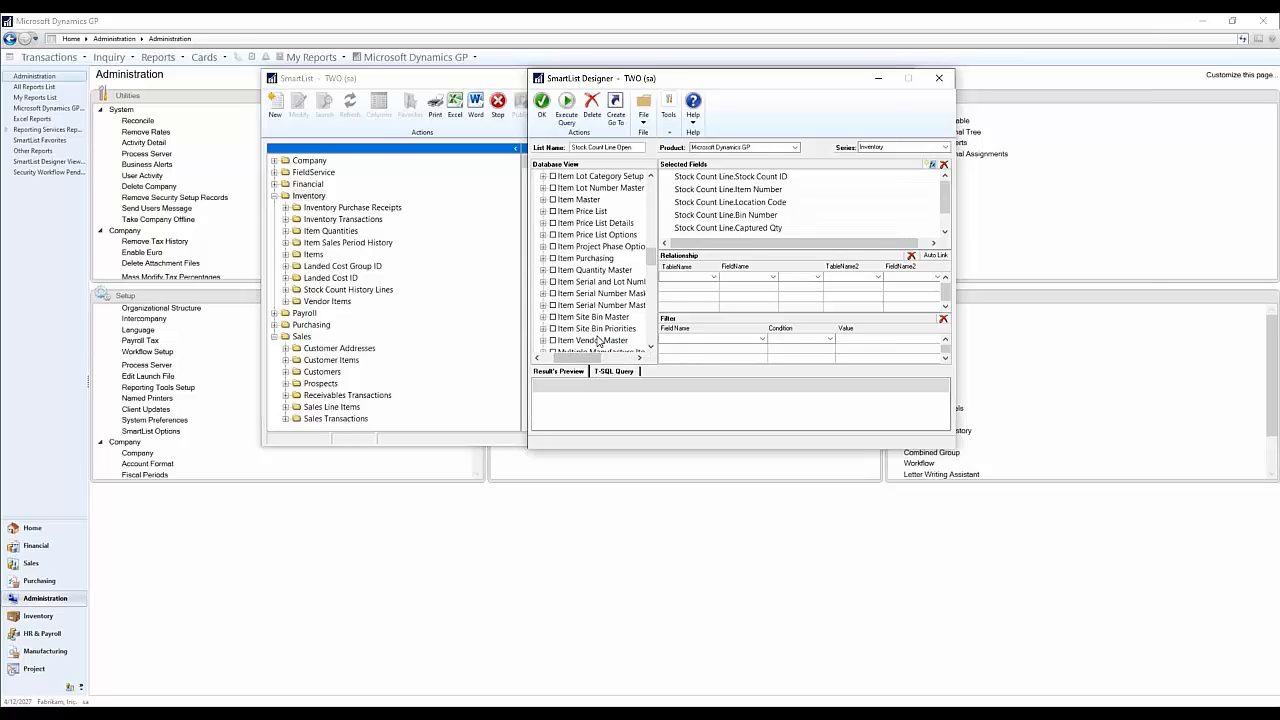
pyautogui.click(543, 201)
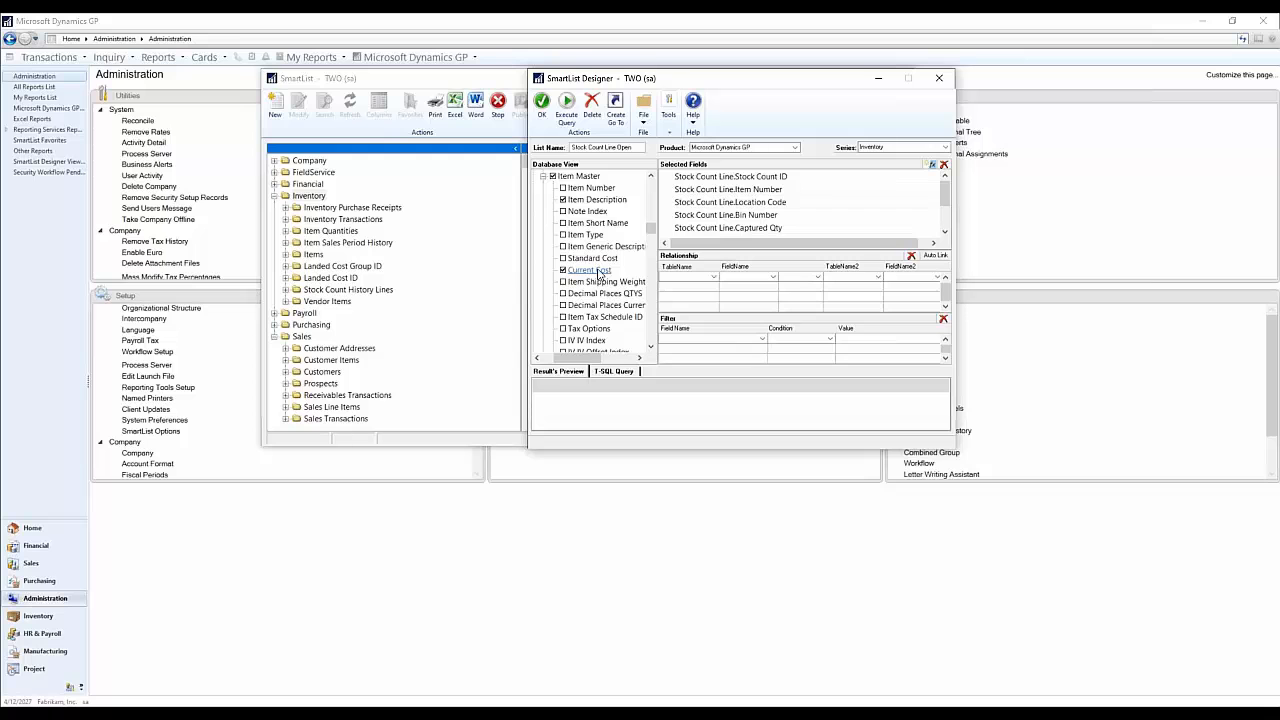
pyautogui.scroll(-2, 598, 272)
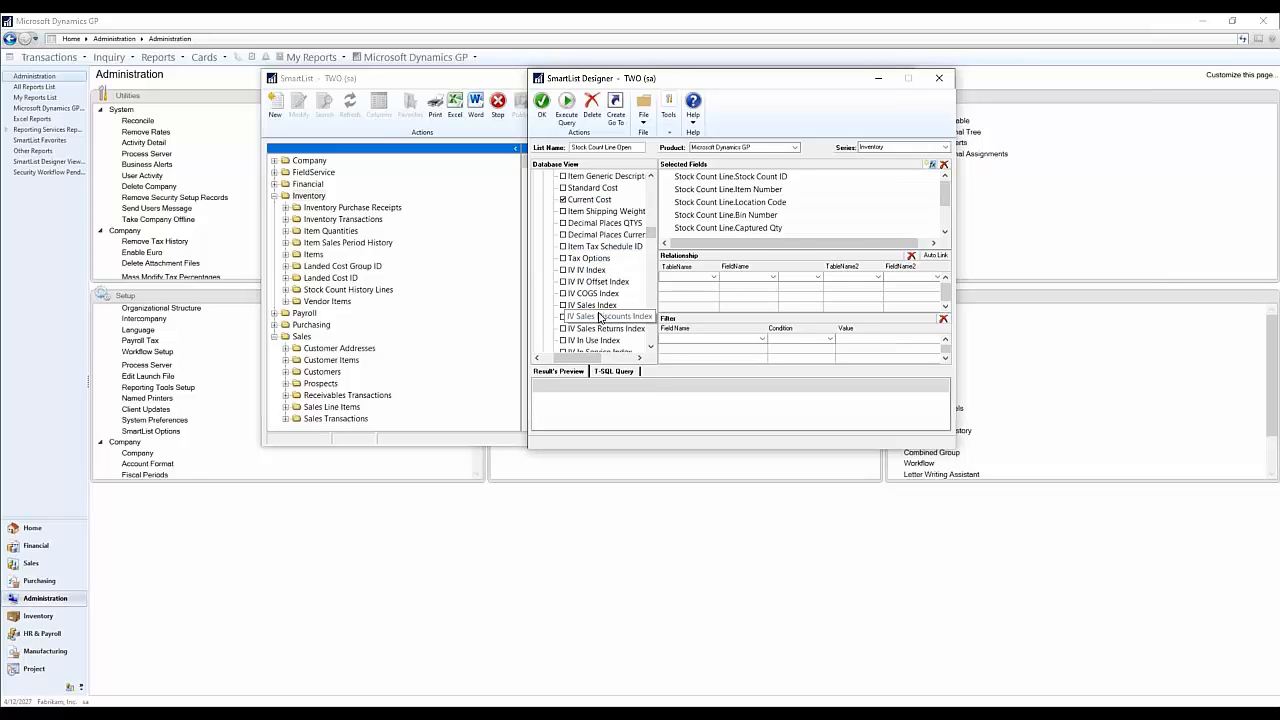
pyautogui.scroll(-3, 595, 315)
pyautogui.scroll(-8, 597, 320)
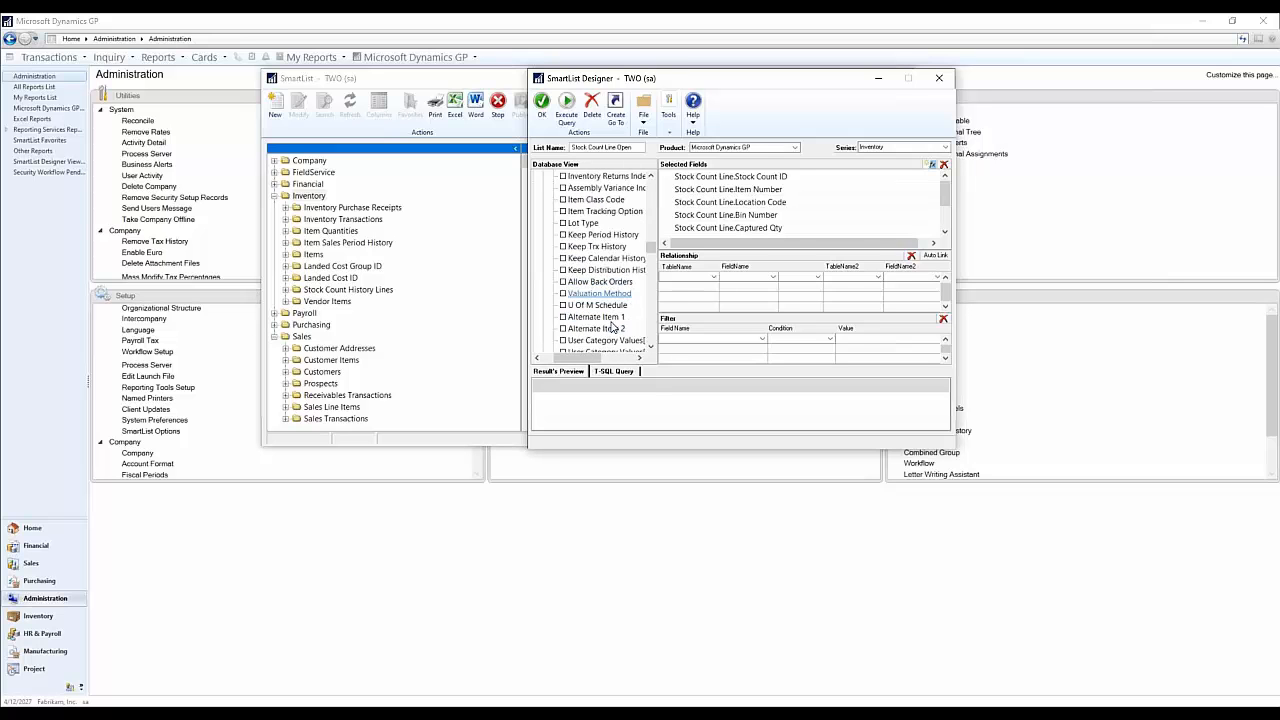
pyautogui.scroll(6, 615, 325)
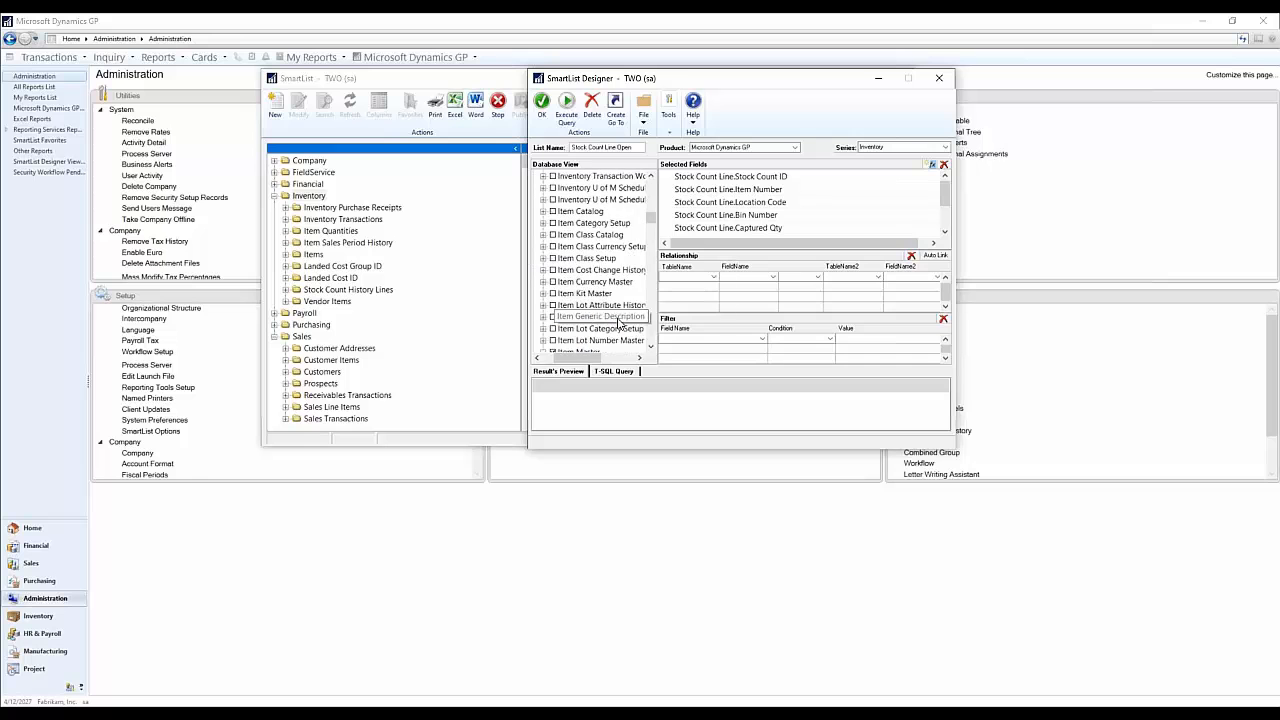
pyautogui.click(542, 282)
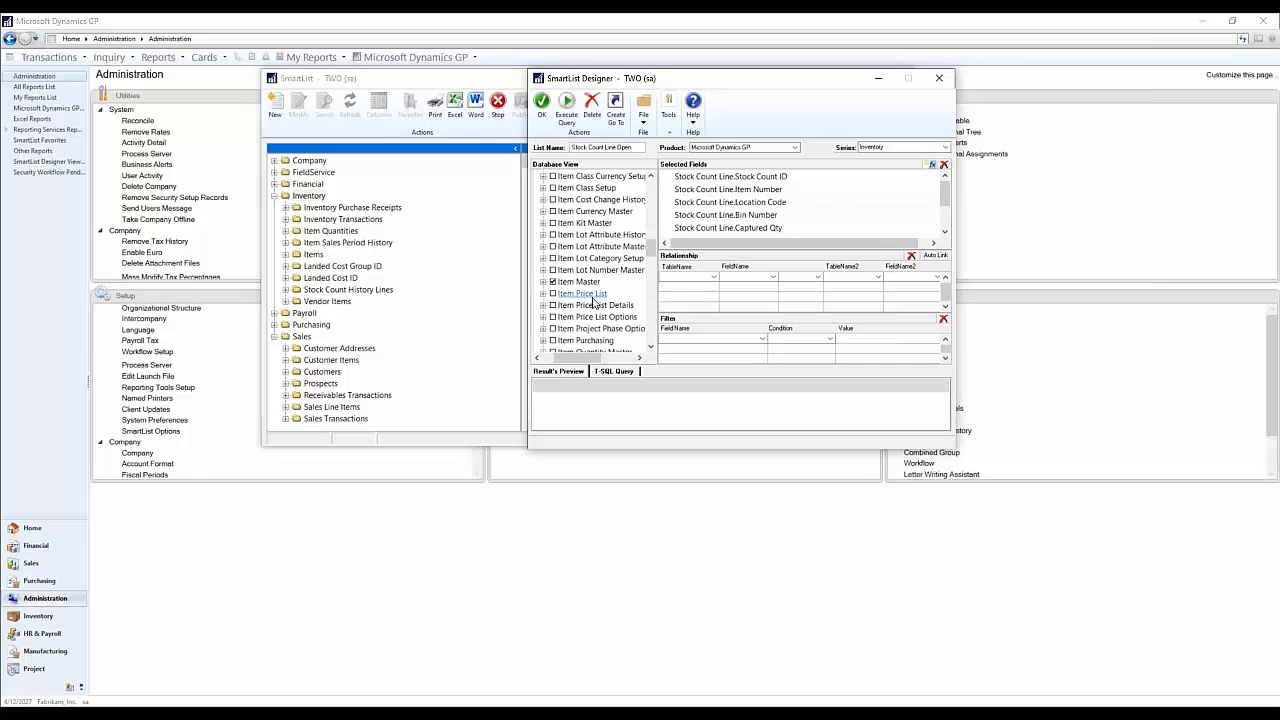
# Step: Add the Count Date field from the Stock Count Line table to the selected fields, and collapse that table
pyautogui.scroll(-2, 550, 302)
pyautogui.scroll(-5, 550, 300)
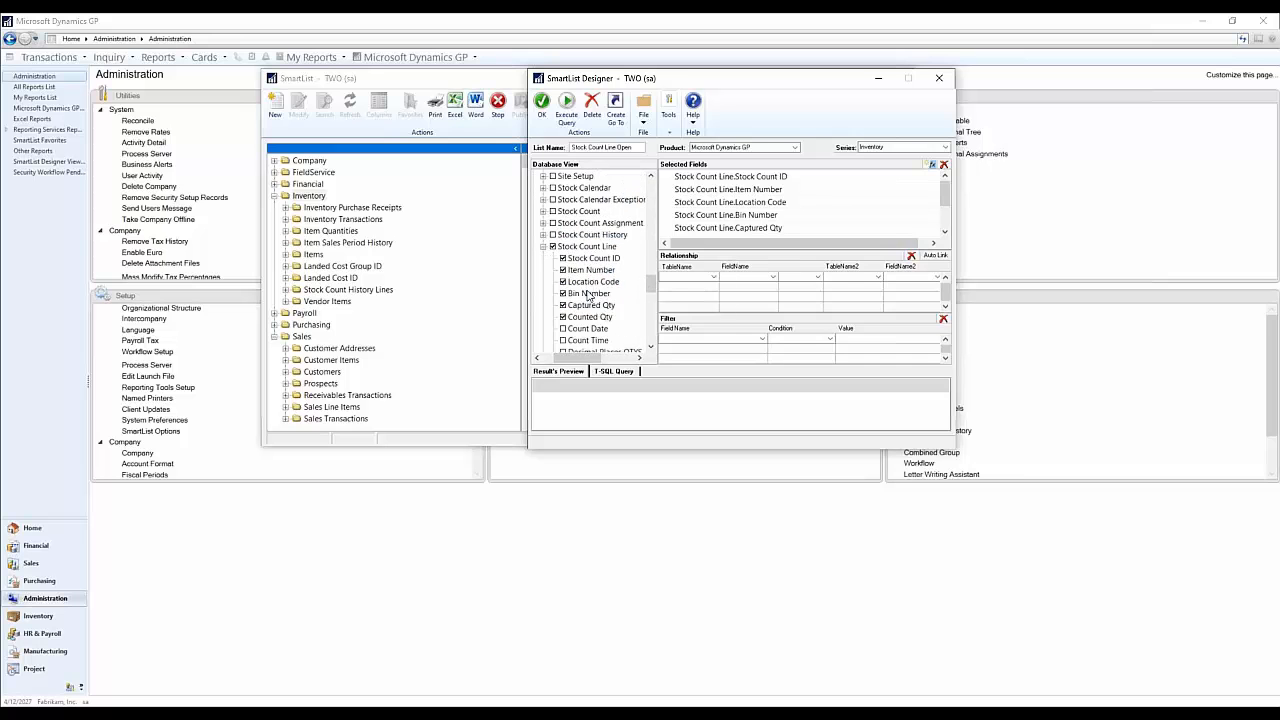
pyautogui.click(543, 246)
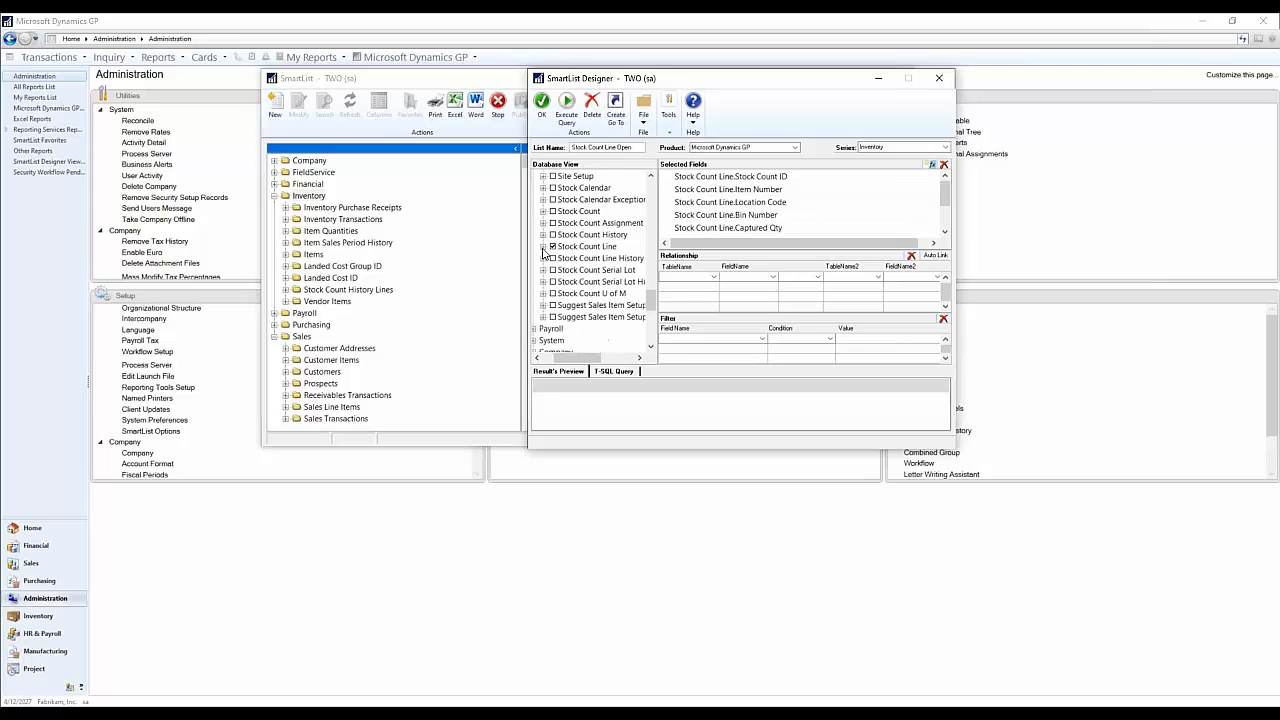
pyautogui.click(543, 246)
pyautogui.scroll(-3, 549, 300)
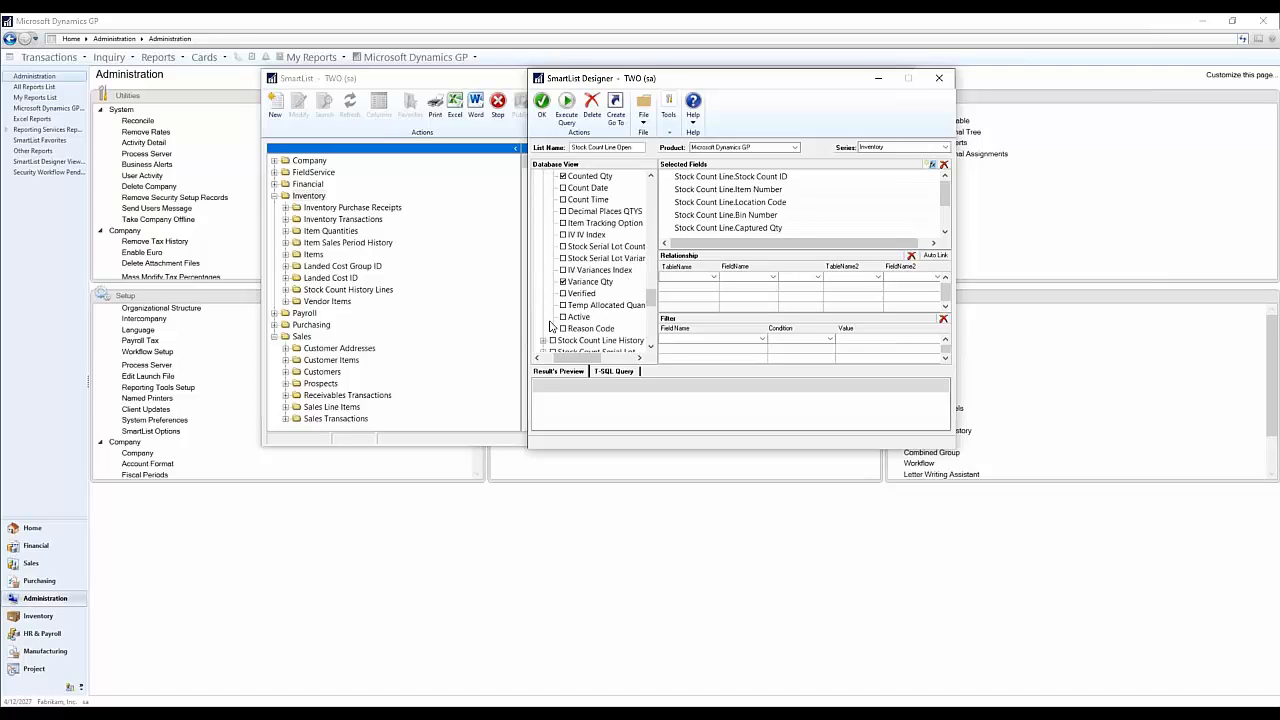
pyautogui.scroll(2, 549, 326)
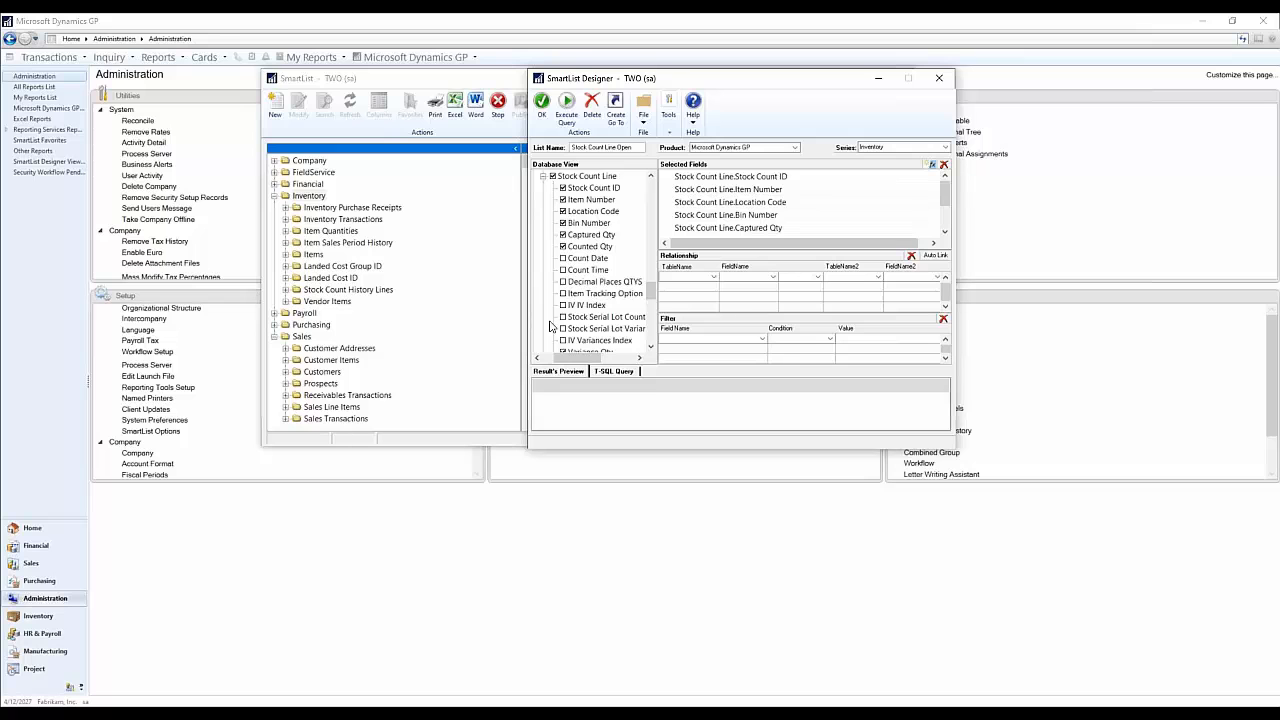
pyautogui.scroll(1, 549, 326)
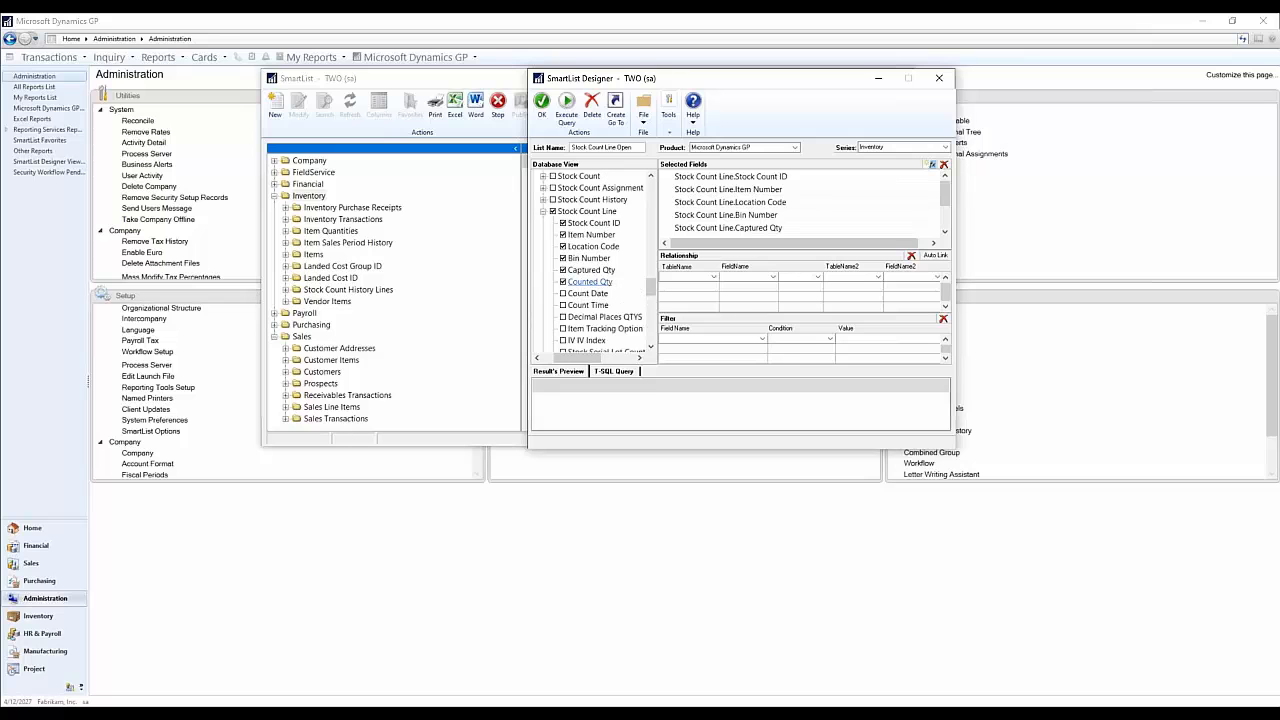
pyautogui.click(563, 293)
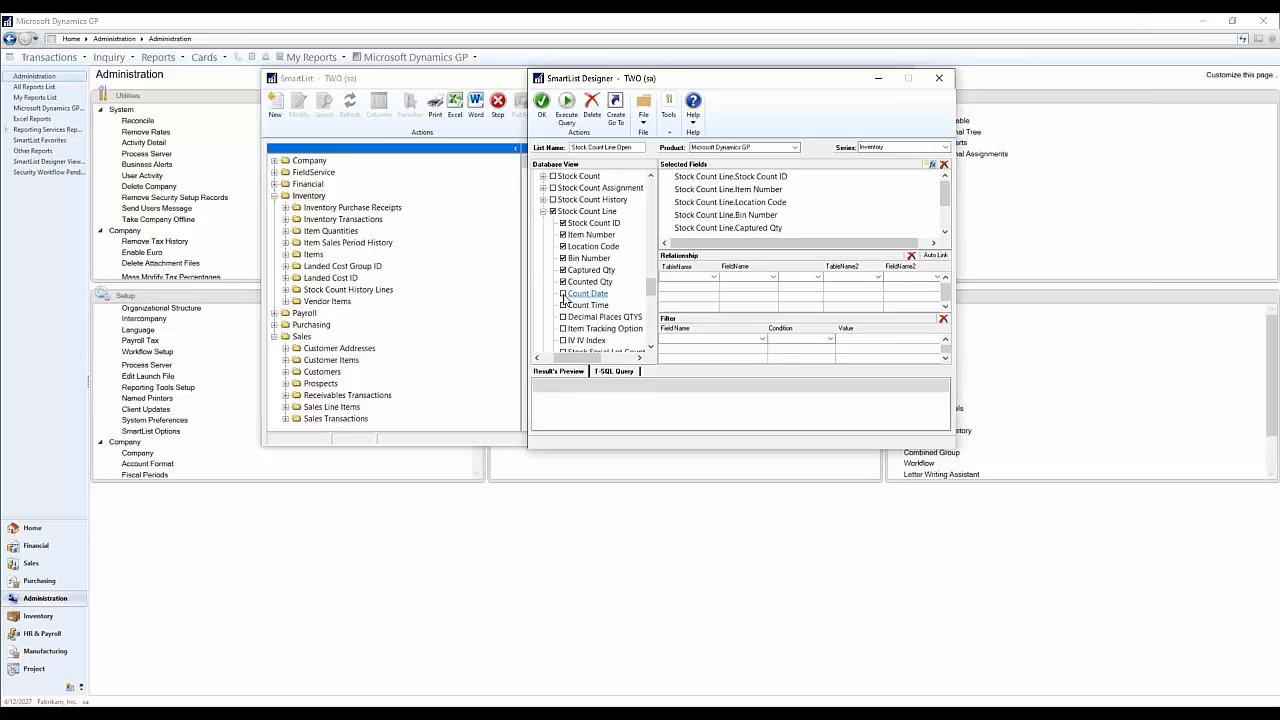
pyautogui.click(544, 212)
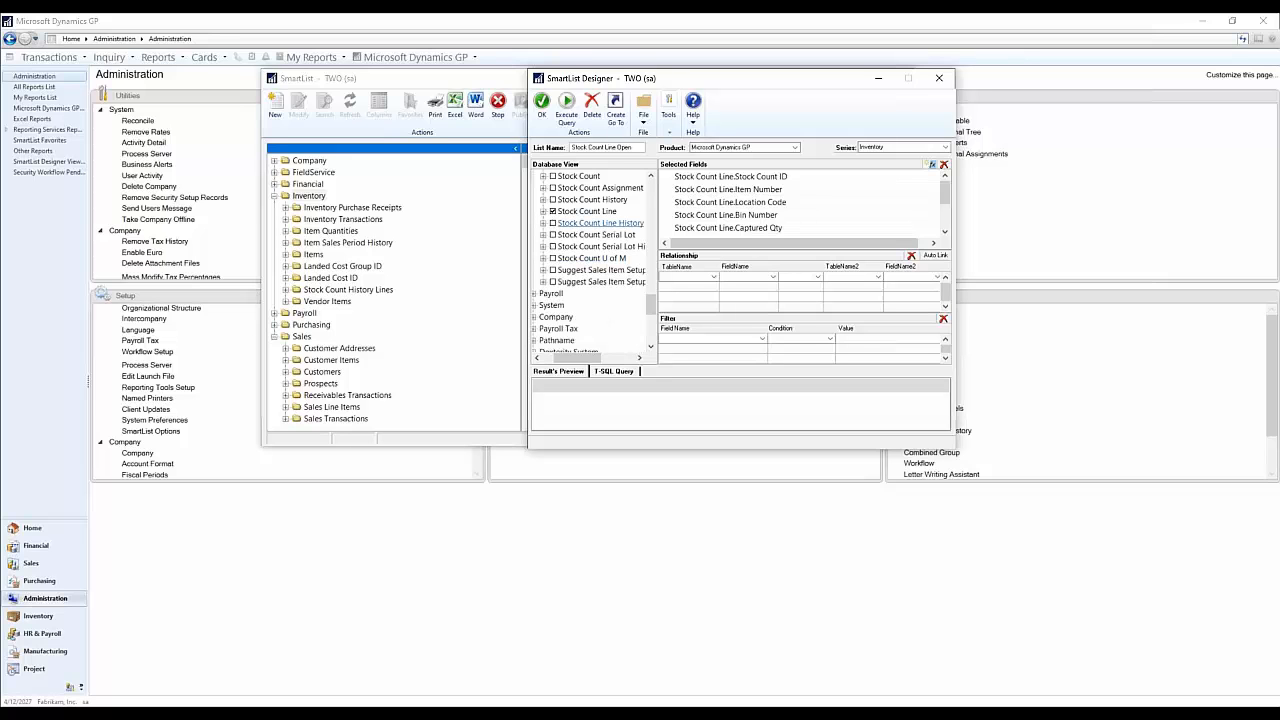
# Step: Add Serial/Lot Number and Variance Qty from the Stock Count Serial Lot table to the selected fields
pyautogui.click(544, 235)
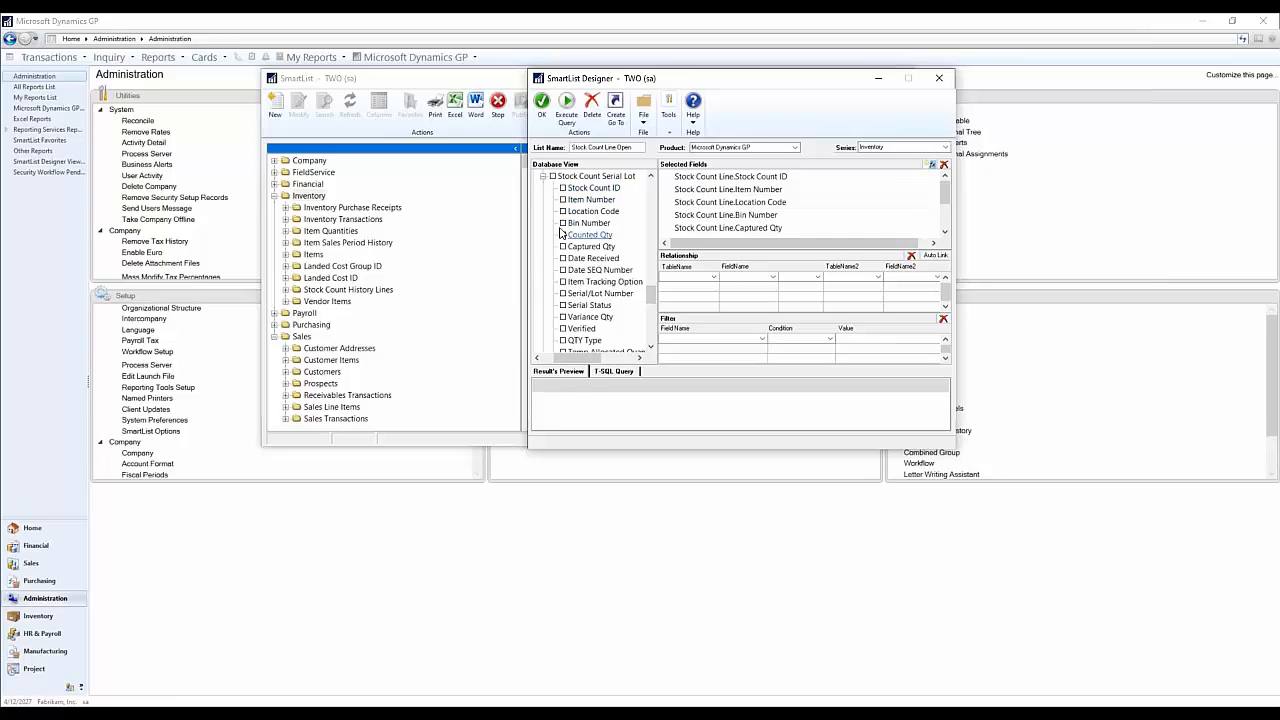
pyautogui.click(563, 294)
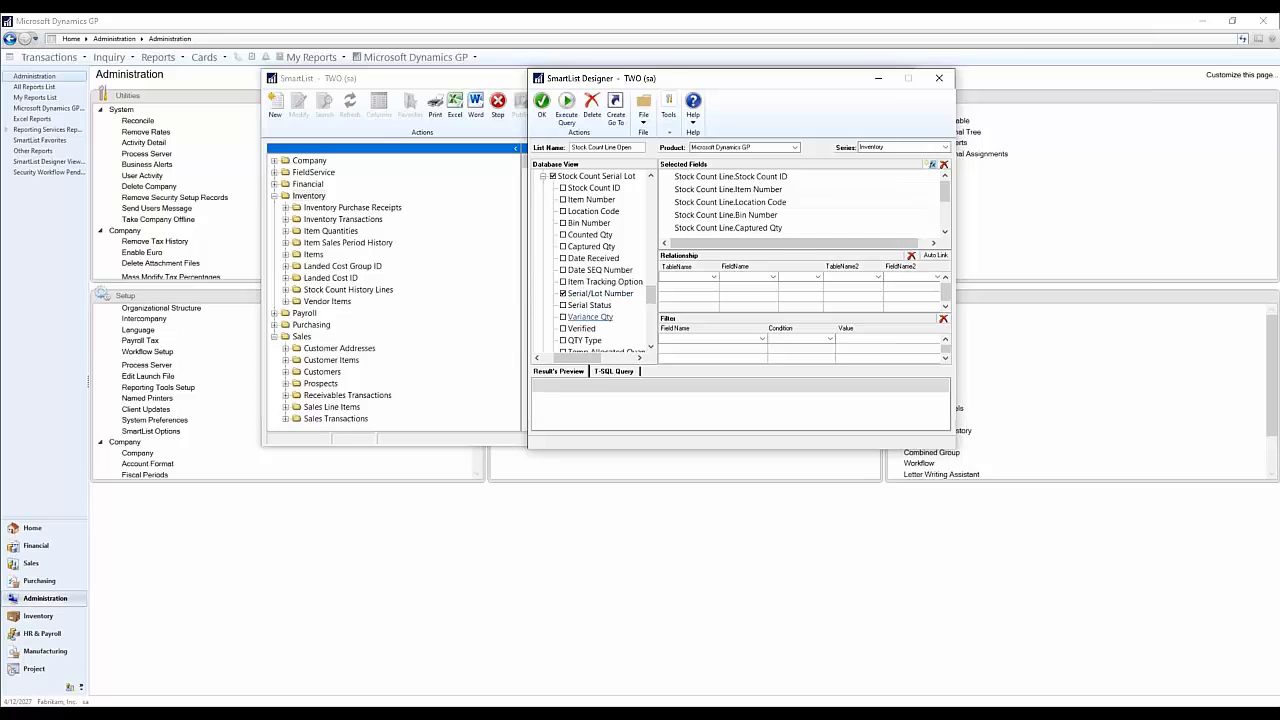
pyautogui.click(563, 317)
pyautogui.scroll(-1, 545, 327)
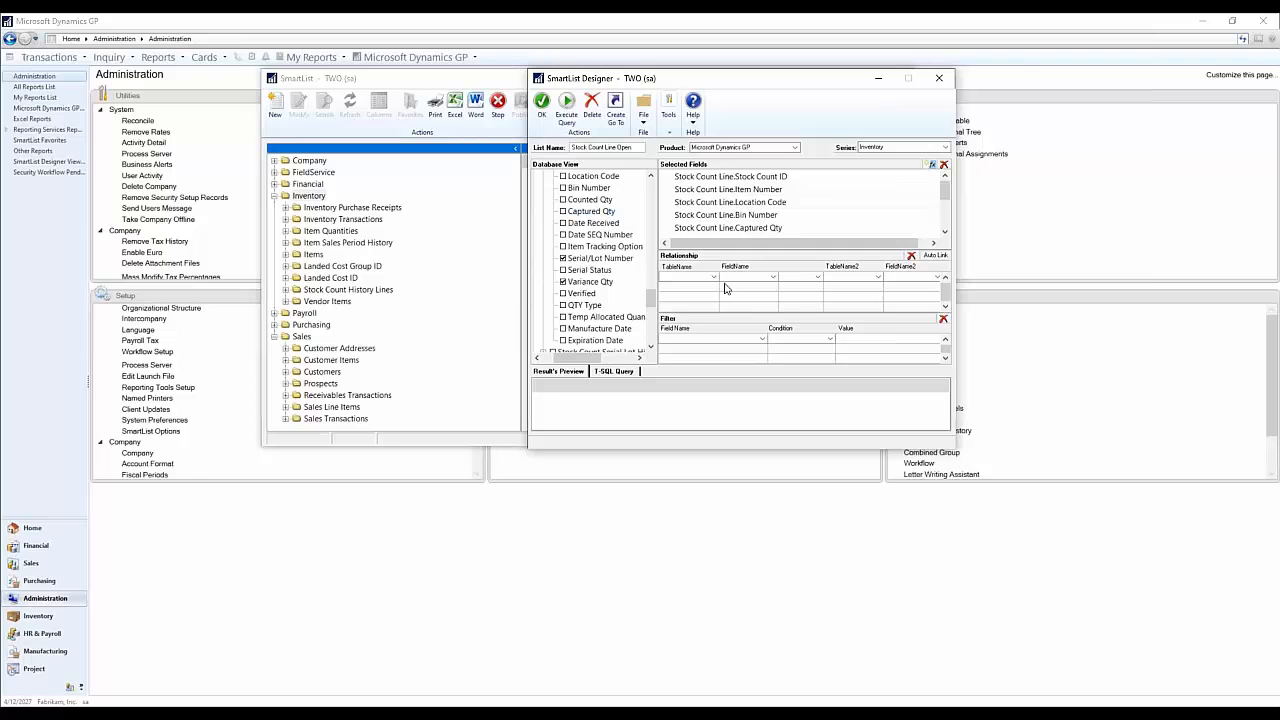
# Step: Review the complete list of selected fields and their order, from Stock Count ID to the Stock Count Serial Lot fields
pyautogui.moveTo(650, 298); pyautogui.dragTo(650, 186)
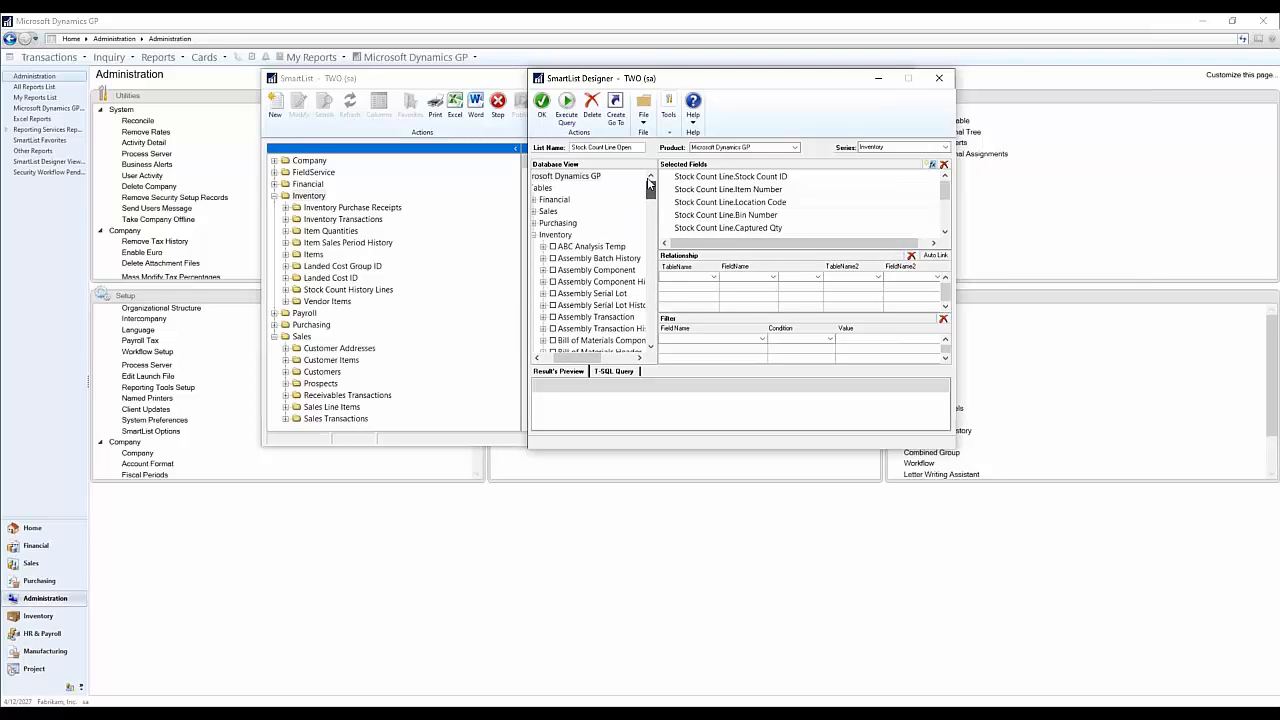
pyautogui.moveTo(578, 366); pyautogui.dragTo(561, 364)
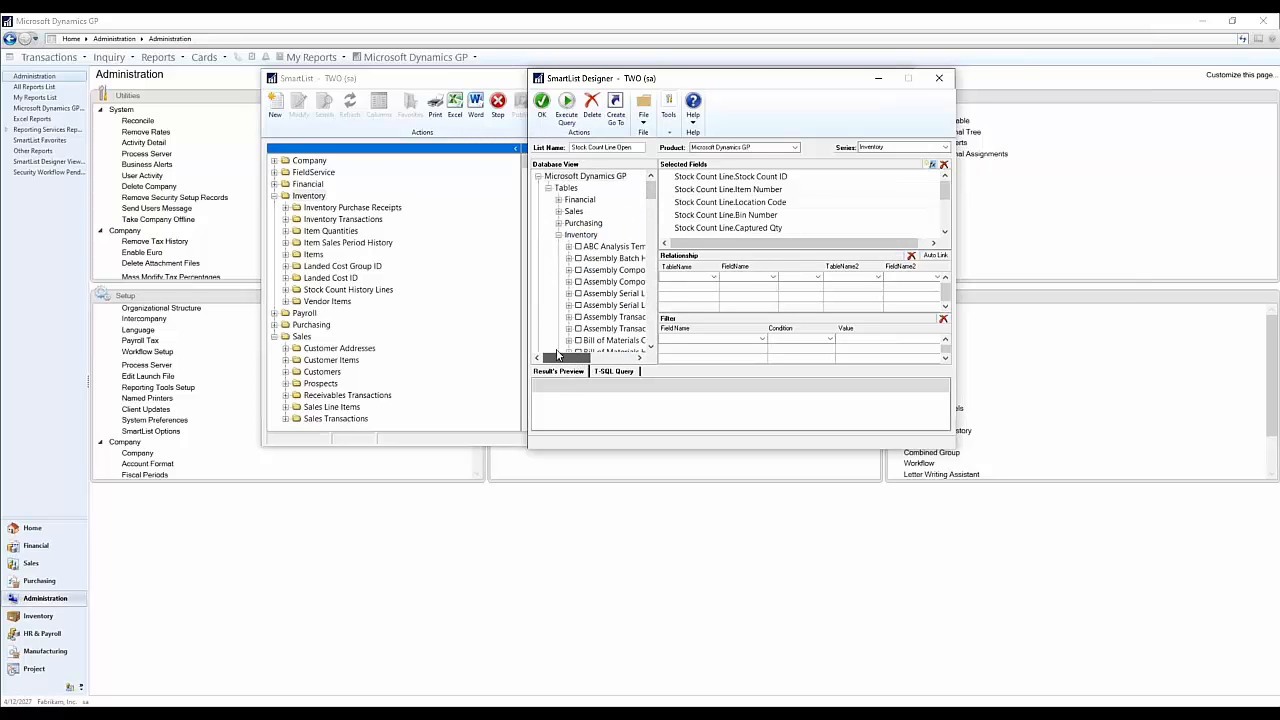
pyautogui.click(719, 190)
pyautogui.click(766, 180)
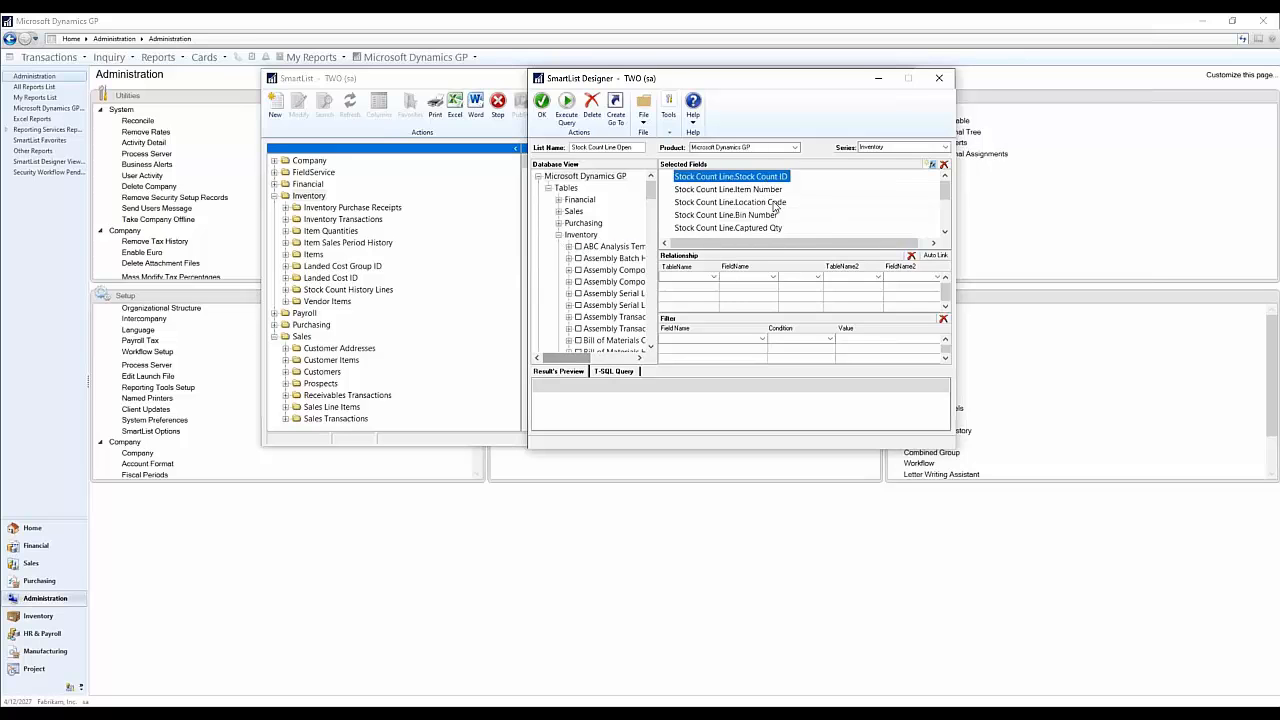
pyautogui.scroll(-3, 773, 205)
pyautogui.scroll(3, 774, 230)
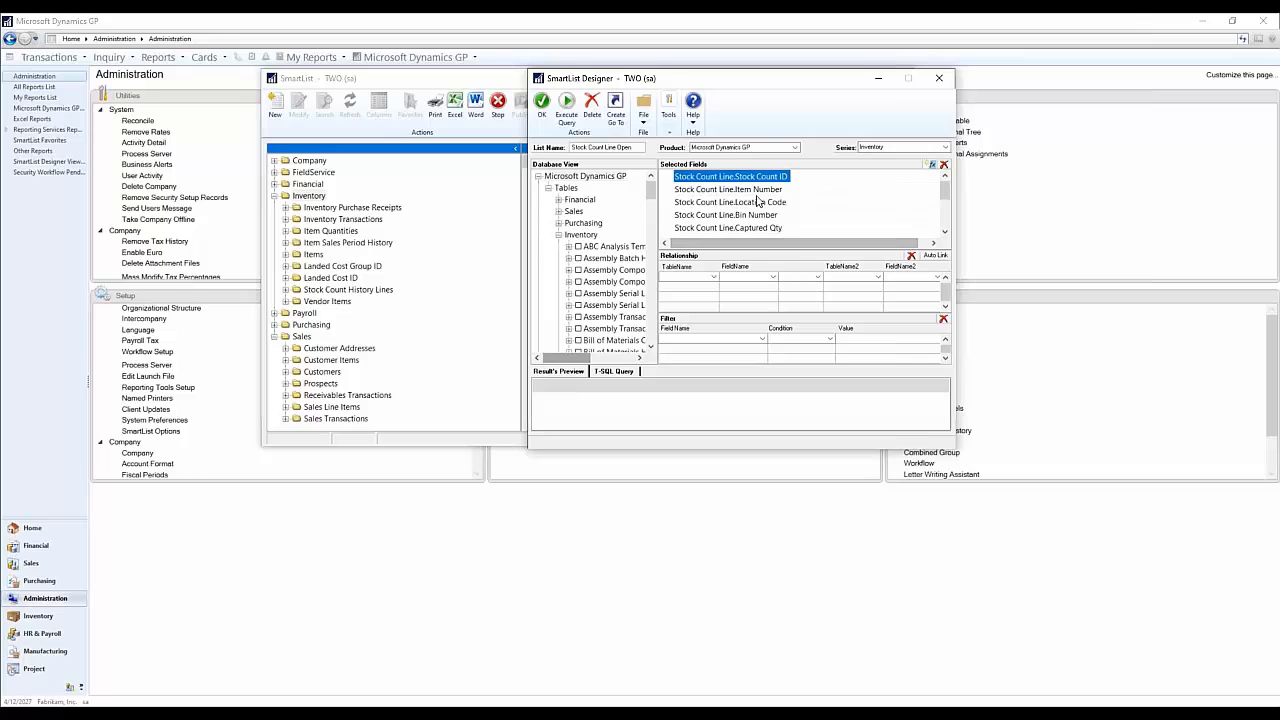
pyautogui.click(697, 186)
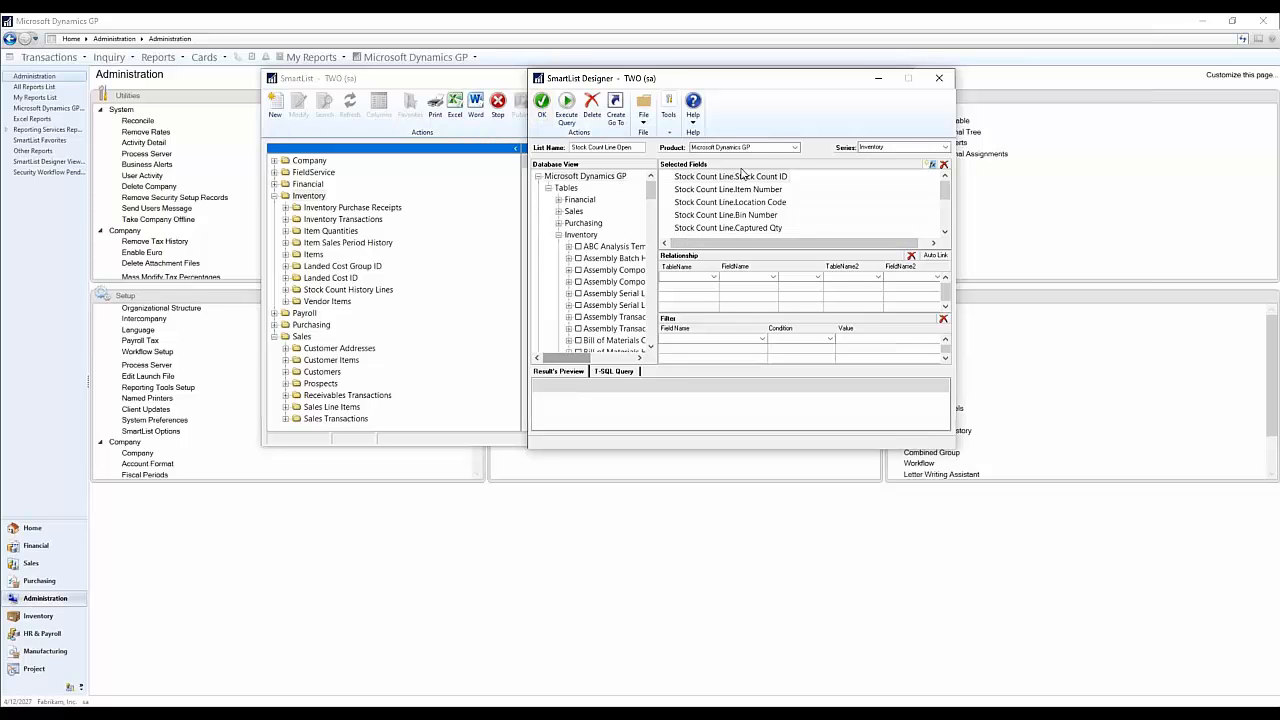
pyautogui.scroll(-3, 740, 211)
pyautogui.scroll(3, 742, 227)
pyautogui.scroll(-2, 740, 208)
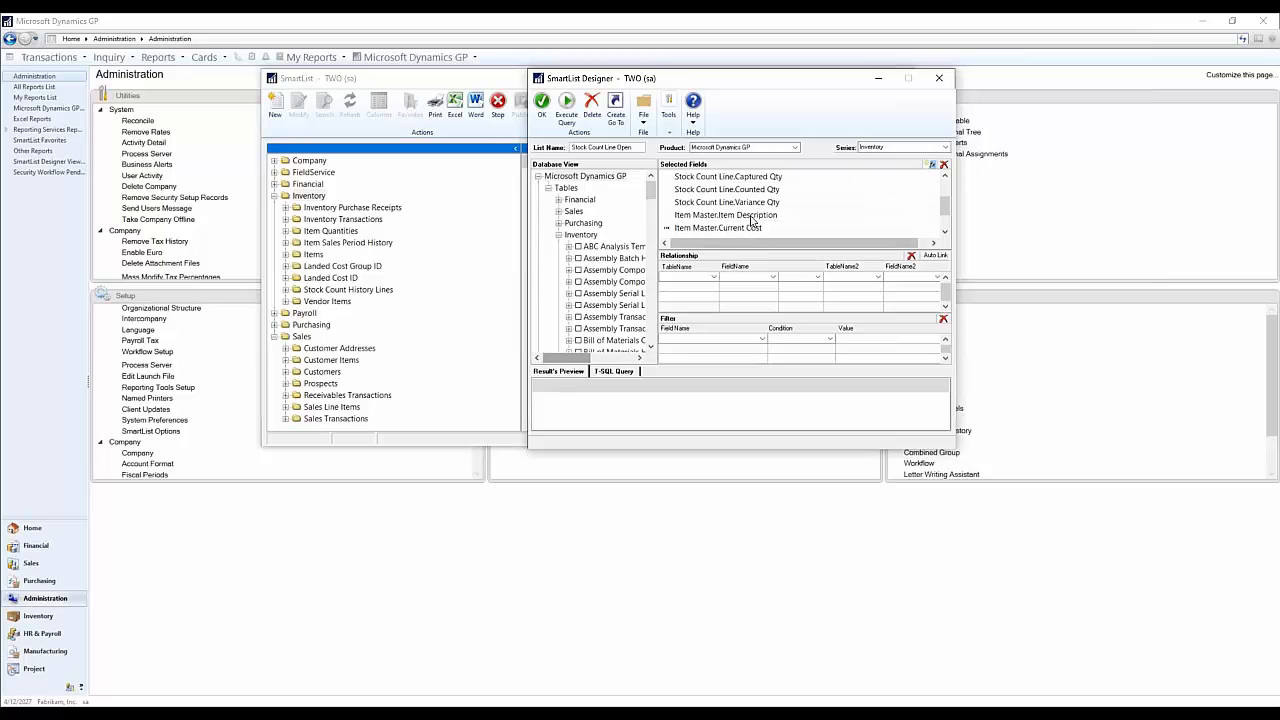
pyautogui.click(741, 220)
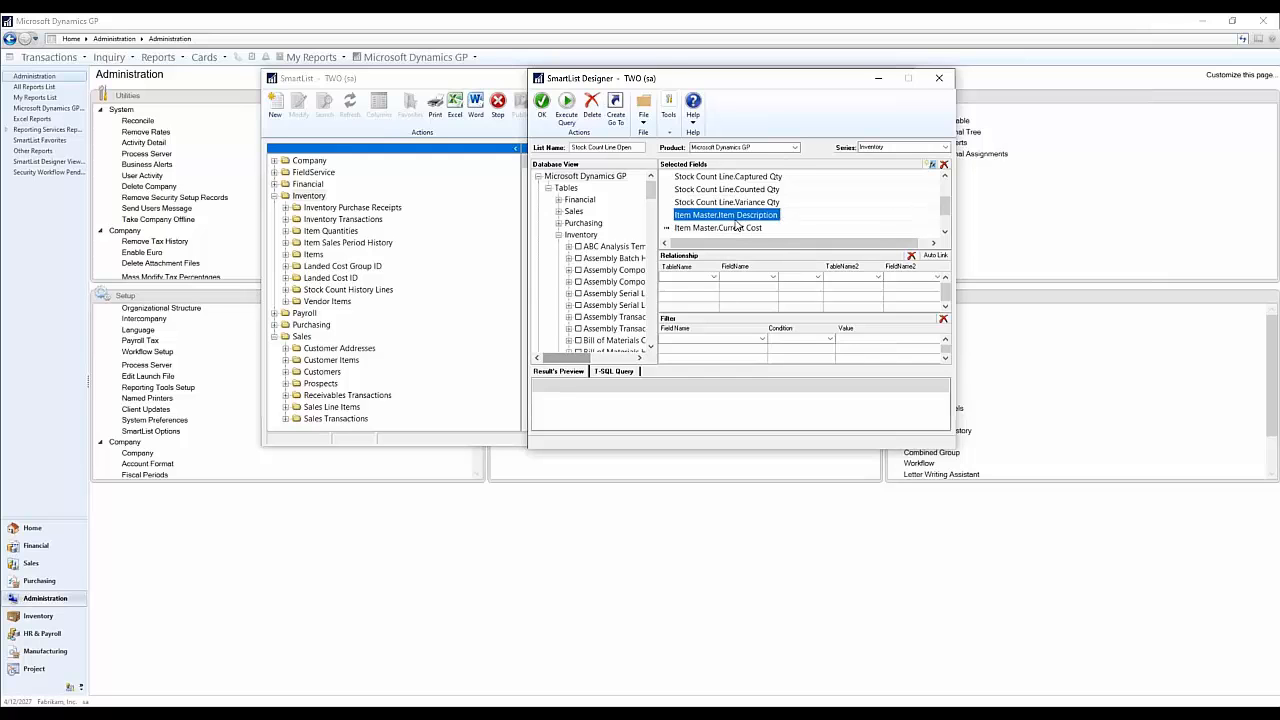
pyautogui.scroll(2, 742, 224)
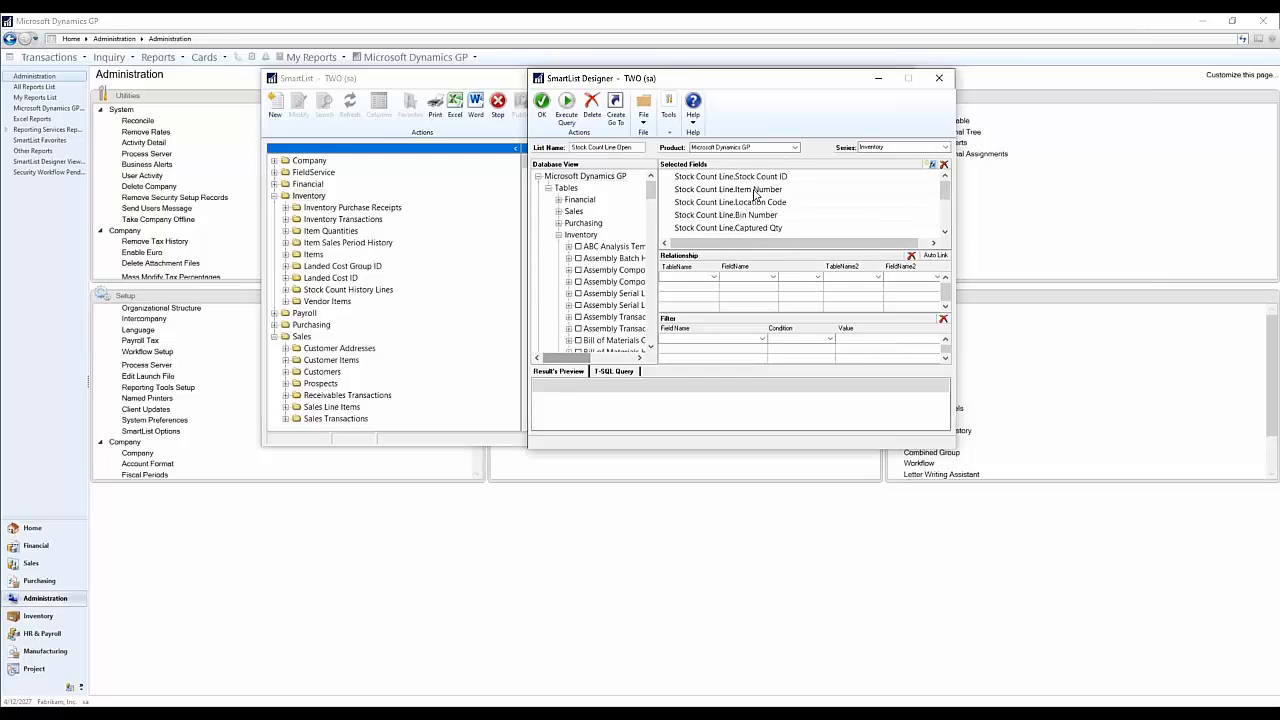
pyautogui.click(755, 190)
pyautogui.scroll(-3, 767, 205)
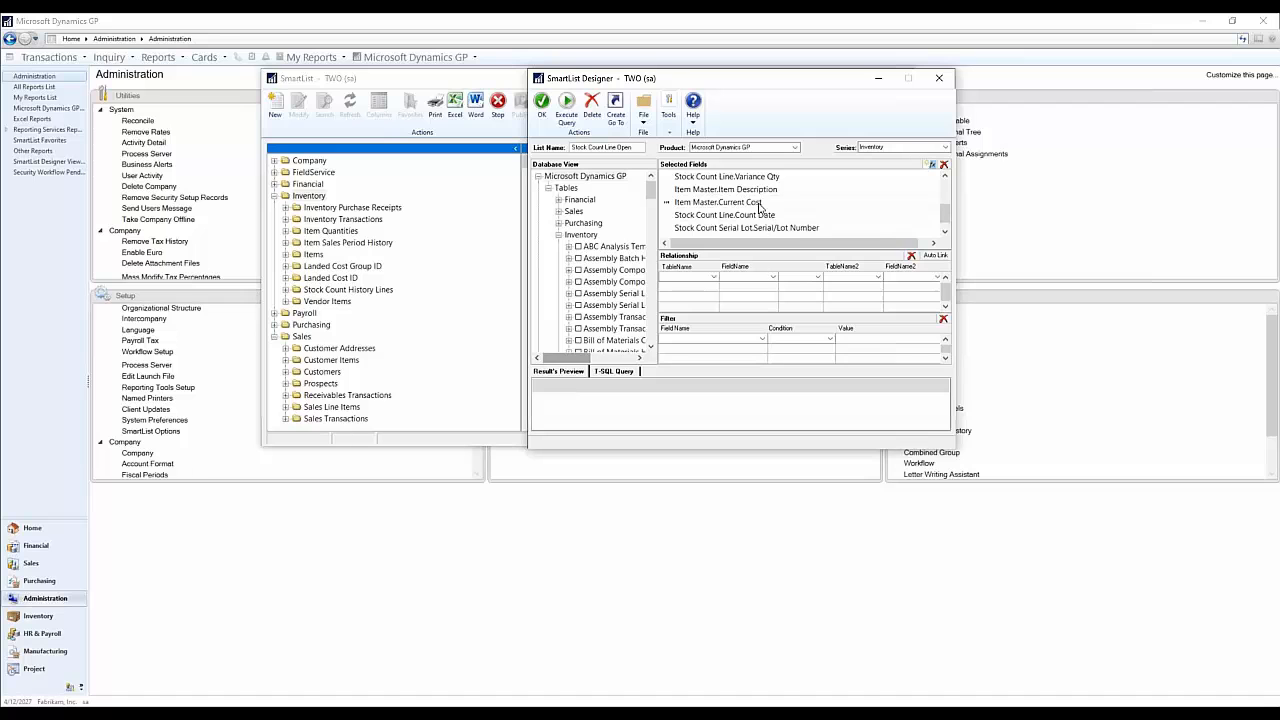
pyautogui.scroll(-1, 725, 229)
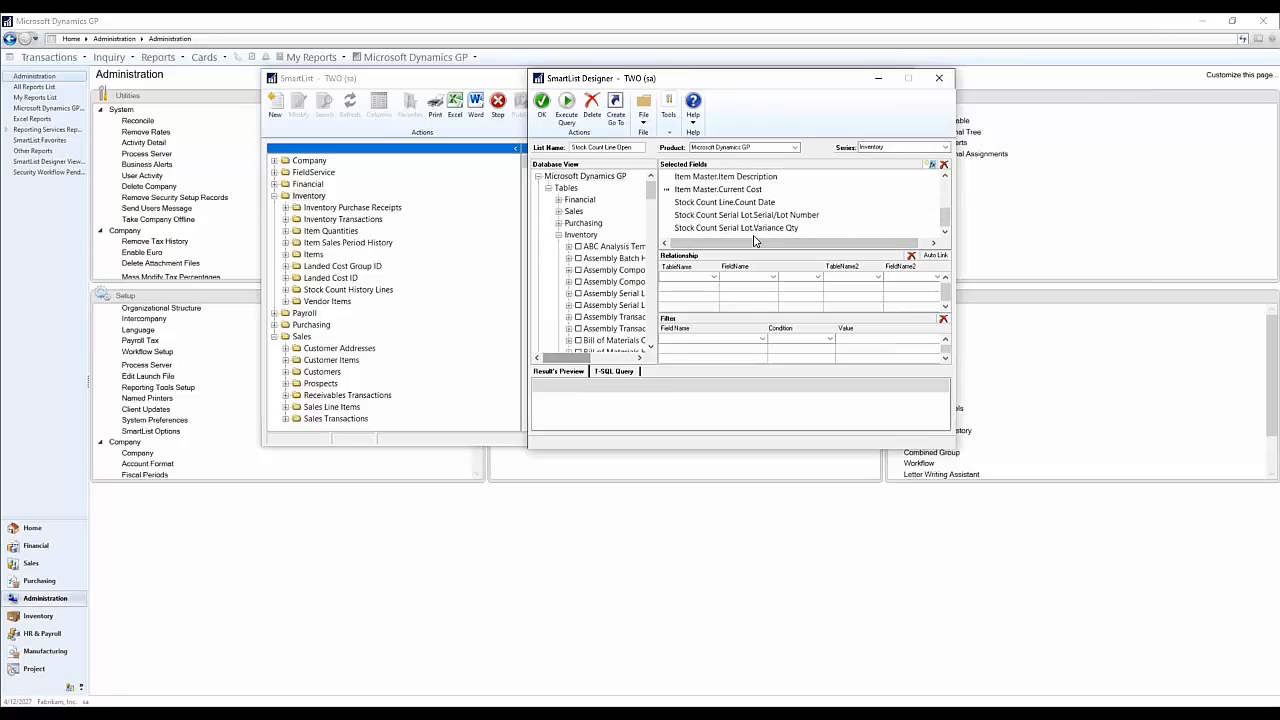
# Step: Review the Stock Count Line Variance Qty and Item Master Item Description entries among the selected fields
pyautogui.click(723, 205)
pyautogui.scroll(1, 734, 212)
pyautogui.click(726, 207)
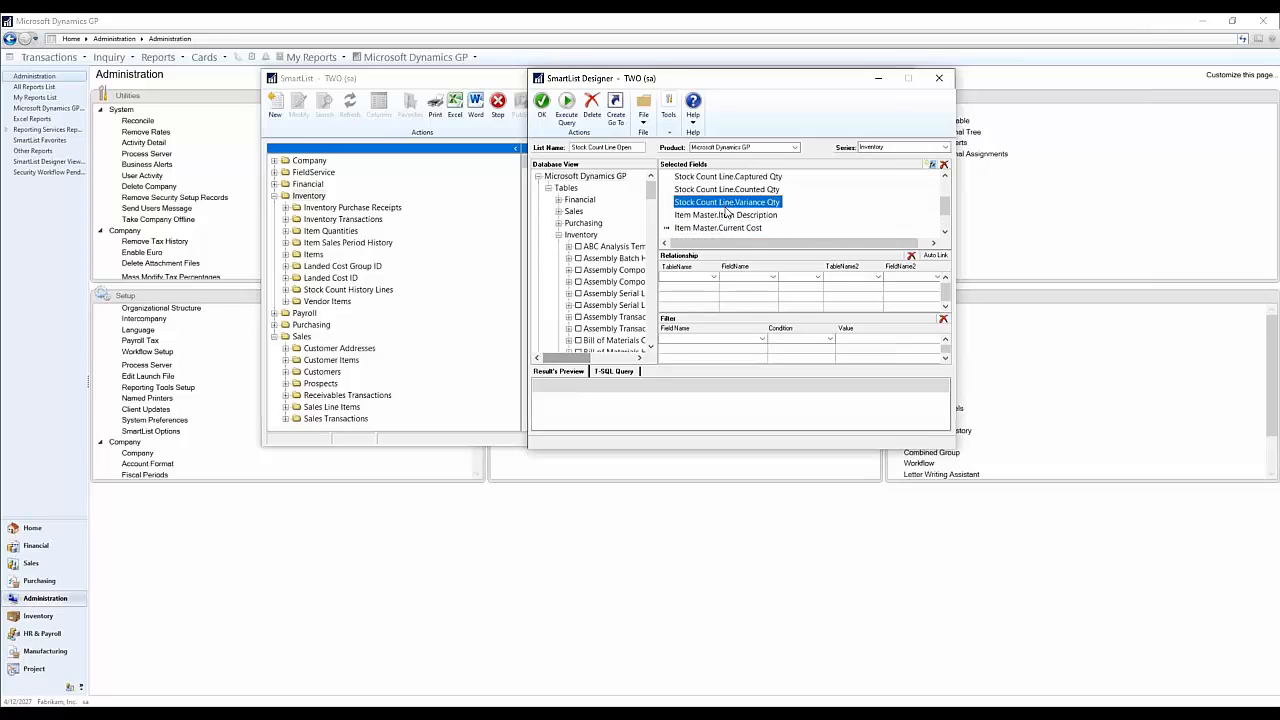
pyautogui.click(726, 216)
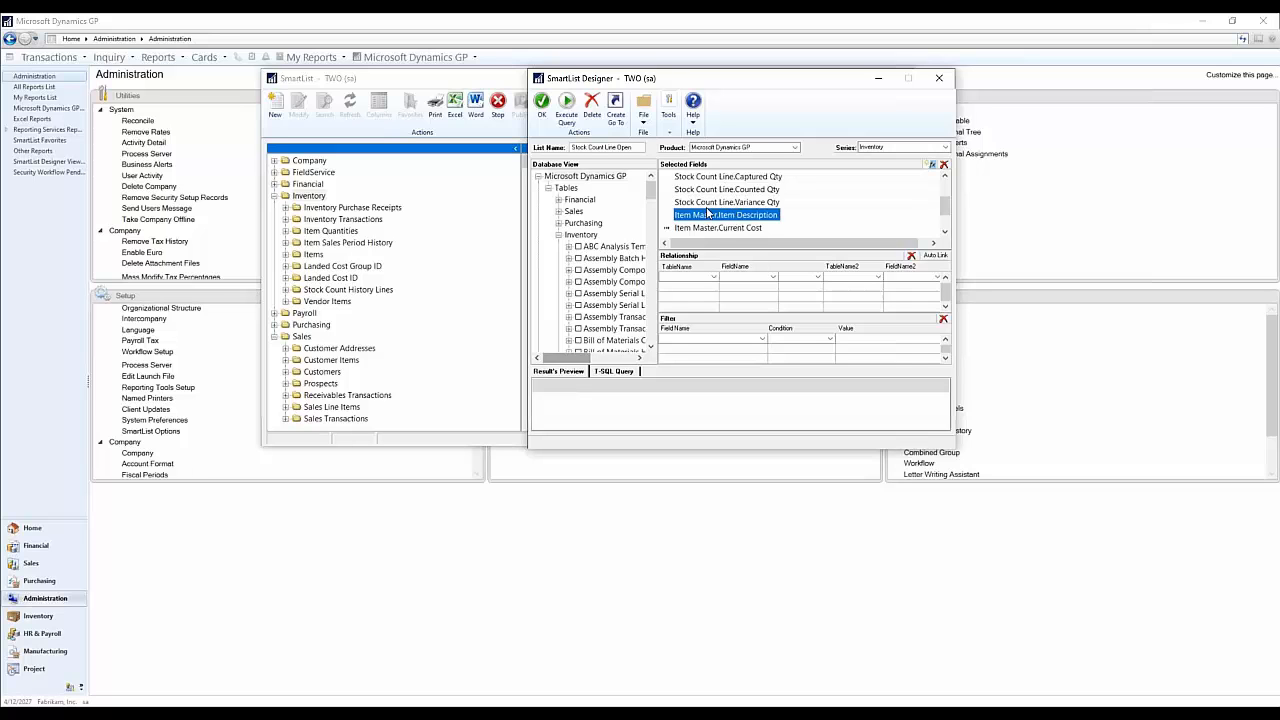
pyautogui.scroll(-1, 712, 210)
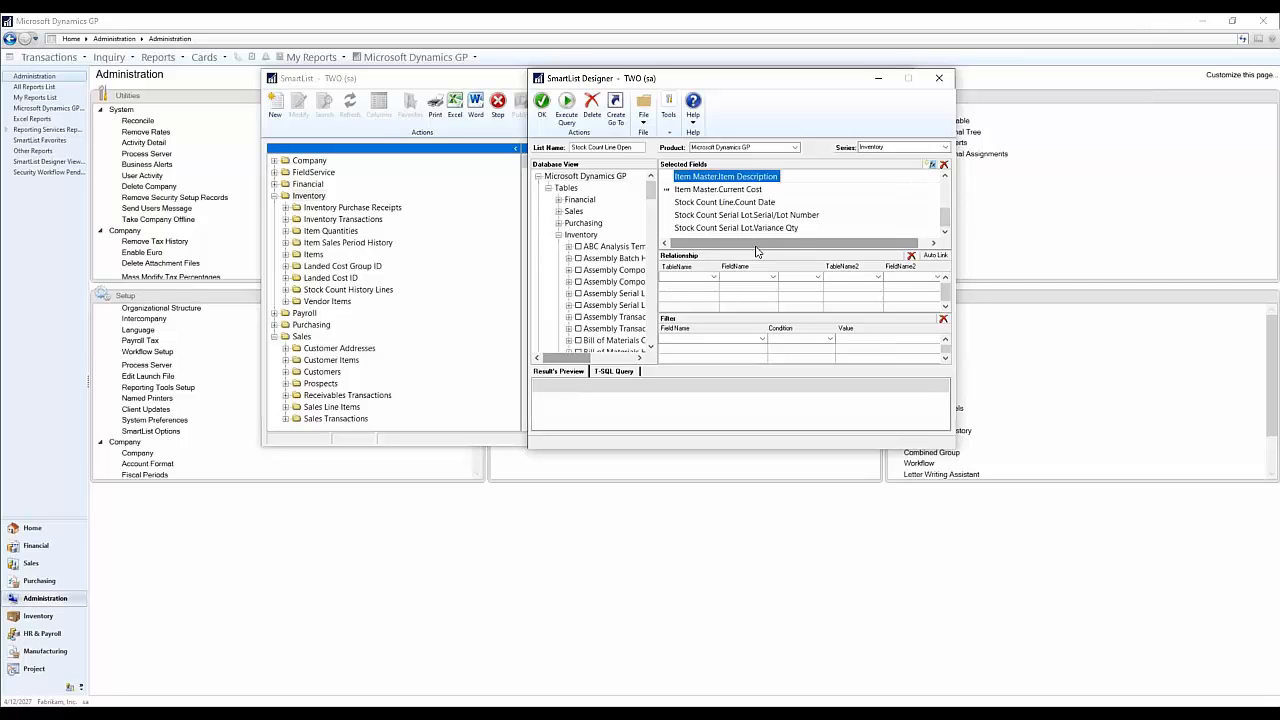
# Step: Generate the table relationships with Auto Link and look through the resulting rows
pyautogui.click(935, 255)
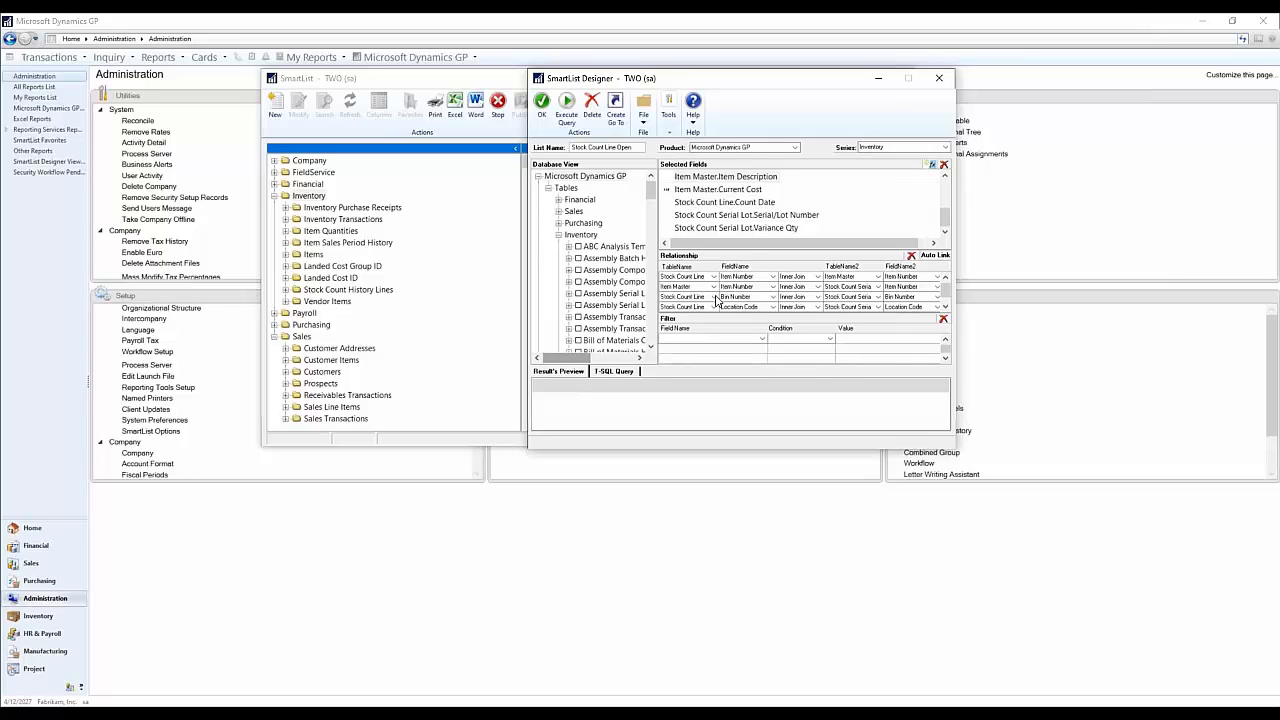
pyautogui.scroll(-2, 948, 310)
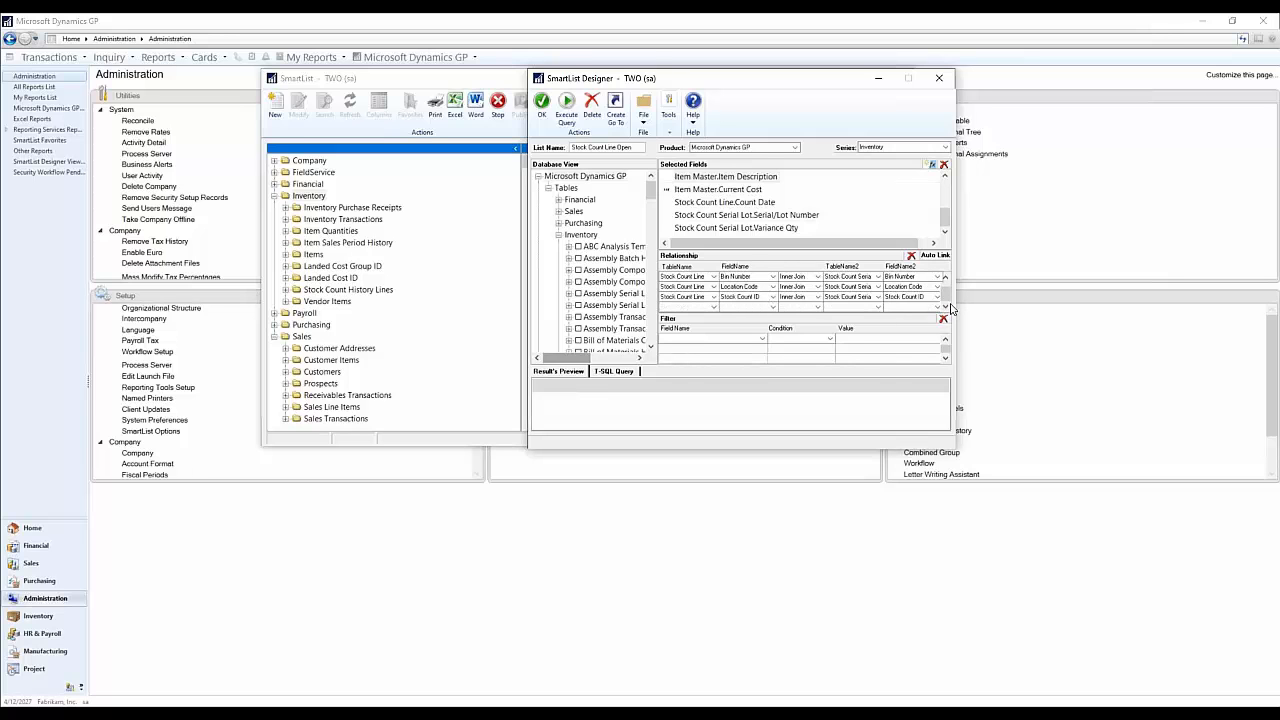
pyautogui.click(946, 280)
pyautogui.click(946, 280)
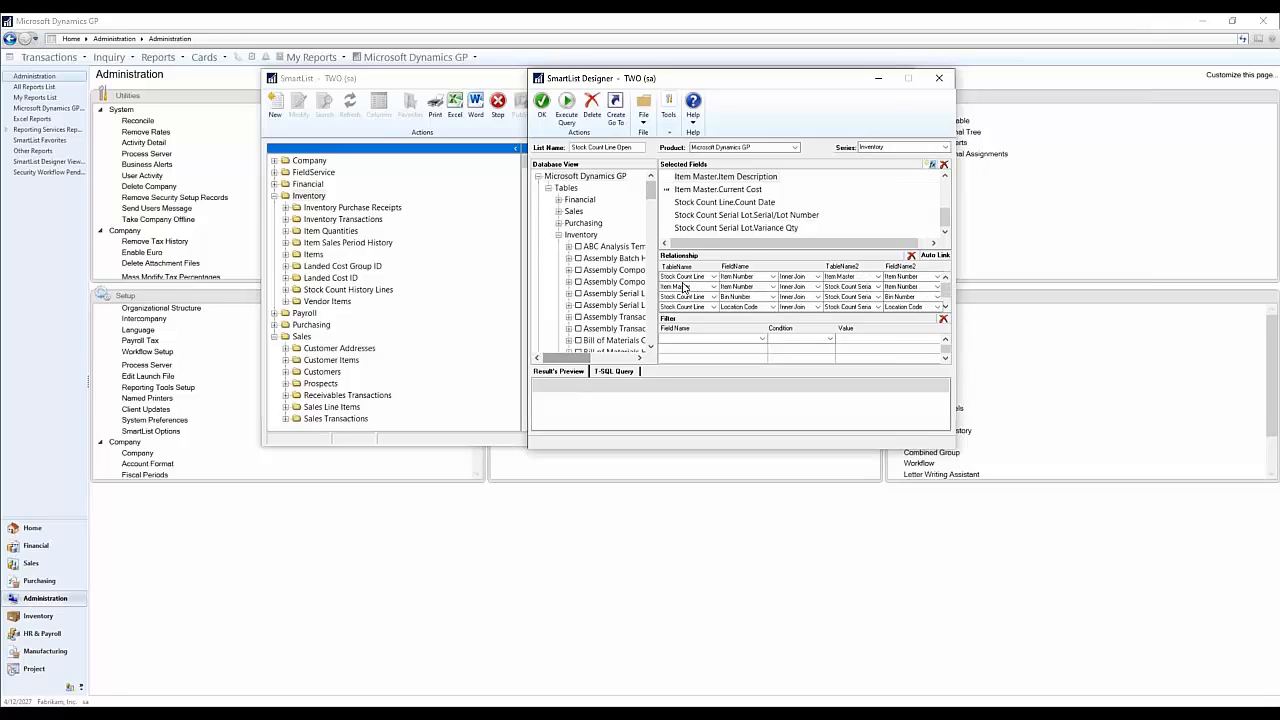
# Step: Link the Item Master Item Number relationship to Item Number in the Stock Count Line table instead of Stock Count Serial Lot
pyautogui.click(873, 288)
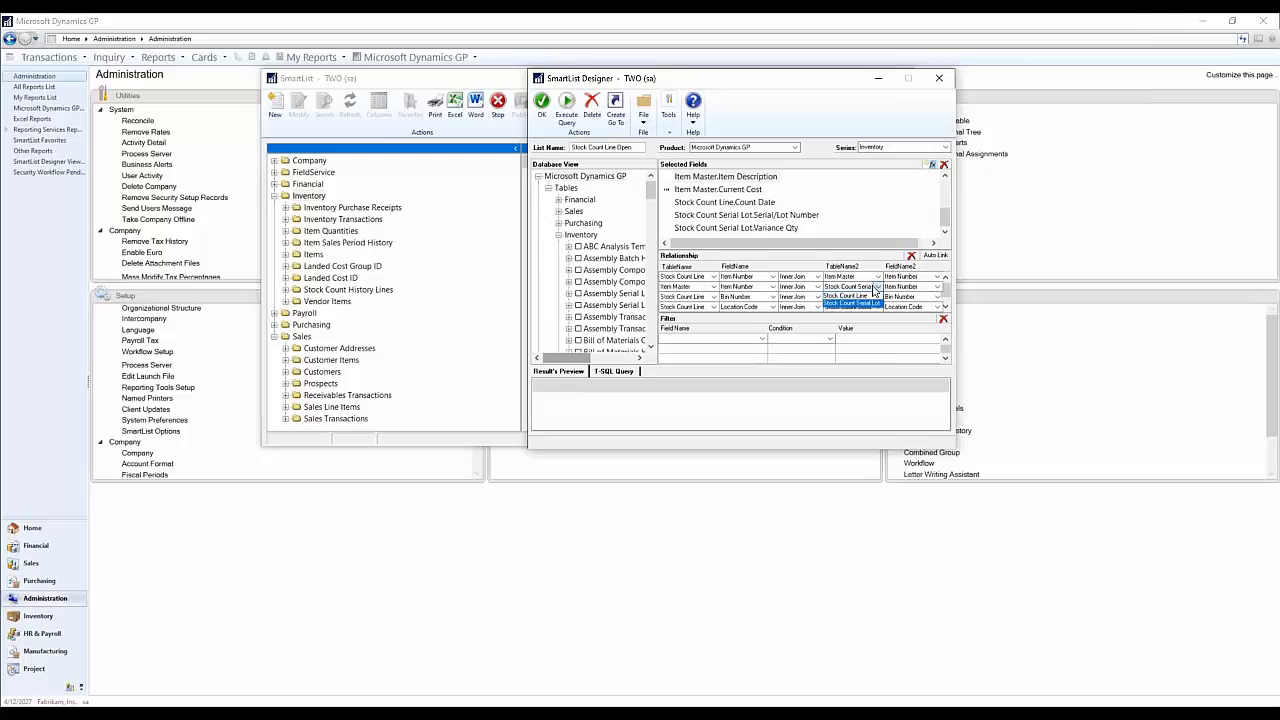
pyautogui.click(852, 296)
pyautogui.click(897, 287)
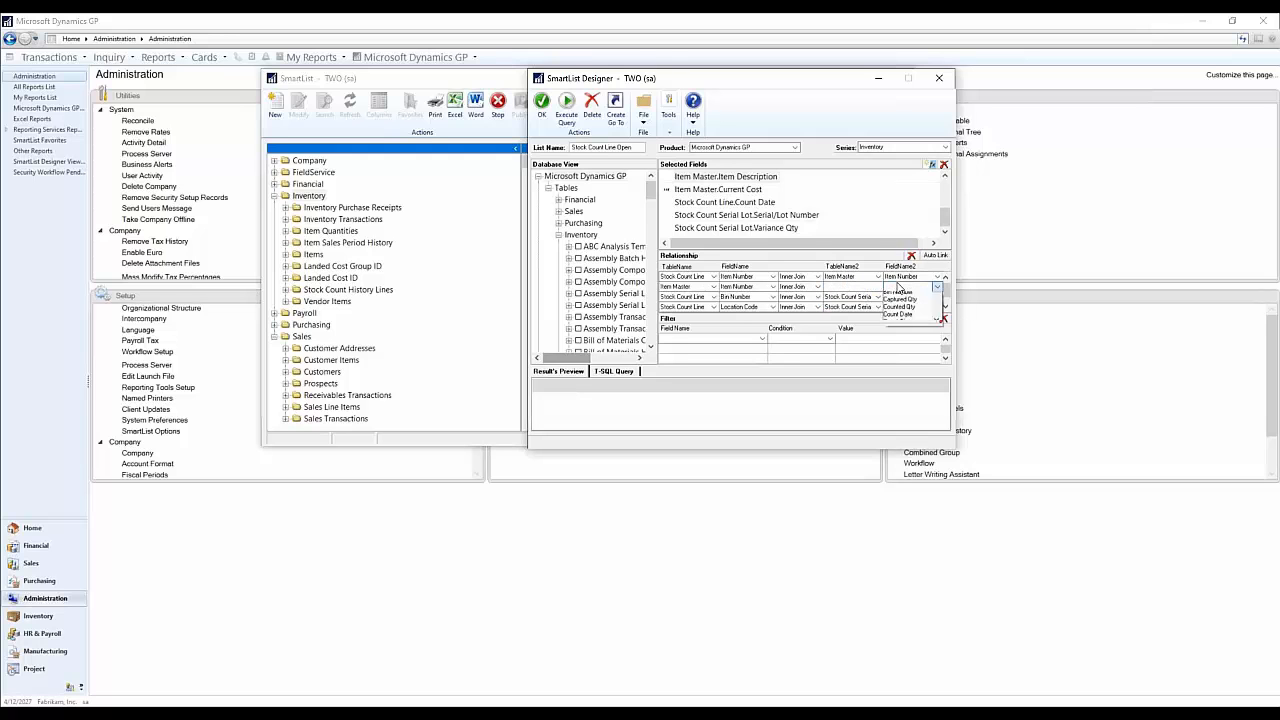
pyautogui.click(905, 296)
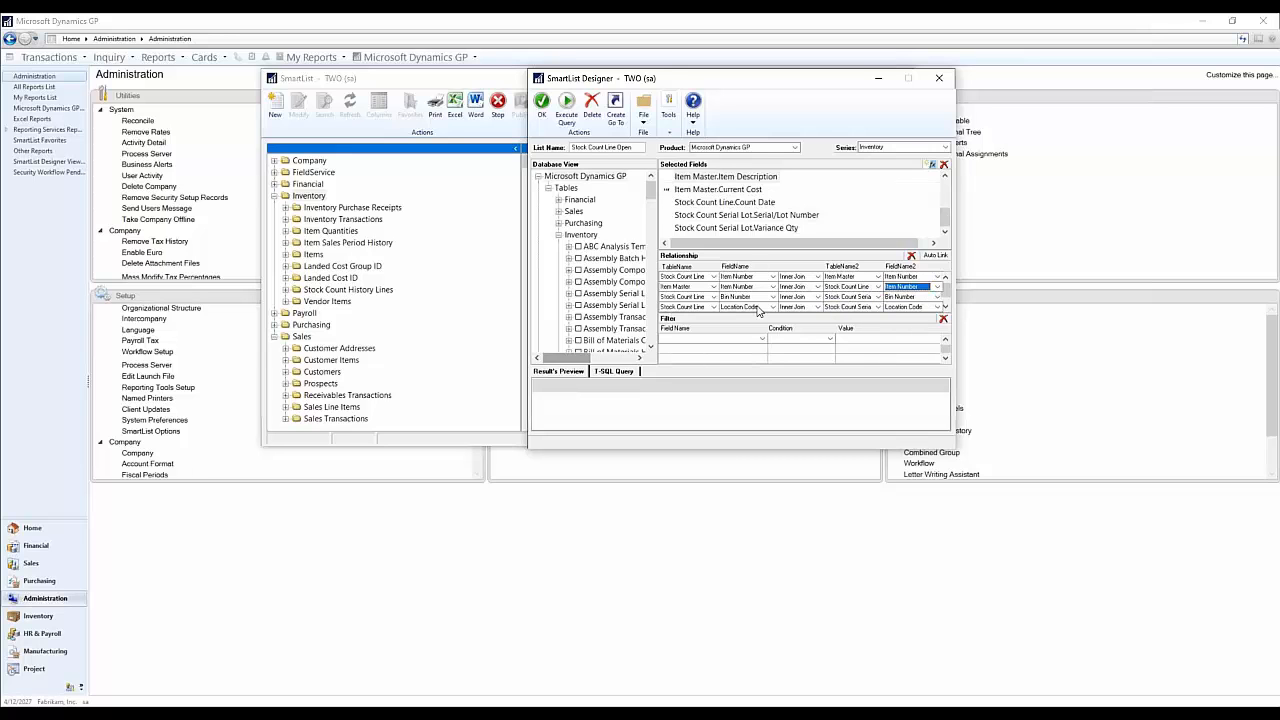
# Step: Check the tables and fields paired in the remaining Bin Number, Location Code and Stock Count ID relationships
pyautogui.click(694, 298)
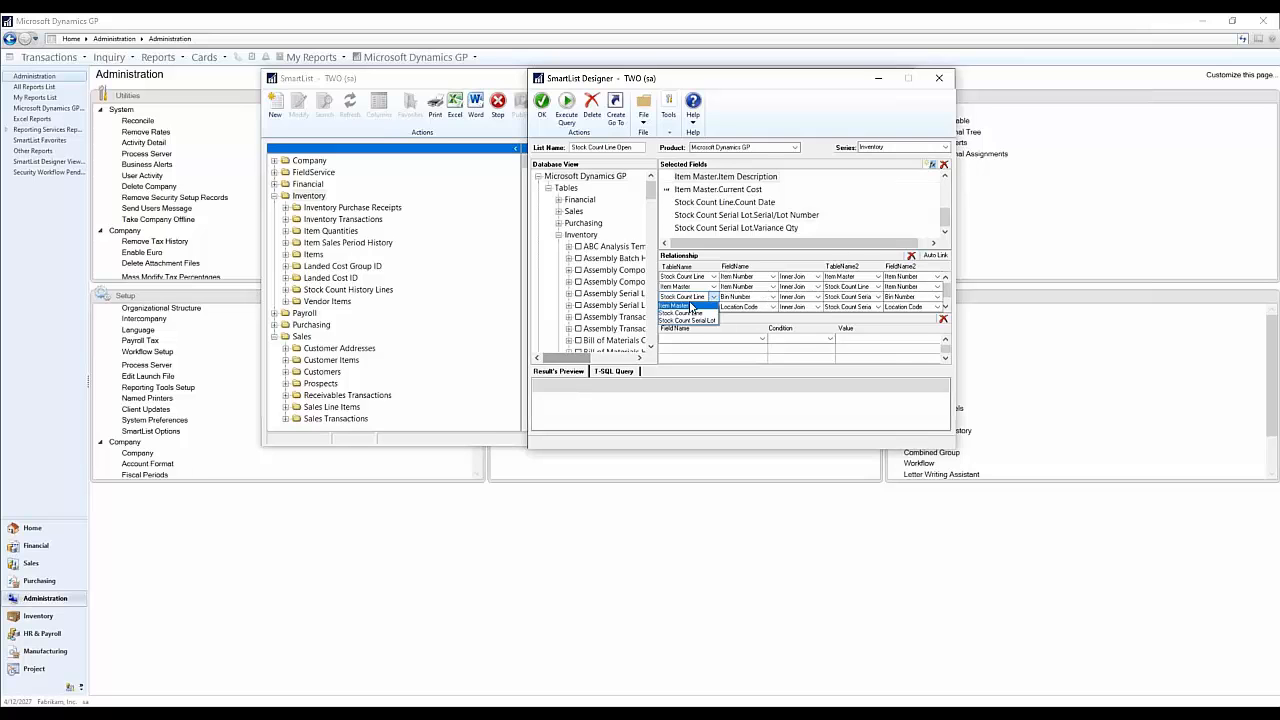
pyautogui.click(947, 309)
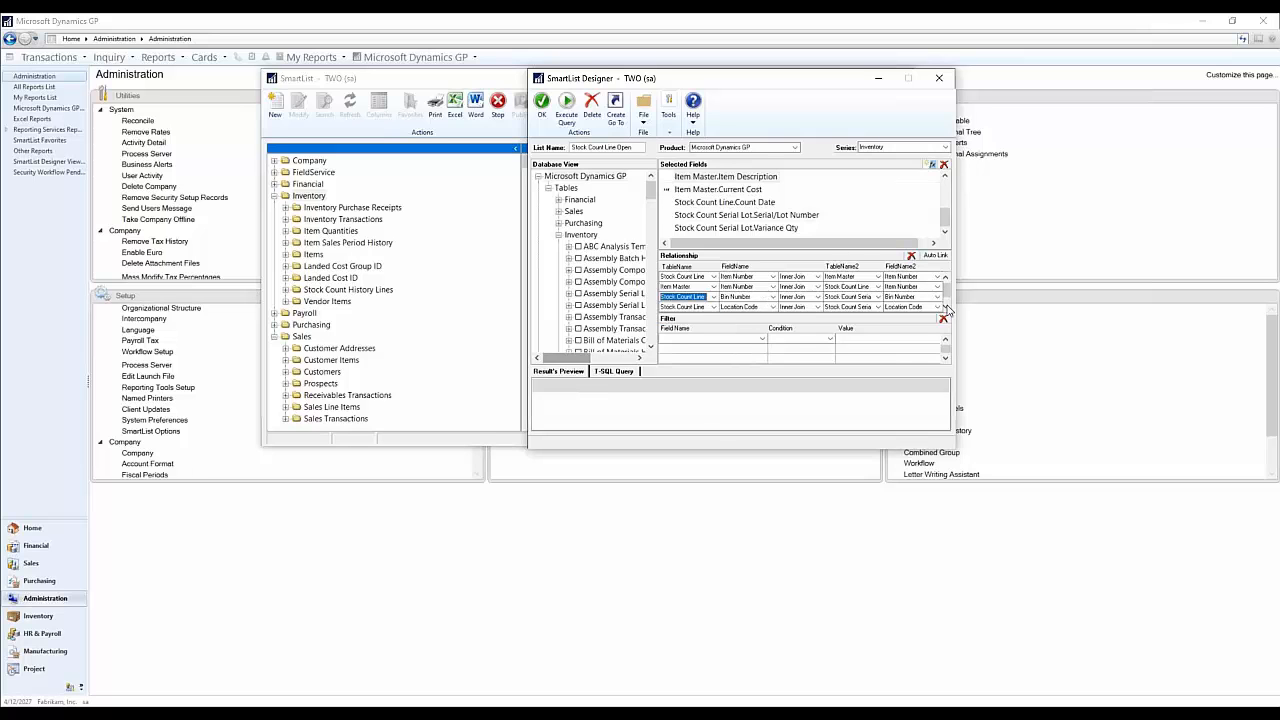
pyautogui.click(946, 308)
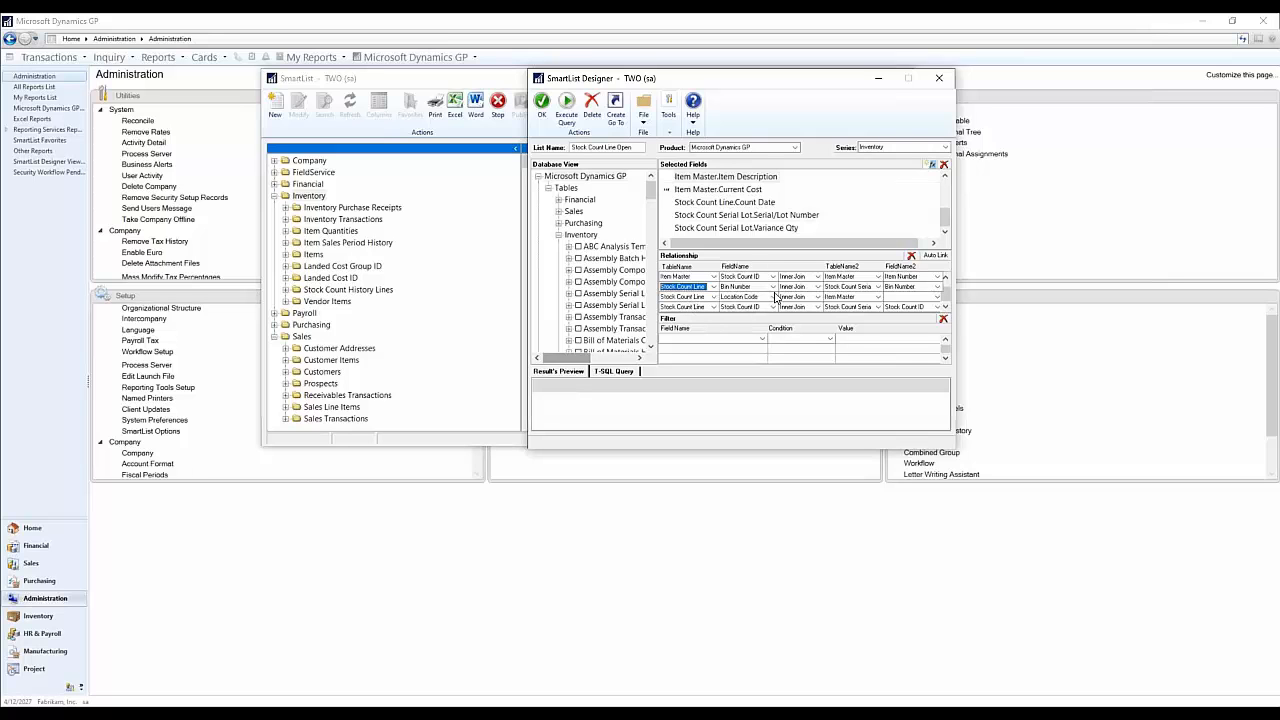
pyautogui.click(690, 297)
pyautogui.click(713, 297)
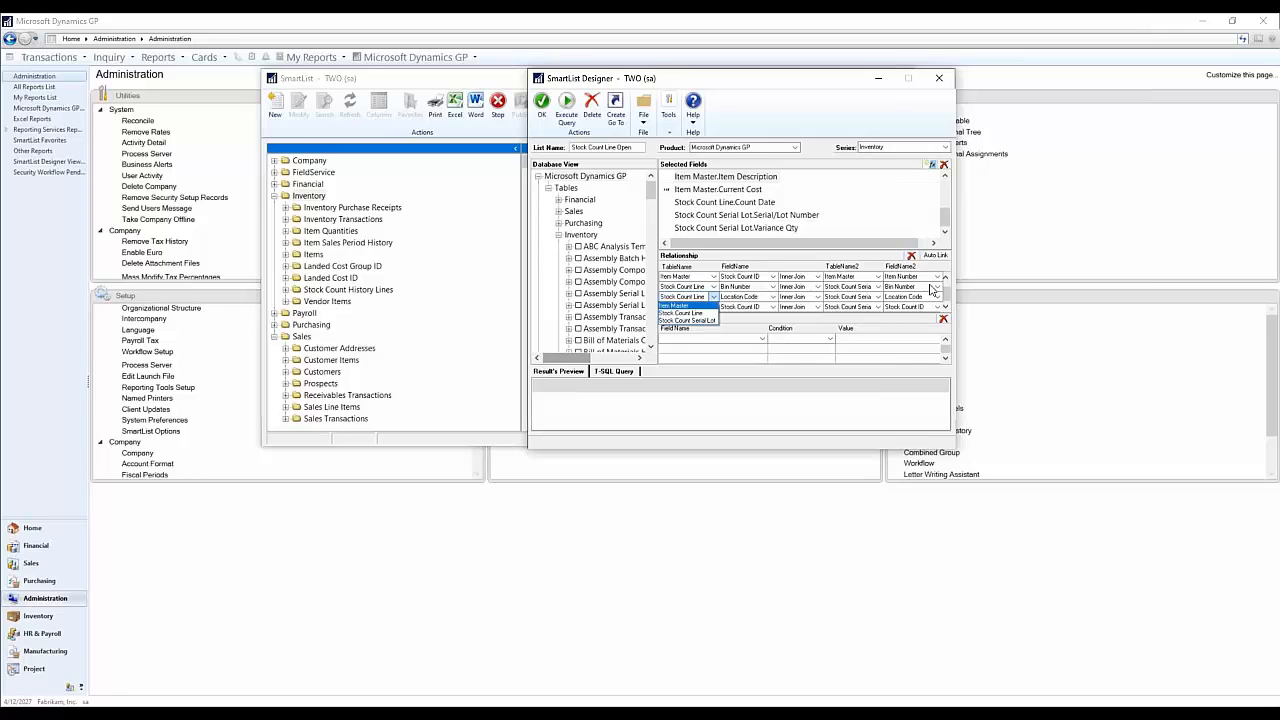
pyautogui.click(856, 303)
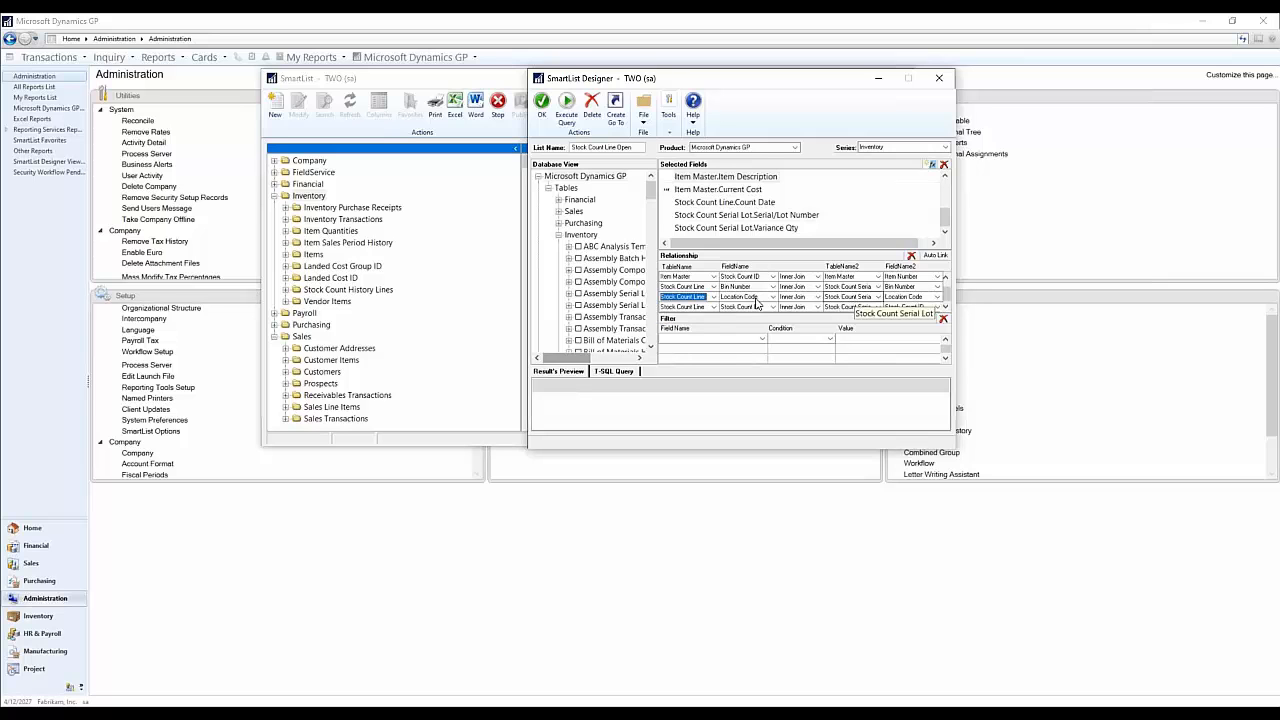
pyautogui.click(945, 308)
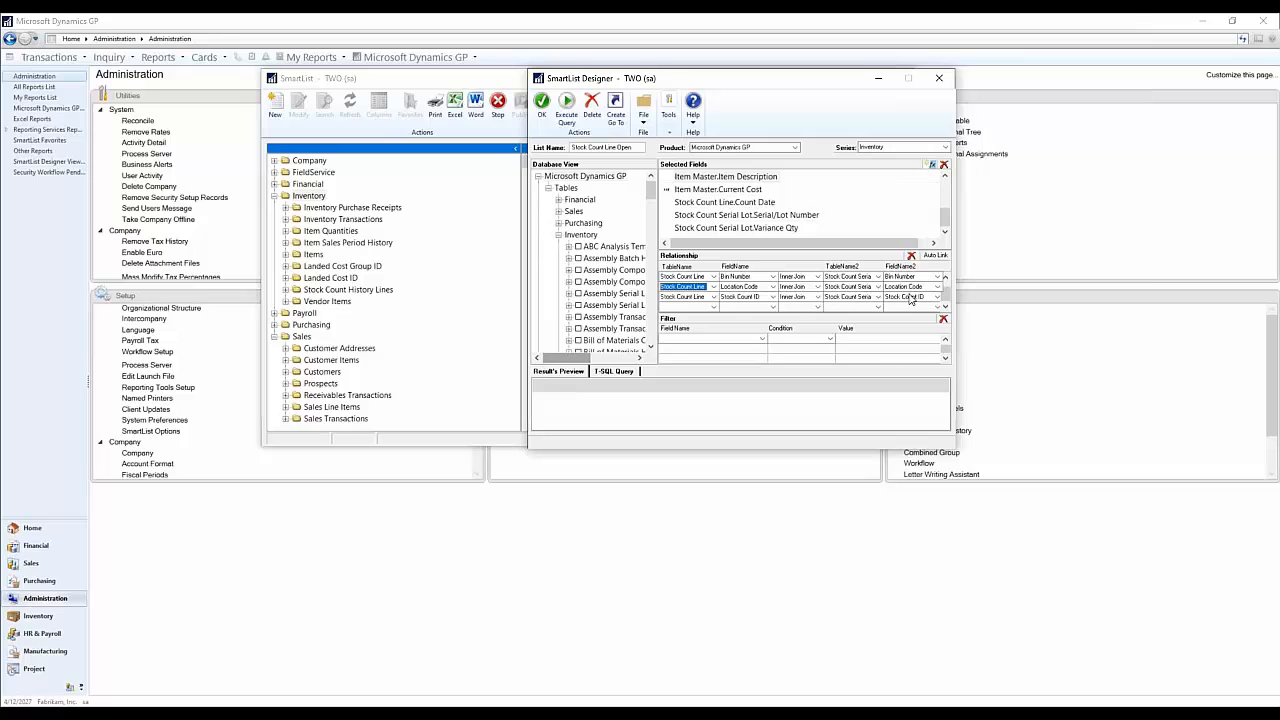
pyautogui.click(945, 277)
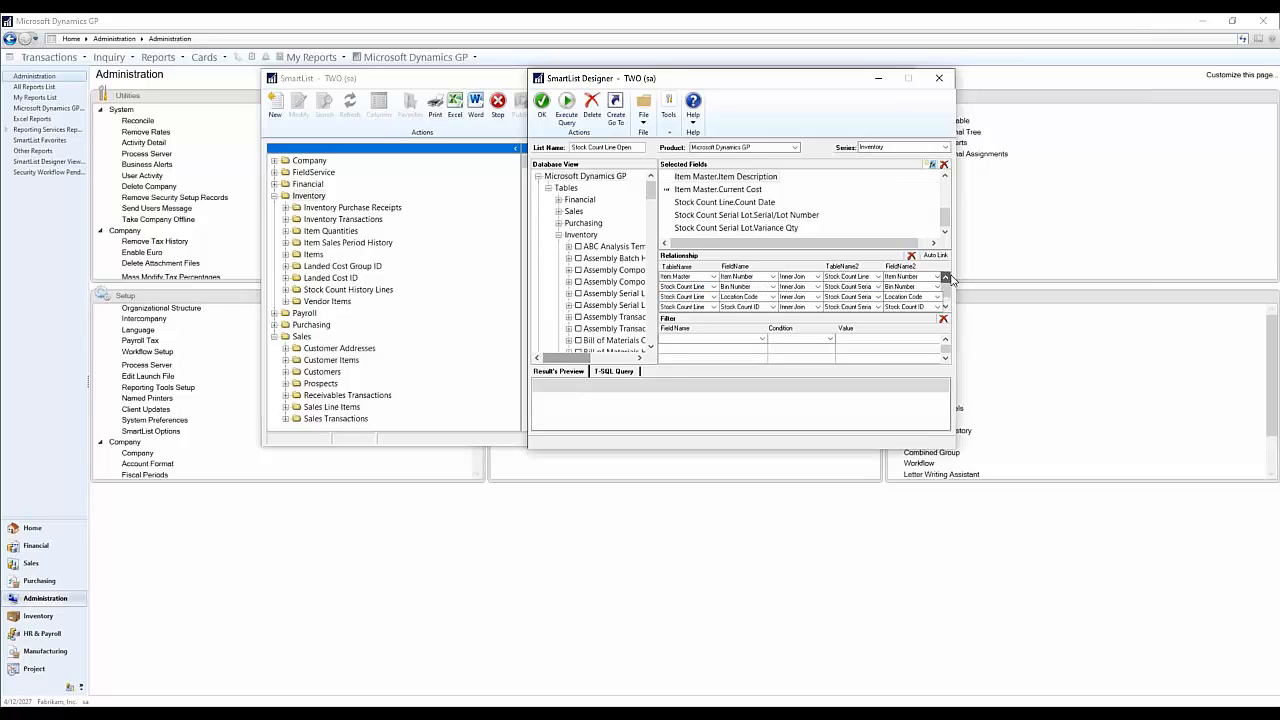
pyautogui.click(945, 277)
pyautogui.click(946, 278)
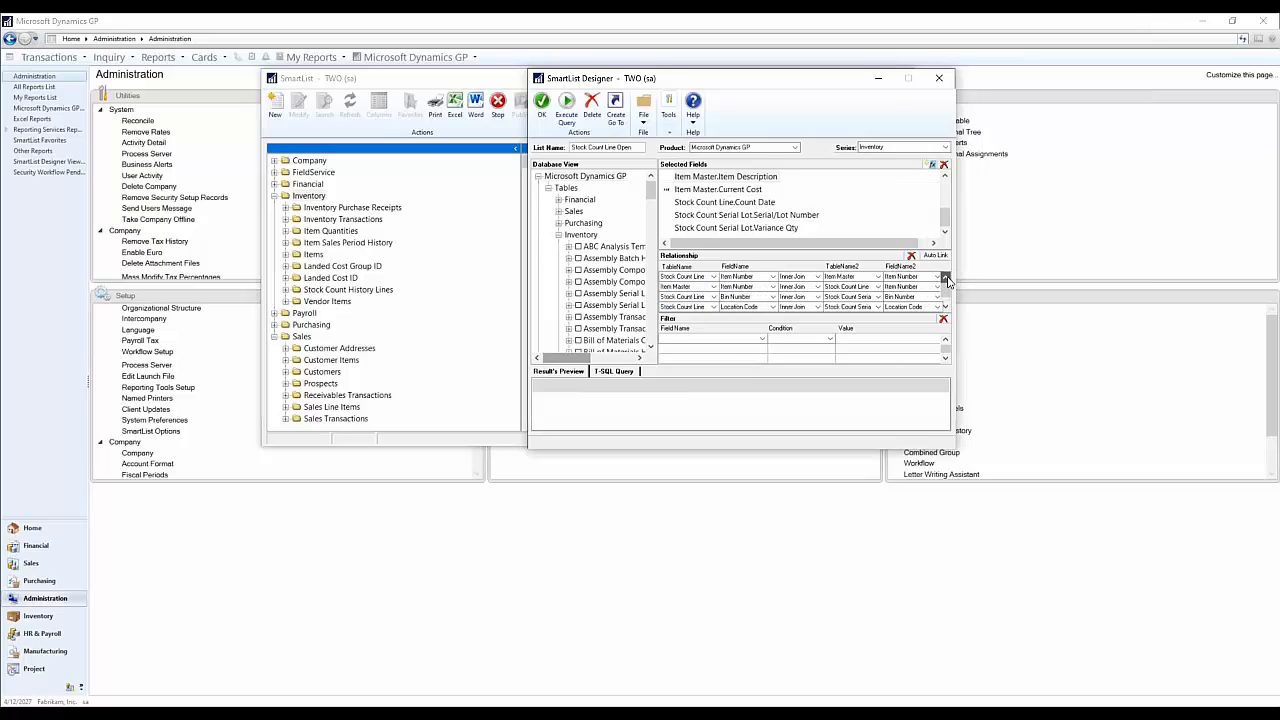
# Step: Execute the query and look through the rows of the results preview
pyautogui.click(567, 108)
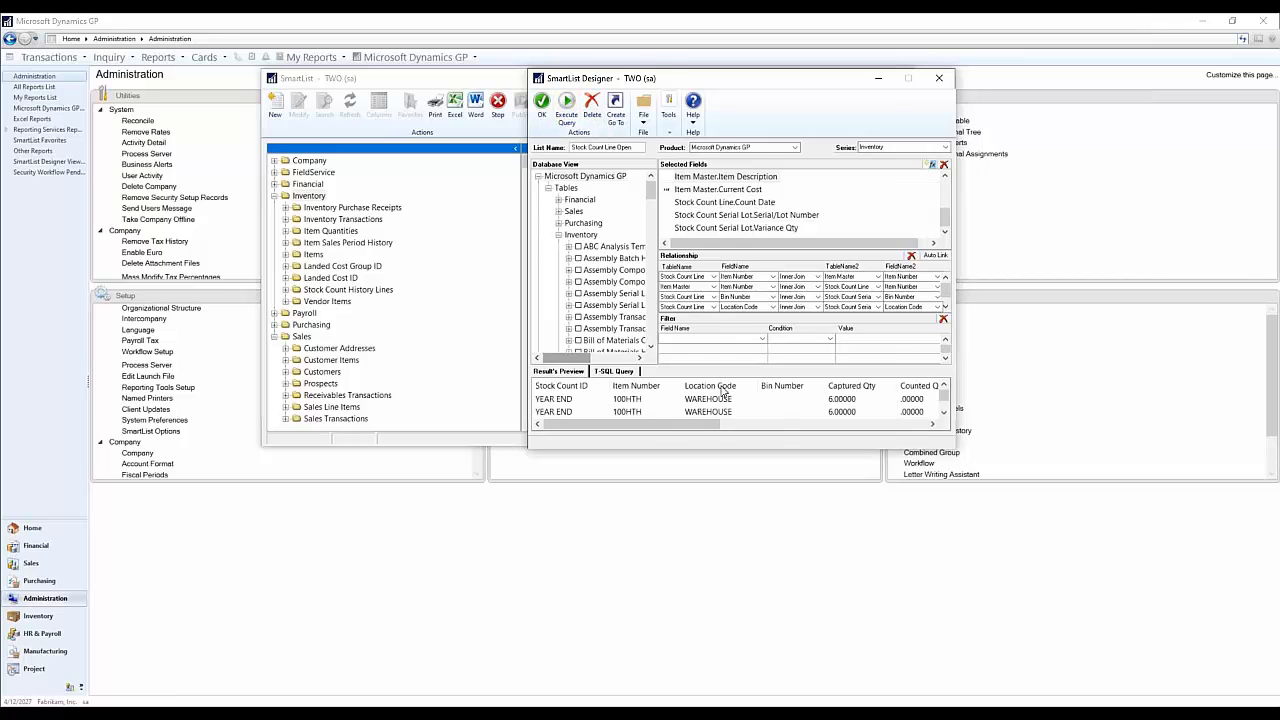
pyautogui.click(945, 413)
pyautogui.click(945, 416)
pyautogui.click(945, 416)
pyautogui.moveTo(705, 428); pyautogui.dragTo(640, 428)
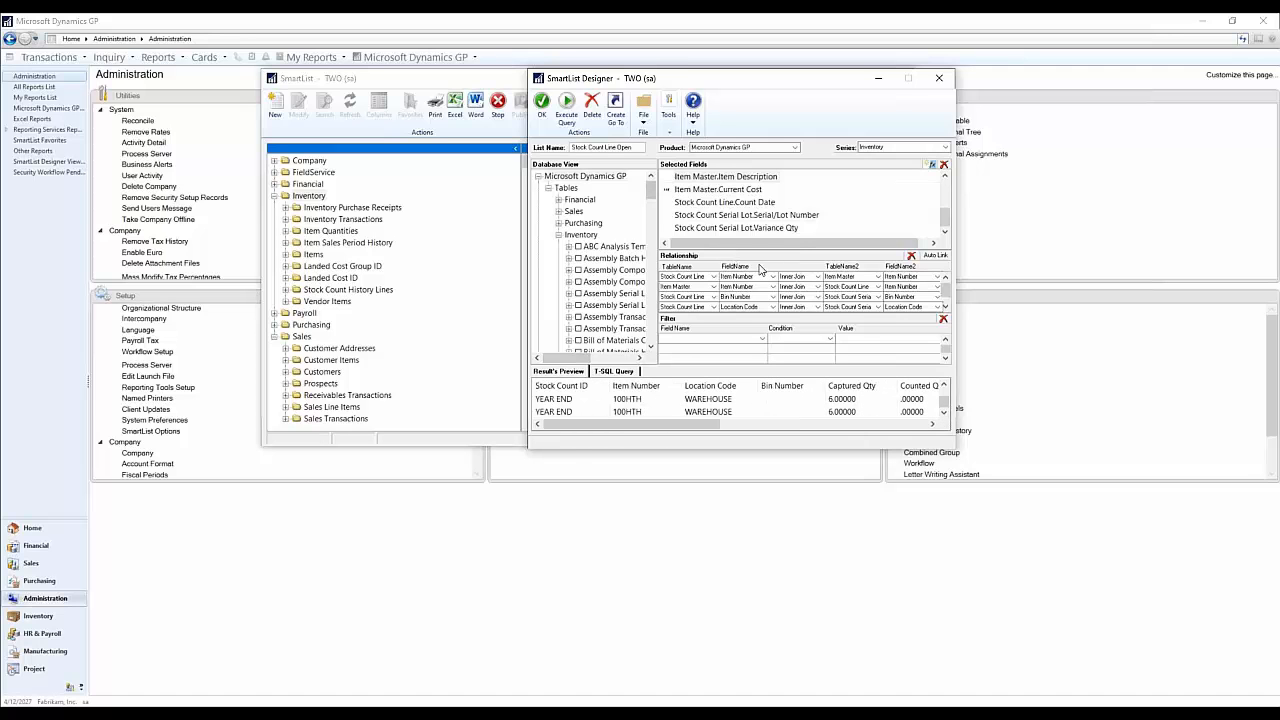
# Step: Examine the Stock Count Line fields available for joining in the Stock Count ID relationship
pyautogui.click(712, 287)
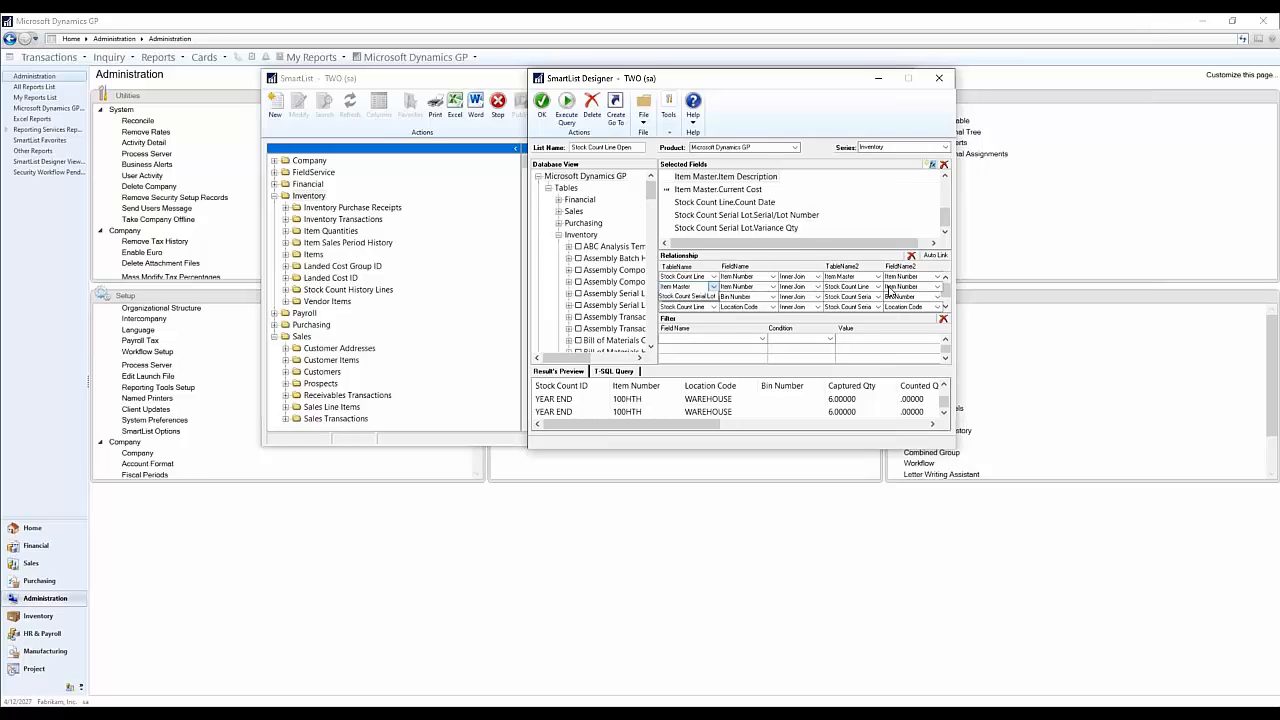
pyautogui.click(948, 310)
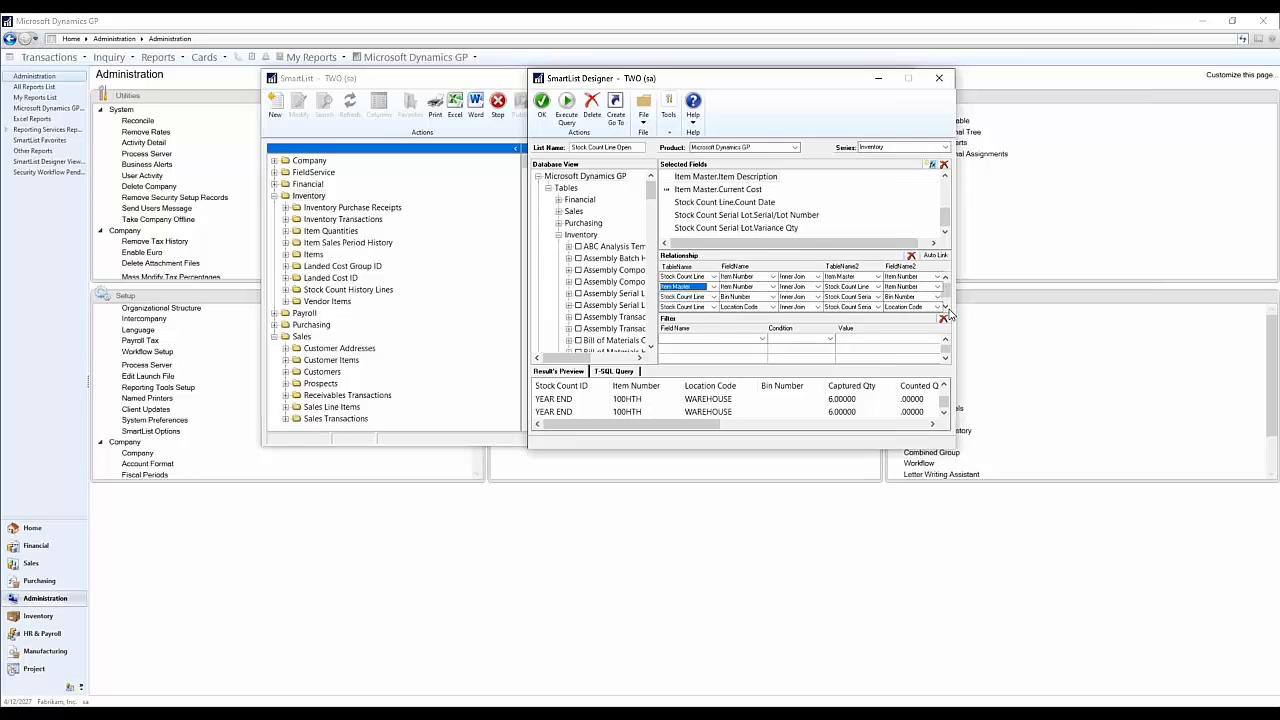
pyautogui.click(946, 308)
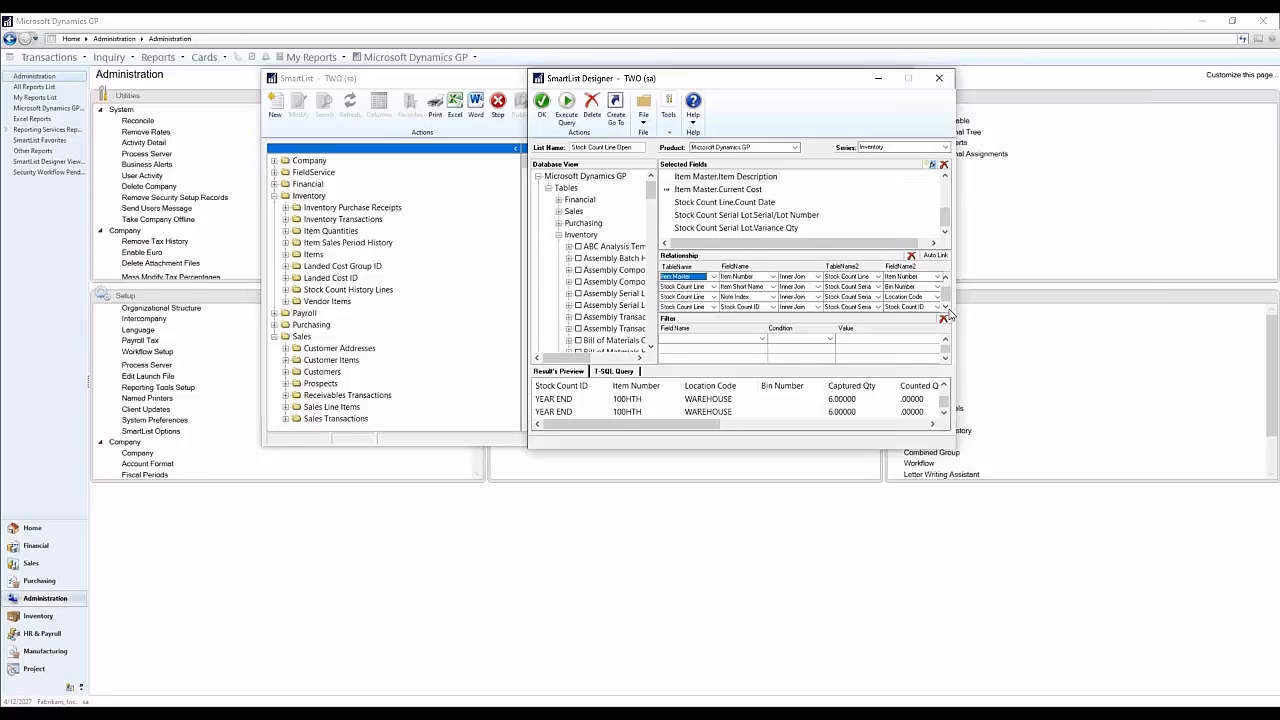
pyautogui.click(947, 308)
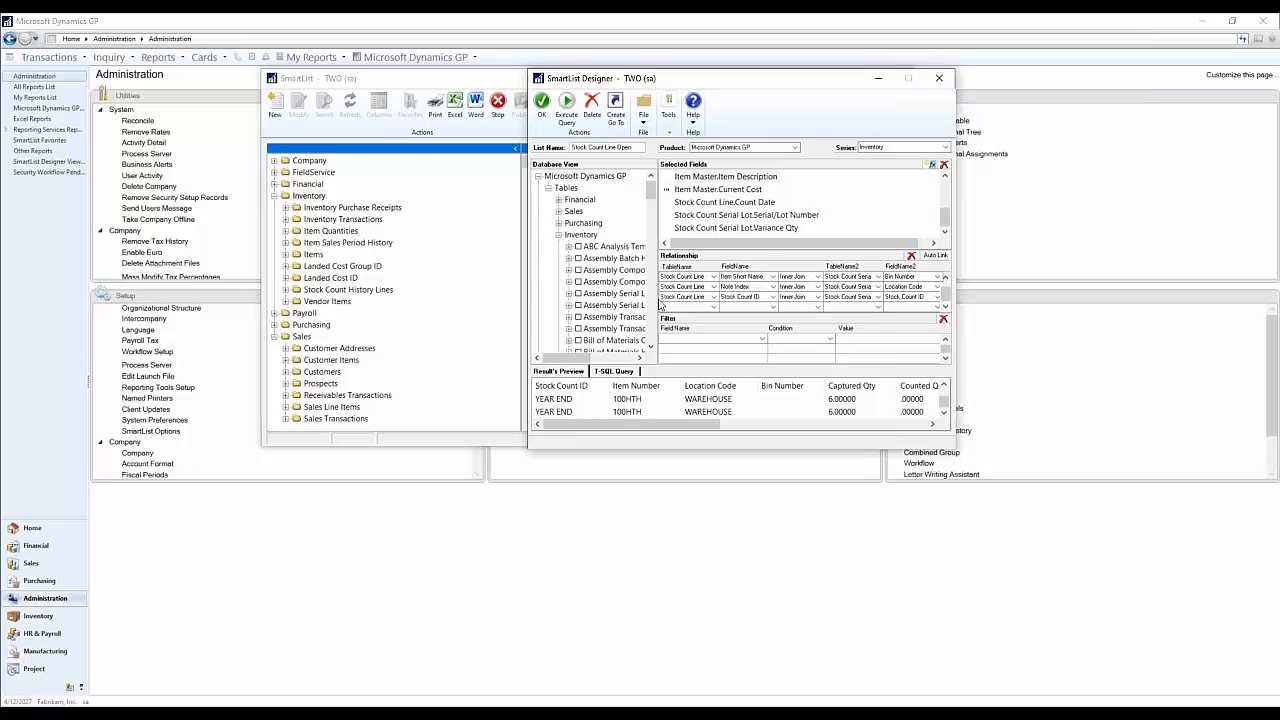
pyautogui.click(761, 300)
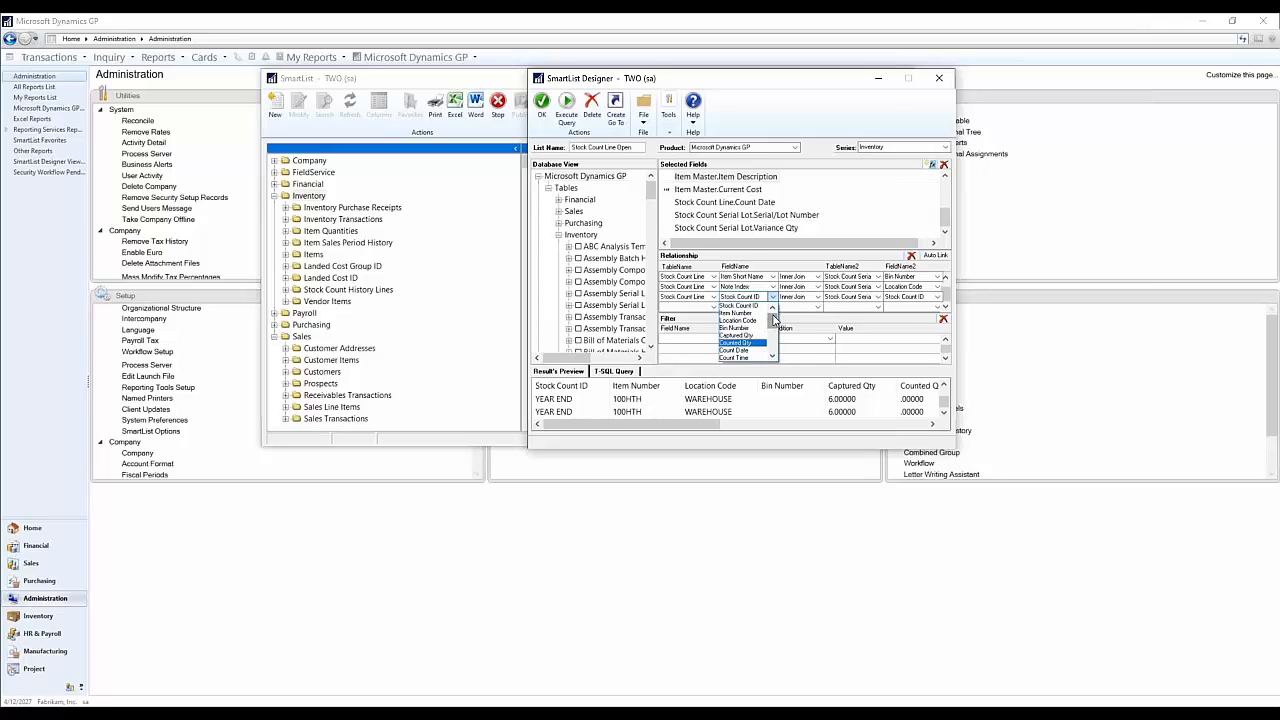
pyautogui.moveTo(773, 318)
pyautogui.mouseDown()
pyautogui.moveTo(774, 344)
pyautogui.moveTo(786, 316)
pyautogui.mouseUp()
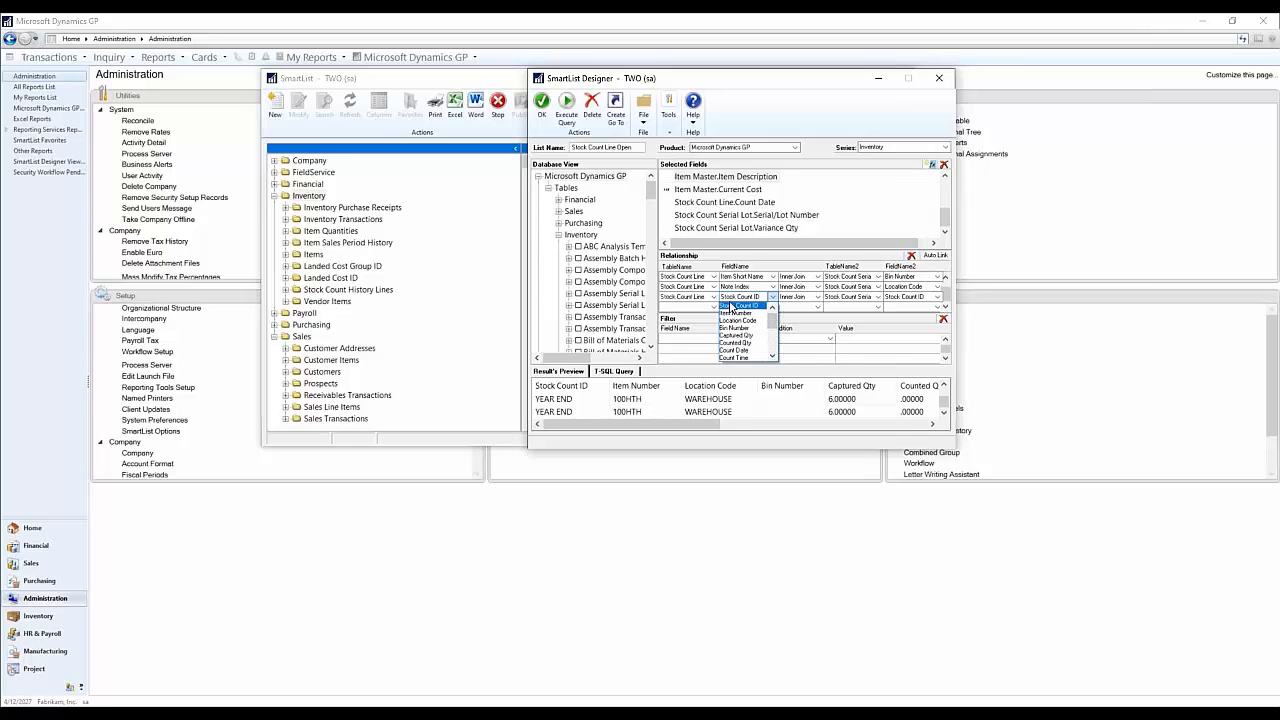
pyautogui.moveTo(774, 323); pyautogui.dragTo(779, 345)
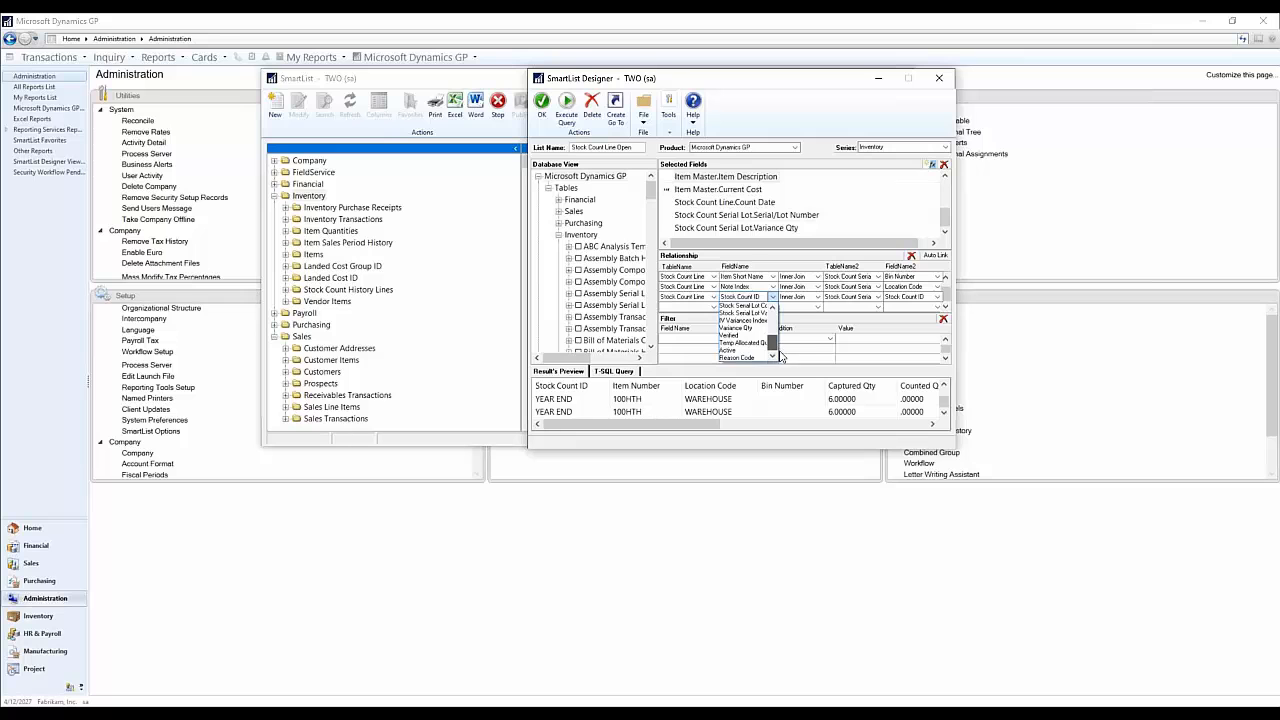
# Step: Examine the second-table choices and the Stock Count Serial Lot fields available for the Stock Count ID relationship
pyautogui.click(849, 302)
pyautogui.click(877, 298)
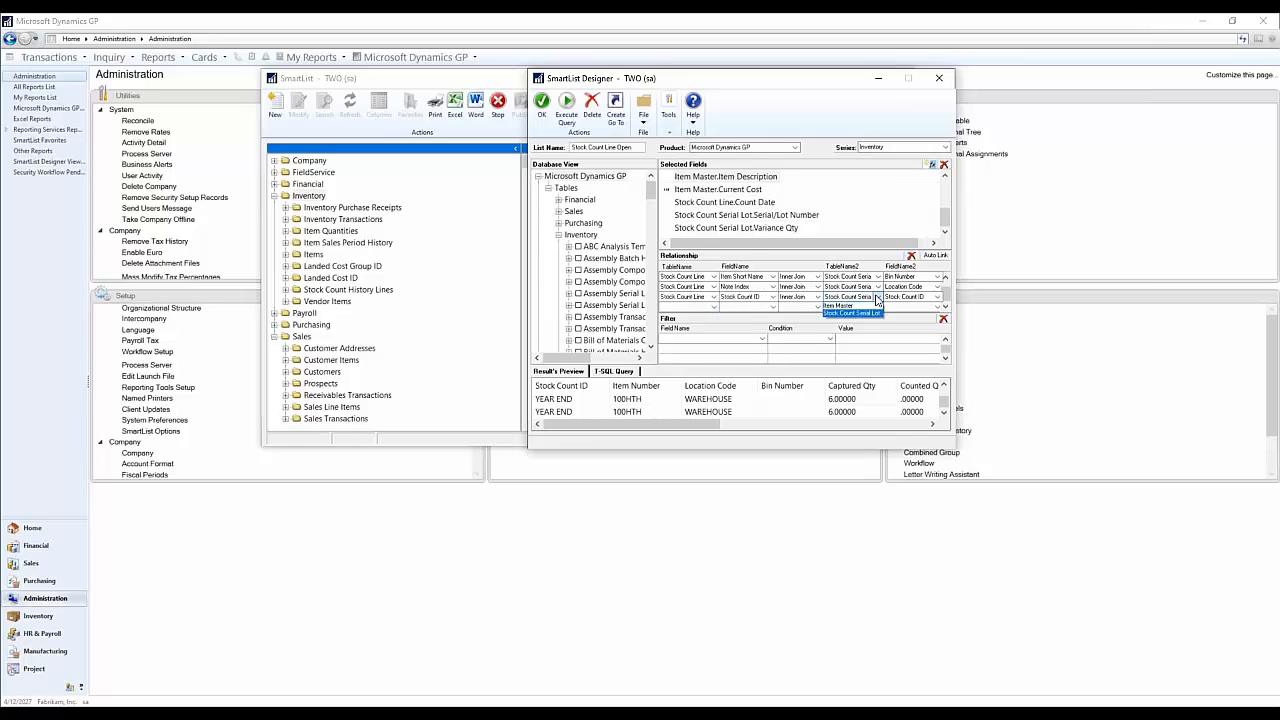
pyautogui.click(903, 298)
pyautogui.click(907, 299)
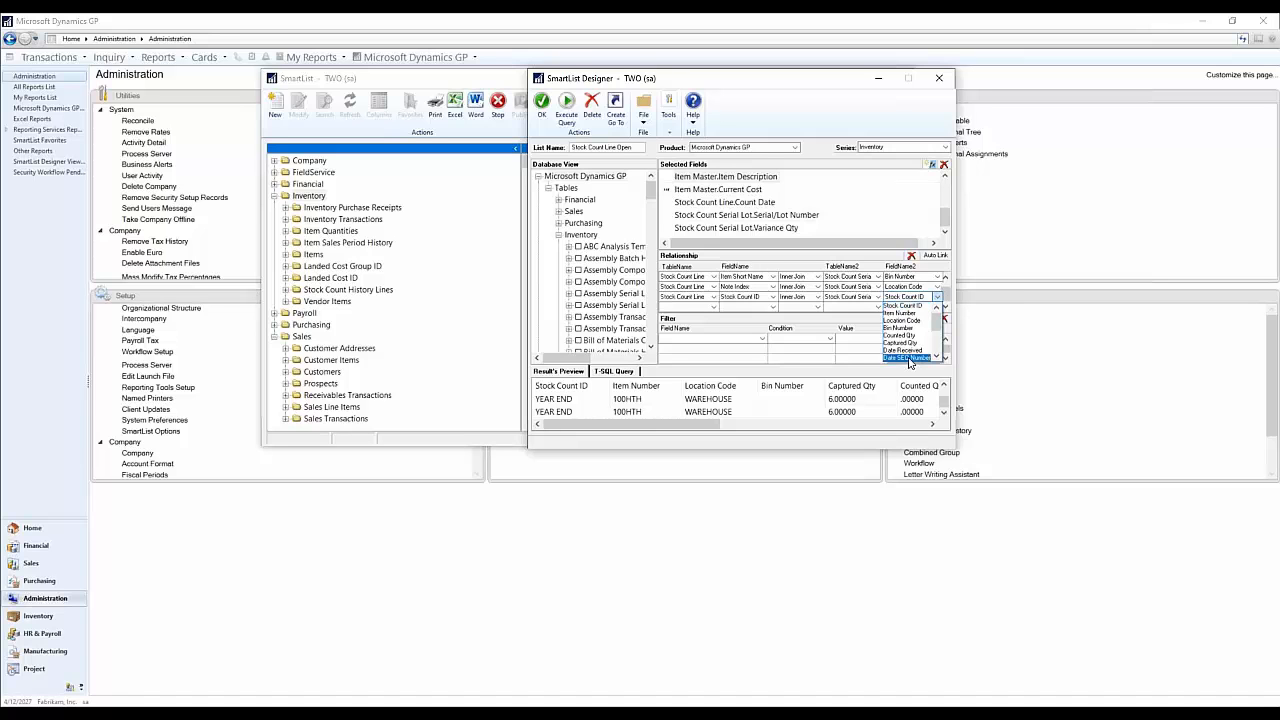
pyautogui.moveTo(937, 312); pyautogui.dragTo(940, 340)
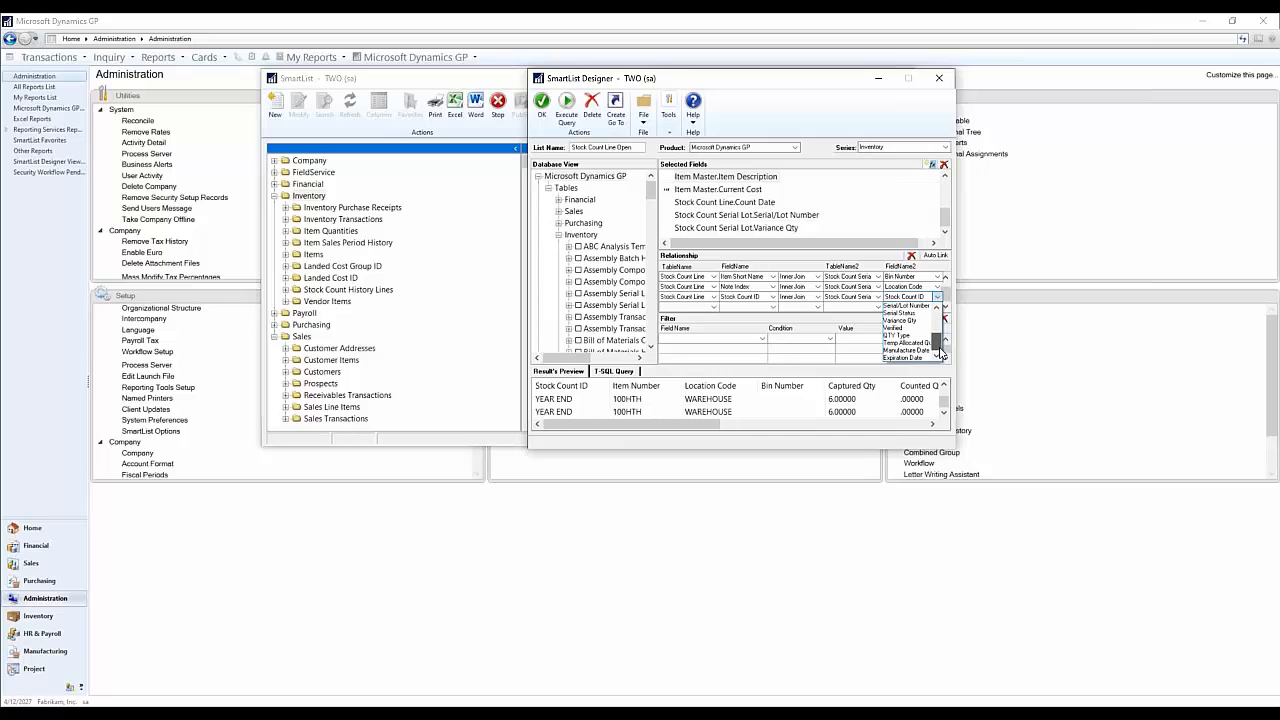
pyautogui.click(812, 318)
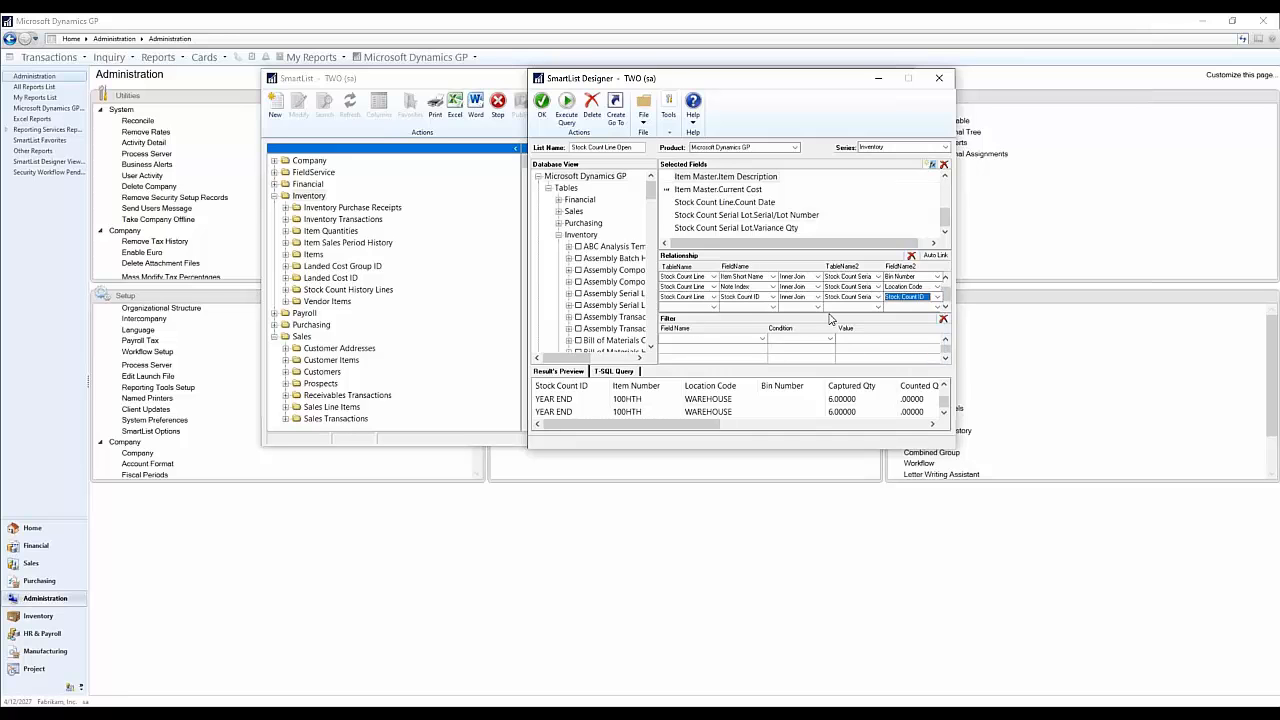
# Step: Examine the join-type choices for the Stock Count Line to Item Master relationship on Item Number, keeping Inner Join
pyautogui.click(764, 340)
pyautogui.click(790, 326)
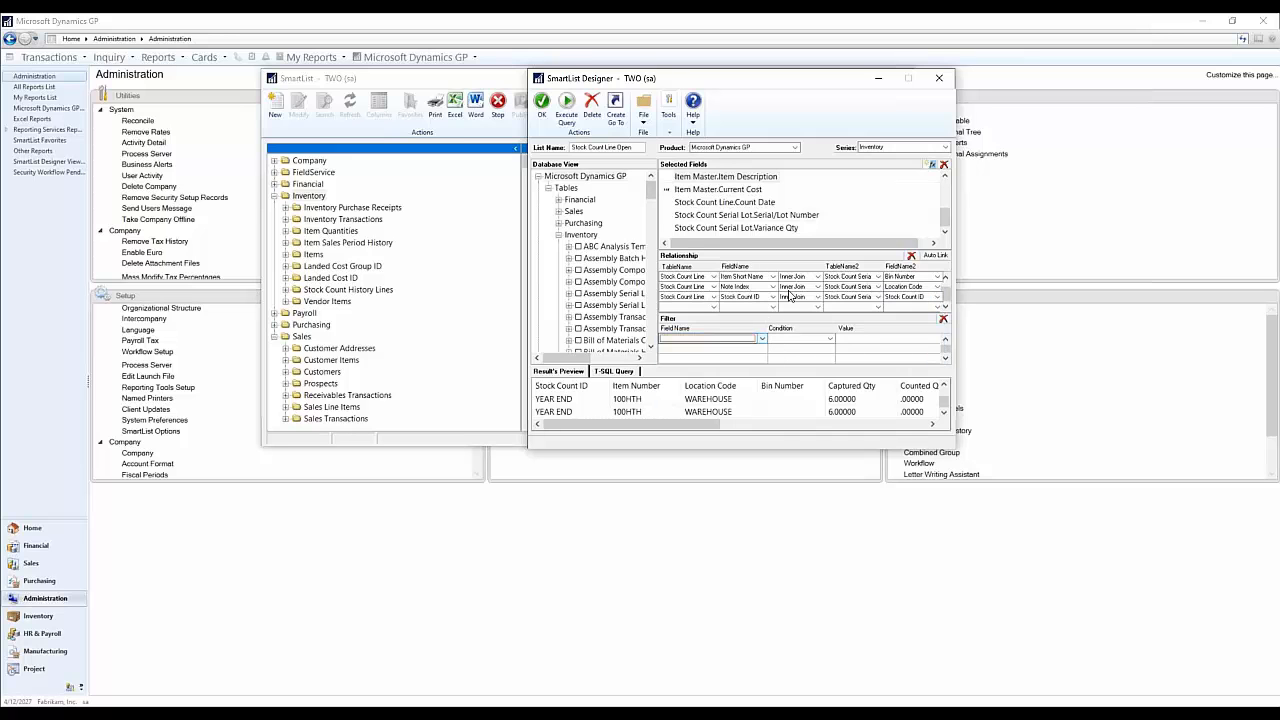
pyautogui.click(946, 278)
pyautogui.click(946, 278)
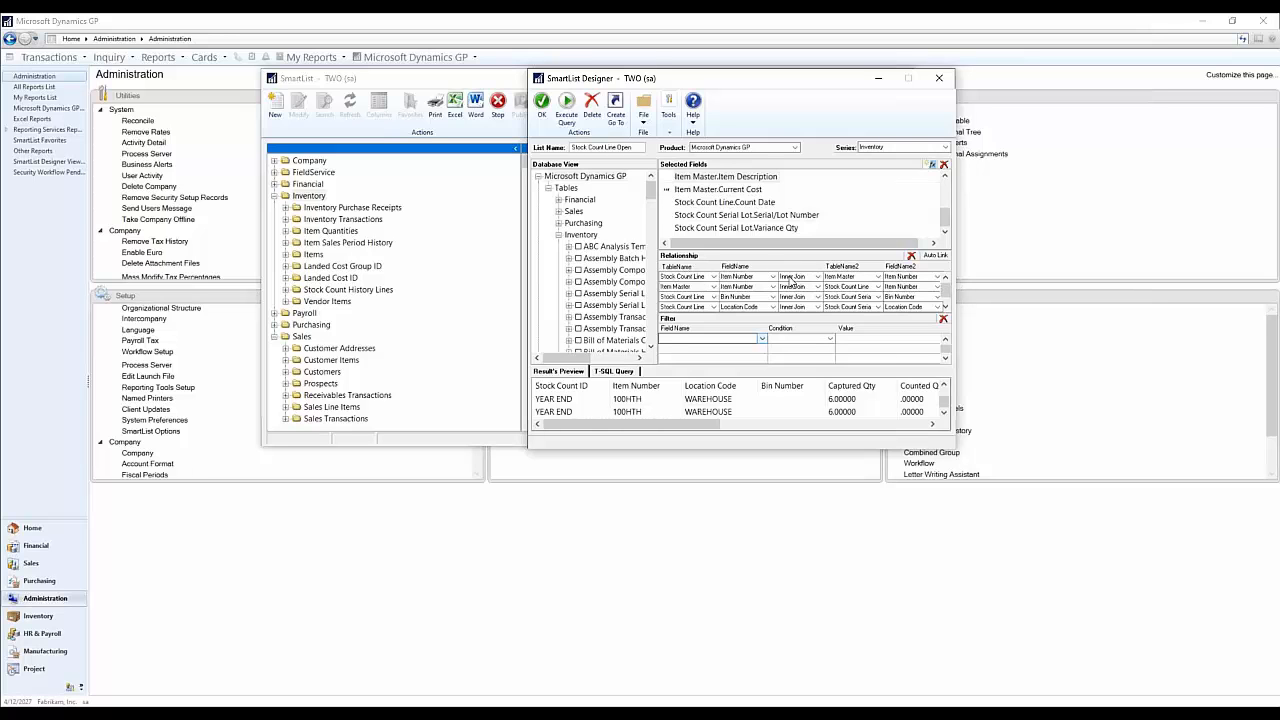
pyautogui.click(792, 277)
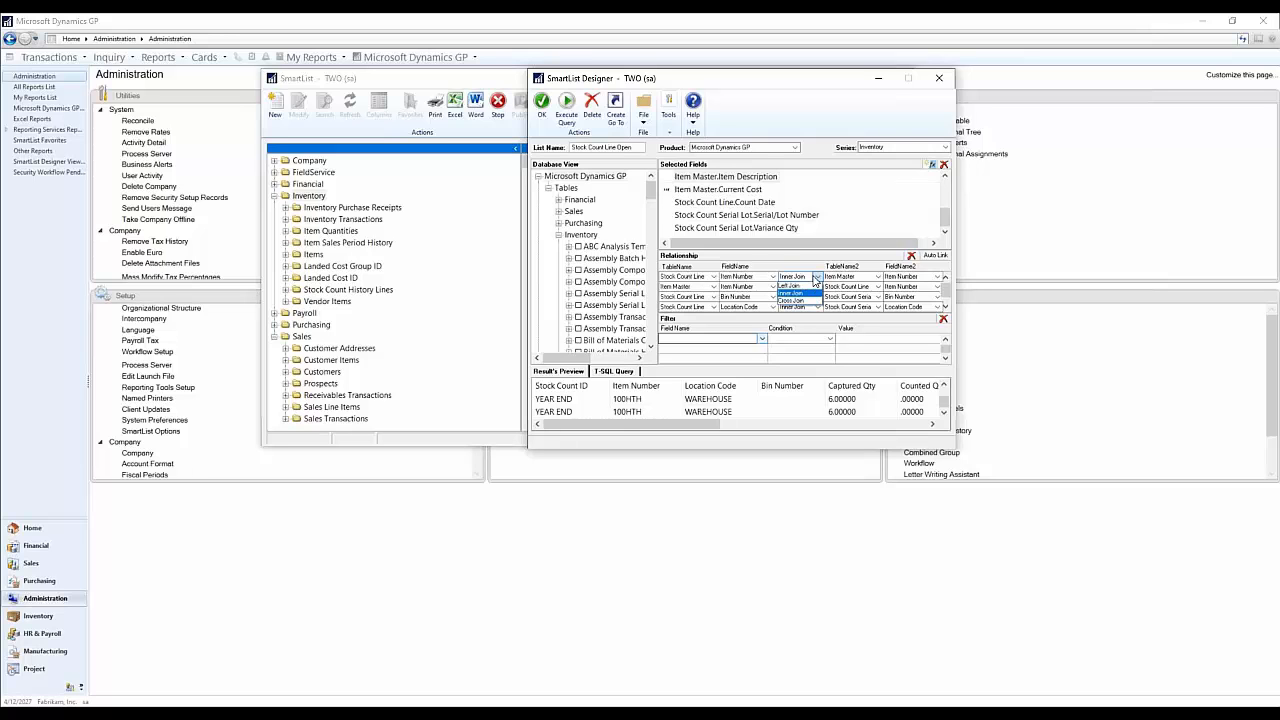
pyautogui.click(817, 277)
pyautogui.click(767, 260)
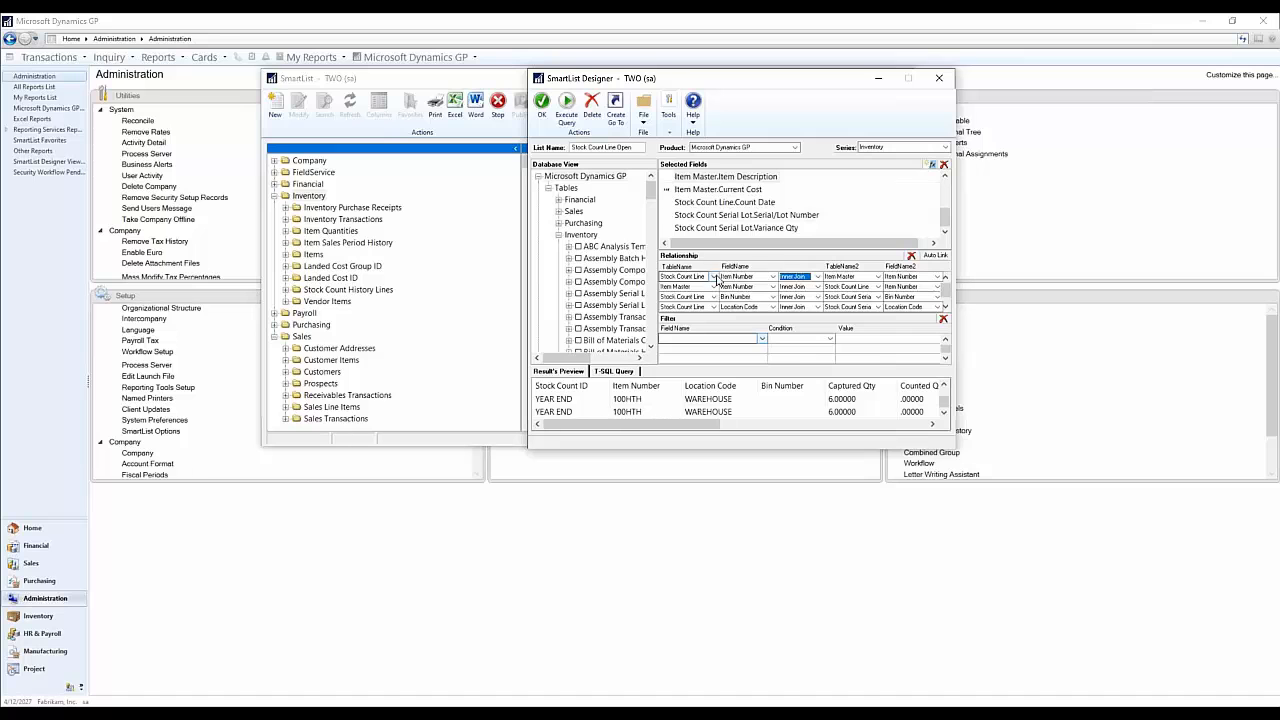
pyautogui.click(810, 277)
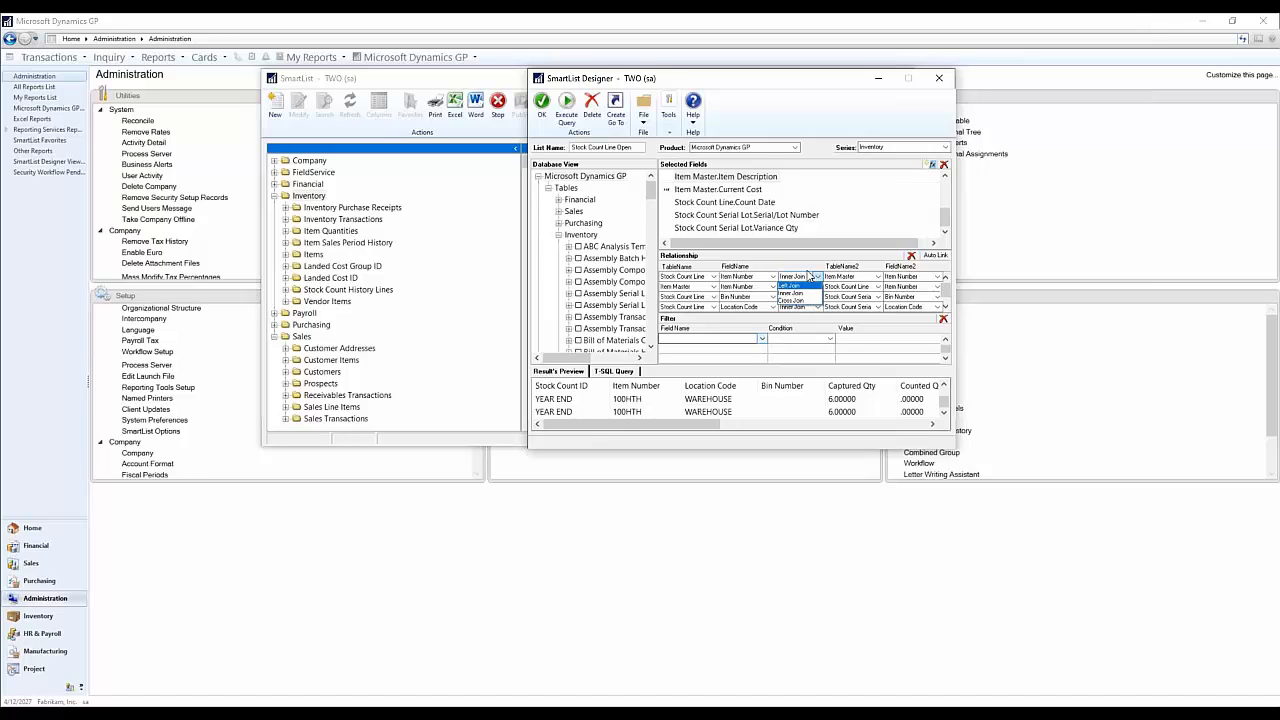
pyautogui.click(790, 292)
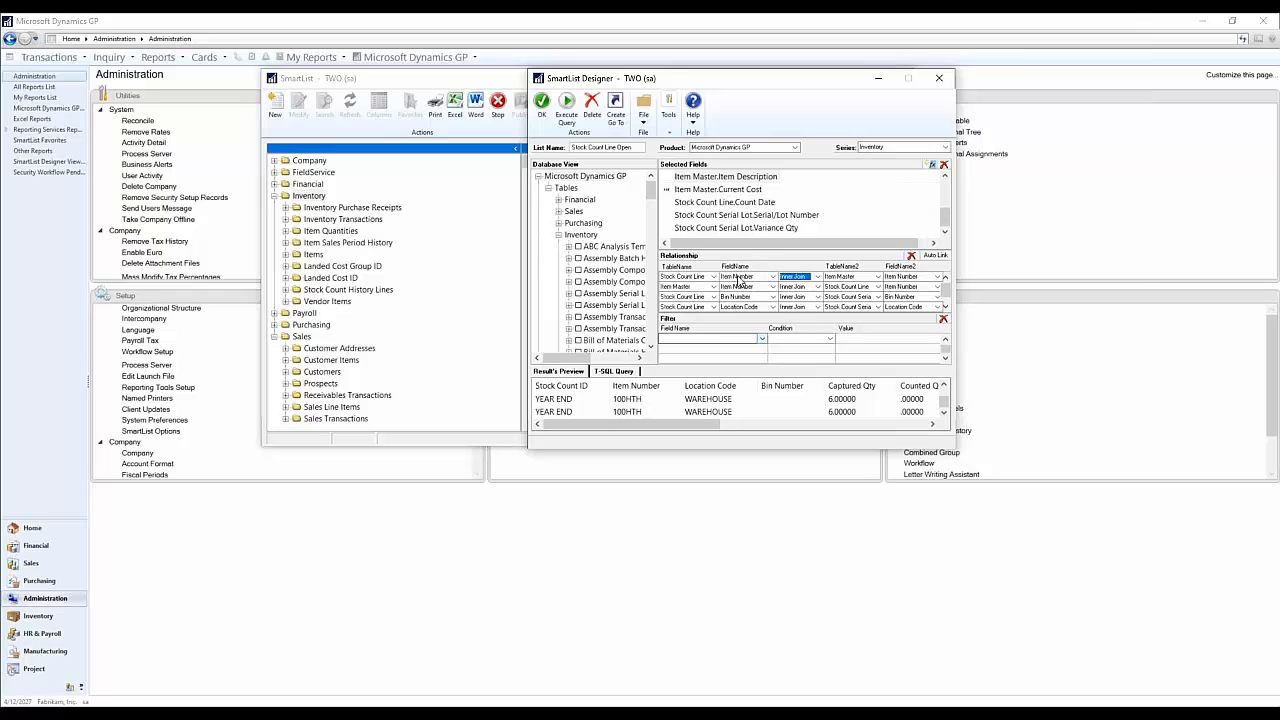
# Step: Check the tables and fields paired in the second Item Number, Bin Number, Location Code and Stock Count ID relationships
pyautogui.click(686, 288)
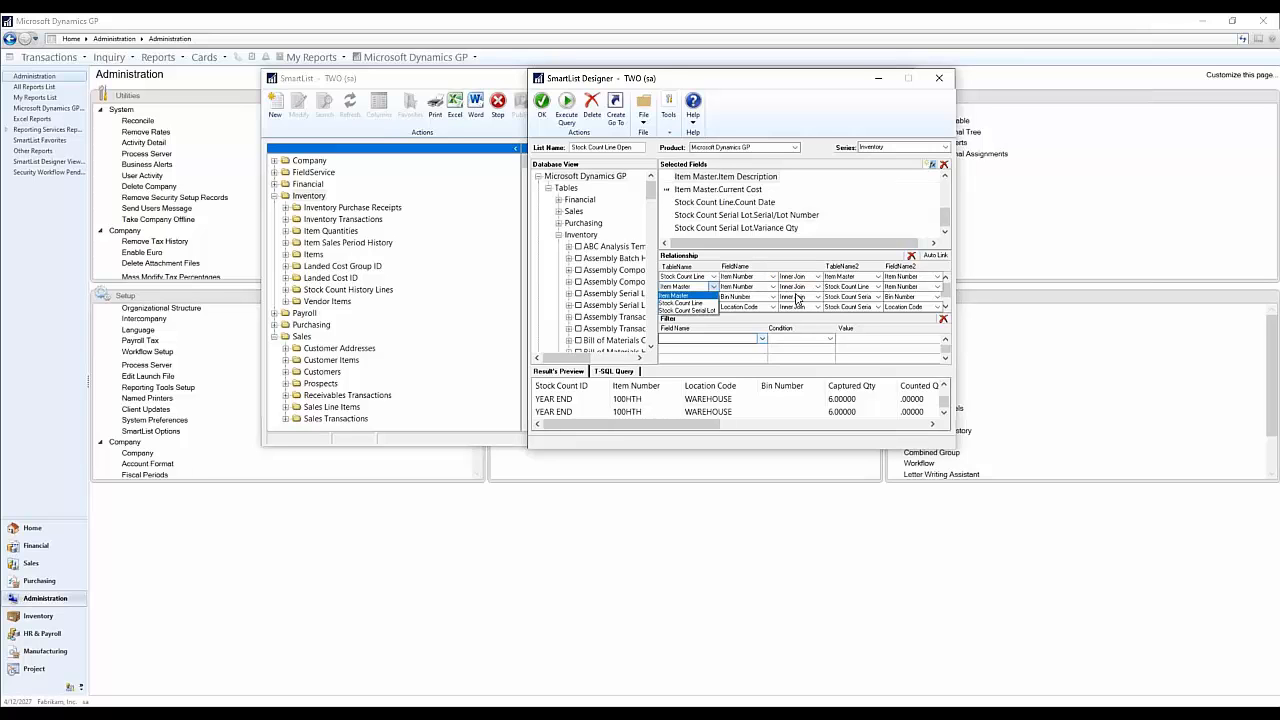
pyautogui.click(757, 300)
pyautogui.click(755, 299)
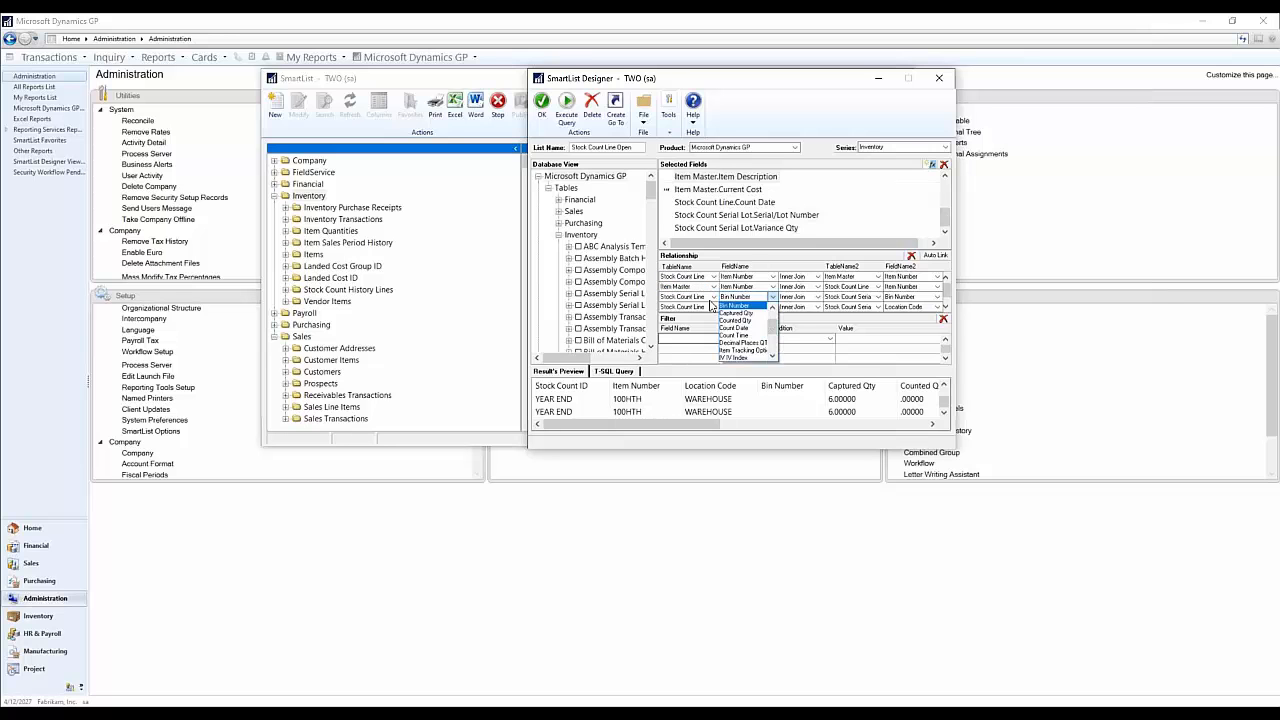
pyautogui.click(948, 308)
pyautogui.click(948, 309)
pyautogui.click(948, 309)
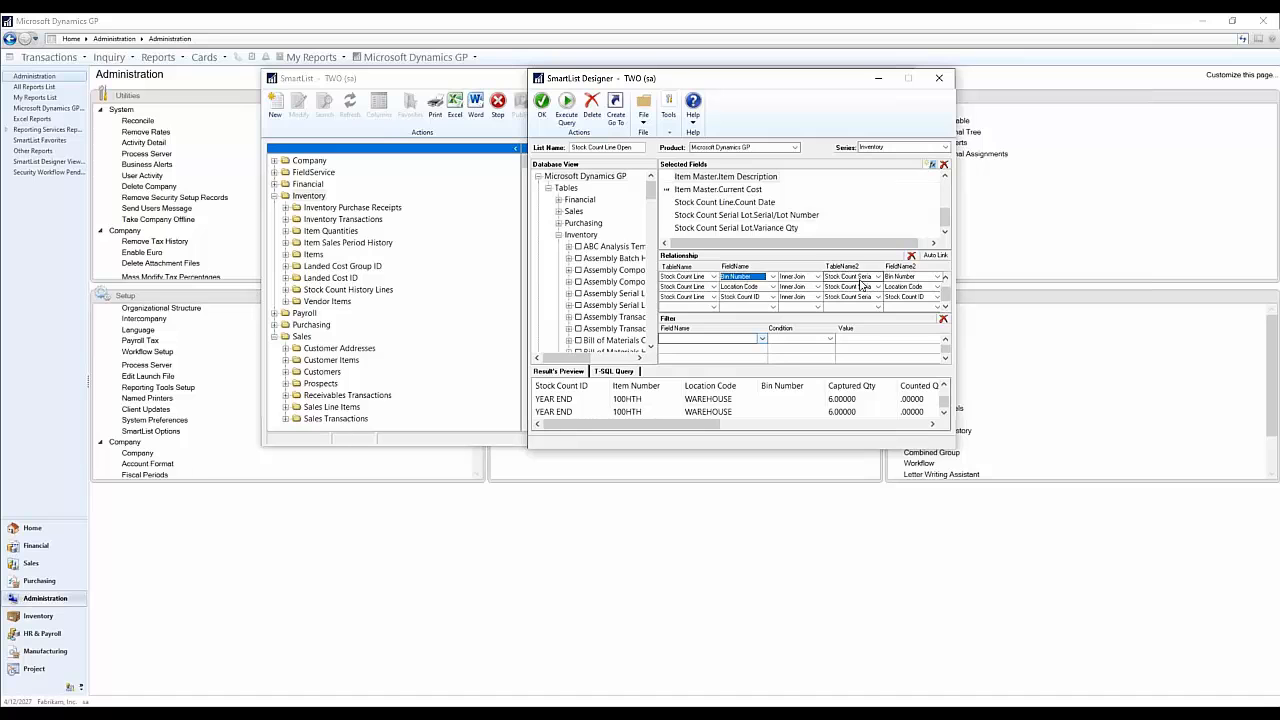
pyautogui.click(947, 278)
pyautogui.click(947, 278)
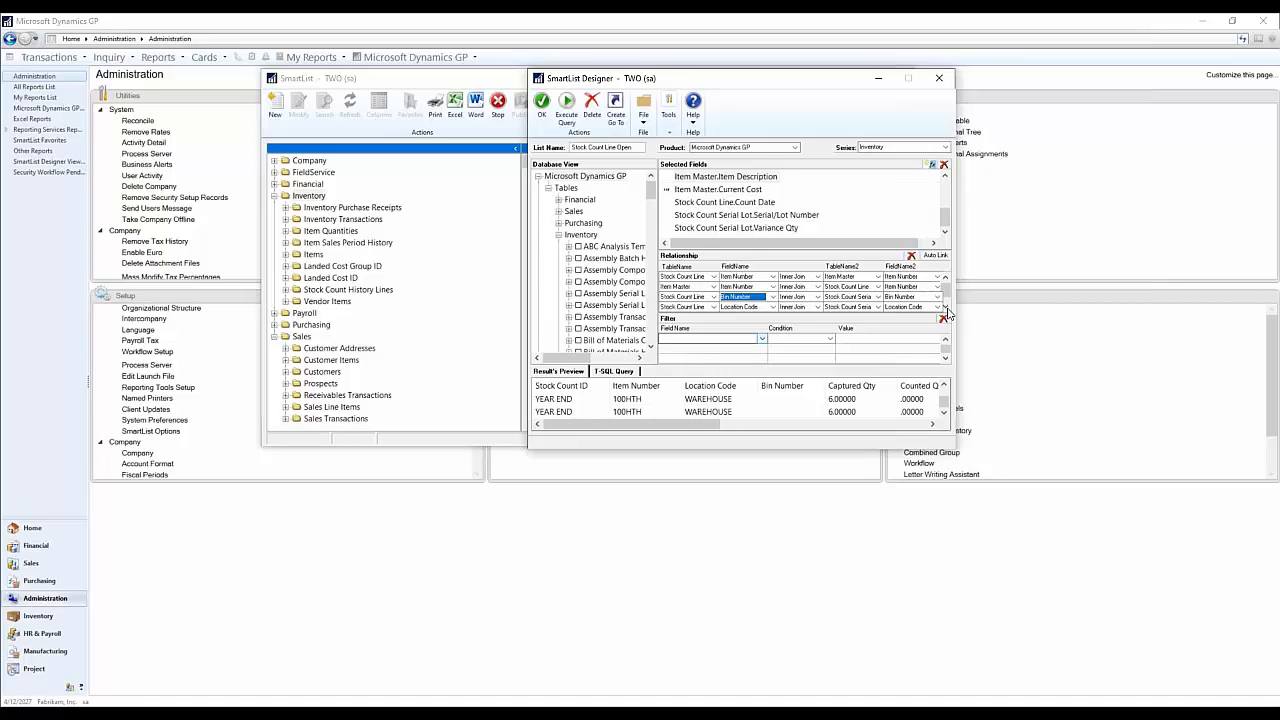
pyautogui.click(946, 308)
pyautogui.click(946, 308)
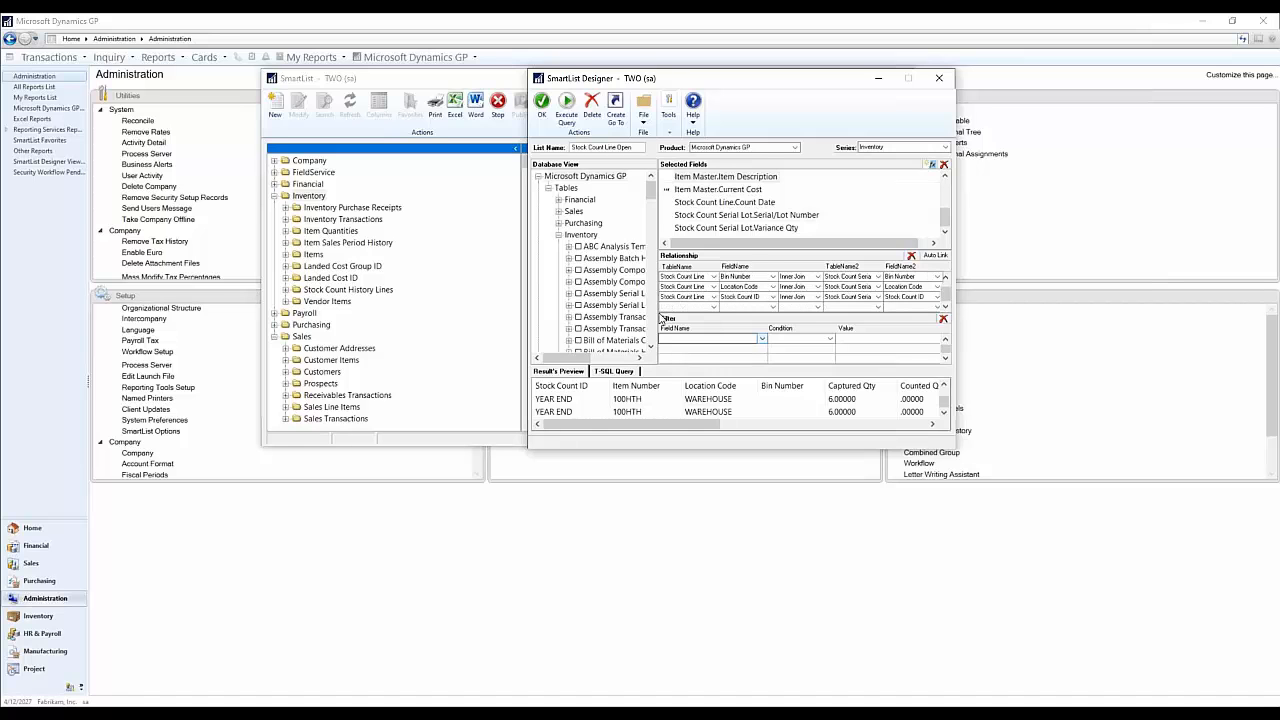
# Step: Add an Inner Join relationship linking Item Number in Stock Count Line to Item Number in Stock Count Serial Lot
pyautogui.click(711, 306)
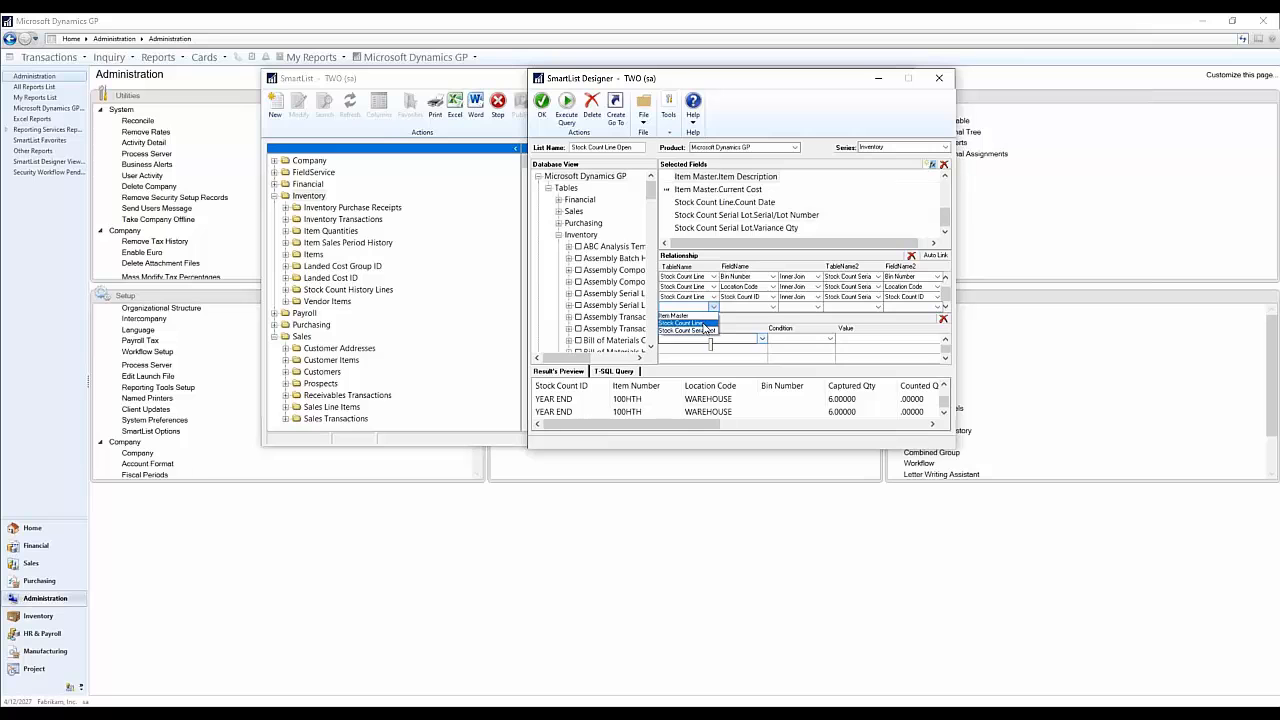
pyautogui.click(706, 323)
pyautogui.click(772, 306)
pyautogui.click(745, 328)
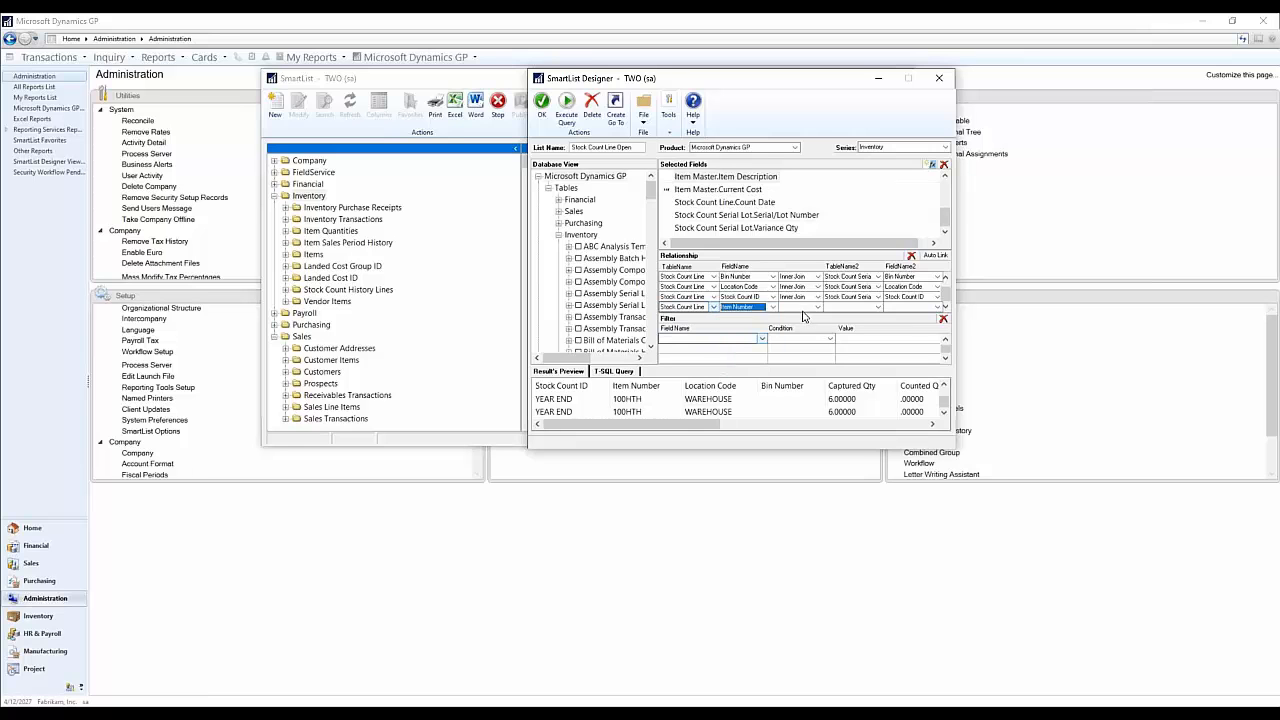
pyautogui.click(805, 306)
pyautogui.click(800, 314)
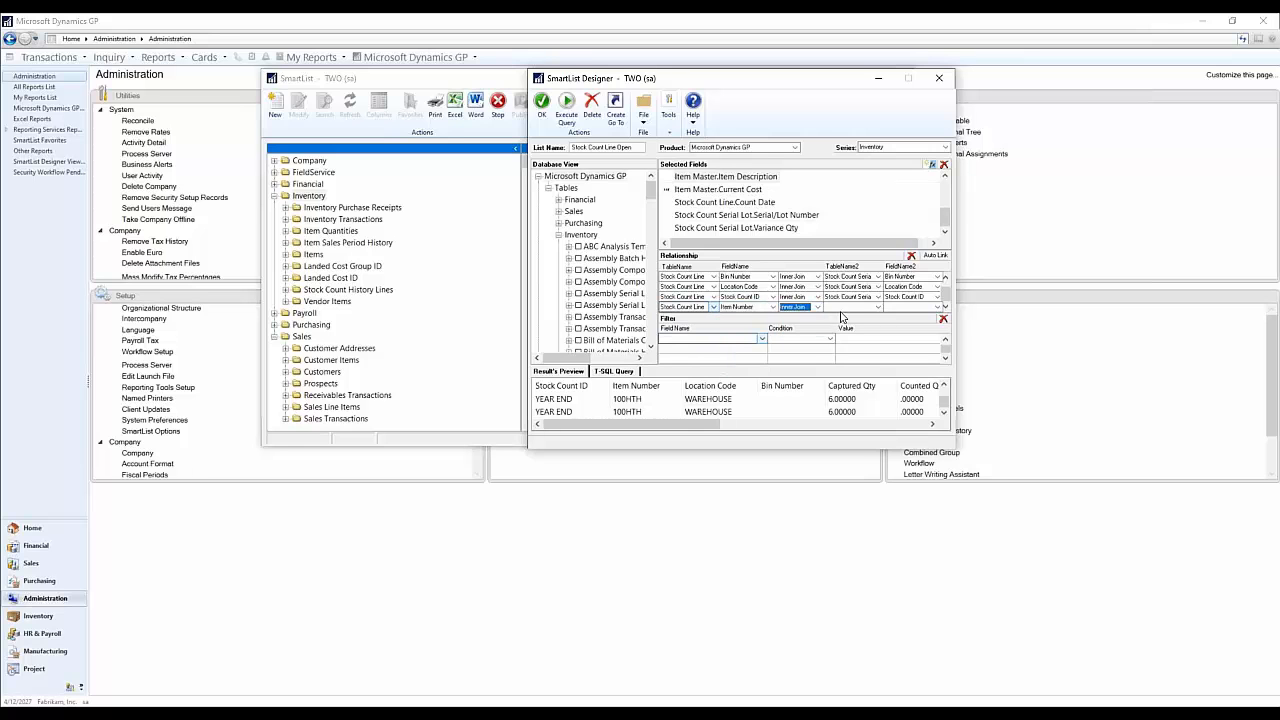
pyautogui.click(850, 307)
pyautogui.click(852, 315)
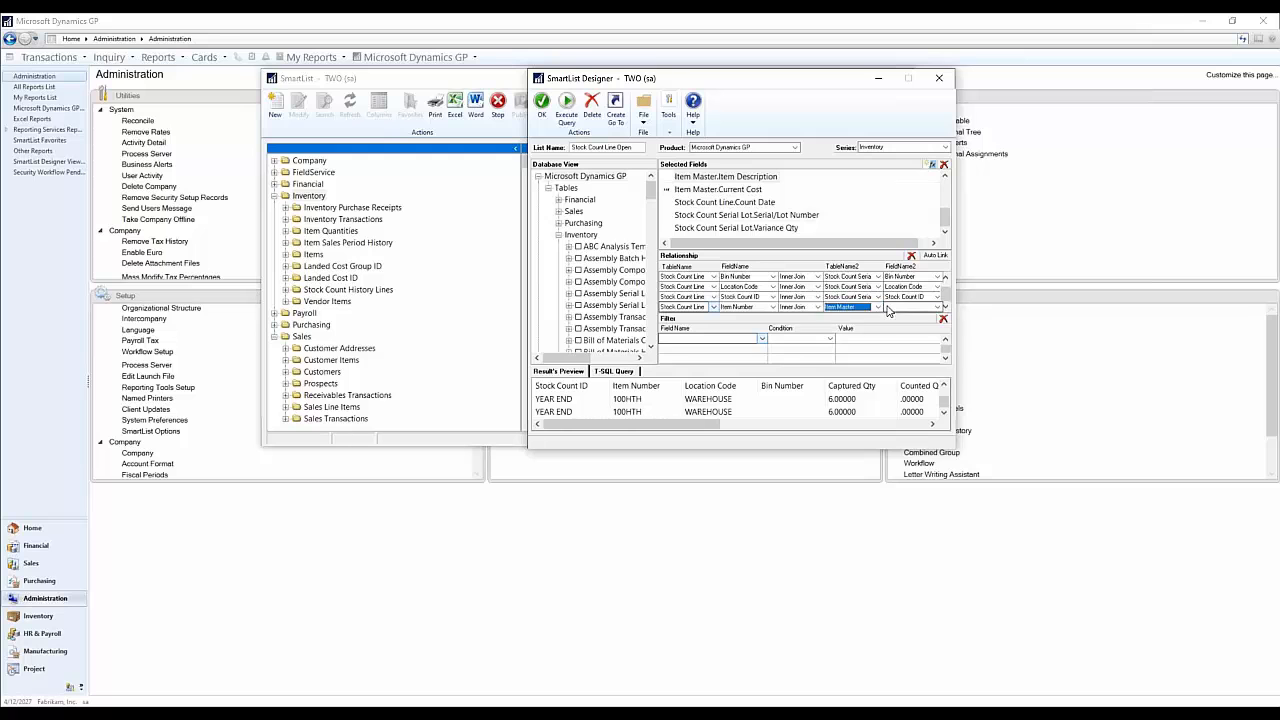
pyautogui.click(852, 309)
pyautogui.click(847, 323)
pyautogui.click(900, 308)
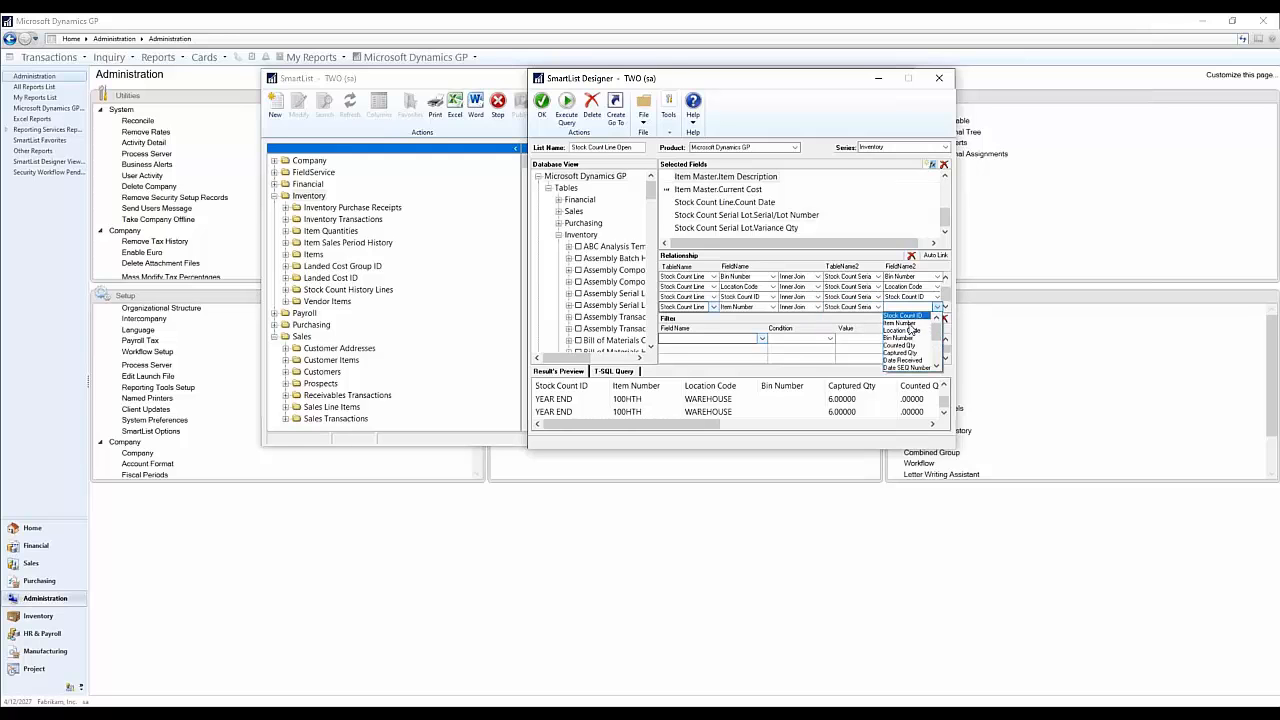
pyautogui.click(900, 323)
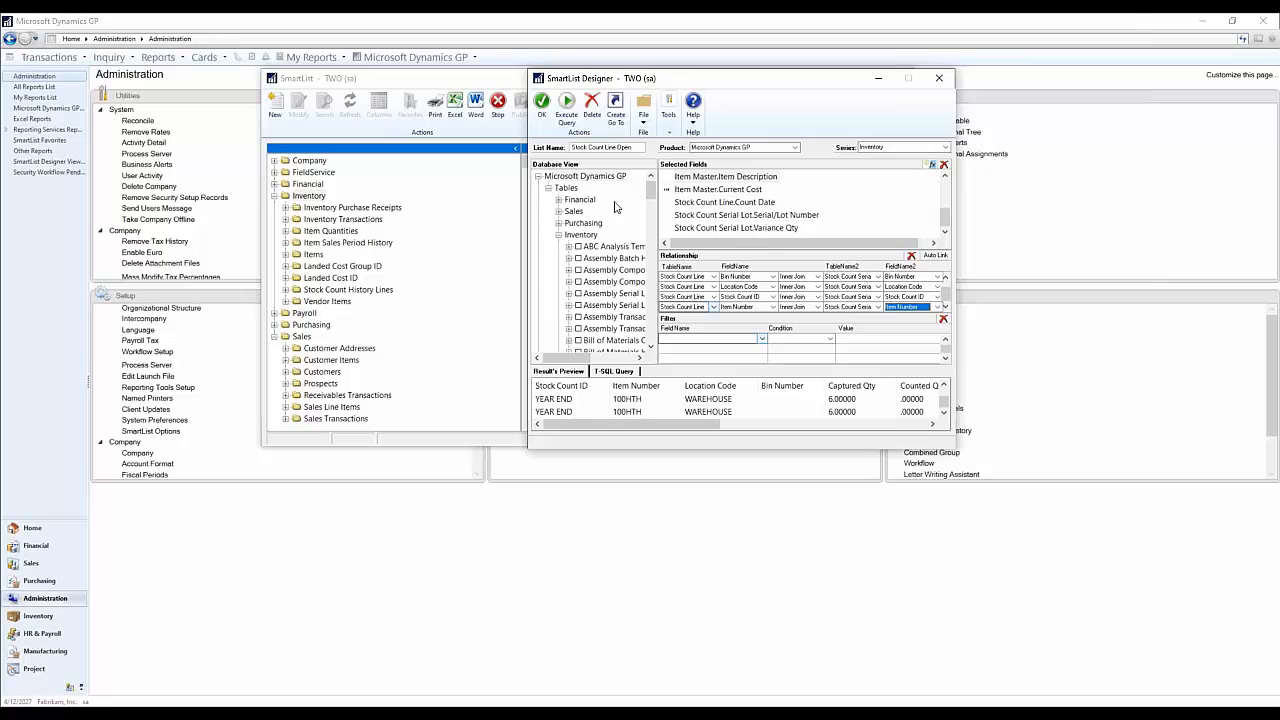
# Step: Execute the query again and review the preview rows and columns, widening Serial/Lot Number to read its full values
pyautogui.click(567, 102)
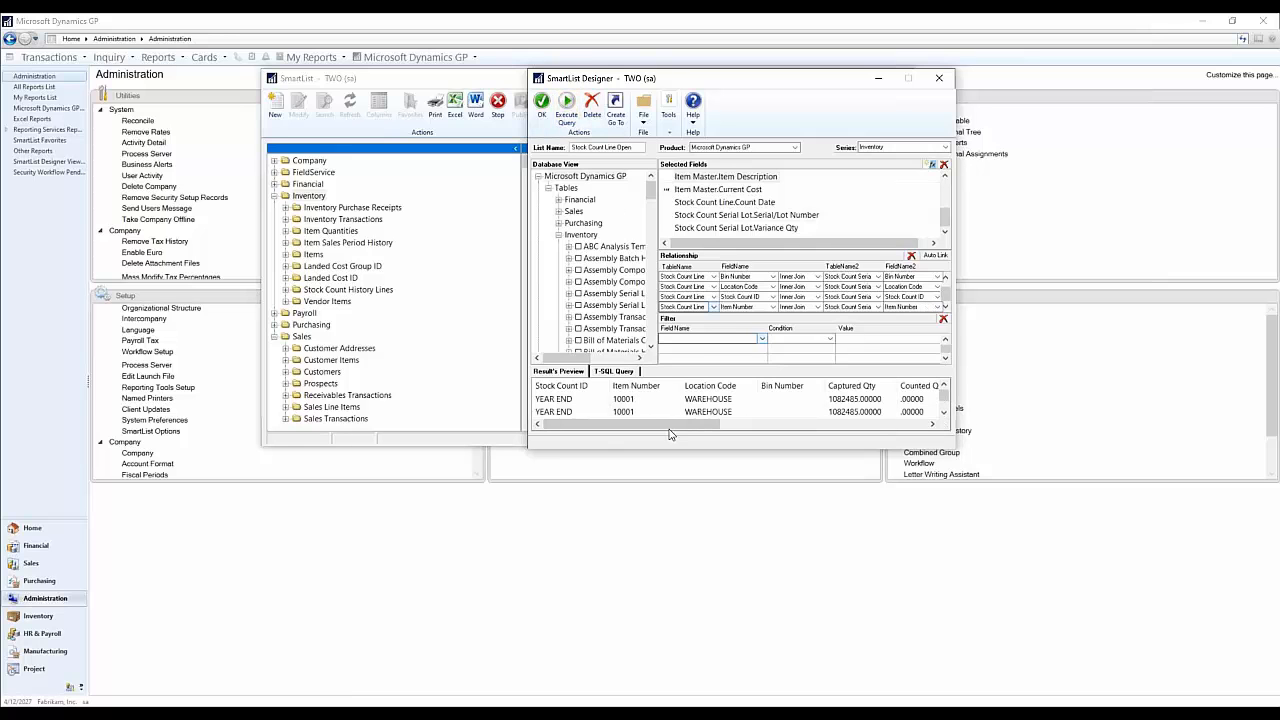
pyautogui.moveTo(670, 433); pyautogui.dragTo(908, 426)
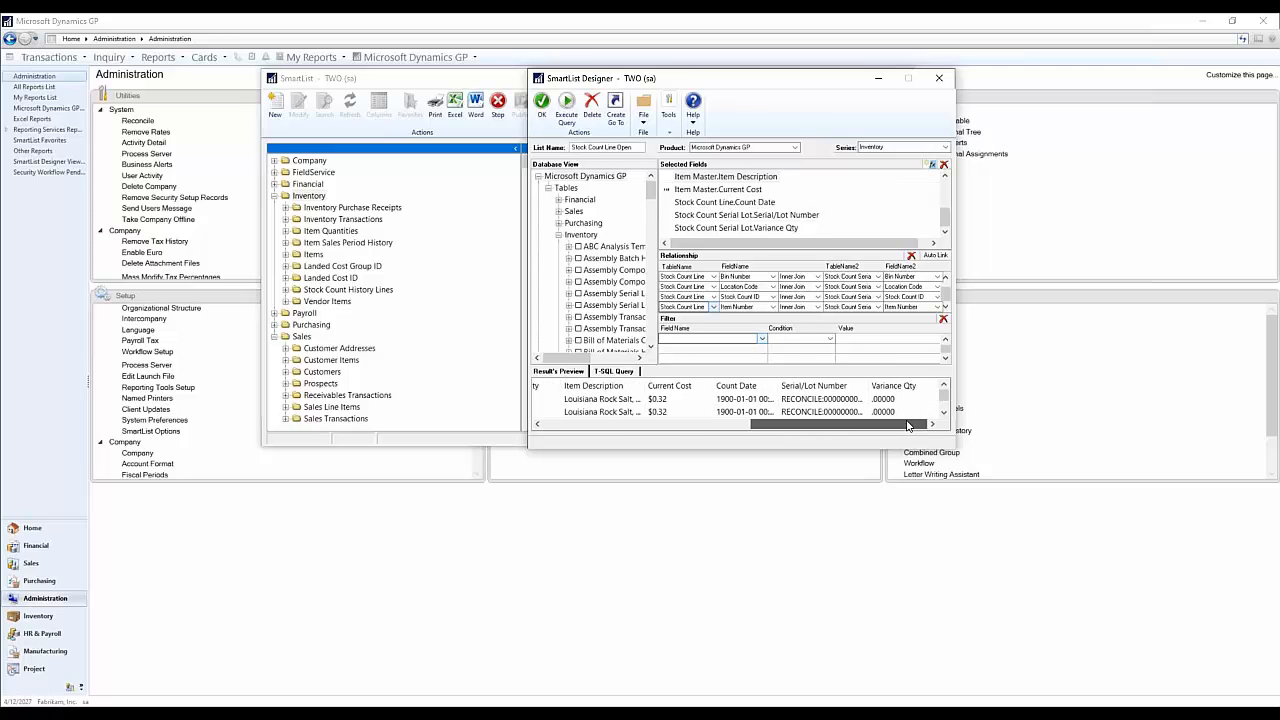
pyautogui.moveTo(866, 386); pyautogui.dragTo(898, 387)
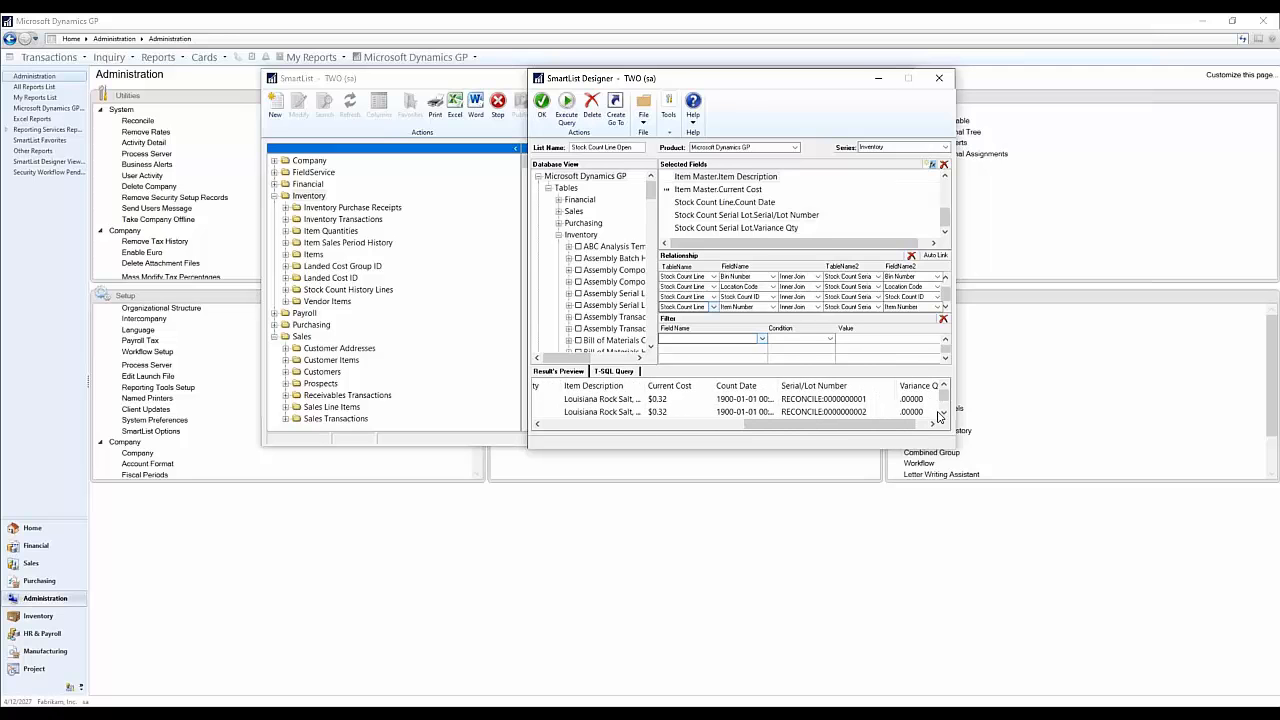
pyautogui.click(942, 413)
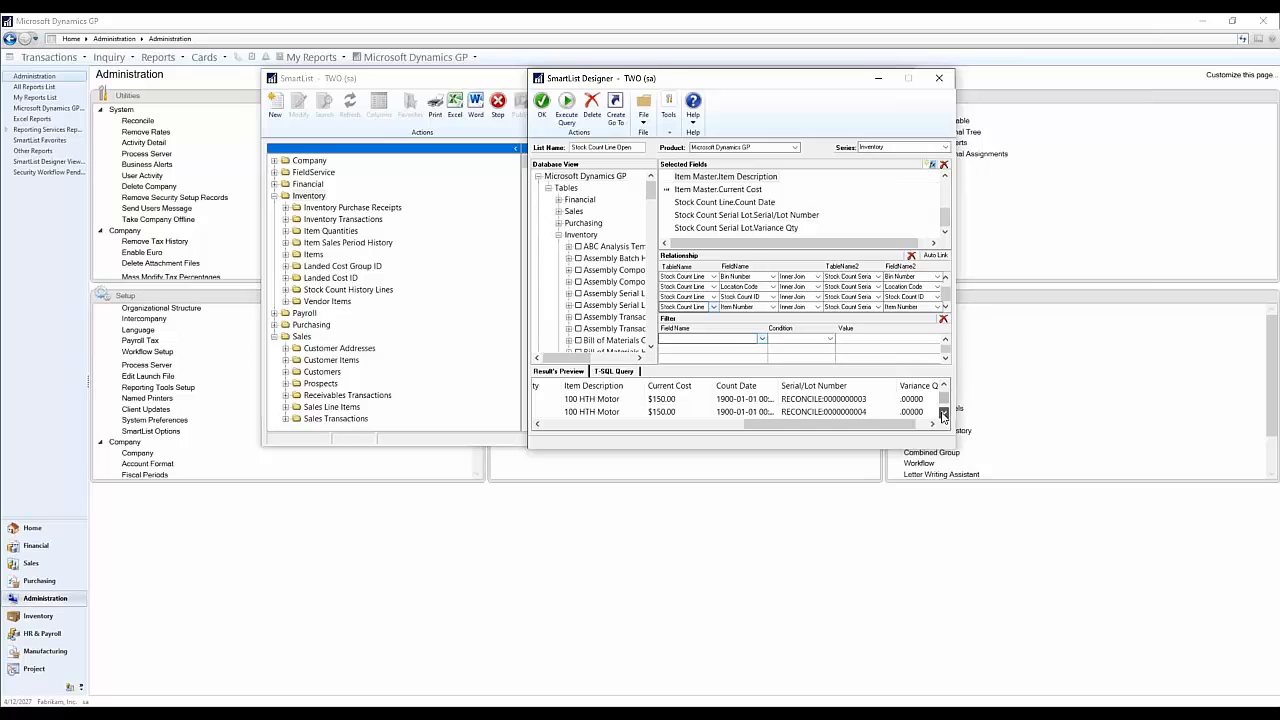
pyautogui.click(943, 413)
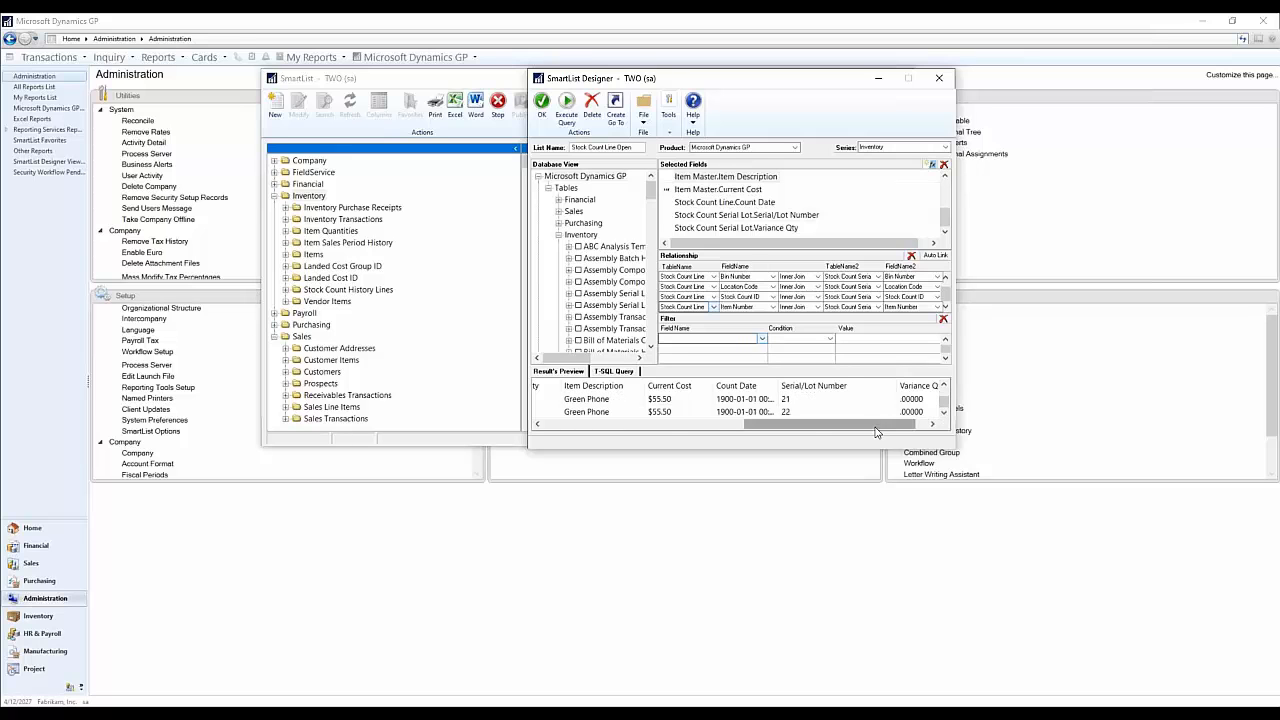
pyautogui.moveTo(878, 428); pyautogui.dragTo(578, 445)
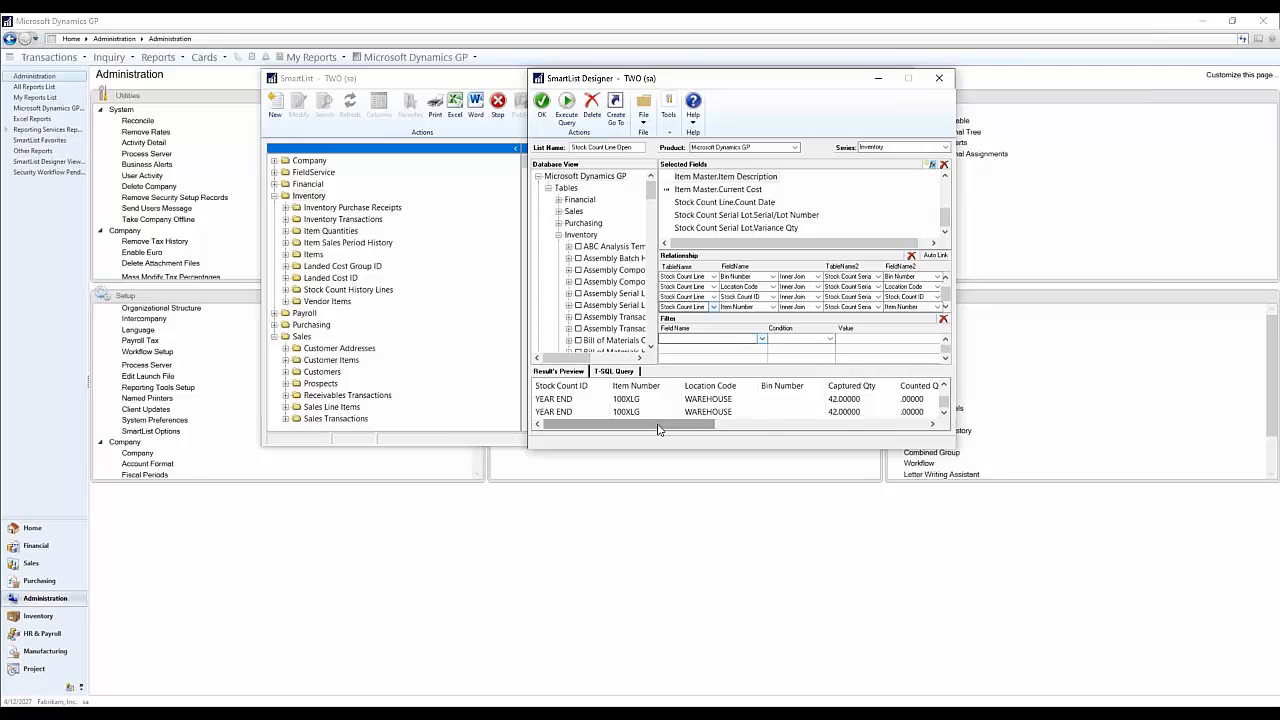
pyautogui.moveTo(679, 417); pyautogui.dragTo(891, 425)
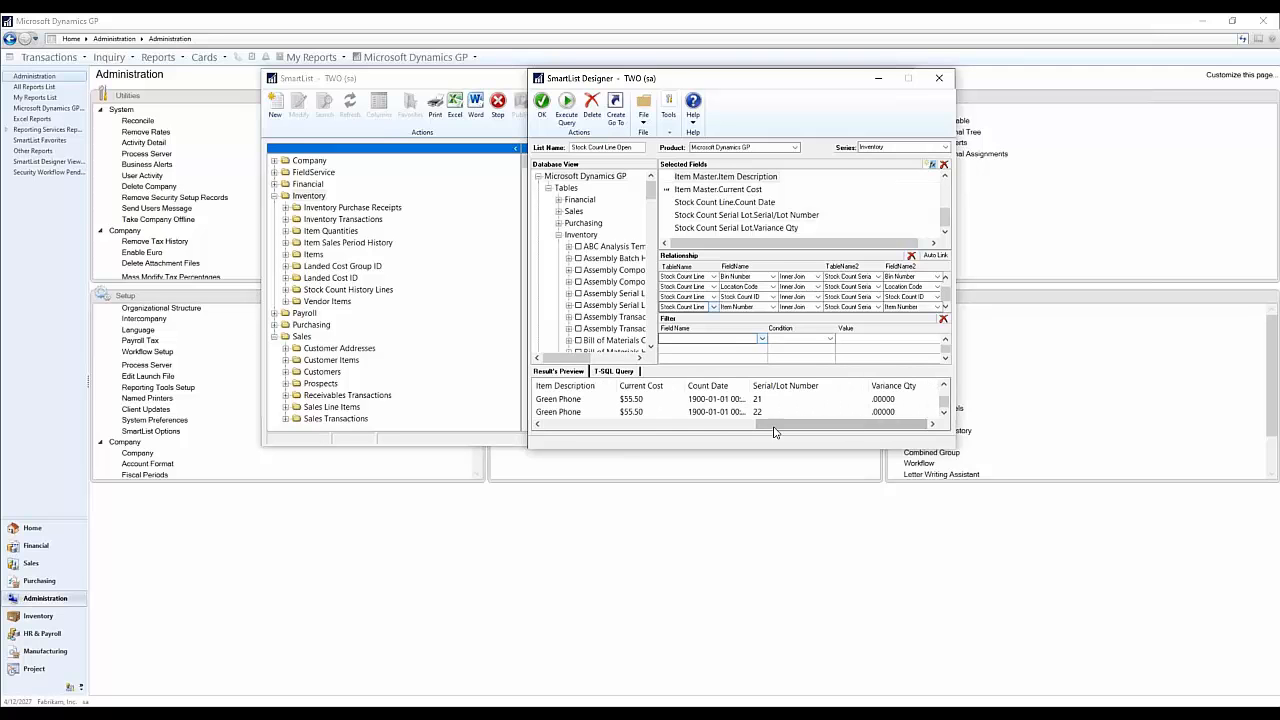
pyautogui.moveTo(803, 429); pyautogui.dragTo(565, 440)
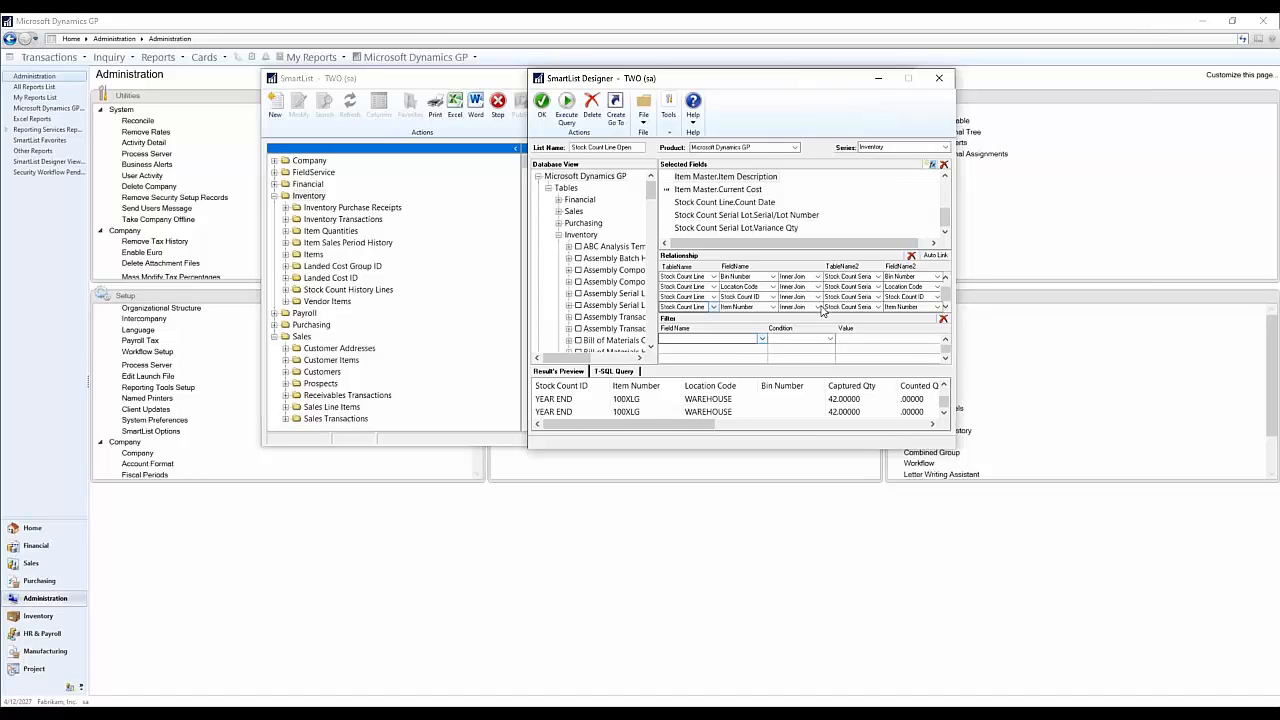
# Step: Save the Stock Count Line Open design and maximize the SmartList window to view all its columns
pyautogui.click(541, 108)
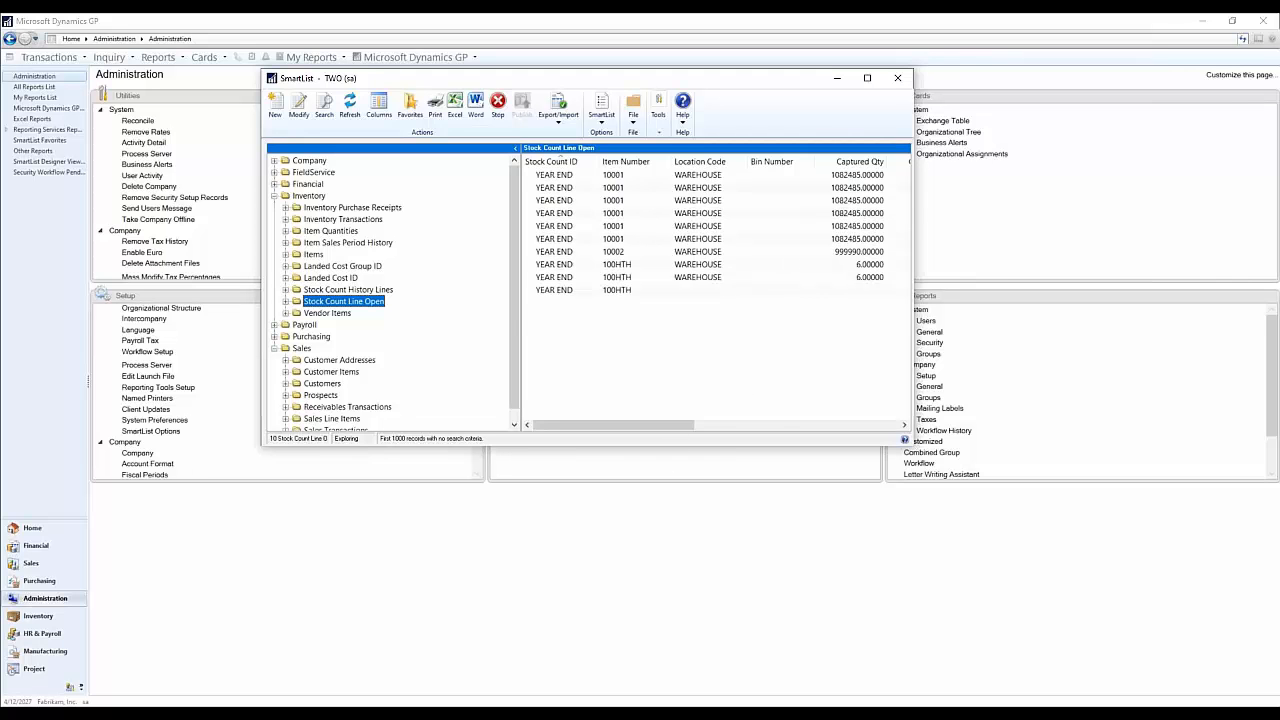
pyautogui.moveTo(675, 425); pyautogui.dragTo(868, 443)
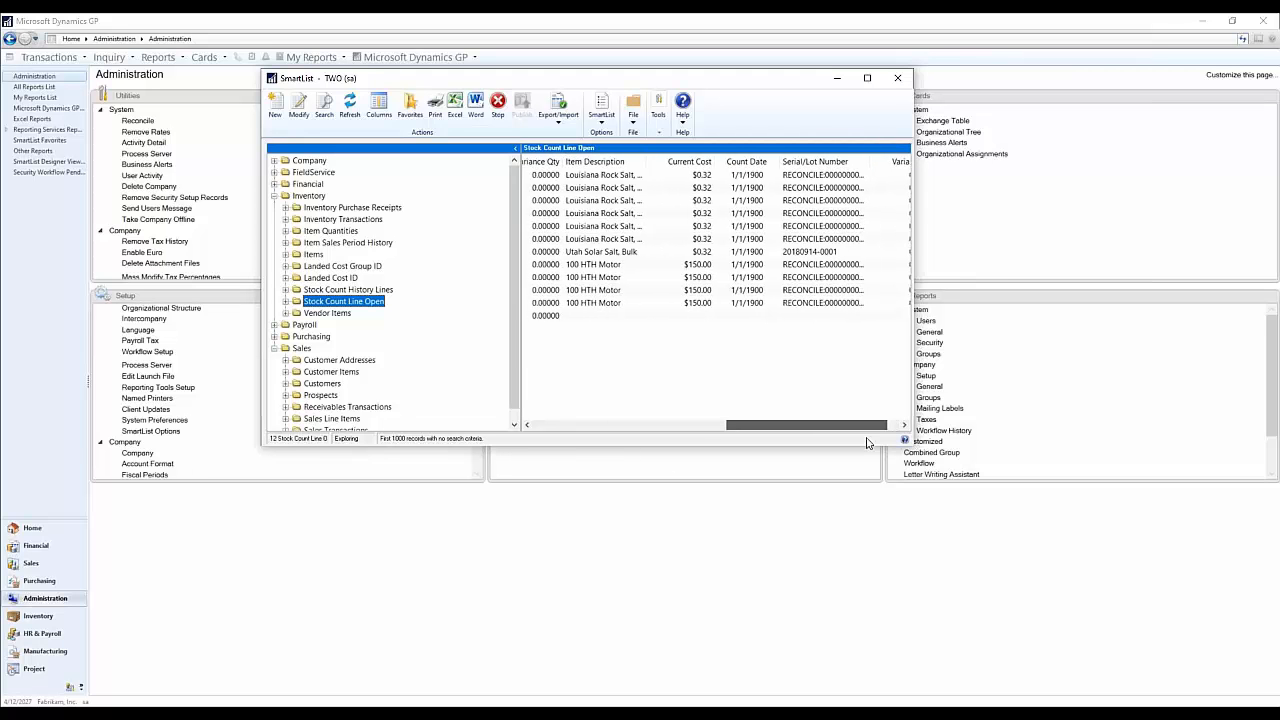
pyautogui.click(867, 77)
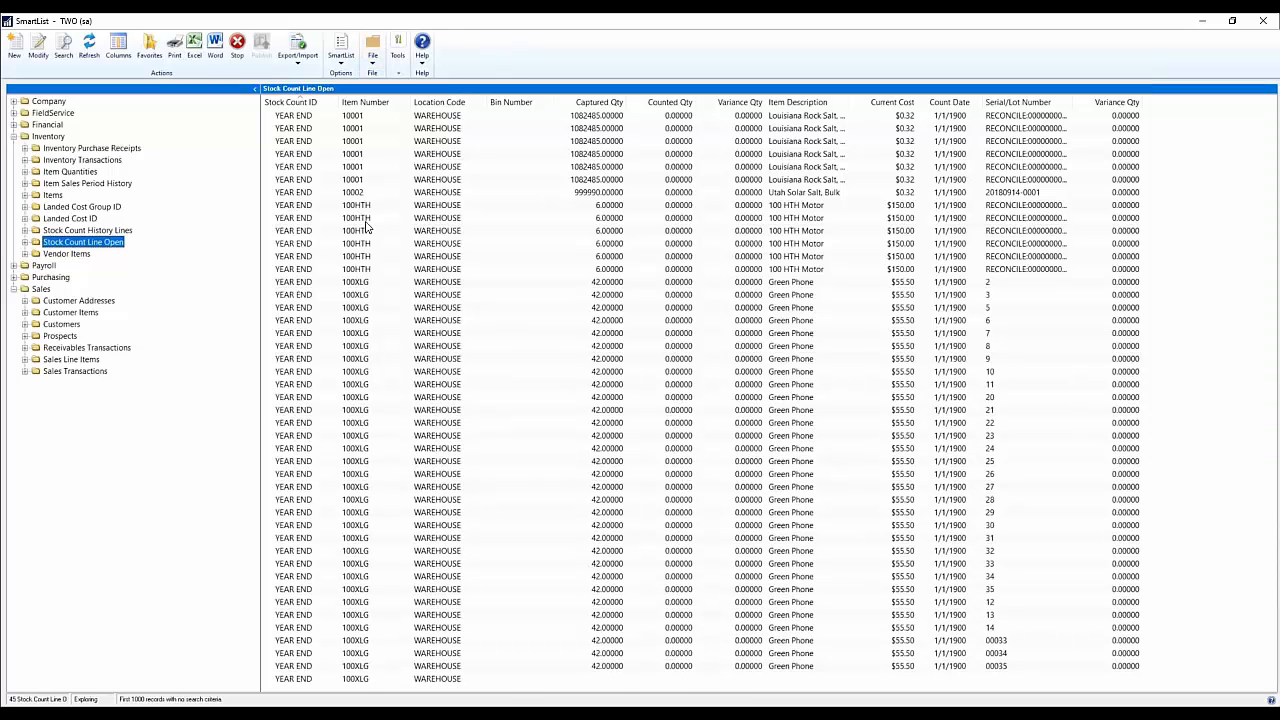
# Step: Switch to the main Dynamics GP window, open Stock Count Entry under Inventory and bring up the YEAR END count
pyautogui.click(407, 713)
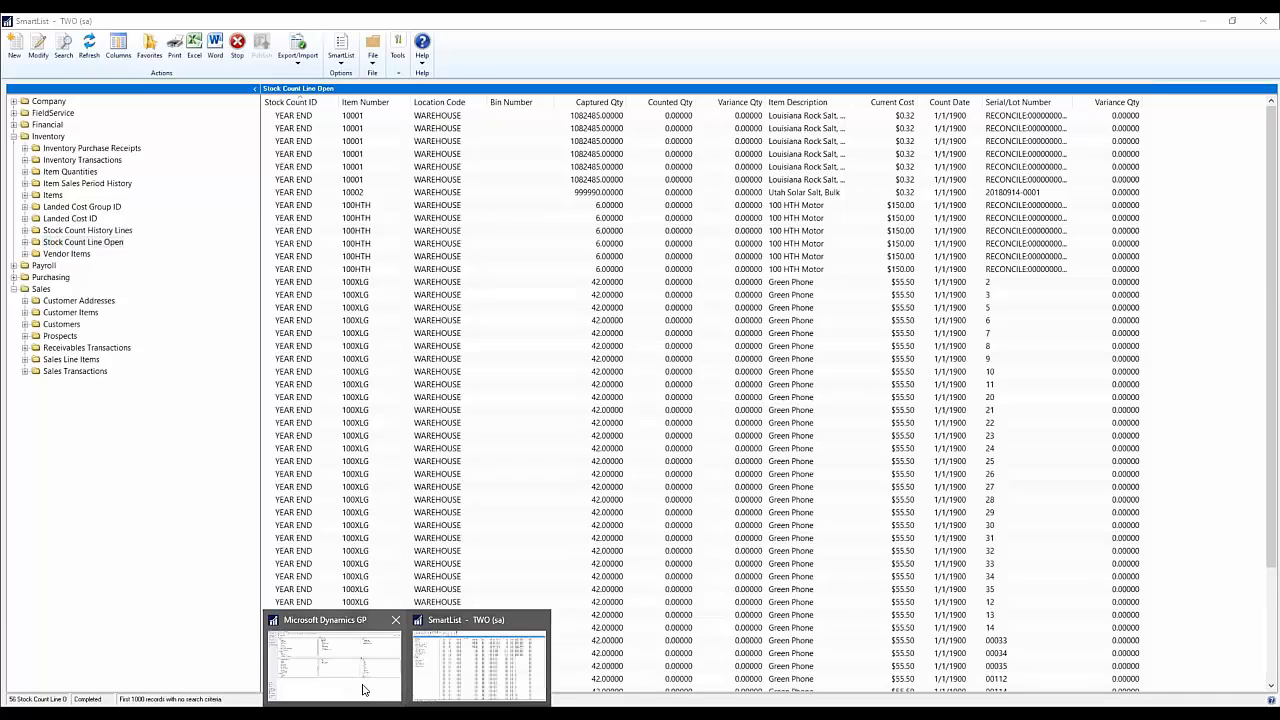
pyautogui.click(364, 689)
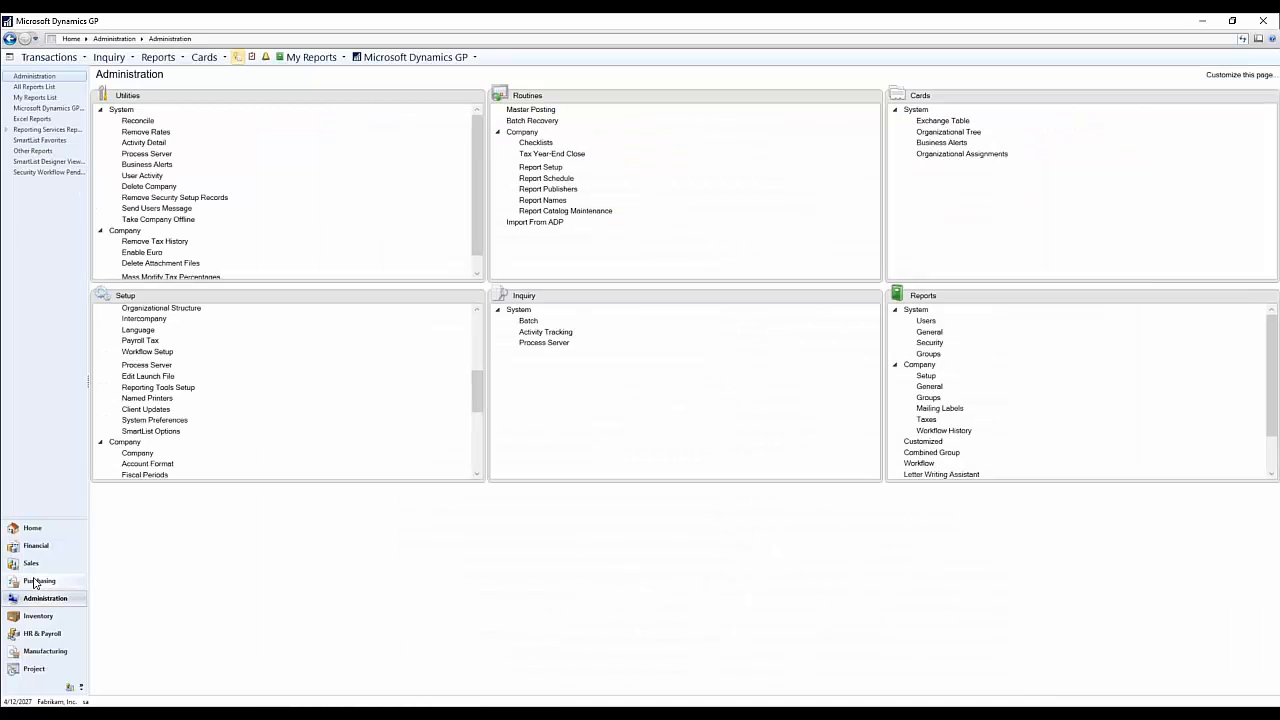
pyautogui.click(40, 616)
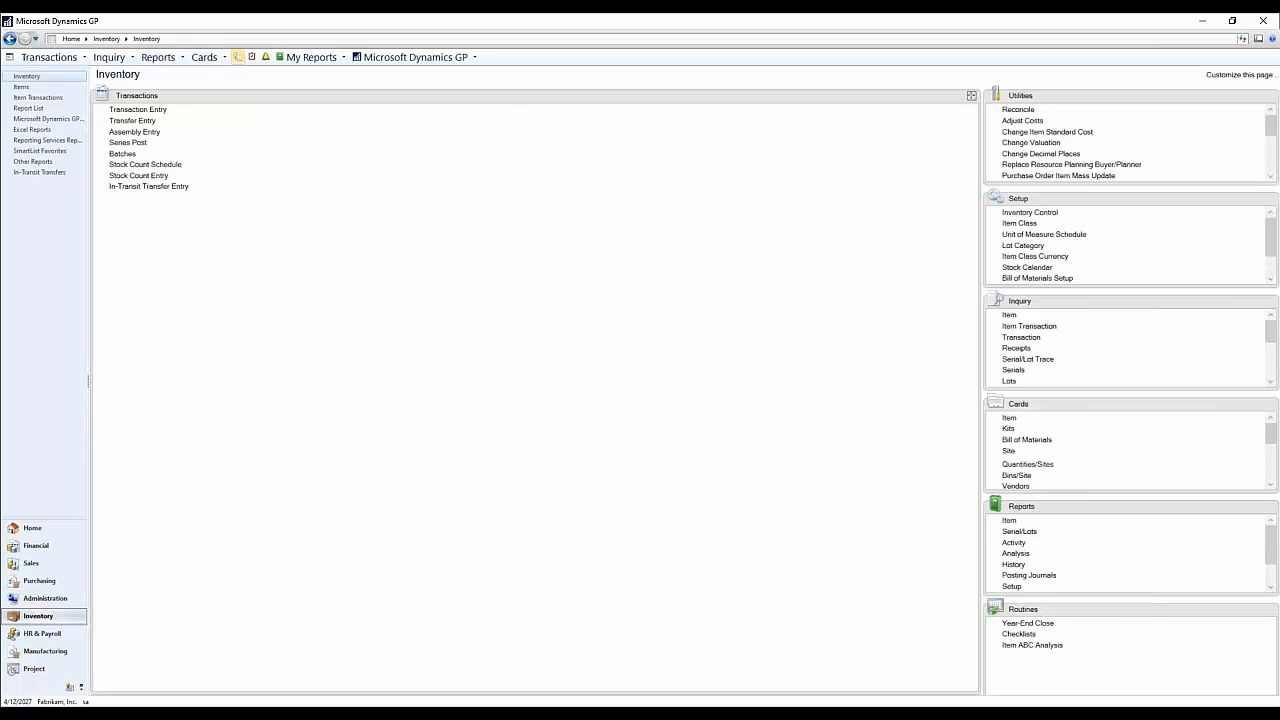
pyautogui.click(160, 176)
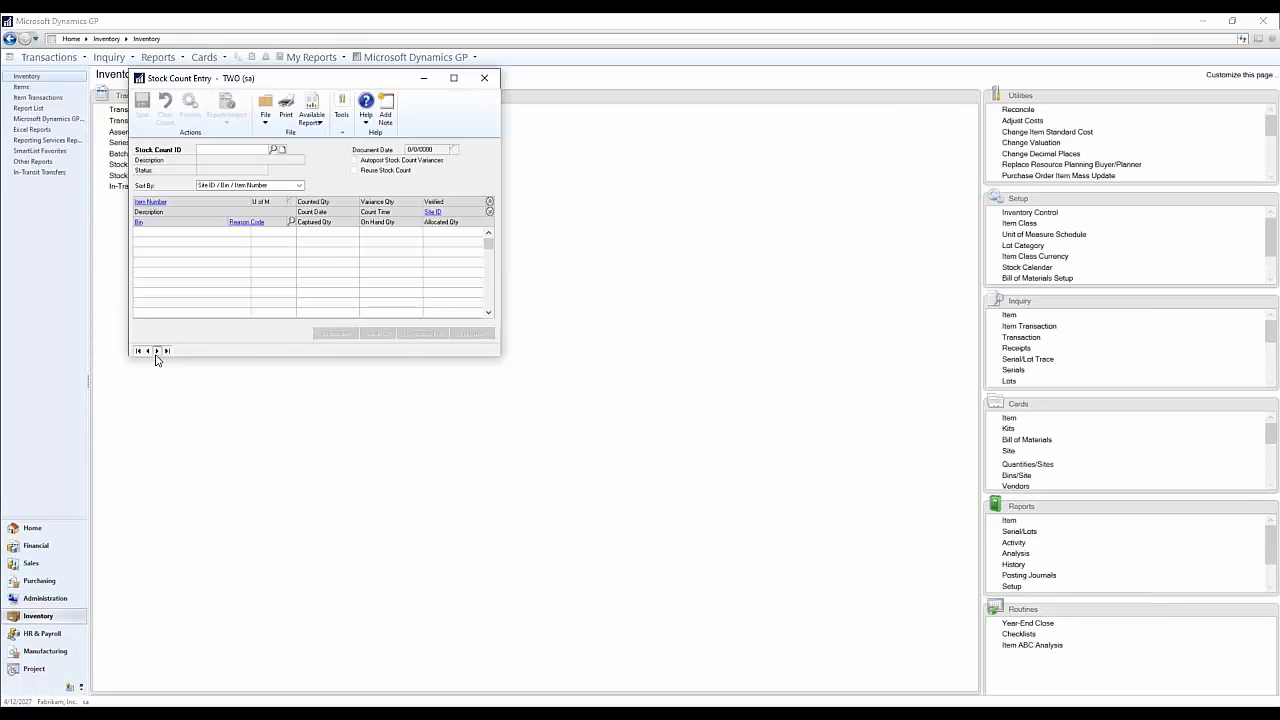
pyautogui.click(157, 352)
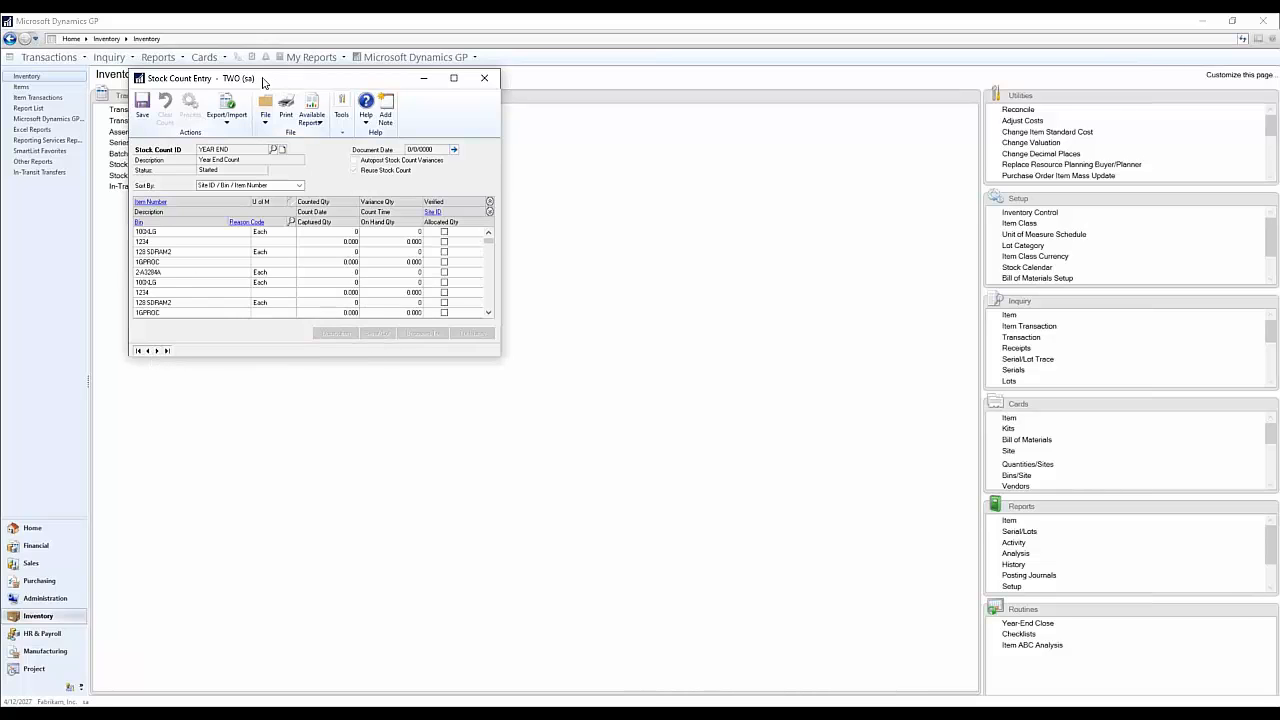
# Step: Move the Stock Count Entry window slightly aside and switch back to the SmartList window
pyautogui.moveTo(263, 82); pyautogui.dragTo(213, 77)
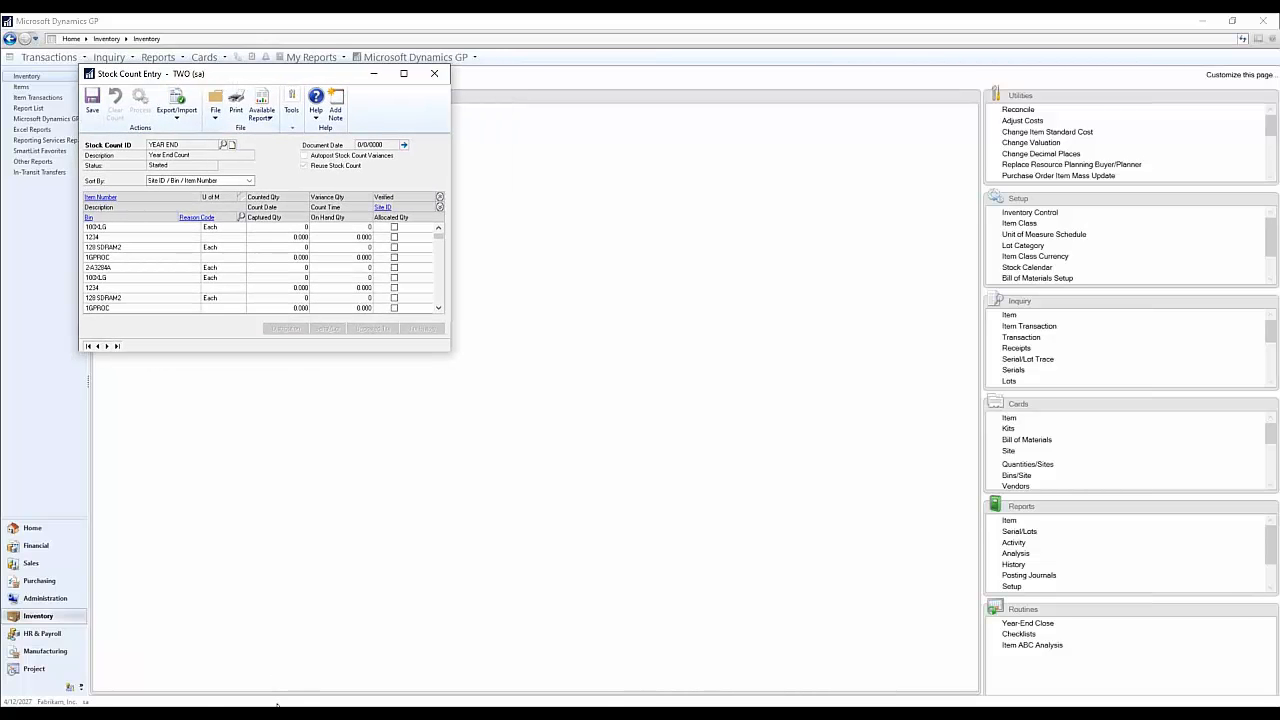
pyautogui.moveTo(277, 705)
pyautogui.click(440, 668)
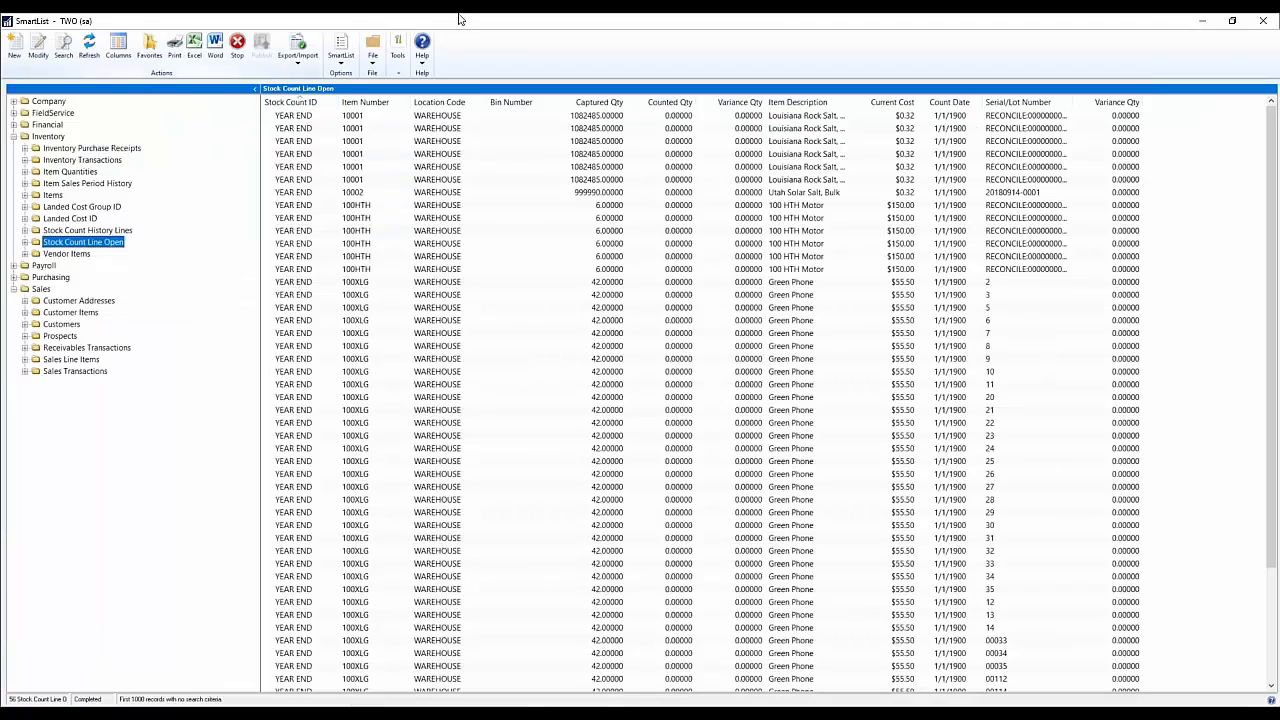
# Step: Restore the SmartList window beside Stock Count Entry, then open the serial number entry for the first 100XLG line and close it
pyautogui.moveTo(451, 26); pyautogui.dragTo(708, 71)
pyautogui.click(335, 236)
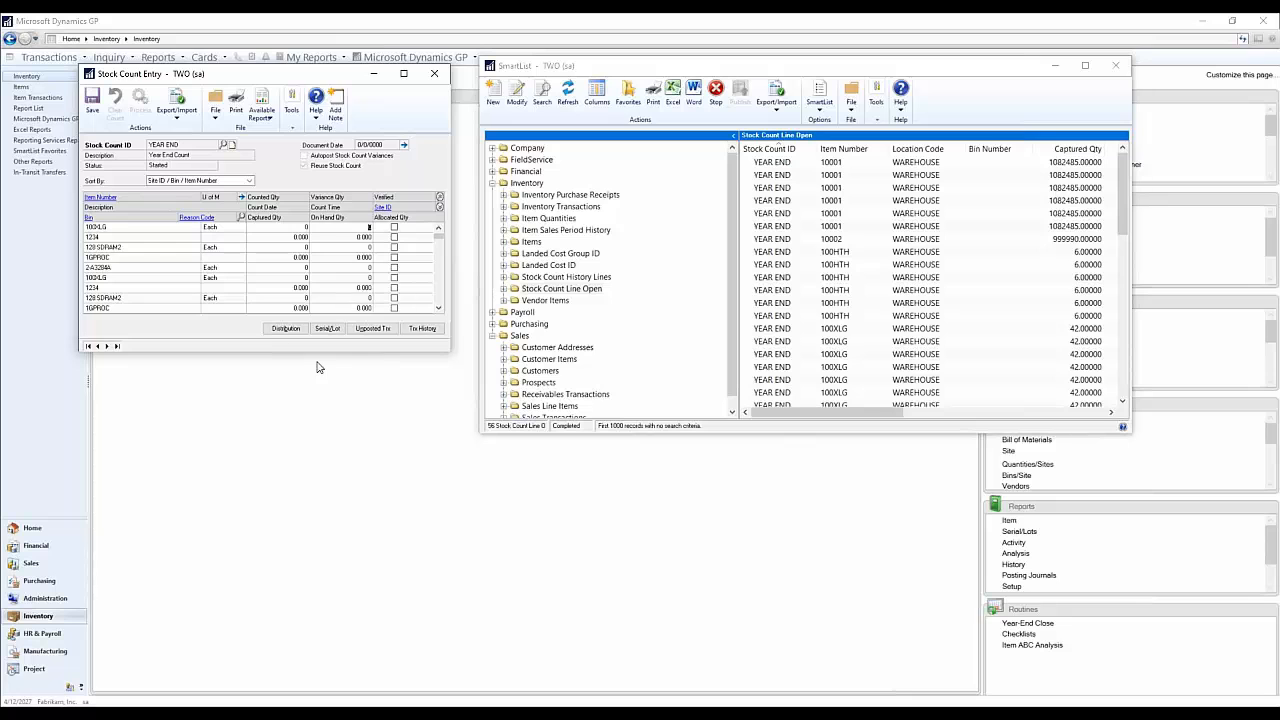
pyautogui.click(327, 329)
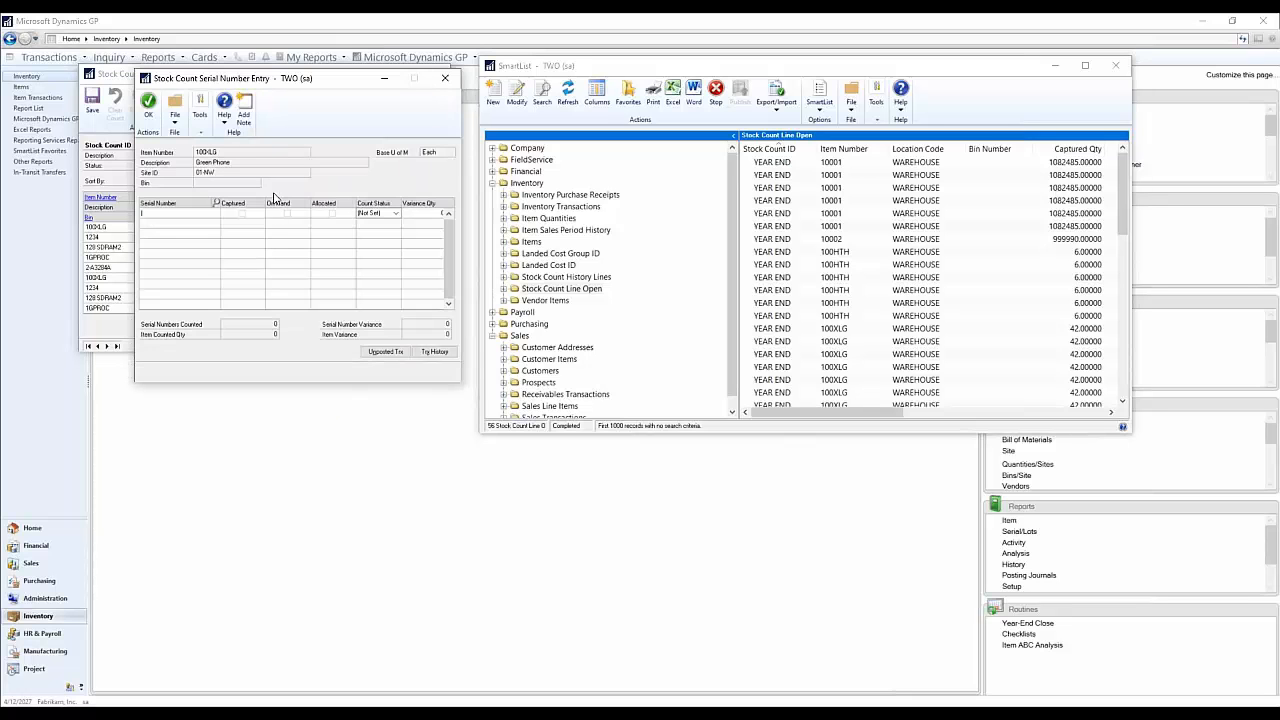
pyautogui.click(445, 78)
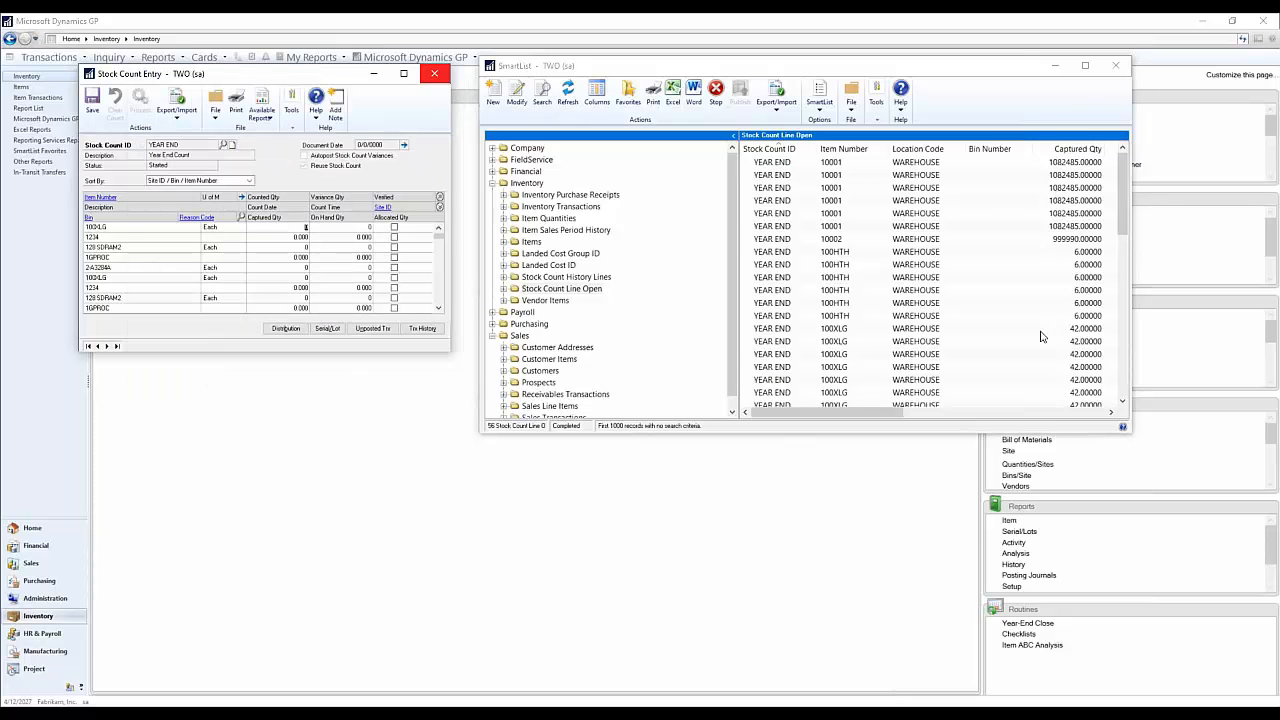
# Step: Compare the item lines in the Stock Count Line Open results with the YEAR END lines listed in Stock Count Entry
pyautogui.scroll(-10, 960, 330)
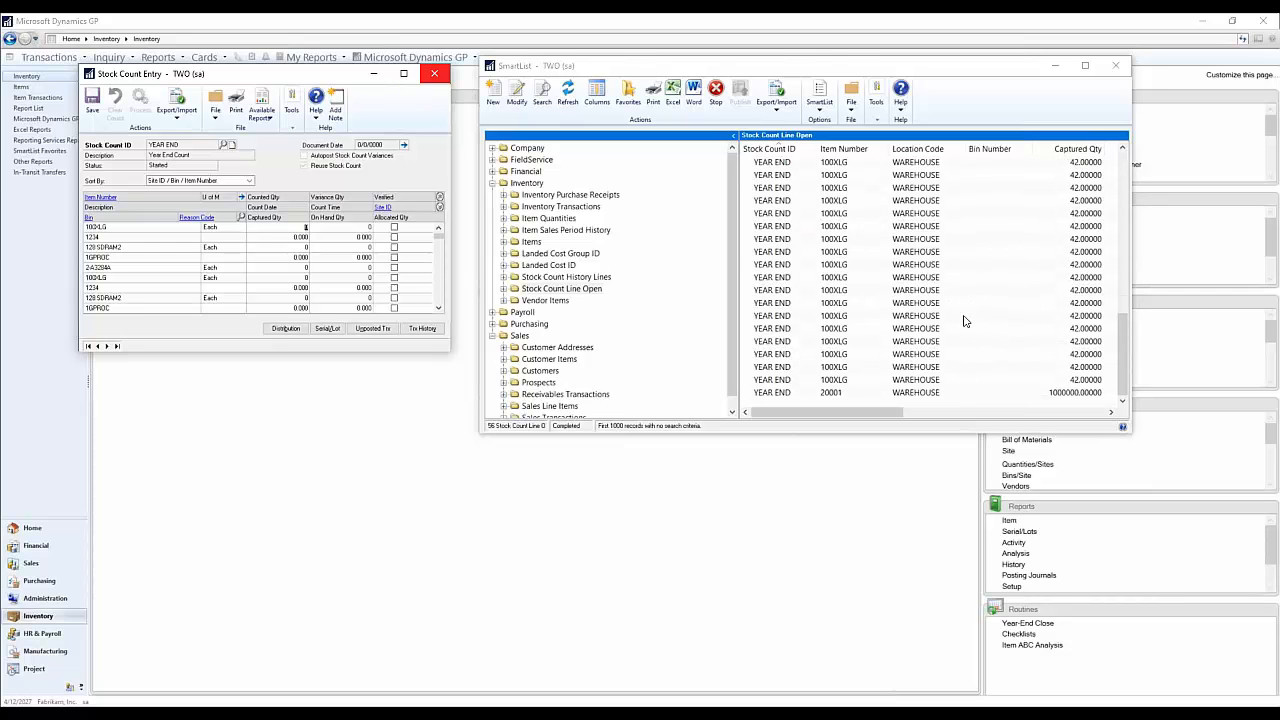
pyautogui.click(1007, 253)
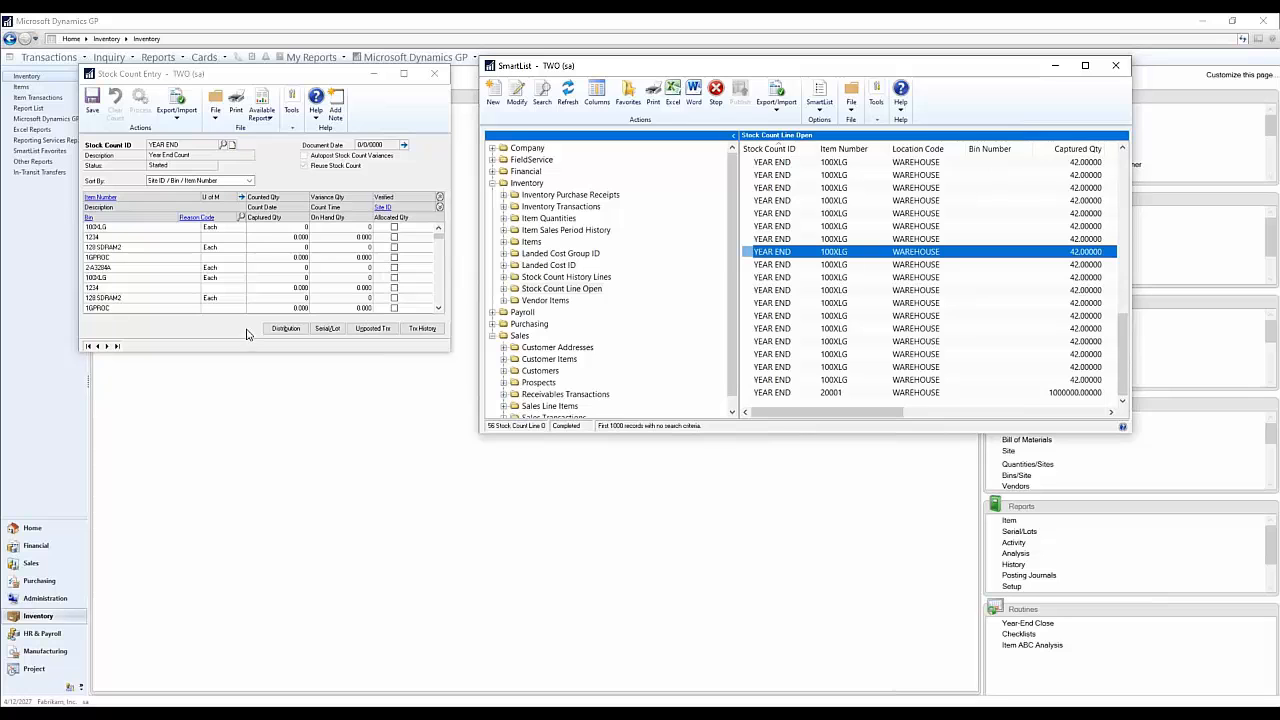
pyautogui.click(255, 231)
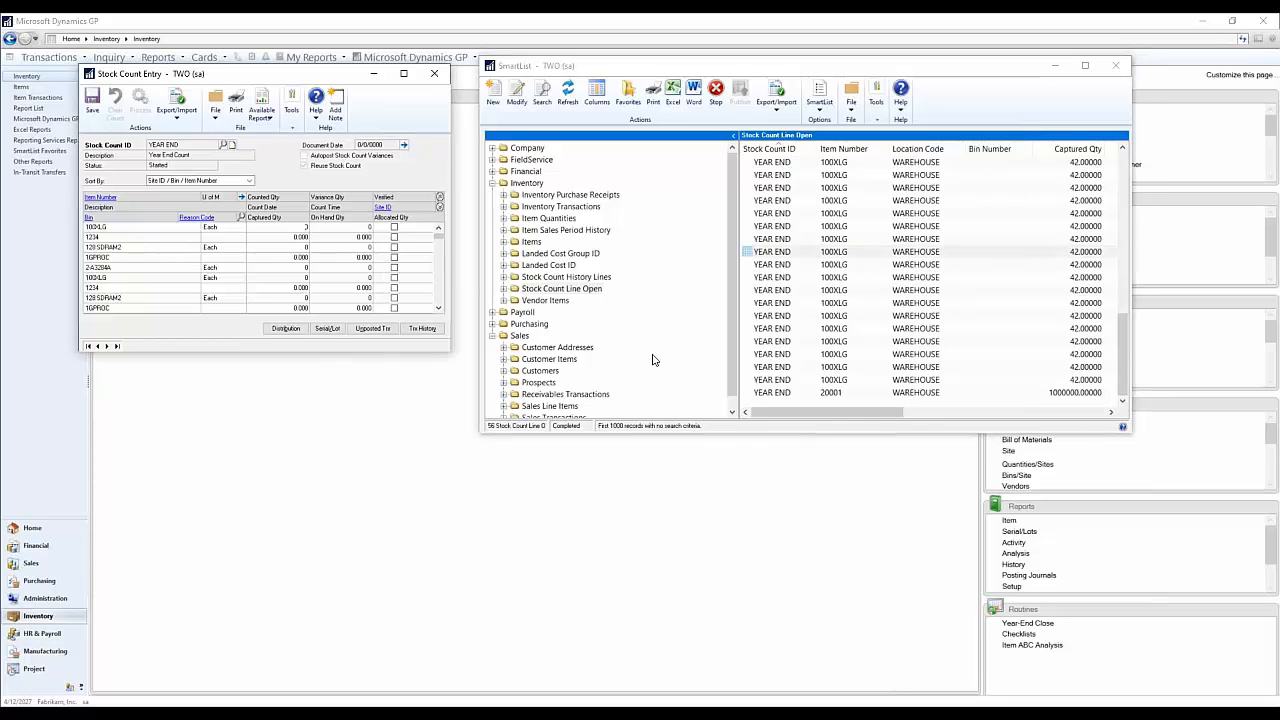
pyautogui.click(930, 392)
pyautogui.scroll(10, 935, 383)
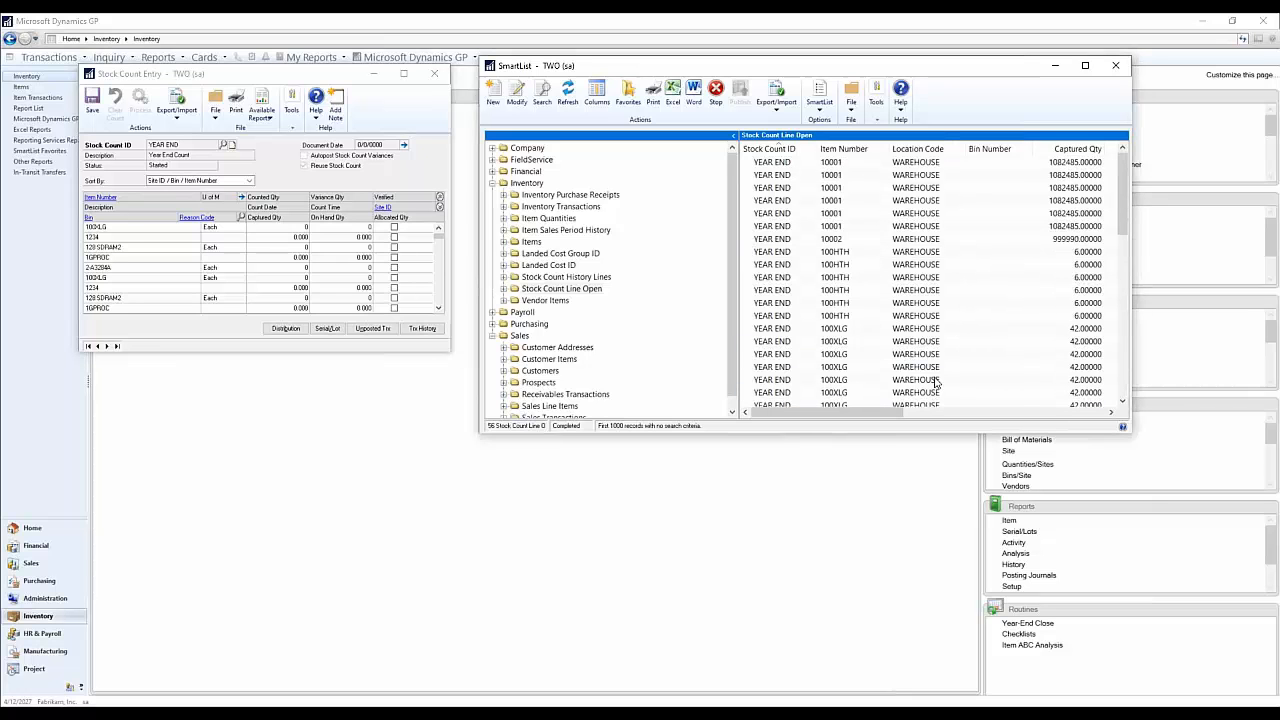
pyautogui.scroll(-5, 885, 333)
pyautogui.click(785, 352)
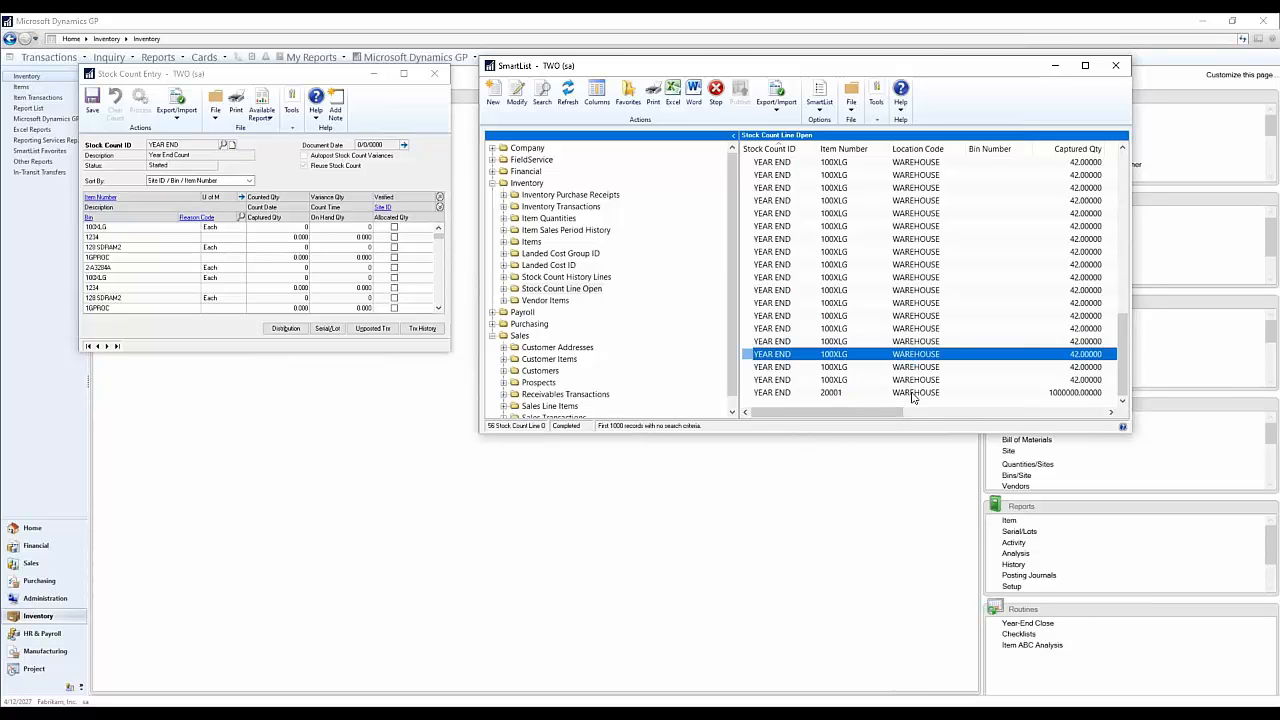
pyautogui.click(957, 394)
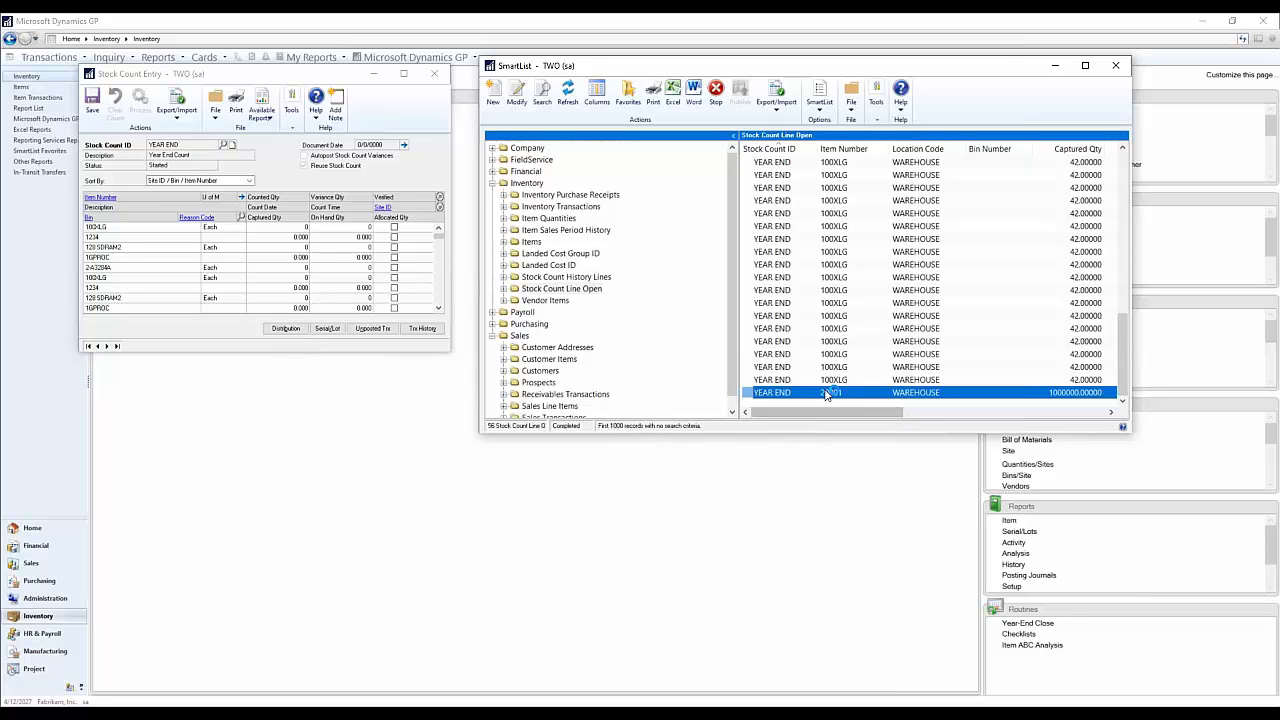
pyautogui.scroll(12, 843, 345)
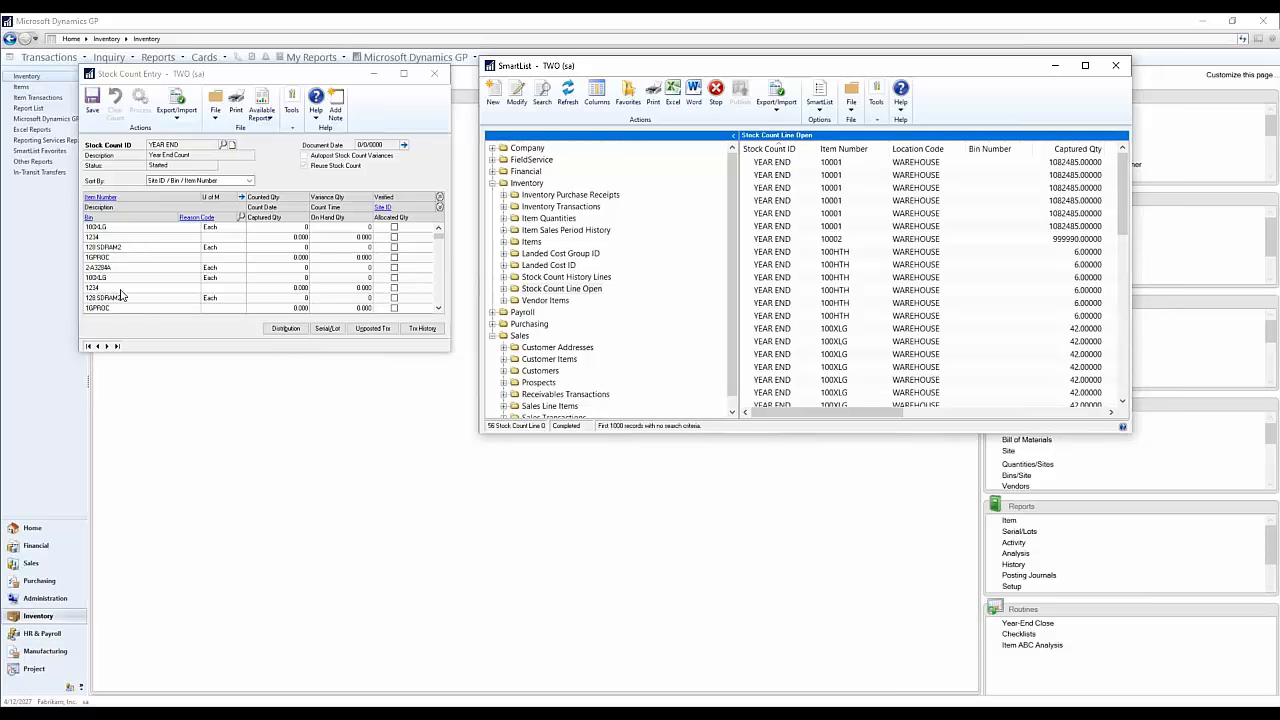
pyautogui.click(120, 296)
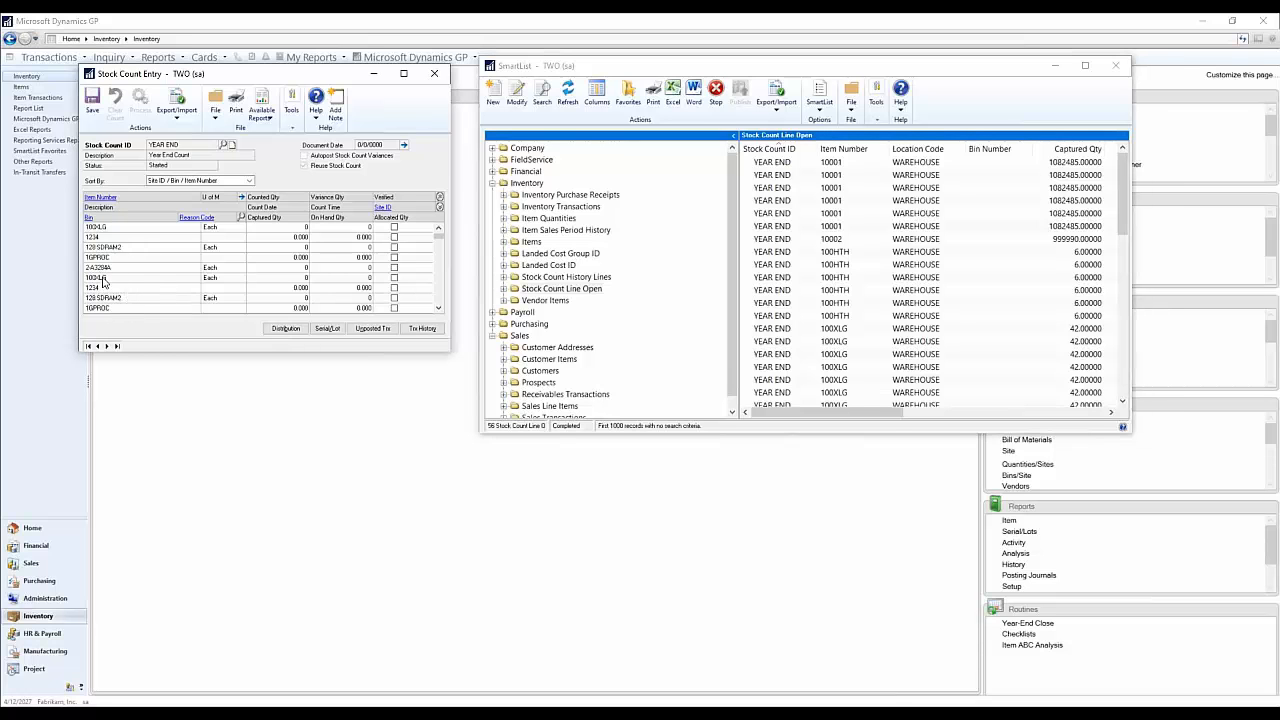
pyautogui.click(291, 237)
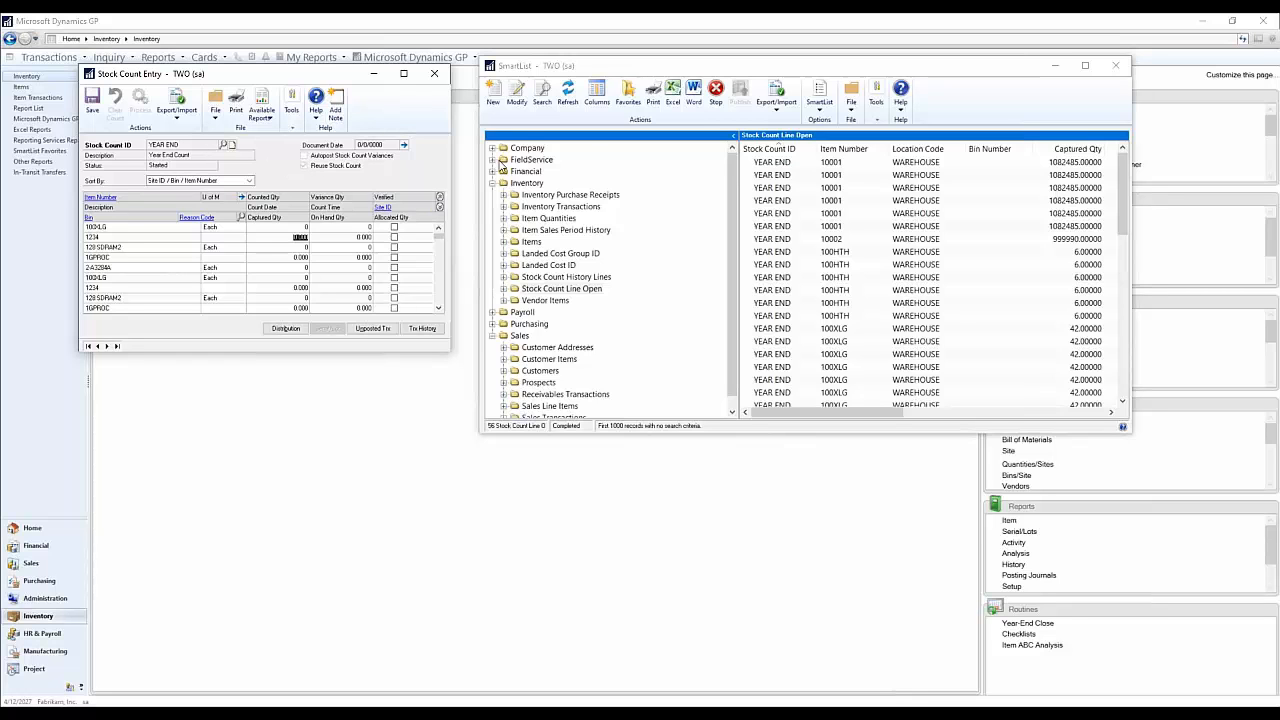
# Step: Open the Stock Count Line Open design for modification and set the Stock Count Line to Item Master Item Number relationship to Left Join
pyautogui.click(518, 94)
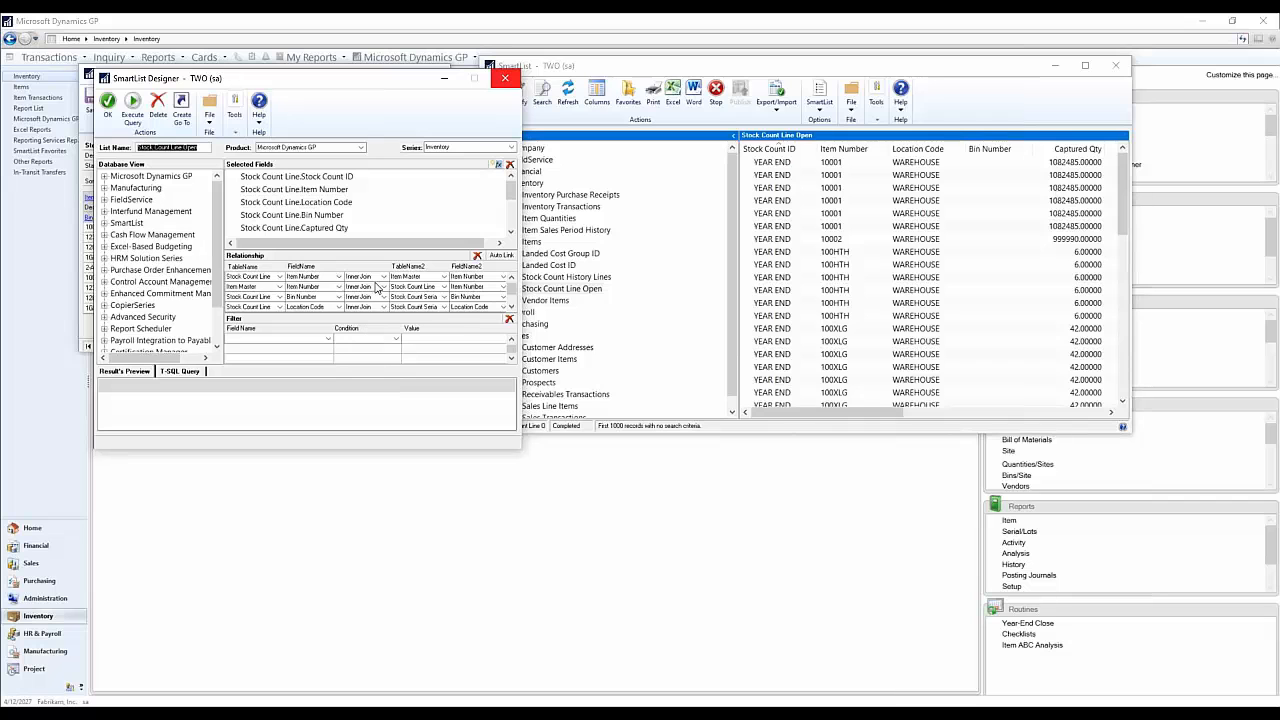
pyautogui.click(383, 276)
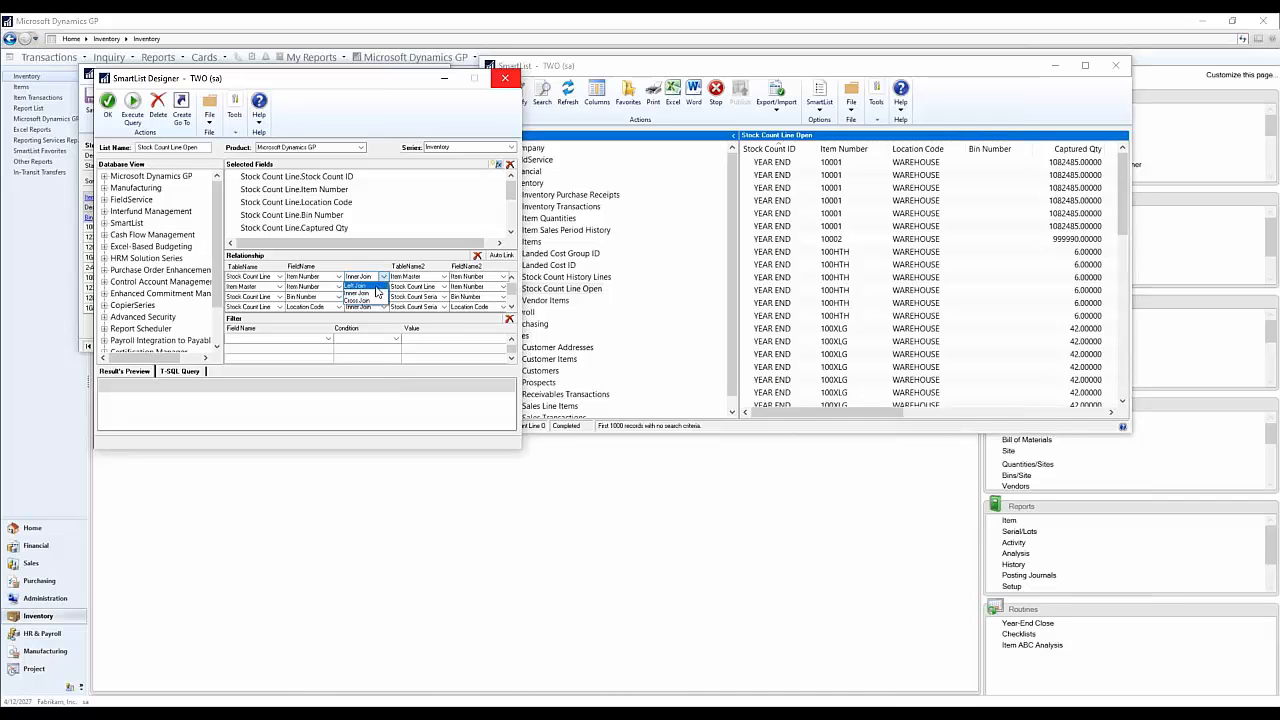
pyautogui.click(389, 287)
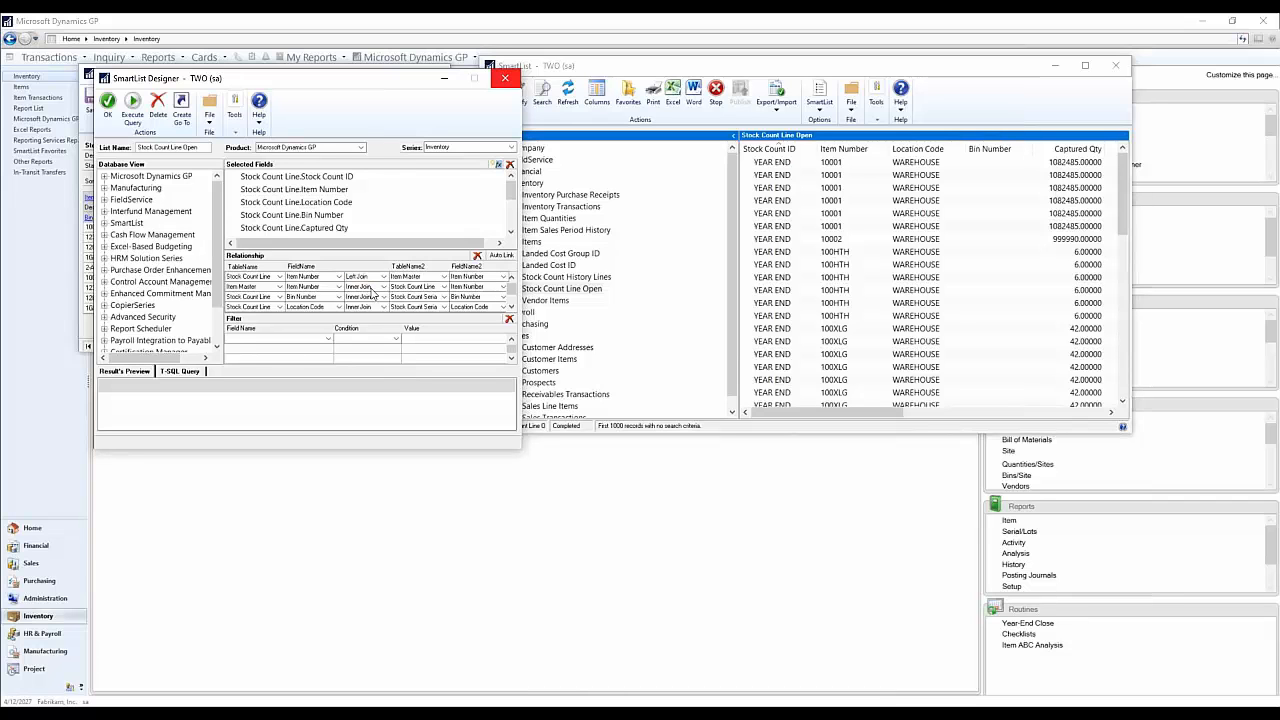
pyautogui.click(365, 287)
pyautogui.click(371, 302)
# Step: Set the Bin Number, Location Code, Stock Count ID and Item Number relationships between Stock Count Line and Stock Count Serial Lot to Left Join
pyautogui.click(375, 298)
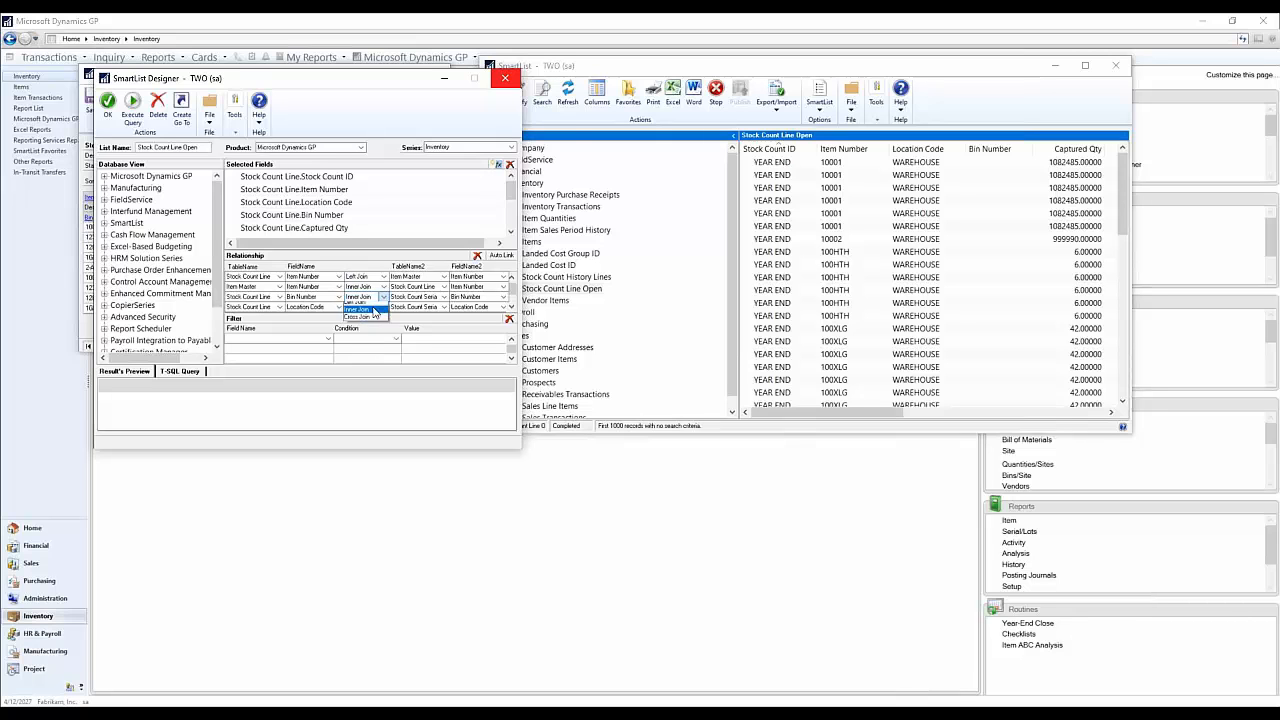
pyautogui.click(371, 311)
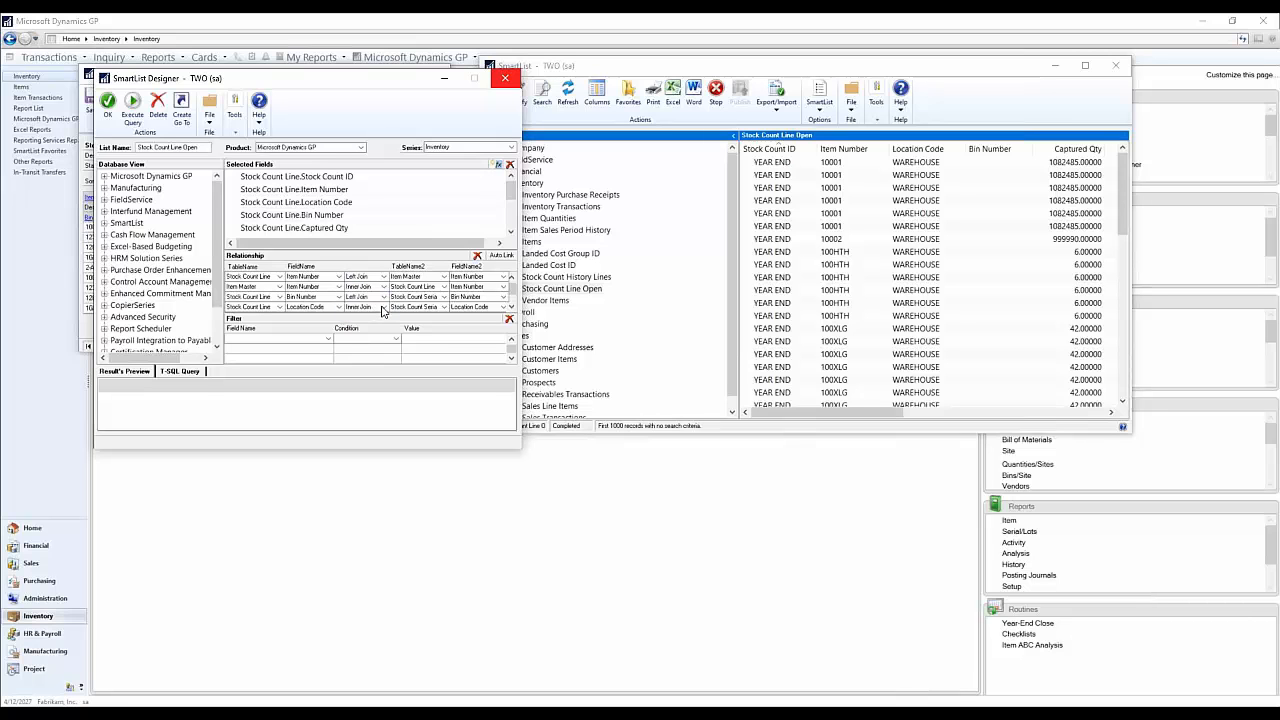
pyautogui.click(383, 308)
pyautogui.click(366, 321)
pyautogui.click(512, 308)
pyautogui.click(512, 308)
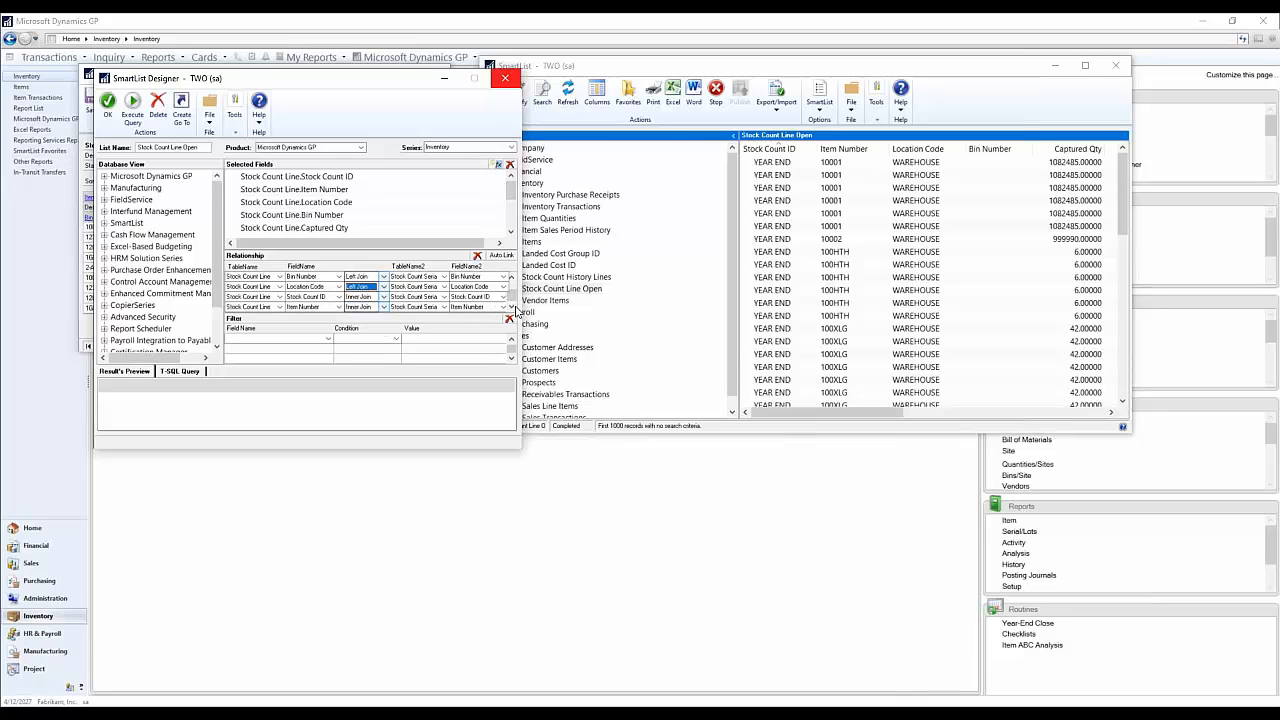
pyautogui.click(383, 297)
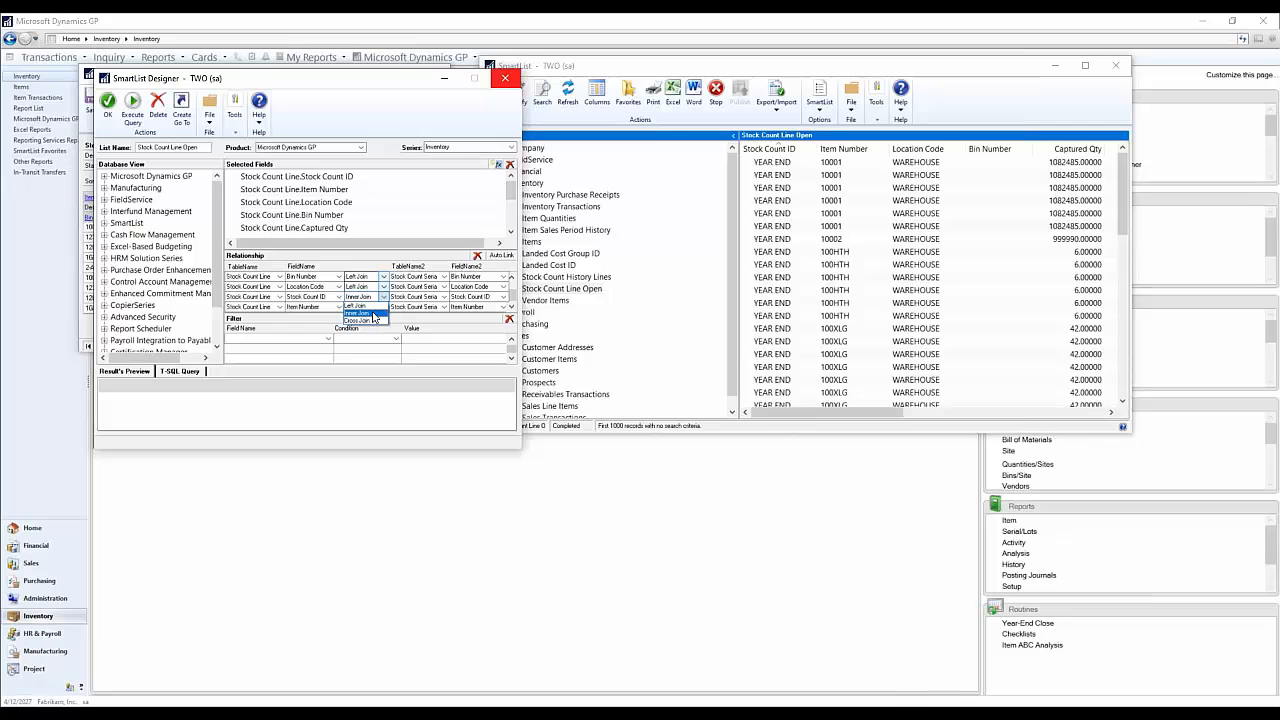
pyautogui.click(366, 307)
pyautogui.click(372, 308)
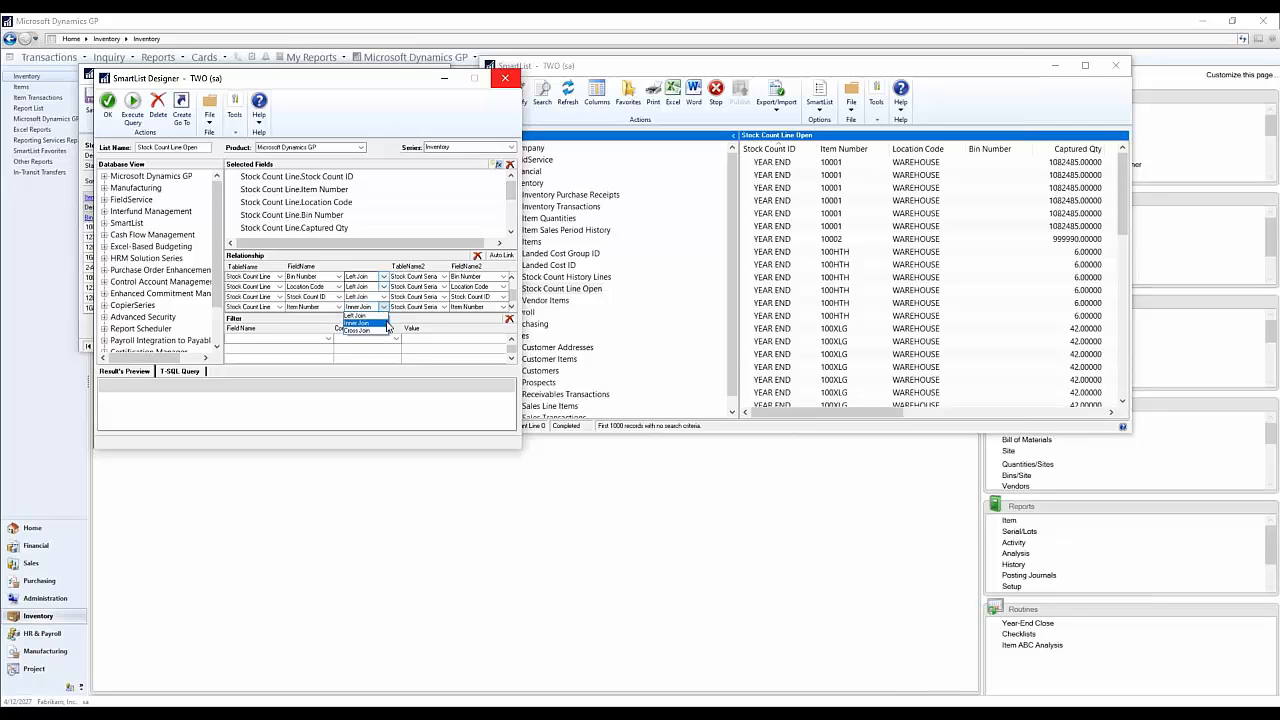
pyautogui.click(366, 318)
# Step: Check the join types across all relationship rows and save the modified Stock Count Line Open design
pyautogui.click(512, 308)
pyautogui.click(512, 308)
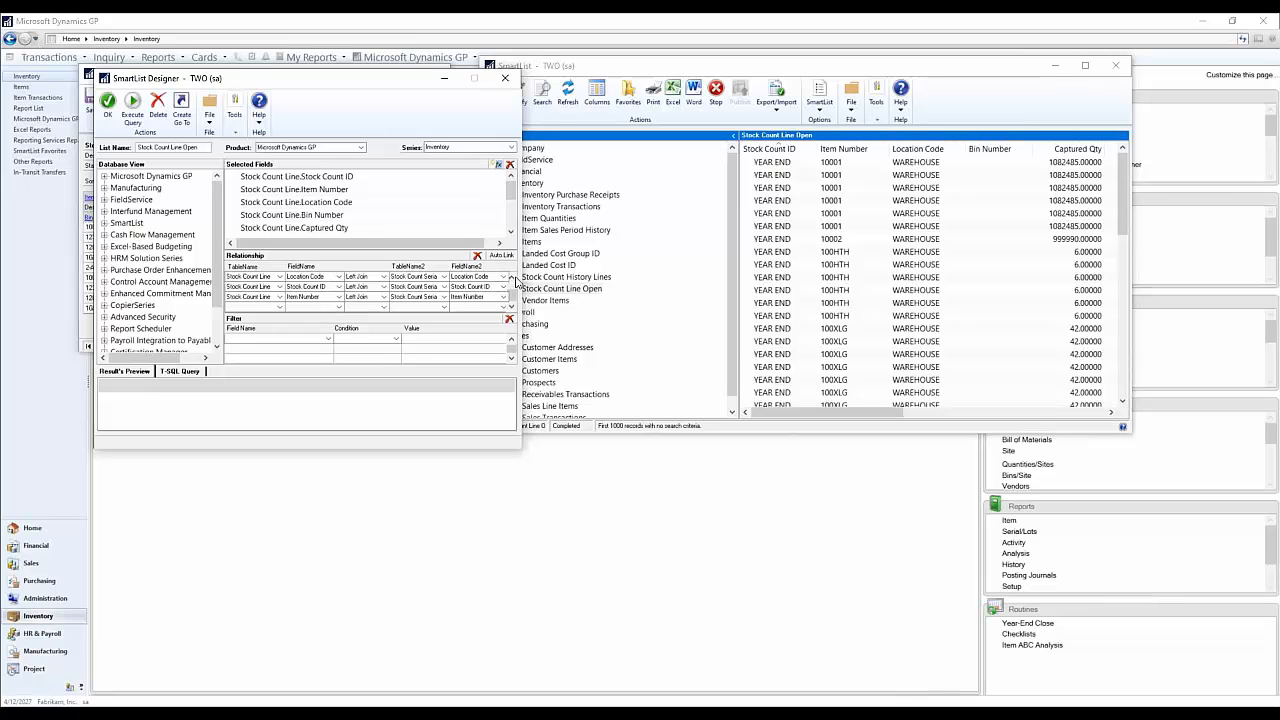
pyautogui.click(512, 280)
pyautogui.click(512, 280)
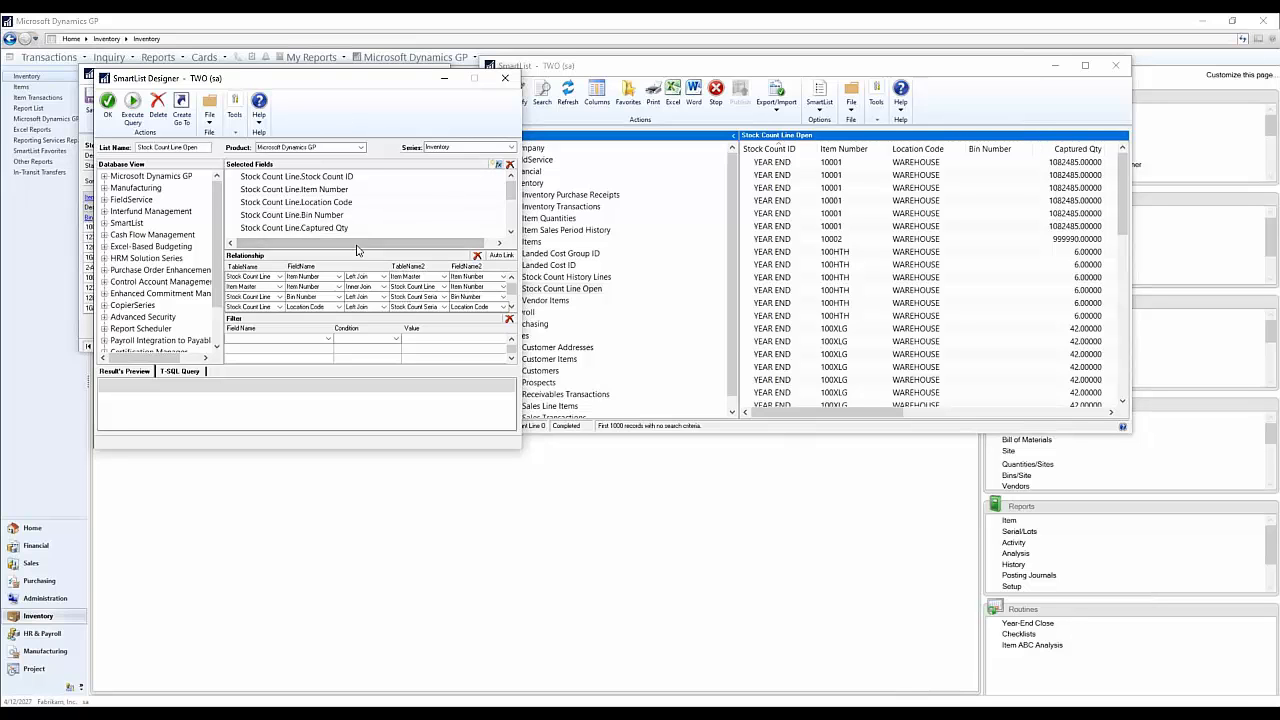
pyautogui.click(108, 104)
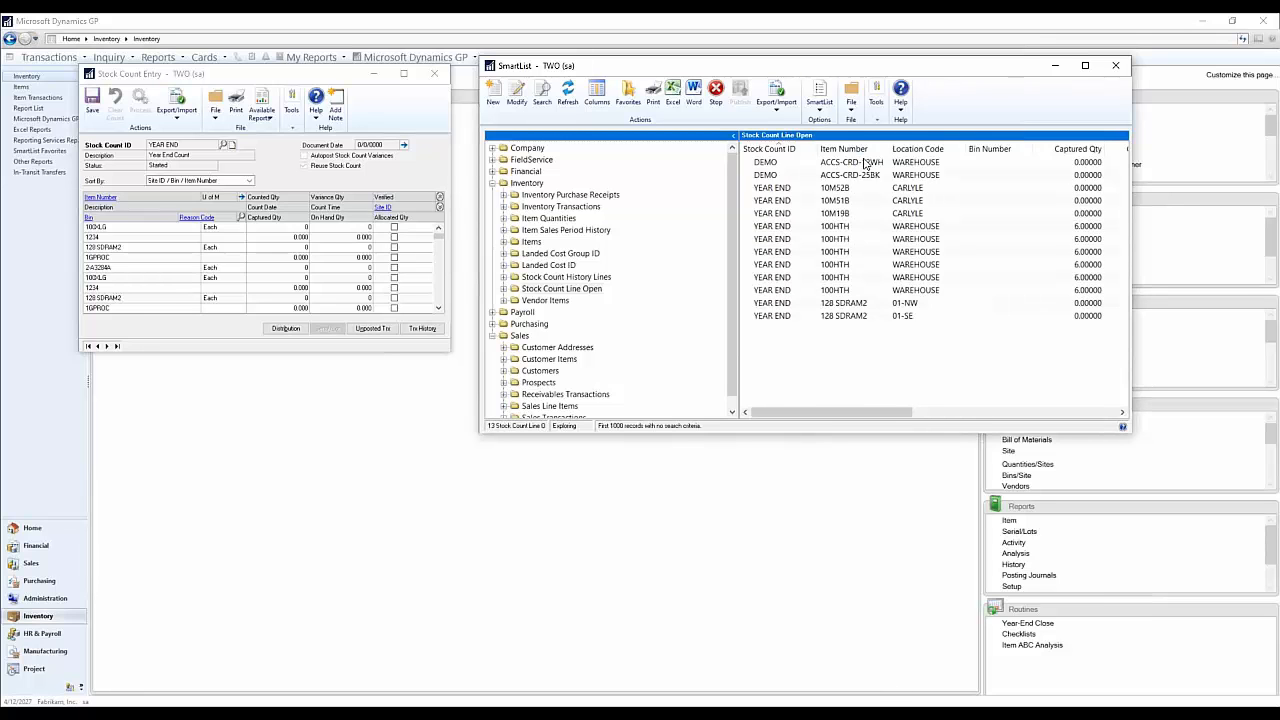
# Step: Examine the refreshed Stock Count Line Open rows through to the end, checking items, location codes and captured quantities
pyautogui.scroll(-8, 868, 272)
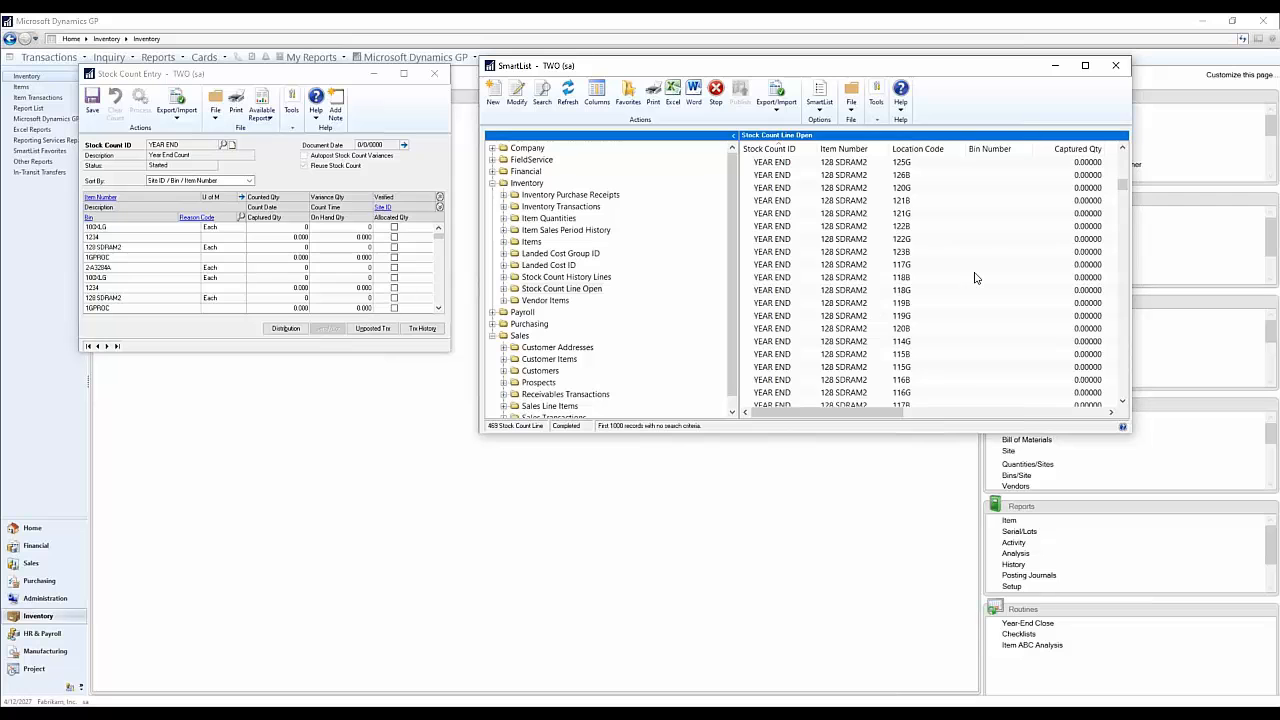
pyautogui.click(942, 228)
pyautogui.scroll(-8, 921, 275)
pyautogui.scroll(-15, 918, 290)
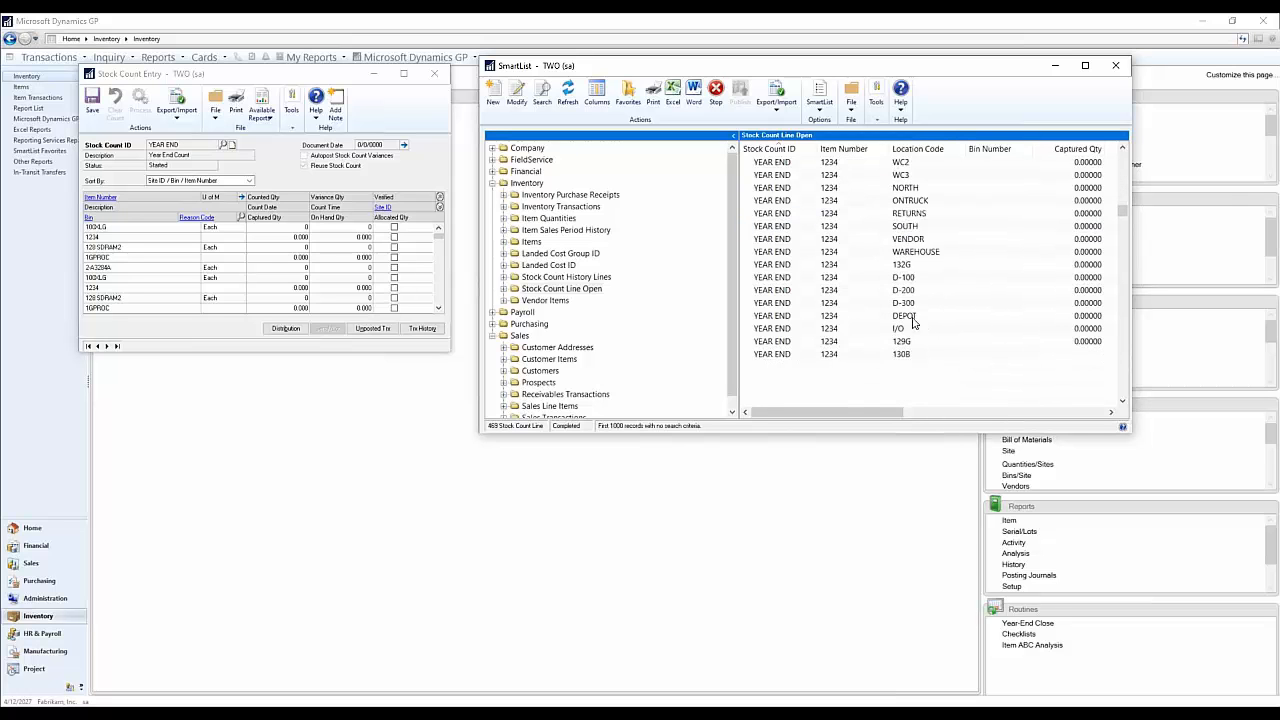
pyautogui.scroll(-15, 926, 368)
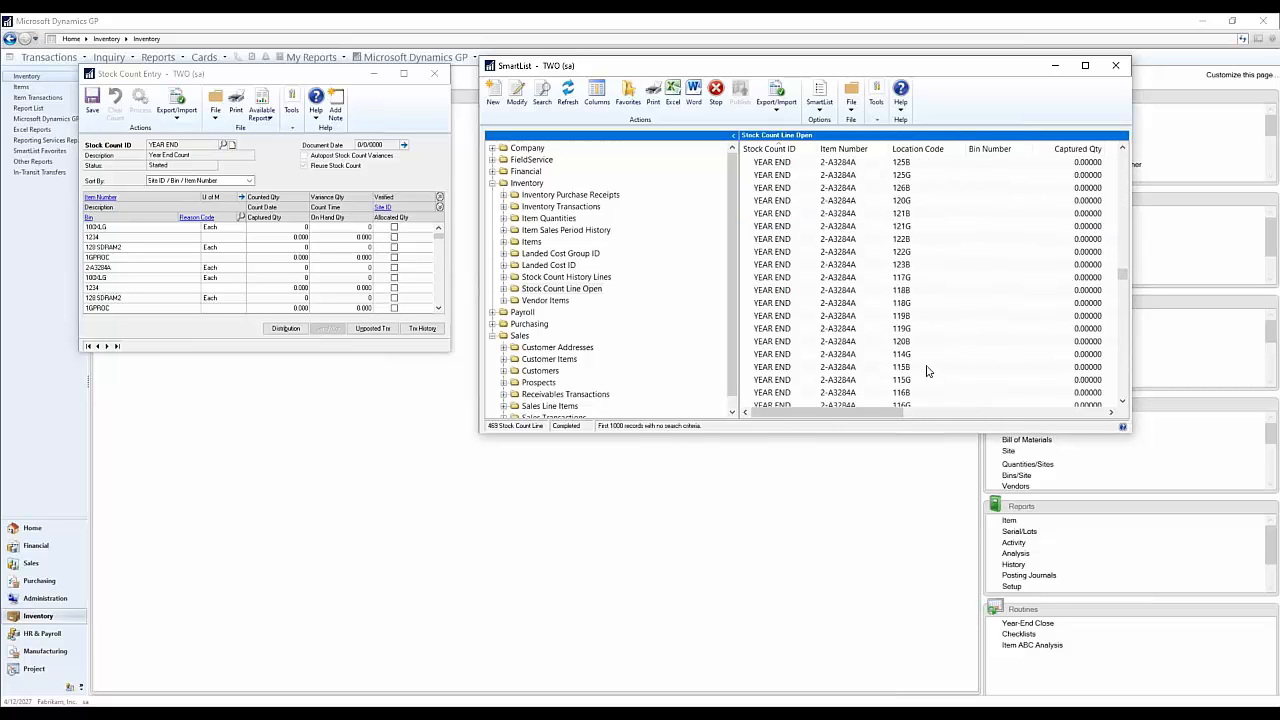
pyautogui.scroll(-15, 916, 355)
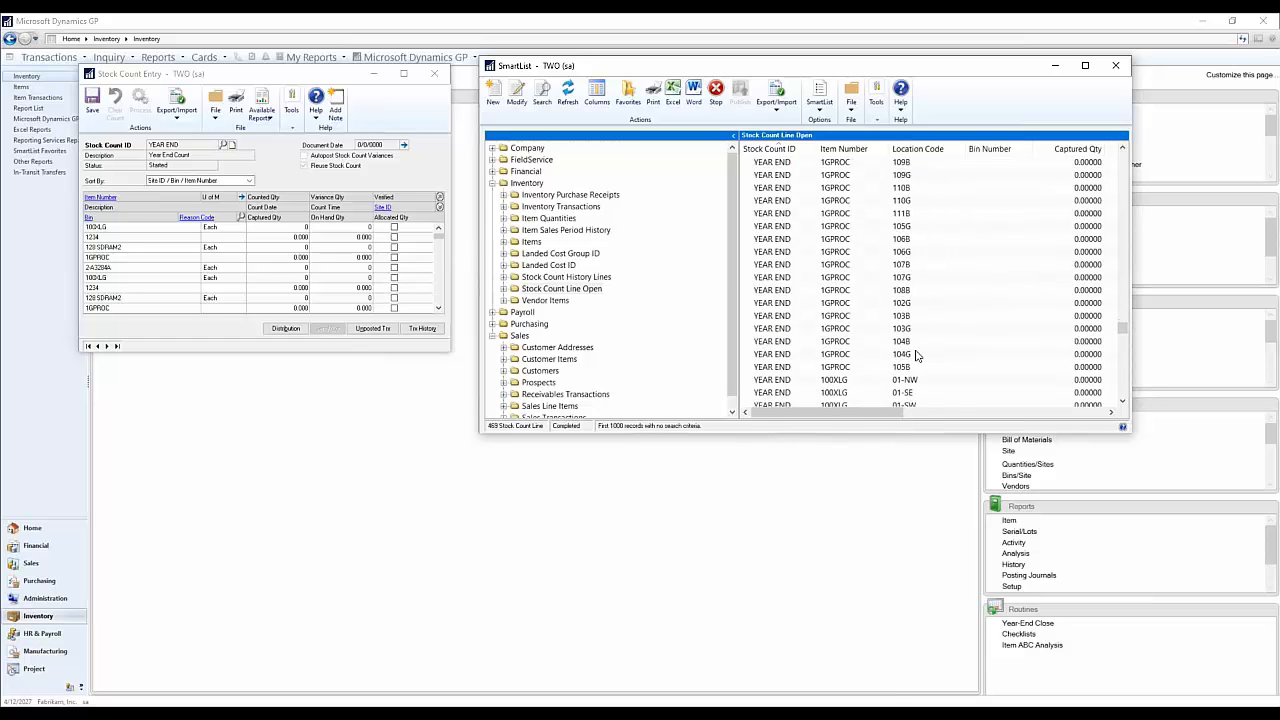
pyautogui.scroll(-10, 916, 355)
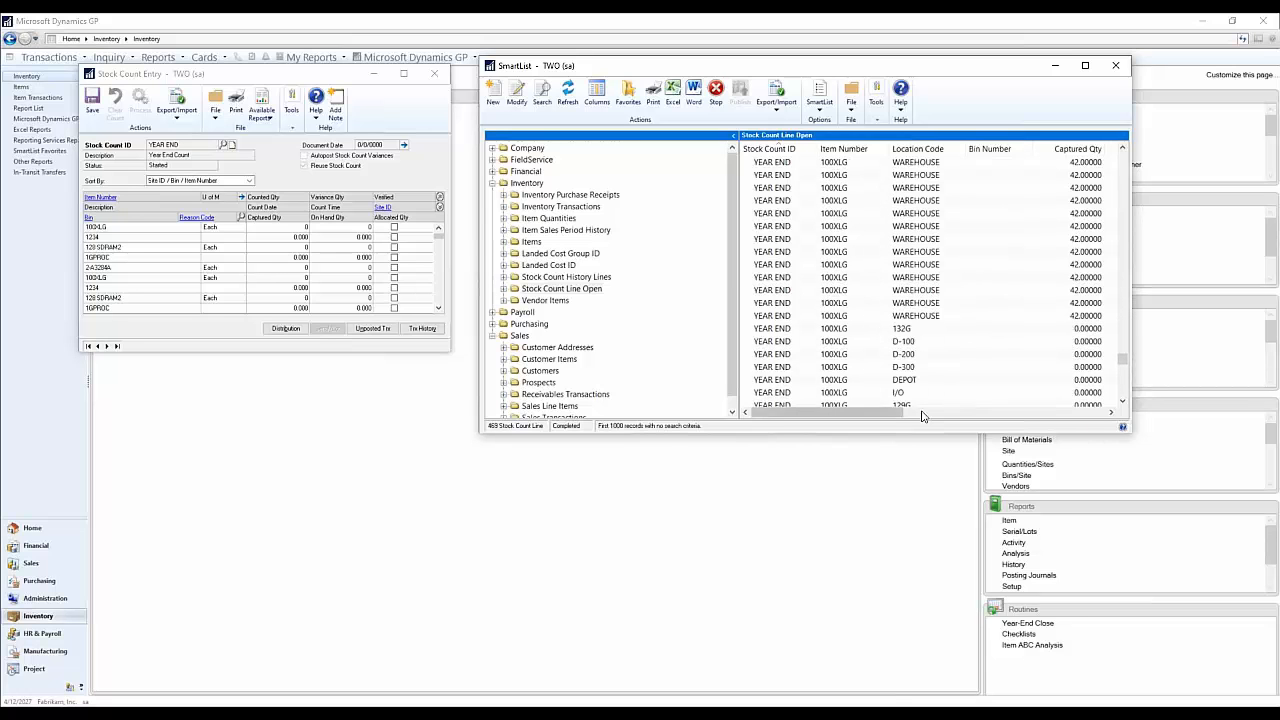
pyautogui.scroll(-5, 886, 274)
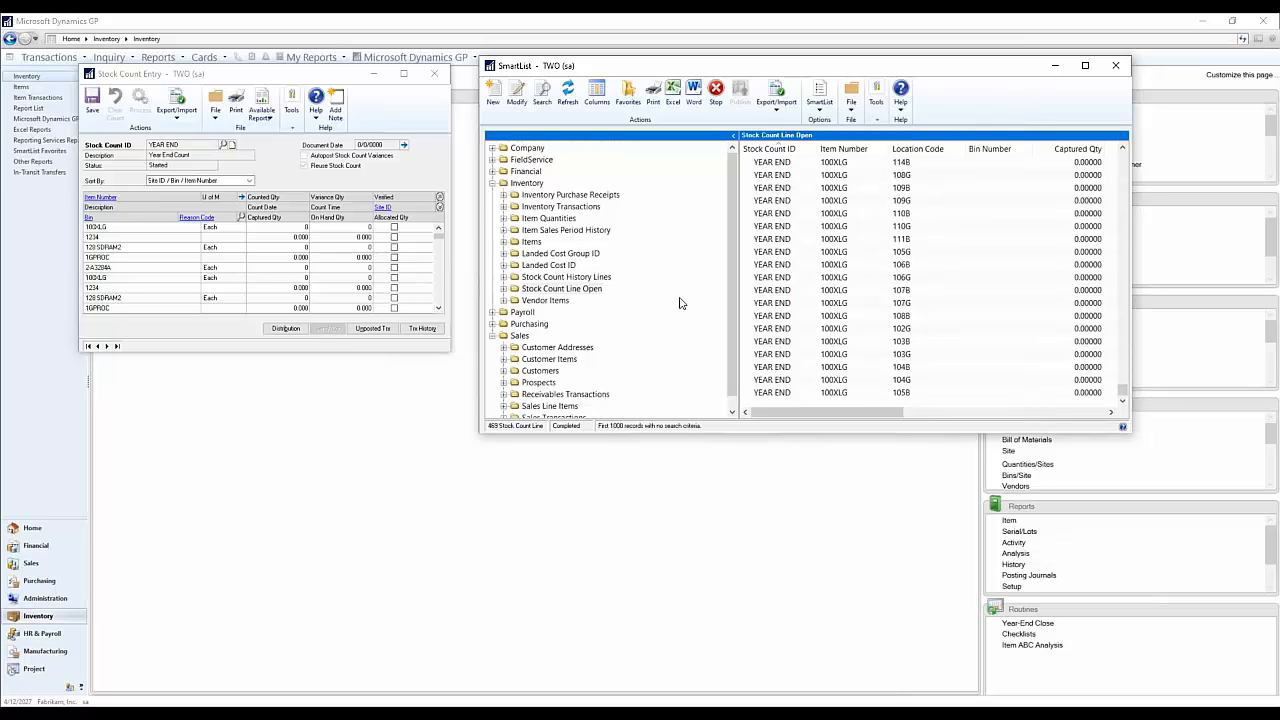
pyautogui.click(879, 355)
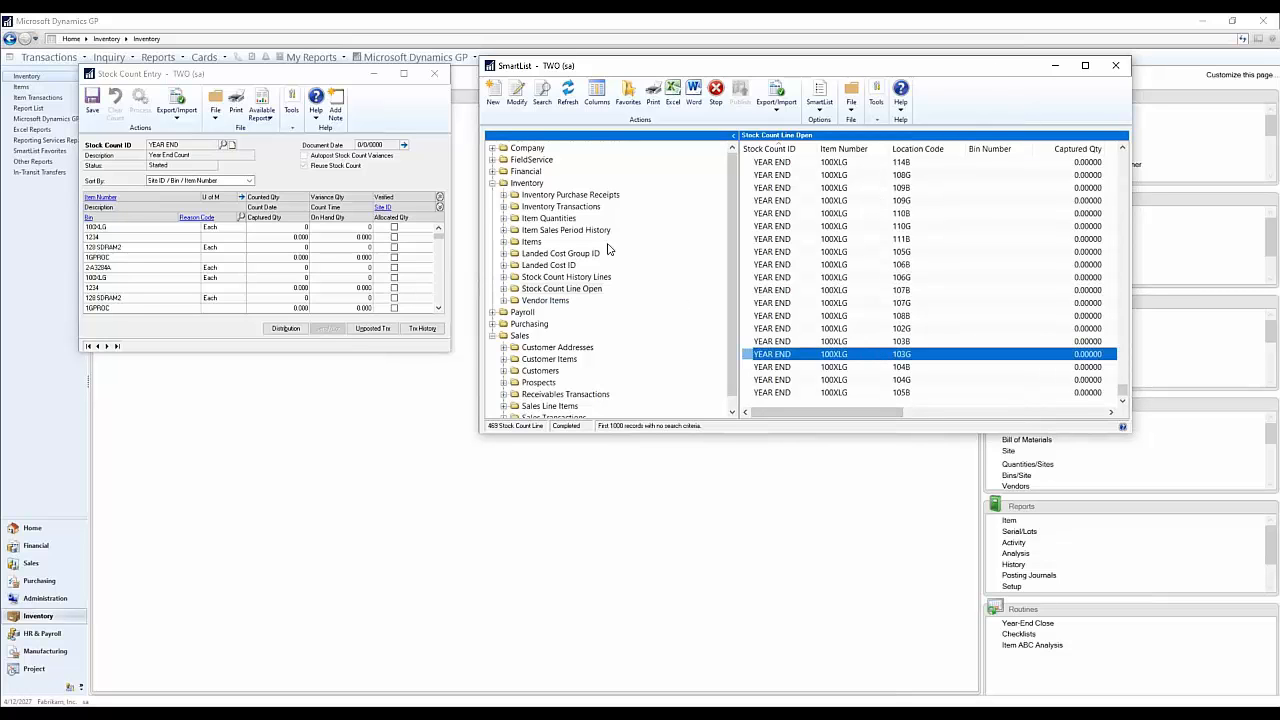
# Step: Reopen the Stock Count Line Open design, bring the SmartList quantity and cost columns into view and move the designer clear of Stock Count Entry
pyautogui.click(519, 98)
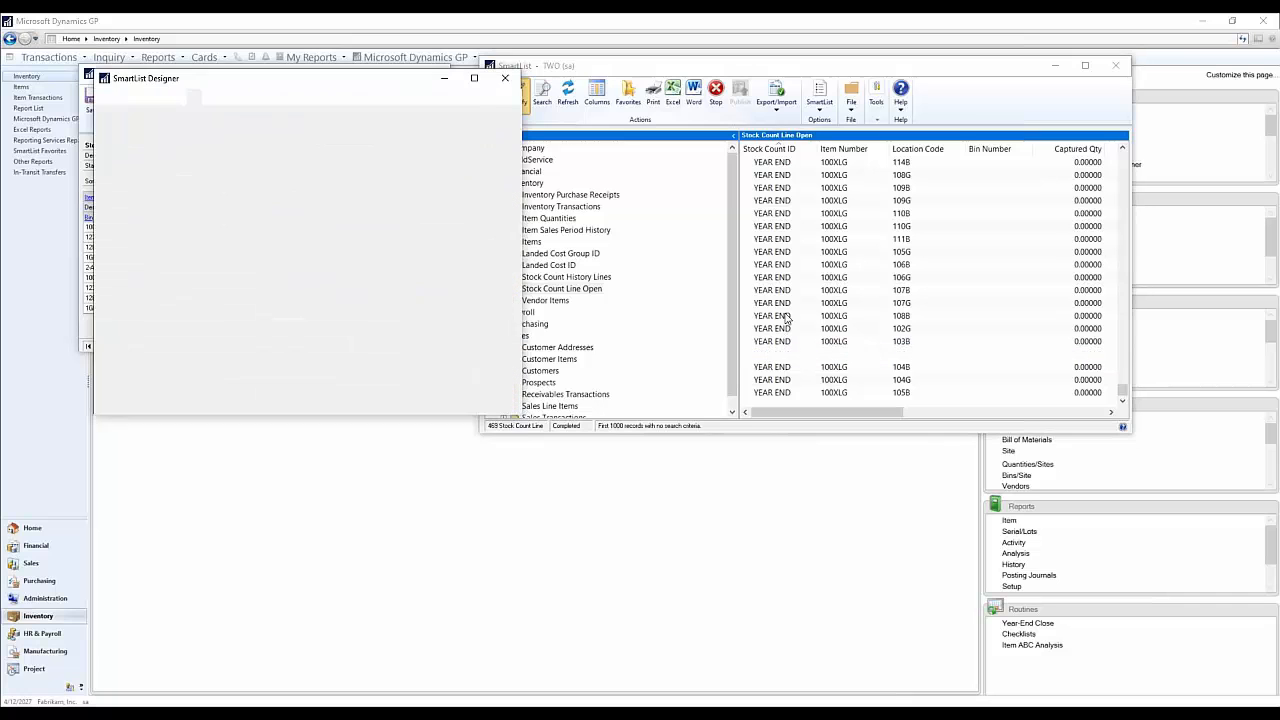
pyautogui.moveTo(864, 413); pyautogui.dragTo(933, 413)
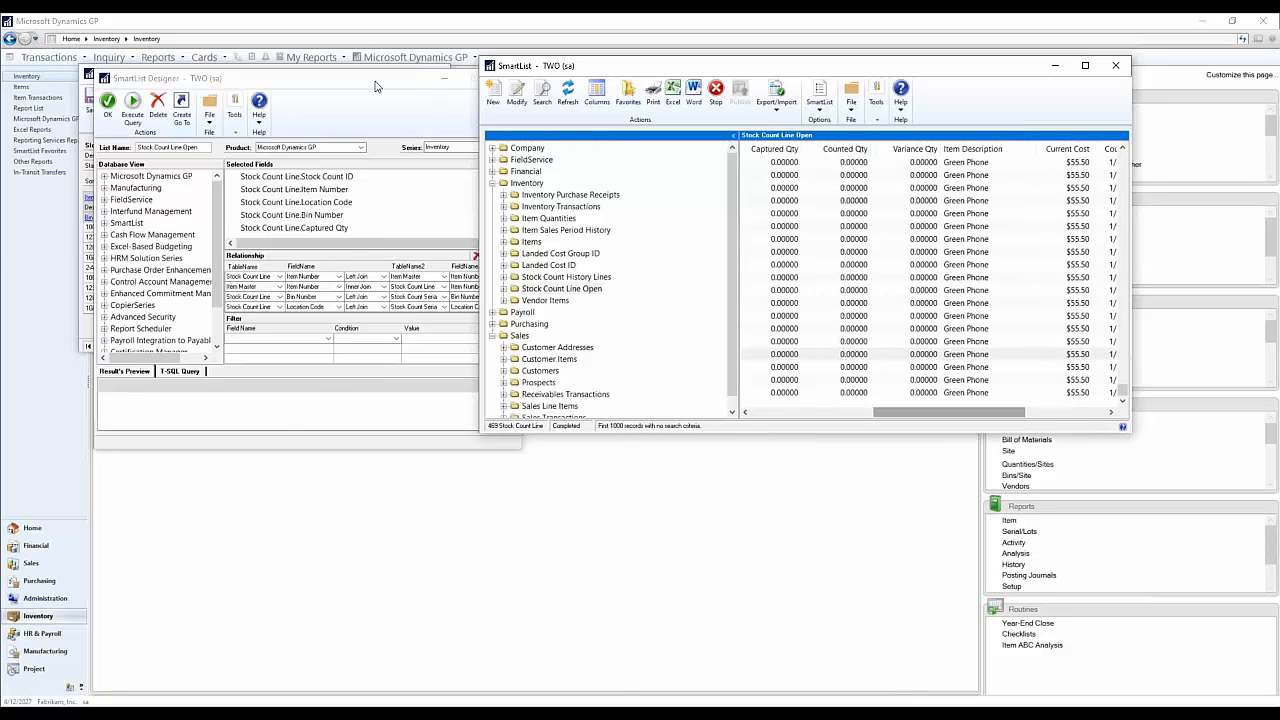
pyautogui.moveTo(375, 86); pyautogui.dragTo(470, 323)
# Step: Mark the first 100XLG line of the YEAR END count as Verified in Stock Count Entry
pyautogui.click(258, 206)
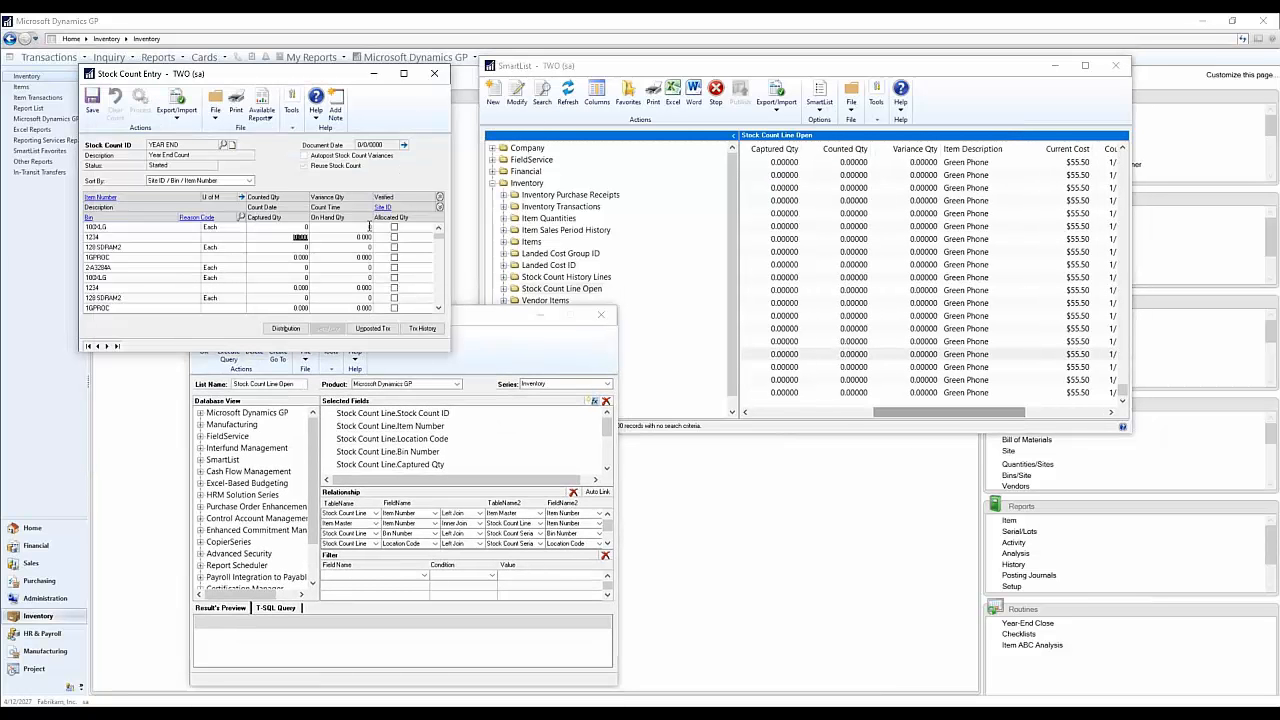
pyautogui.click(369, 228)
pyautogui.click(394, 229)
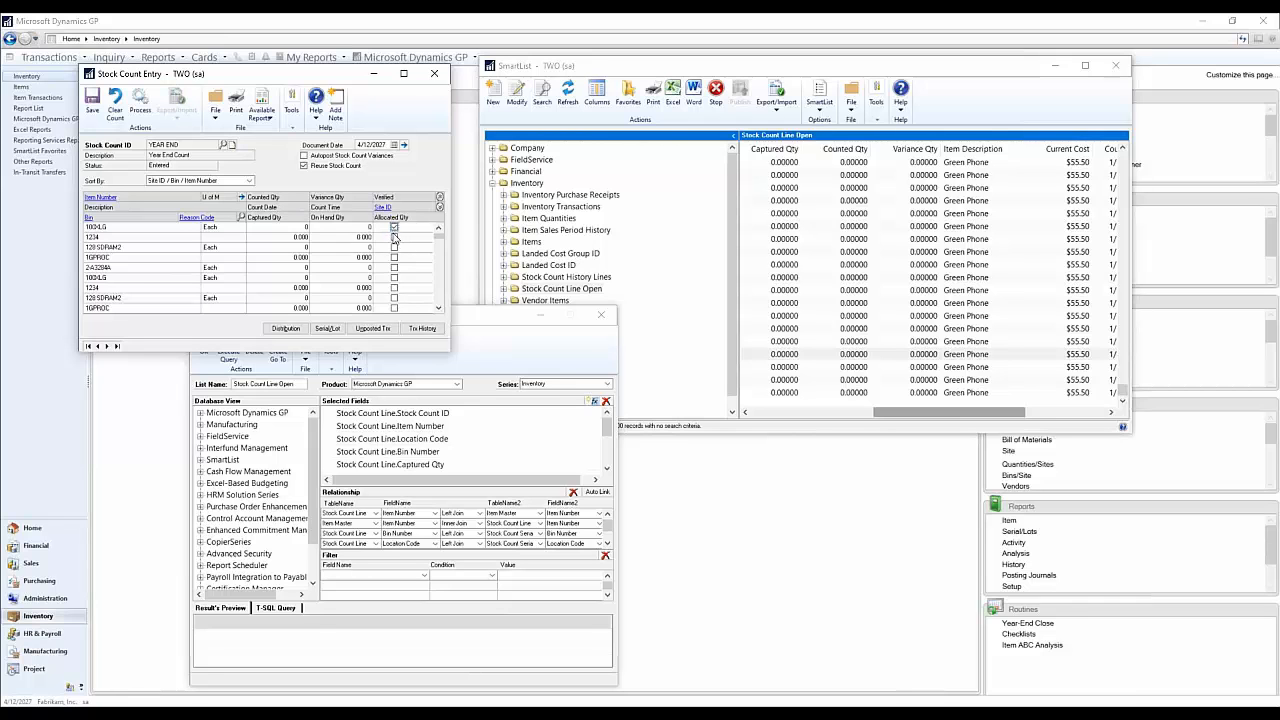
# Step: Mark the 1234 line as verified in the YEAR END stock count, then move the entry window clear of the designer
pyautogui.click(356, 236)
pyautogui.click(393, 238)
pyautogui.click(360, 257)
pyautogui.click(364, 288)
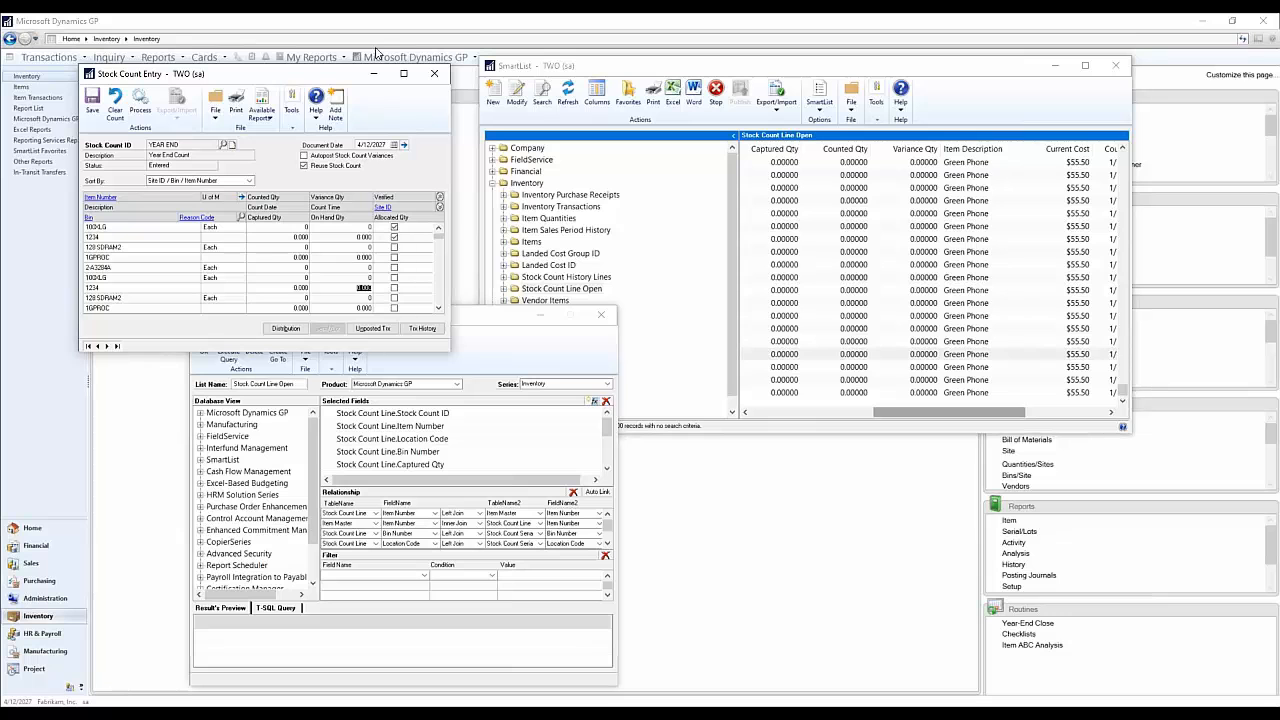
pyautogui.moveTo(330, 82); pyautogui.dragTo(361, 49)
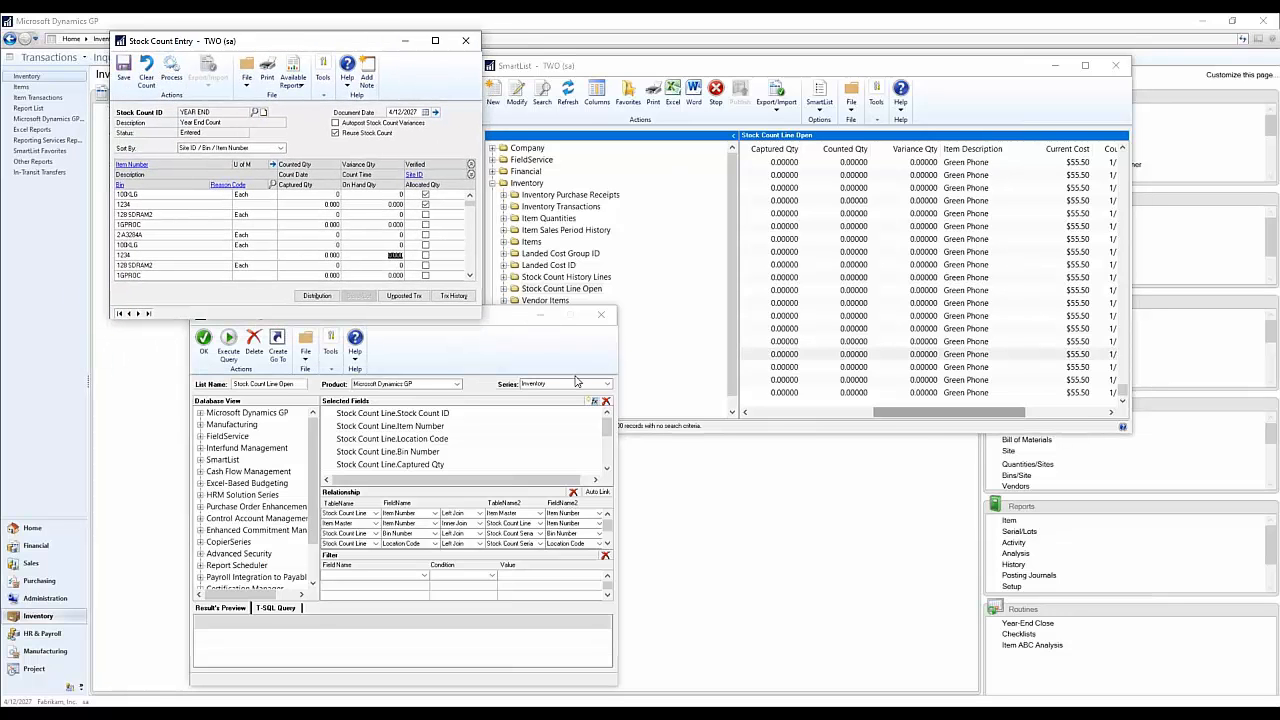
# Step: Start a new calculated field for the Stock Count Line Open list in SmartList Designer
pyautogui.click(559, 341)
pyautogui.click(388, 414)
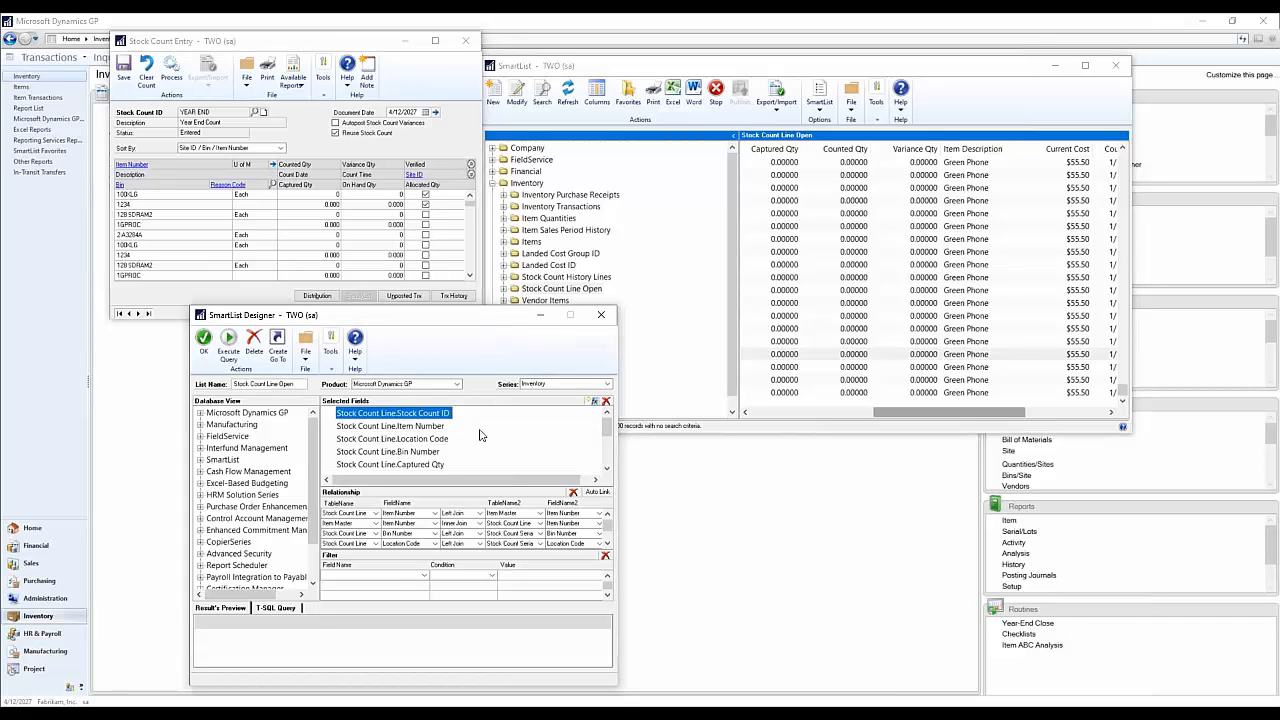
pyautogui.click(593, 404)
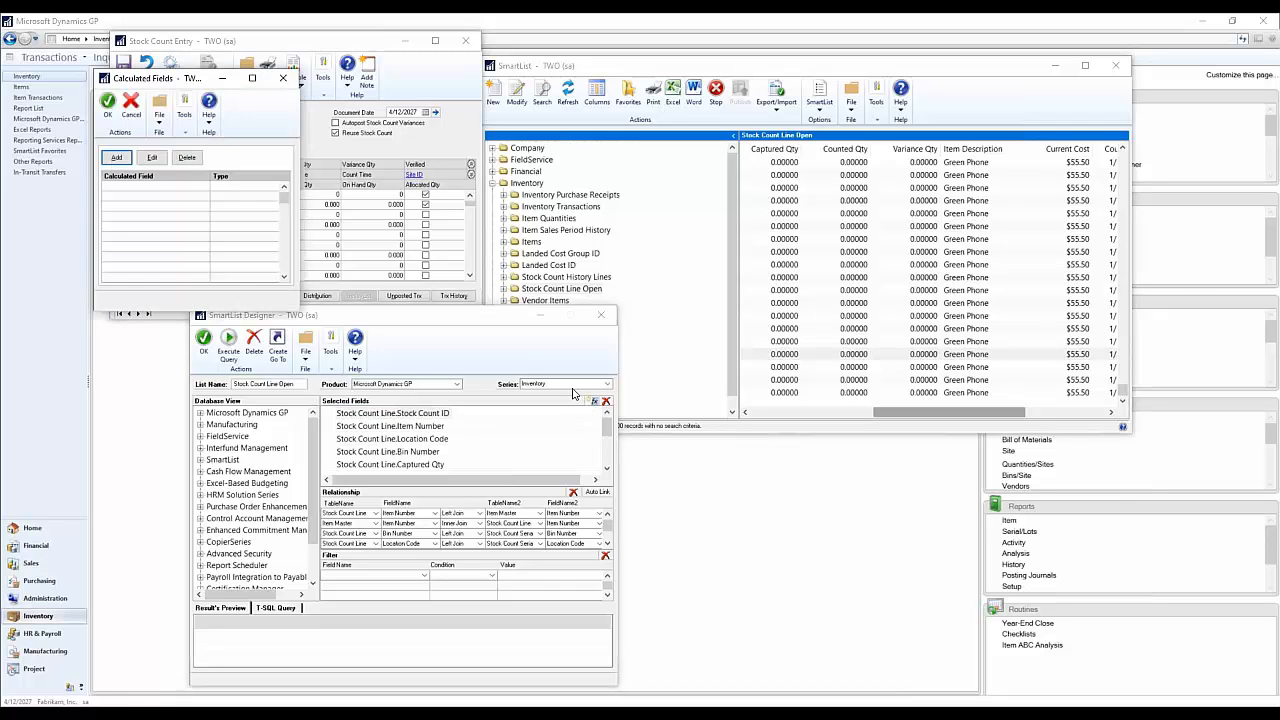
pyautogui.moveTo(165, 86); pyautogui.dragTo(429, 137)
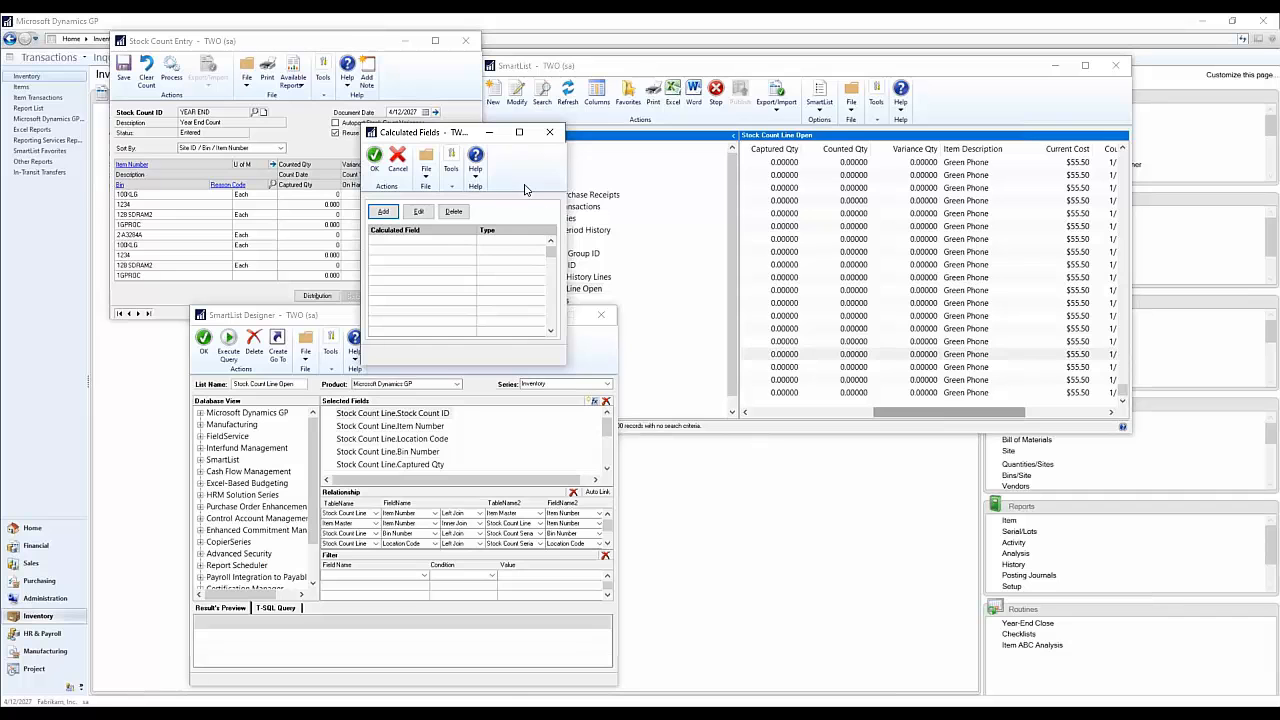
pyautogui.click(379, 214)
pyautogui.moveTo(175, 80); pyautogui.dragTo(537, 333)
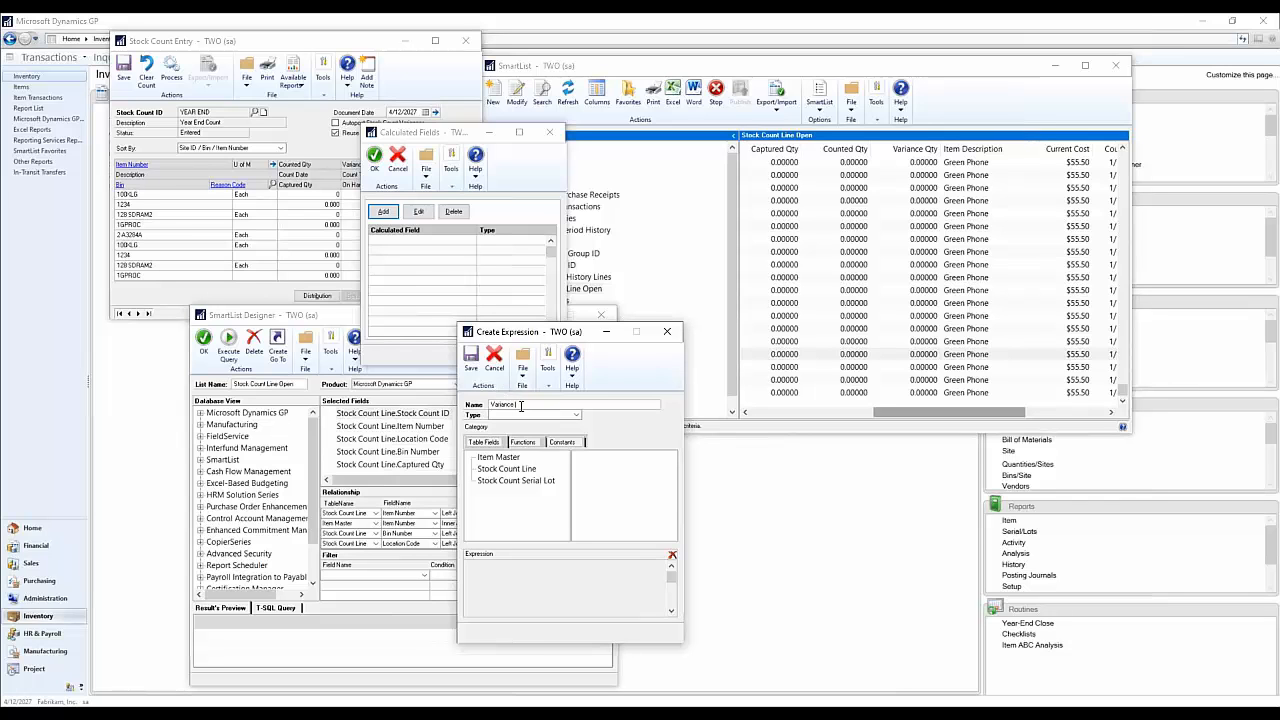
# Step: Name the calculated field Variance Extended Cost and set its type to Currency
pyautogui.write('d Cost')
pyautogui.doubleClick(526, 404)
pyautogui.press('BackSpace')
pyautogui.press('BackSpace')
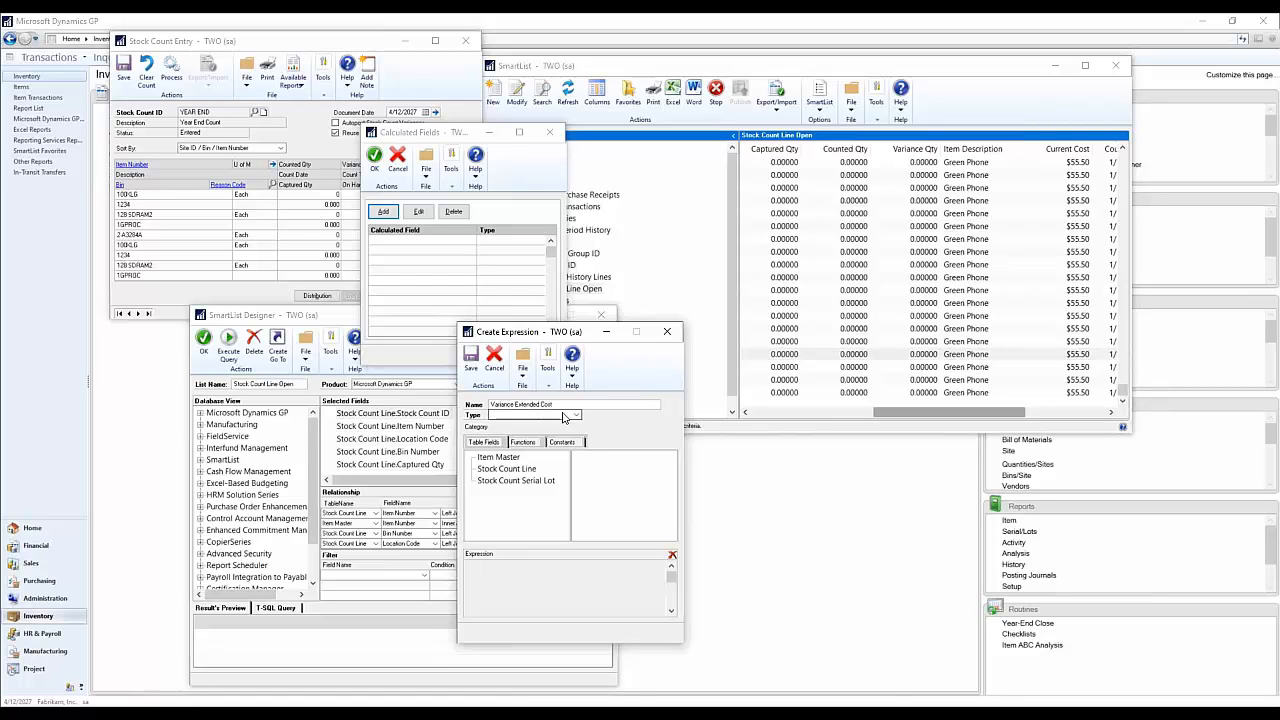
pyautogui.click(528, 414)
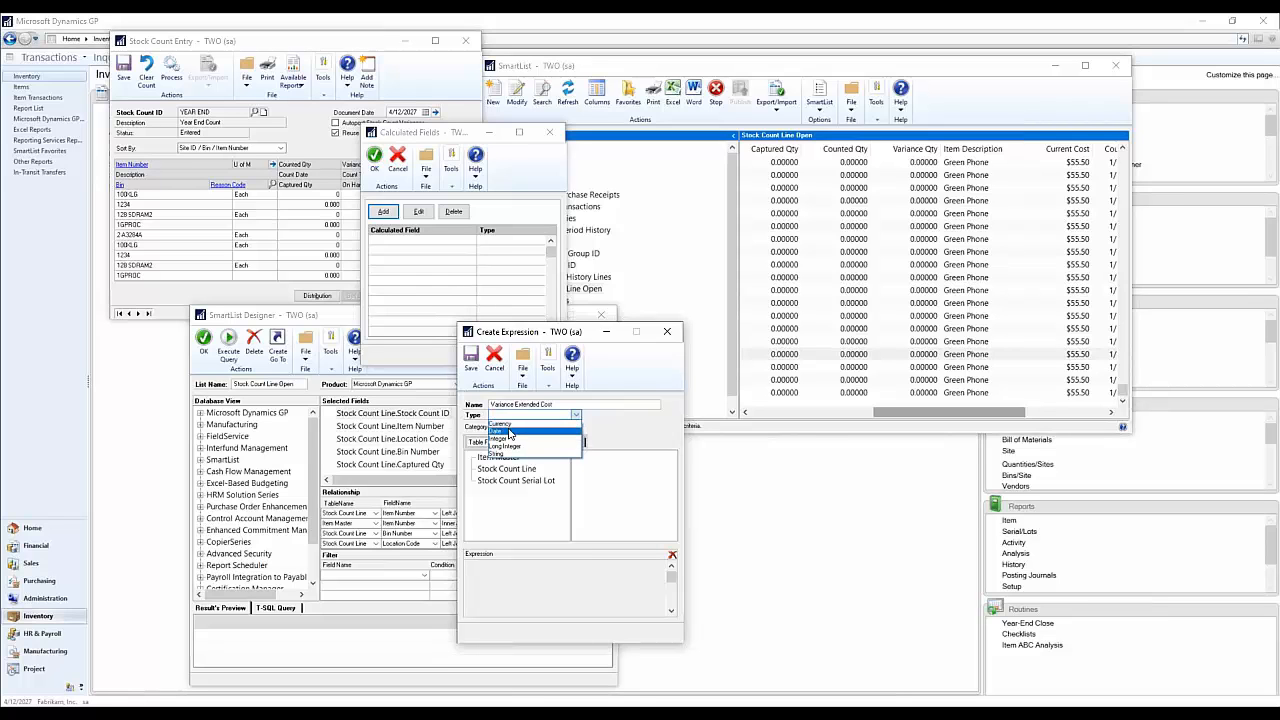
pyautogui.click(500, 423)
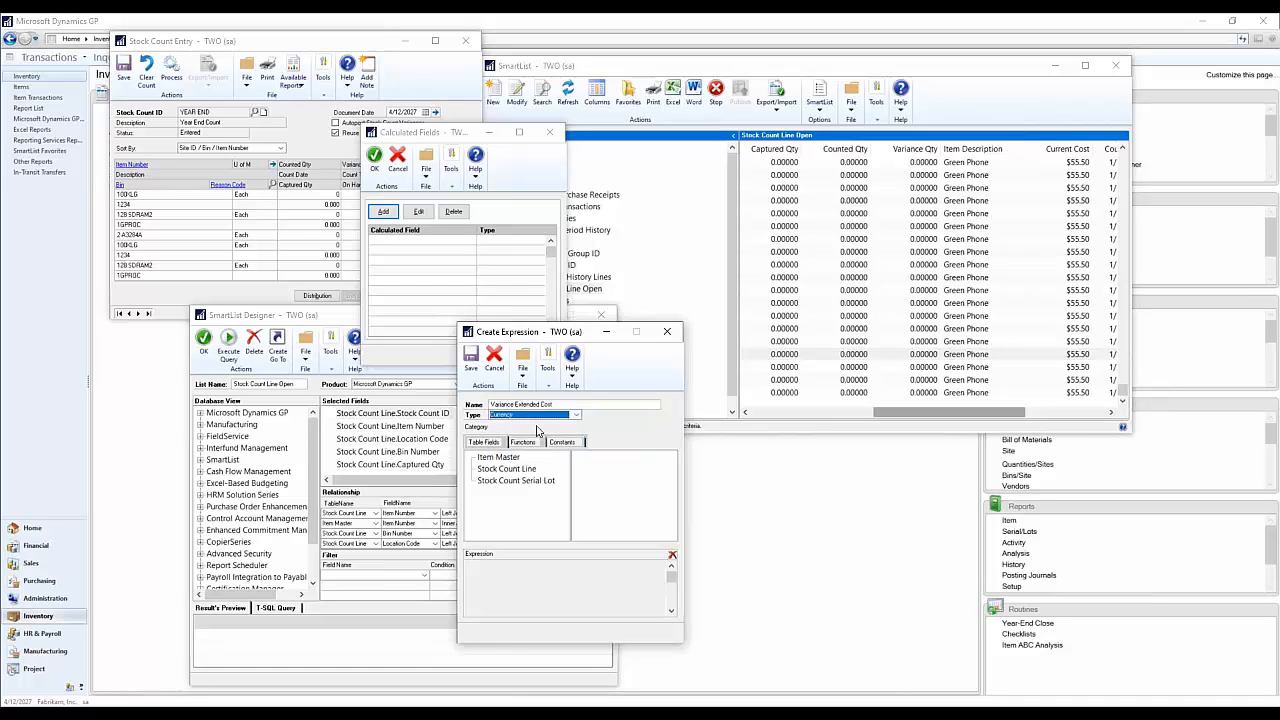
# Step: Insert the Variance Qty field from the Stock Count Line table into the expression
pyautogui.click(540, 492)
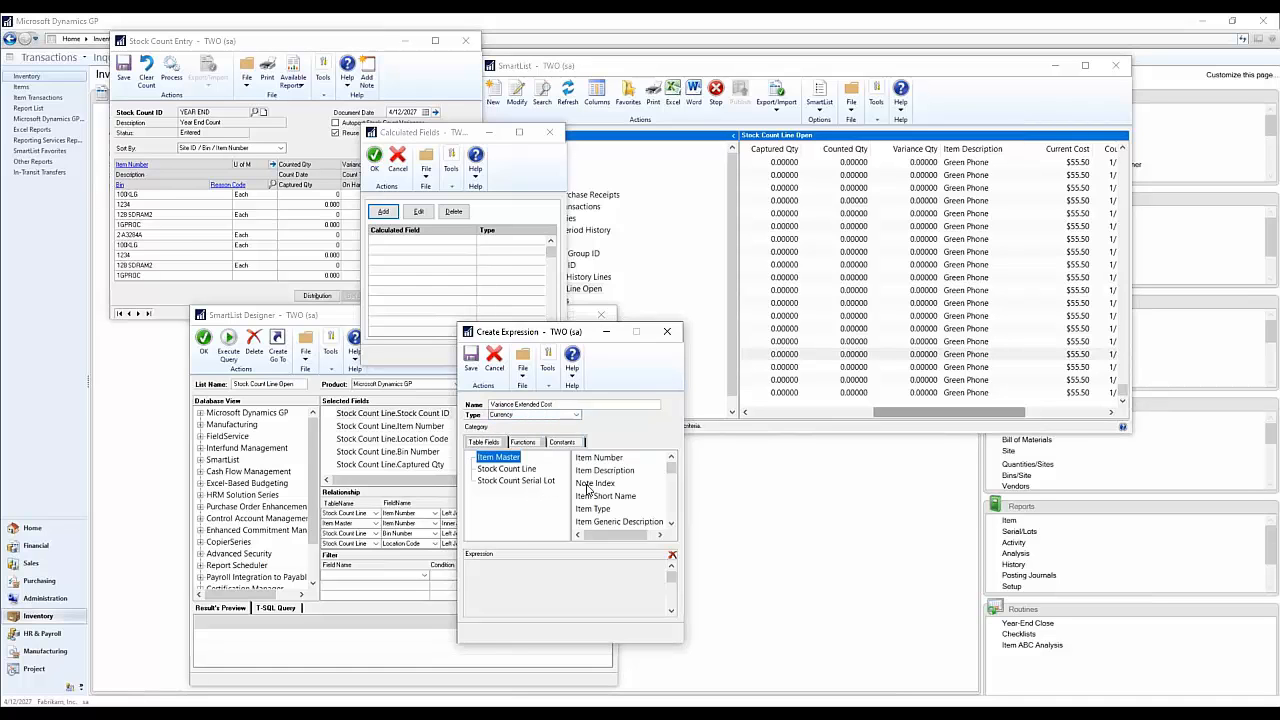
pyautogui.click(510, 470)
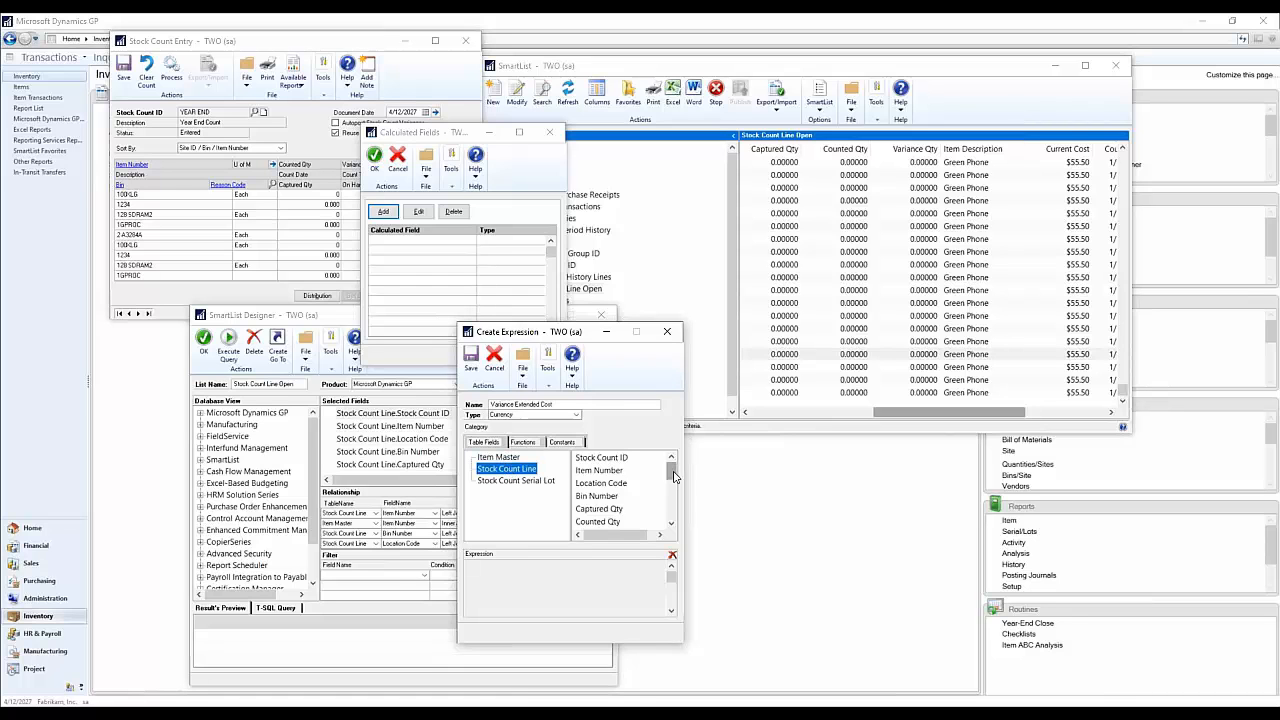
pyautogui.moveTo(671, 470); pyautogui.dragTo(676, 516)
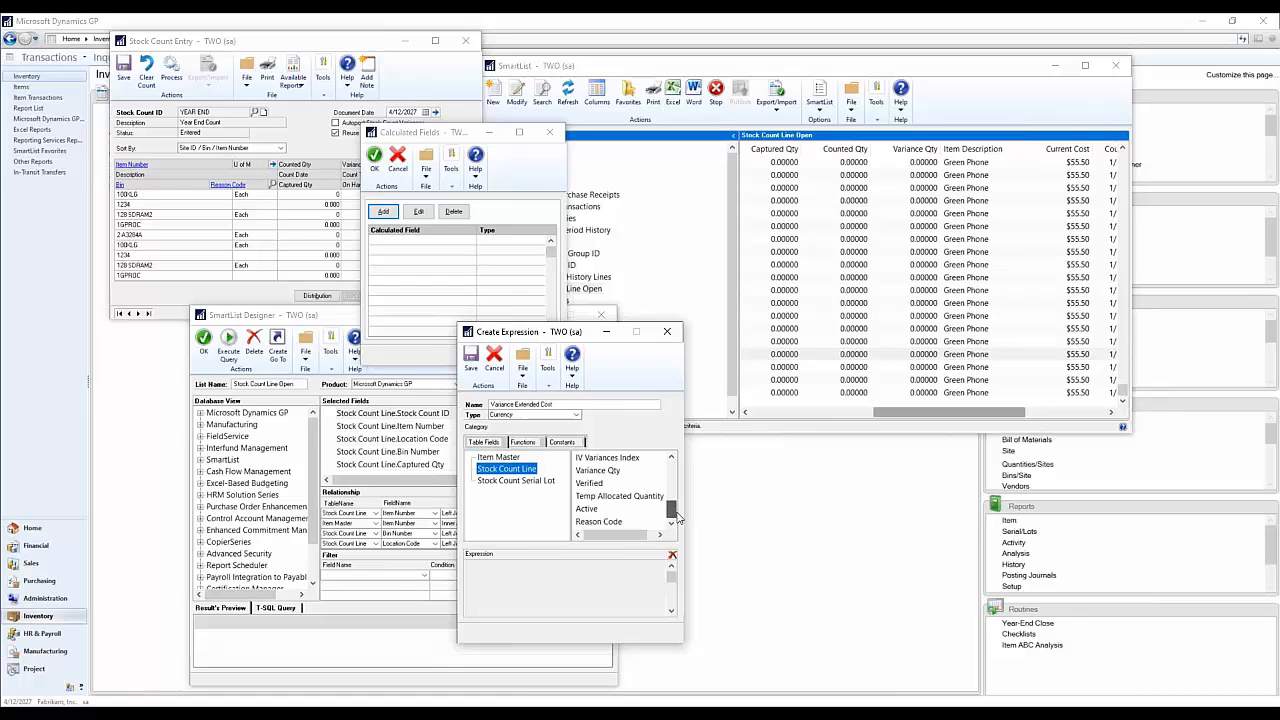
pyautogui.click(597, 470)
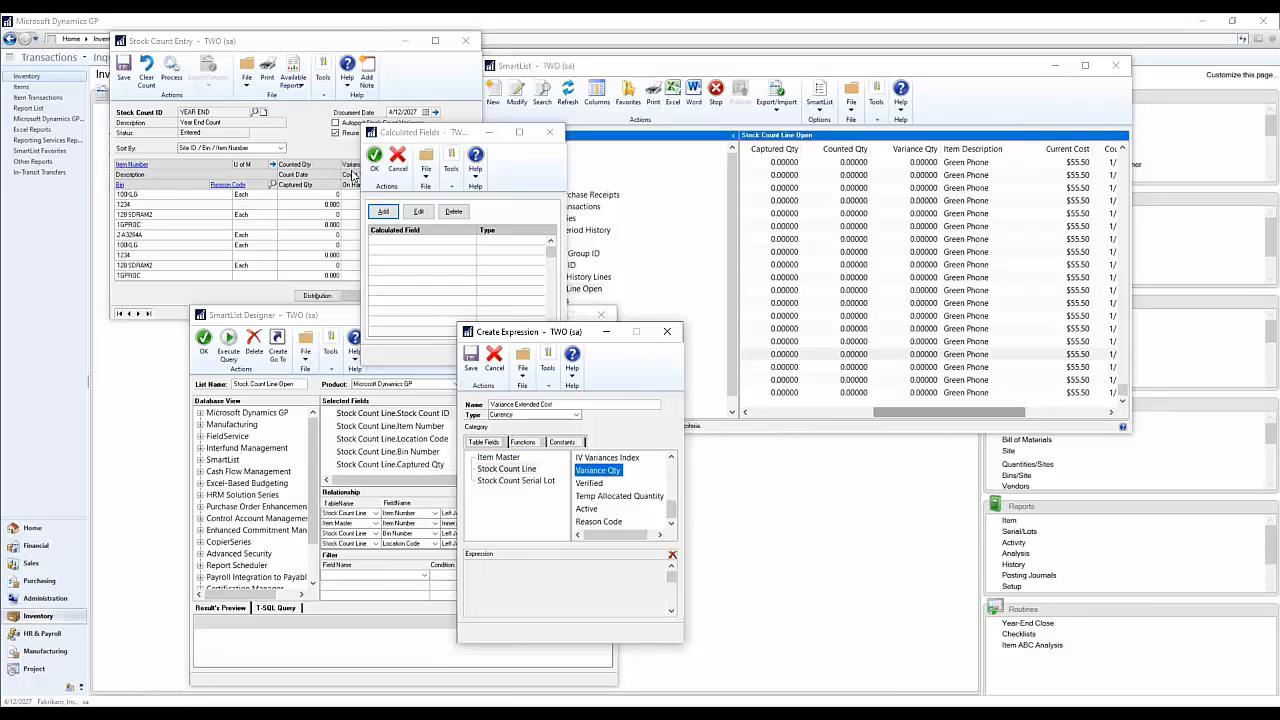
pyautogui.doubleClick(605, 469)
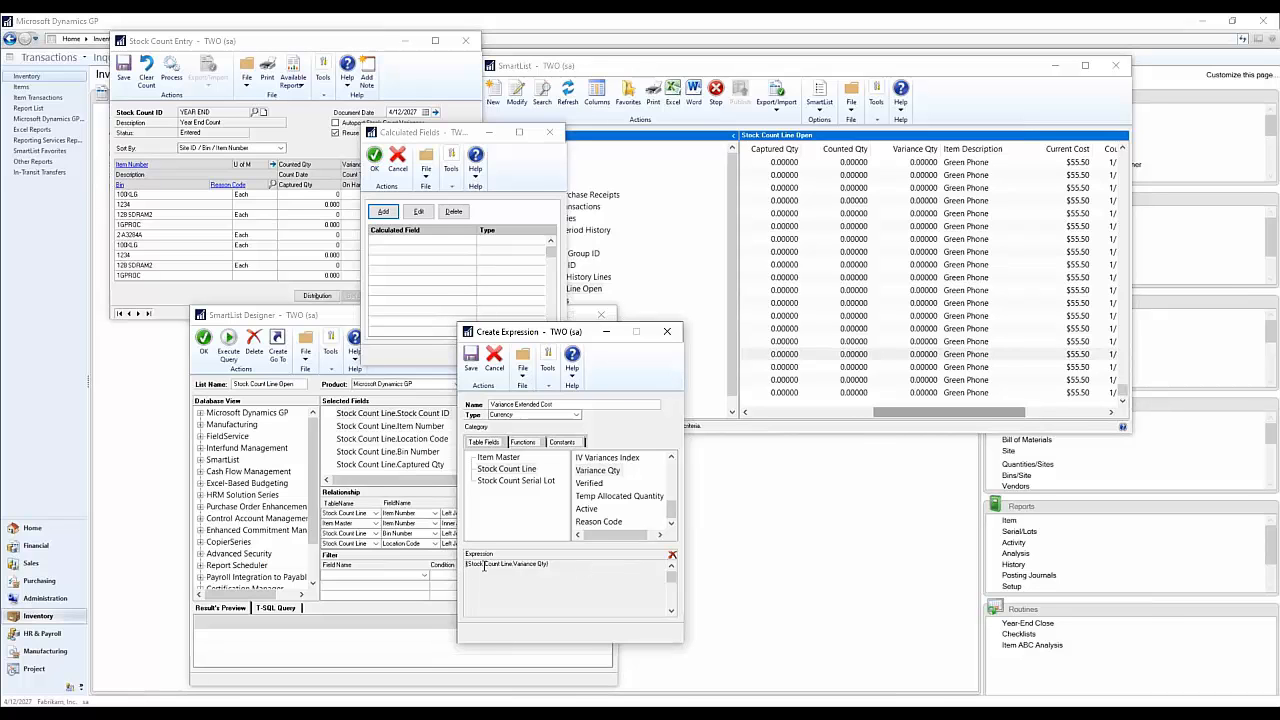
pyautogui.click(599, 472)
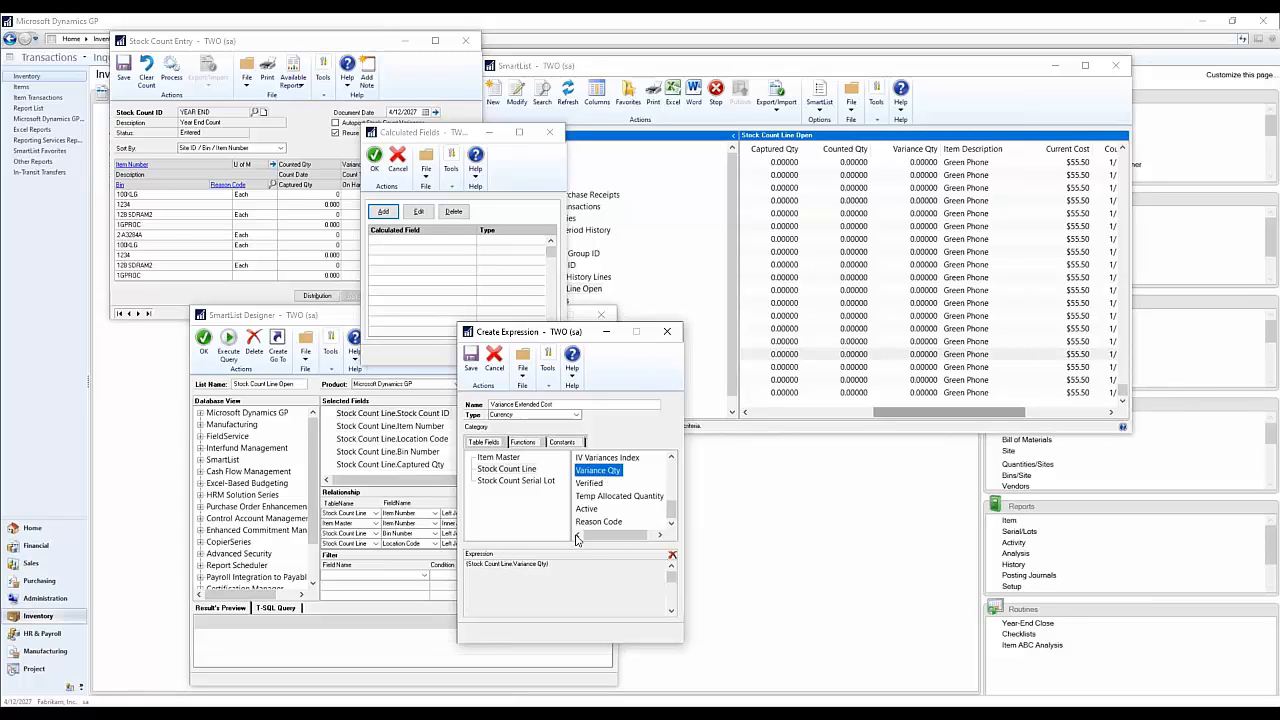
pyautogui.click(467, 567)
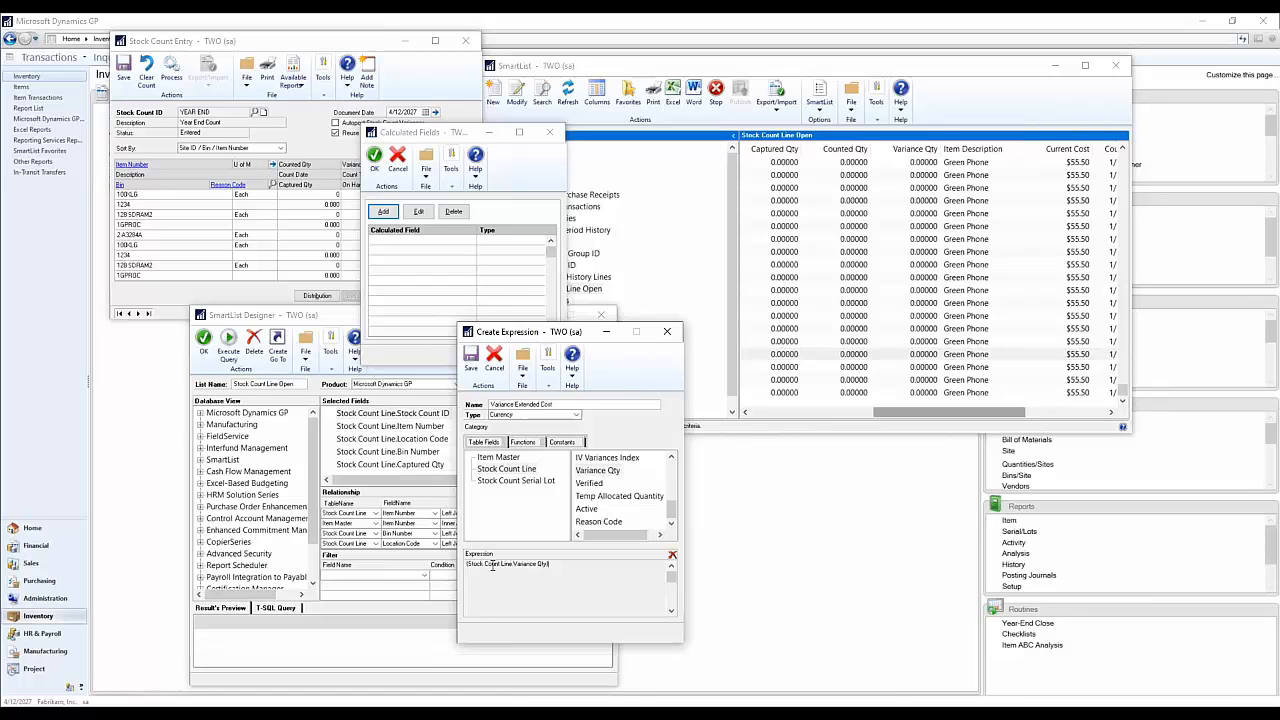
# Step: Append the arithmetic multiplication operator after Variance Qty in the expression
pyautogui.click(524, 443)
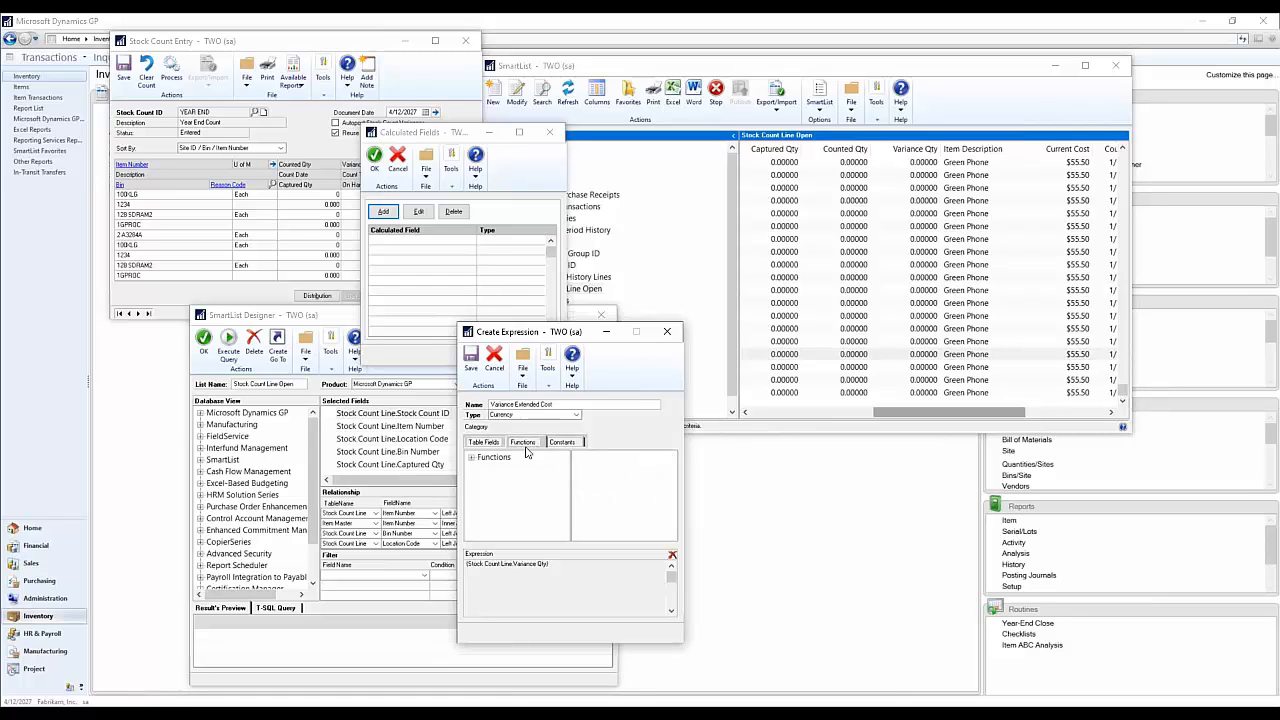
pyautogui.click(471, 457)
pyautogui.click(505, 469)
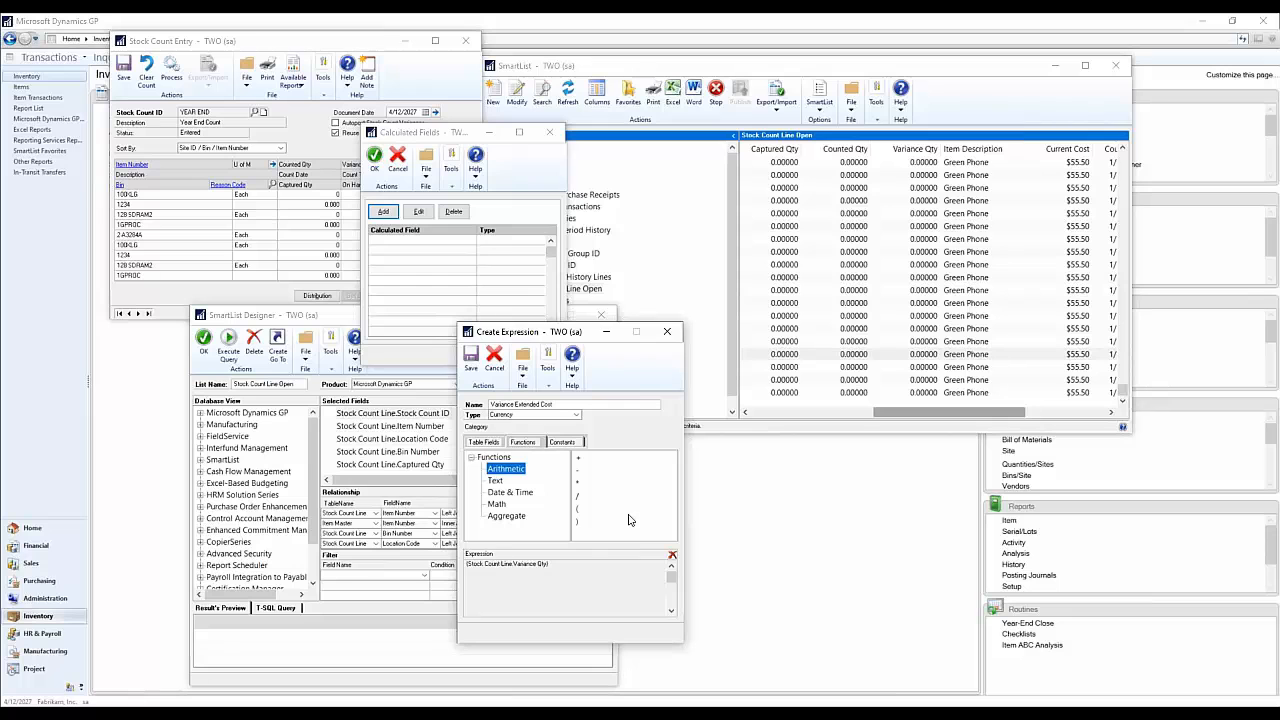
pyautogui.click(578, 482)
# Step: Complete the expression with the Current Cost field from the Item Master table
pyautogui.click(484, 442)
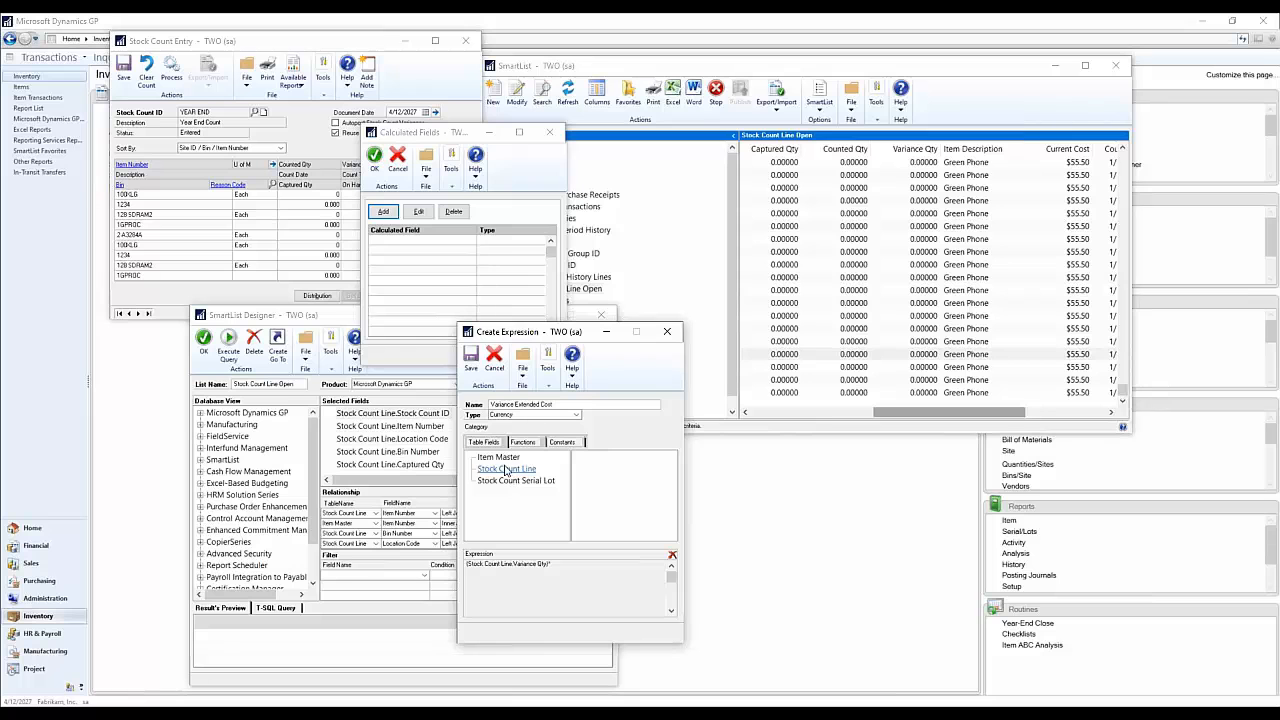
pyautogui.click(507, 457)
pyautogui.moveTo(672, 468)
pyautogui.mouseDown()
pyautogui.moveTo(671, 503)
pyautogui.moveTo(675, 472)
pyautogui.mouseUp()
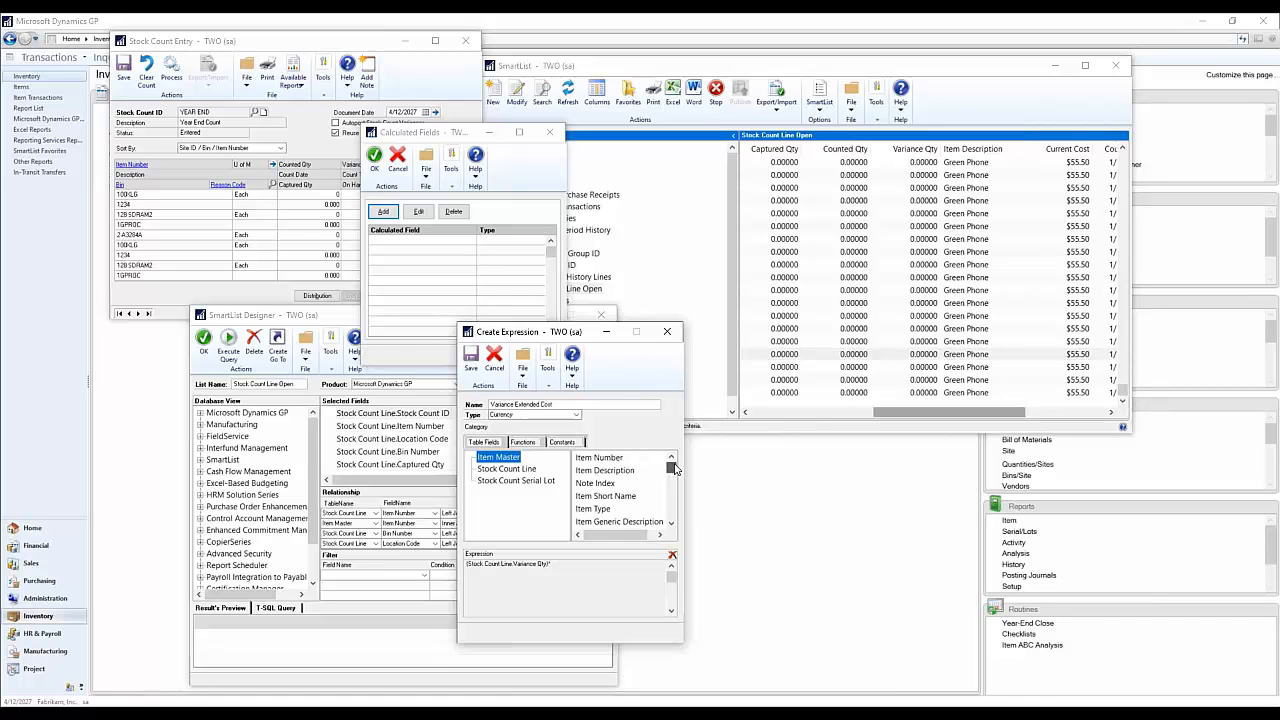
pyautogui.click(673, 525)
pyautogui.click(673, 525)
pyautogui.click(673, 525)
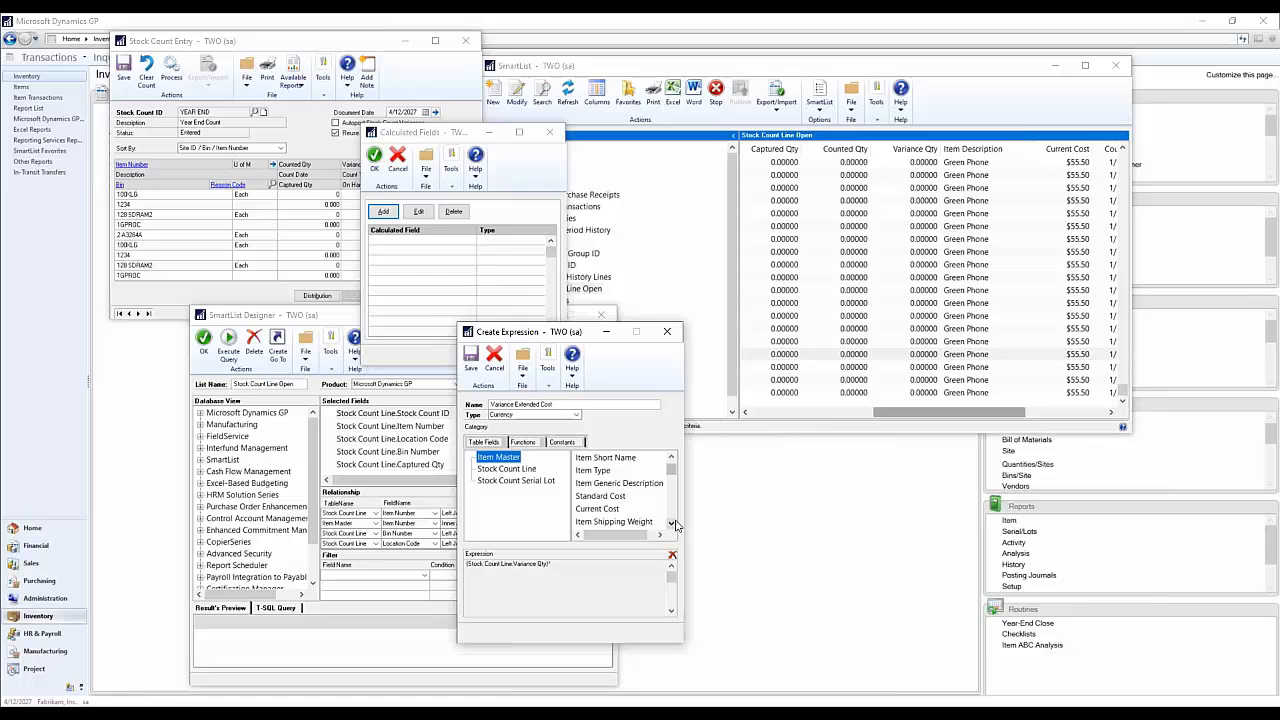
pyautogui.click(610, 511)
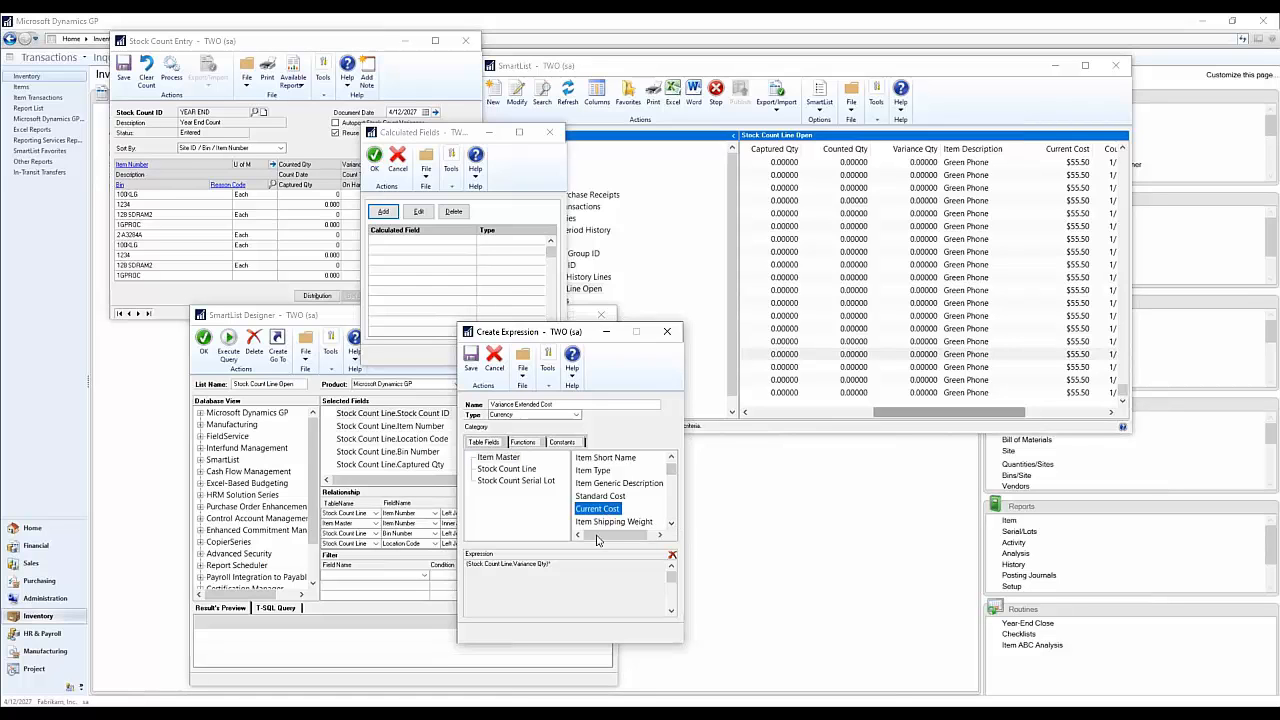
pyautogui.click(575, 571)
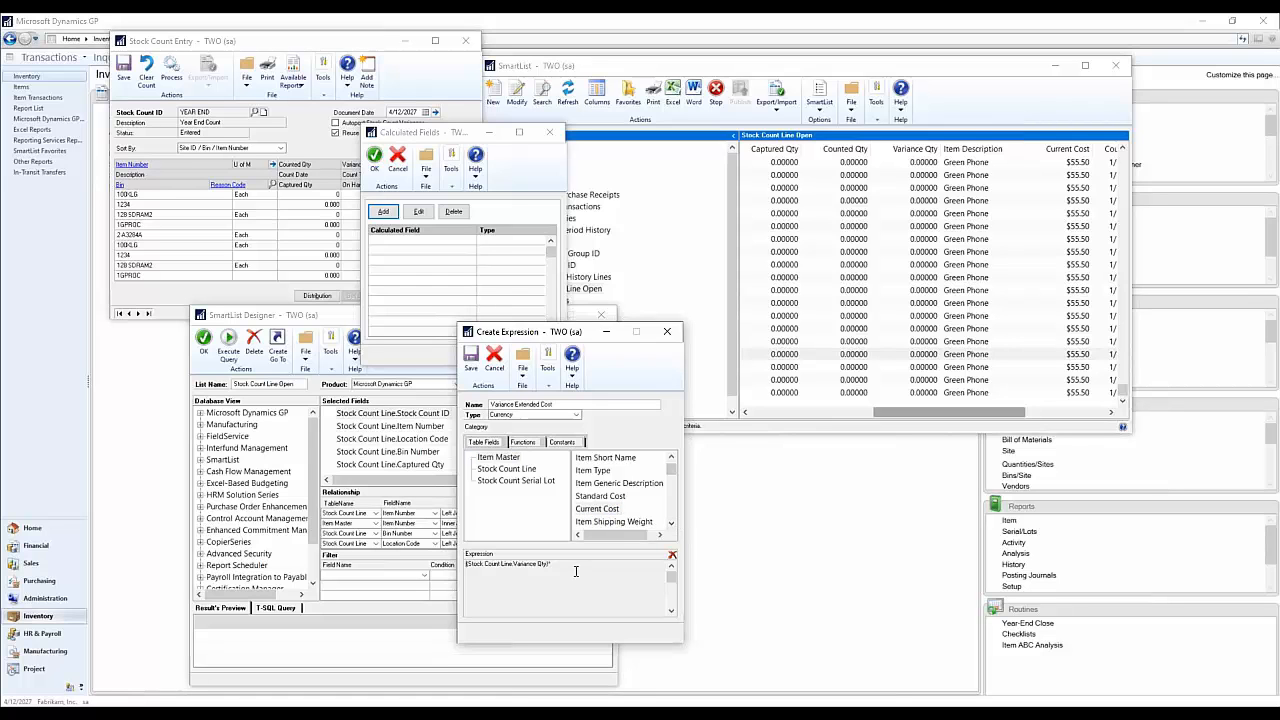
pyautogui.doubleClick(606, 509)
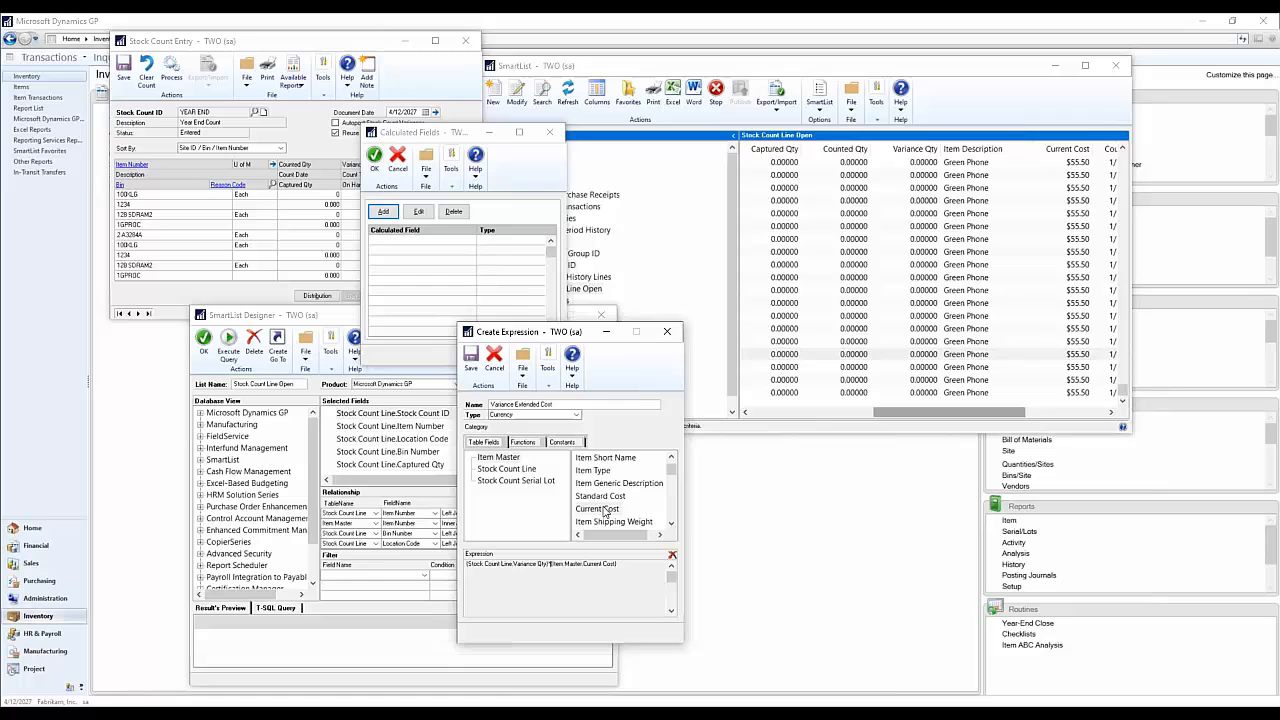
# Step: Check and save the Variance Extended Cost expression, and accept the list's calculated fields
pyautogui.click(623, 567)
pyautogui.click(629, 569)
pyautogui.moveTo(486, 567); pyautogui.dragTo(545, 572)
pyautogui.moveTo(637, 564); pyautogui.dragTo(562, 566)
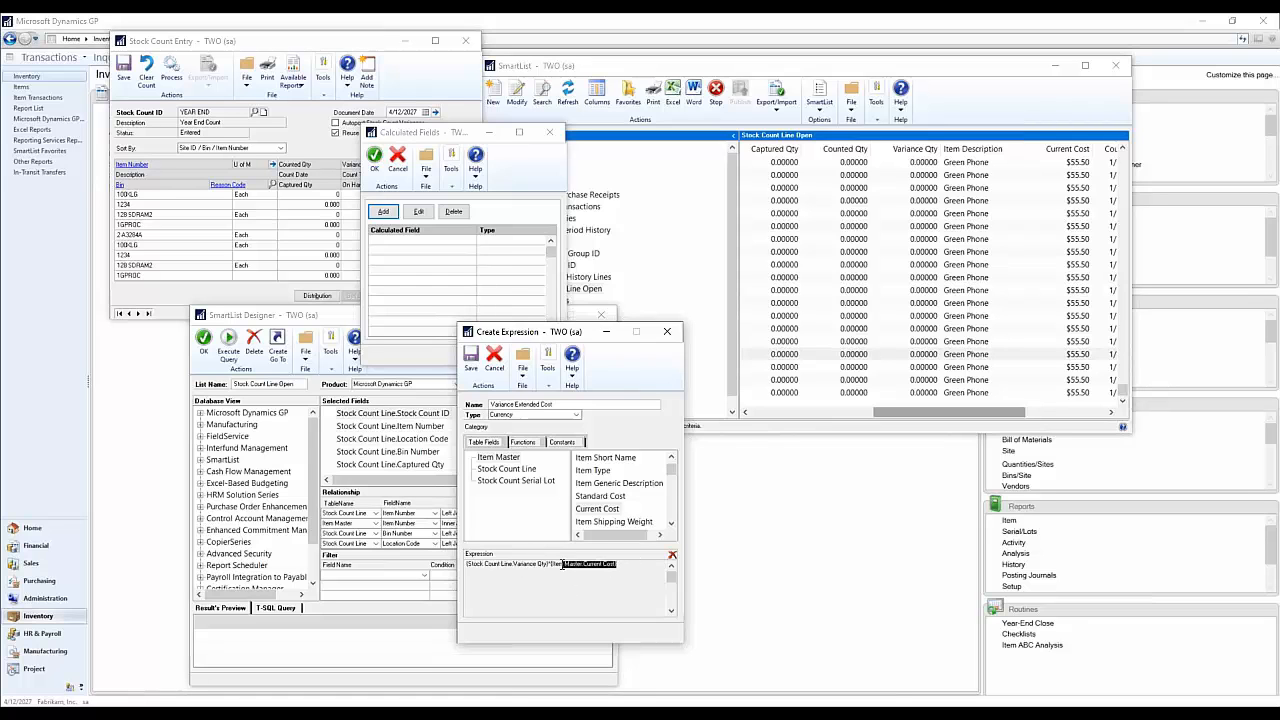
pyautogui.click(471, 370)
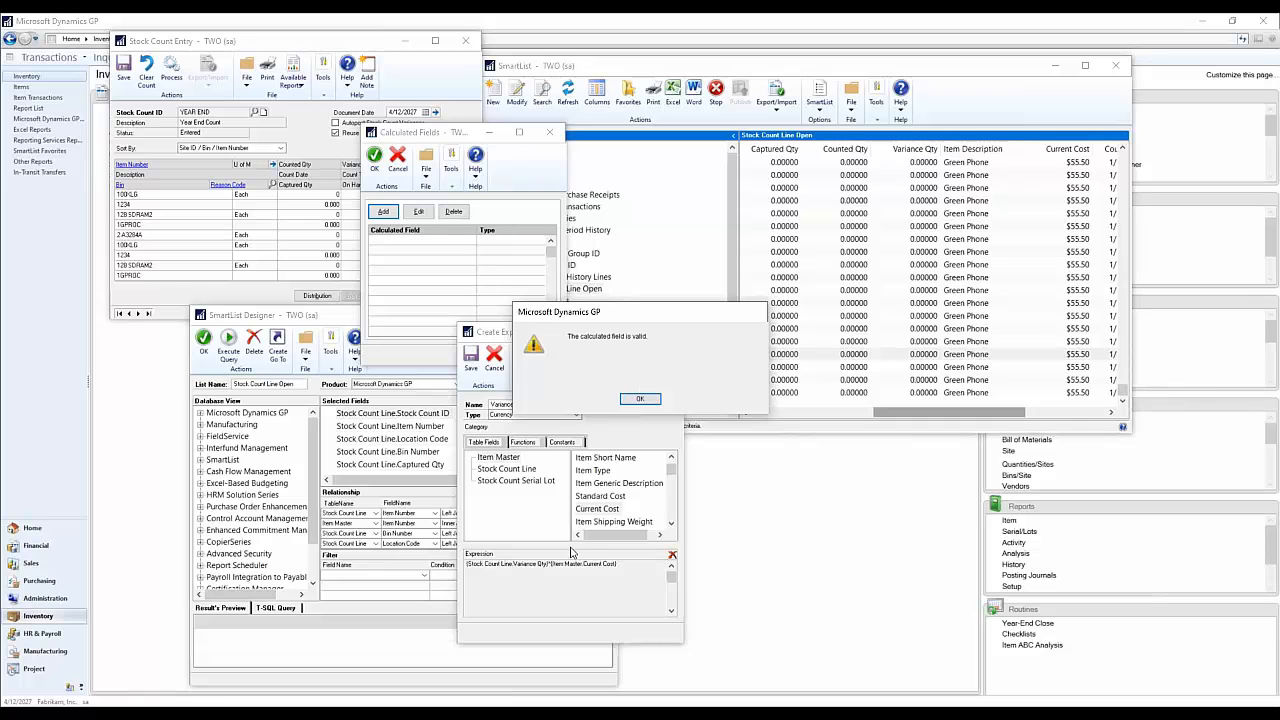
pyautogui.click(640, 399)
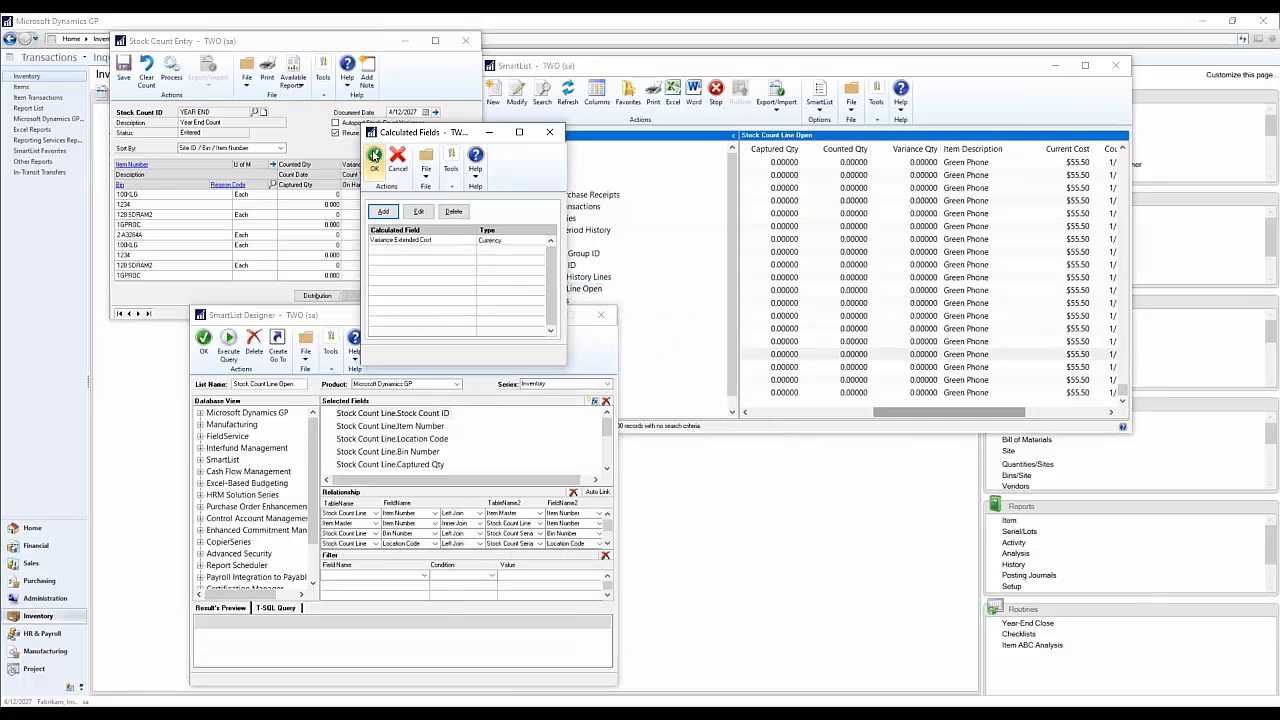
pyautogui.click(374, 164)
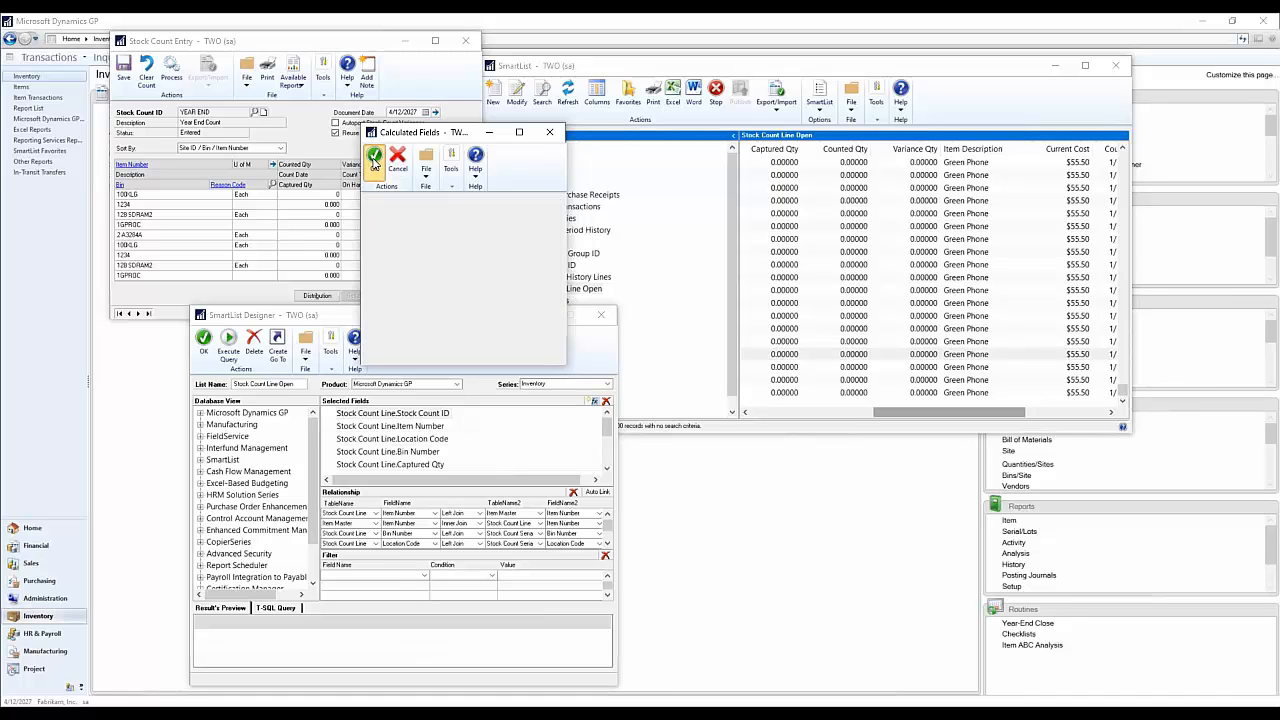
# Step: Save the Stock Count Line Open list design and examine the cost and variance columns of the refreshed SmartList
pyautogui.moveTo(608, 430)
pyautogui.mouseDown()
pyautogui.moveTo(613, 480)
pyautogui.moveTo(608, 410)
pyautogui.moveTo(608, 455)
pyautogui.mouseUp()
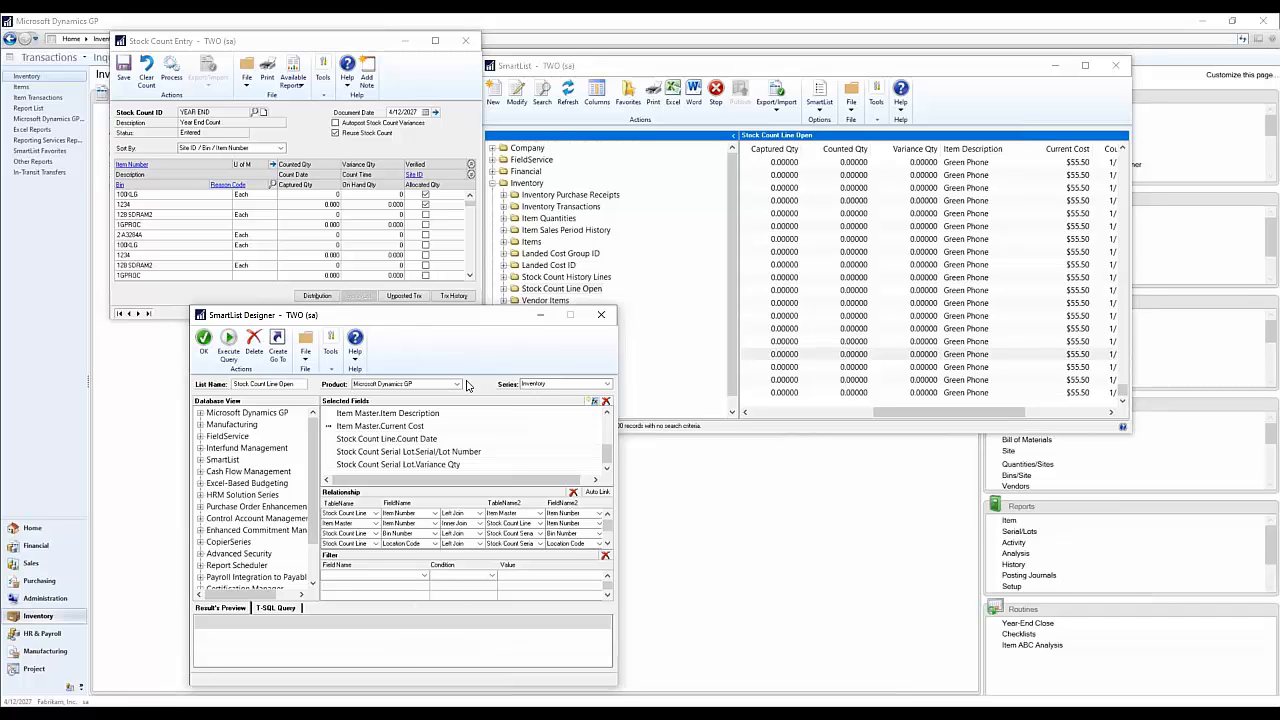
pyautogui.moveTo(446, 320); pyautogui.dragTo(497, 205)
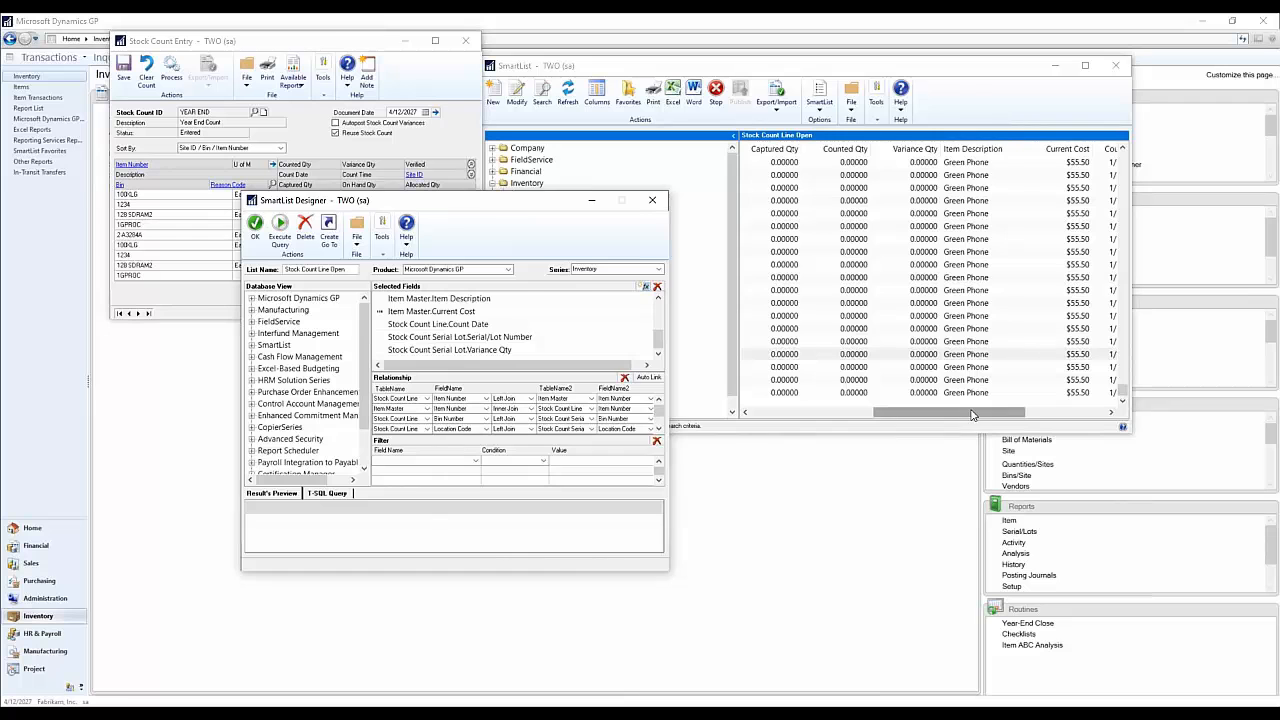
pyautogui.moveTo(972, 412)
pyautogui.mouseDown()
pyautogui.moveTo(1105, 402)
pyautogui.moveTo(709, 425)
pyautogui.moveTo(746, 405)
pyautogui.mouseUp()
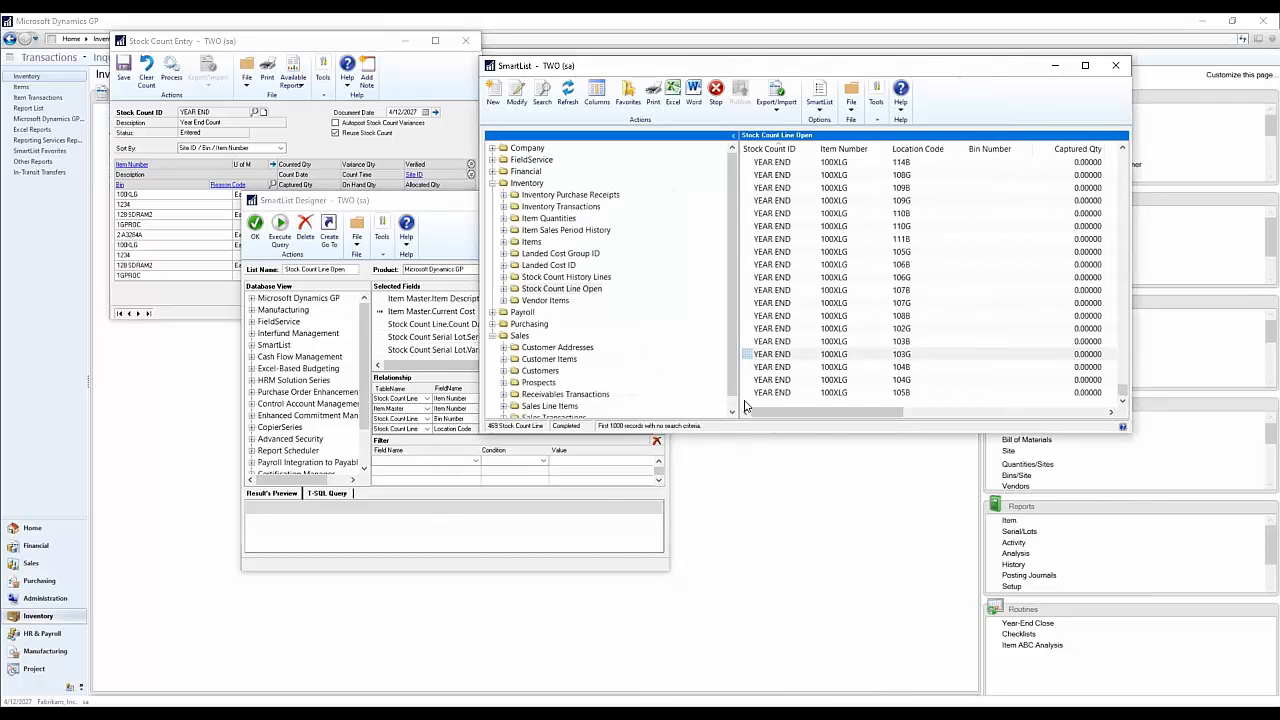
pyautogui.click(600, 502)
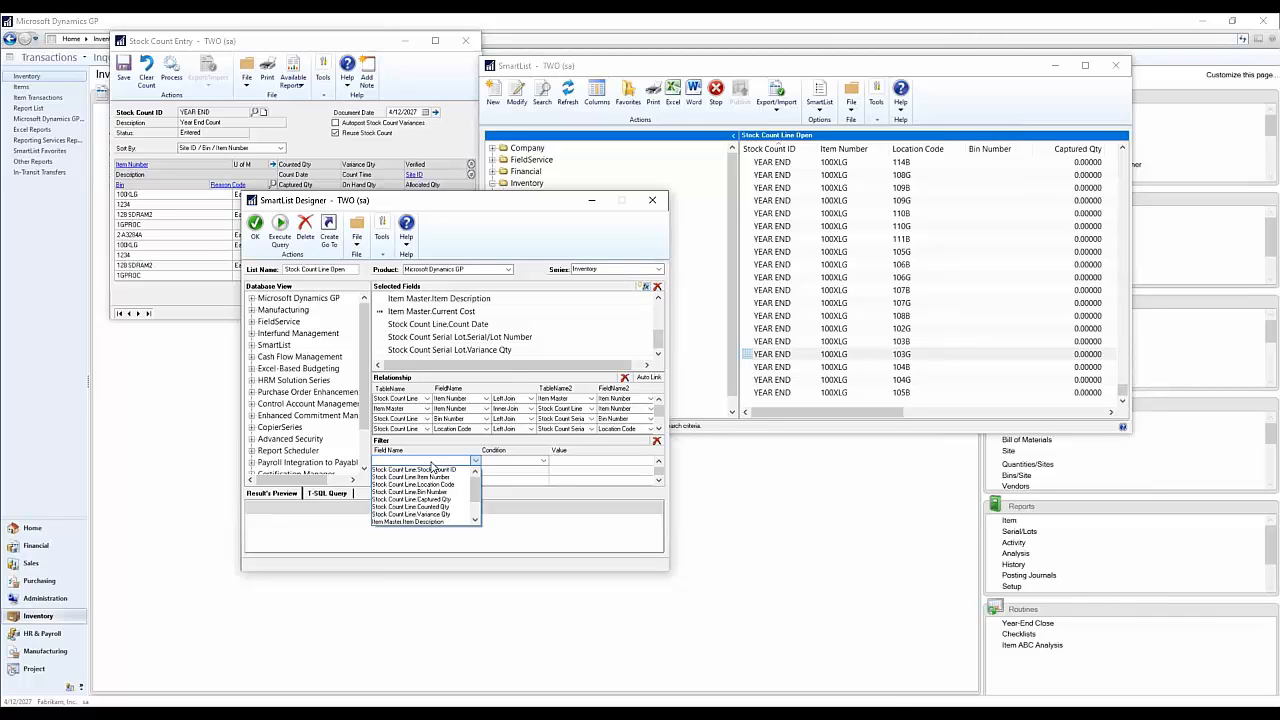
pyautogui.click(532, 218)
pyautogui.moveTo(544, 206); pyautogui.dragTo(435, 307)
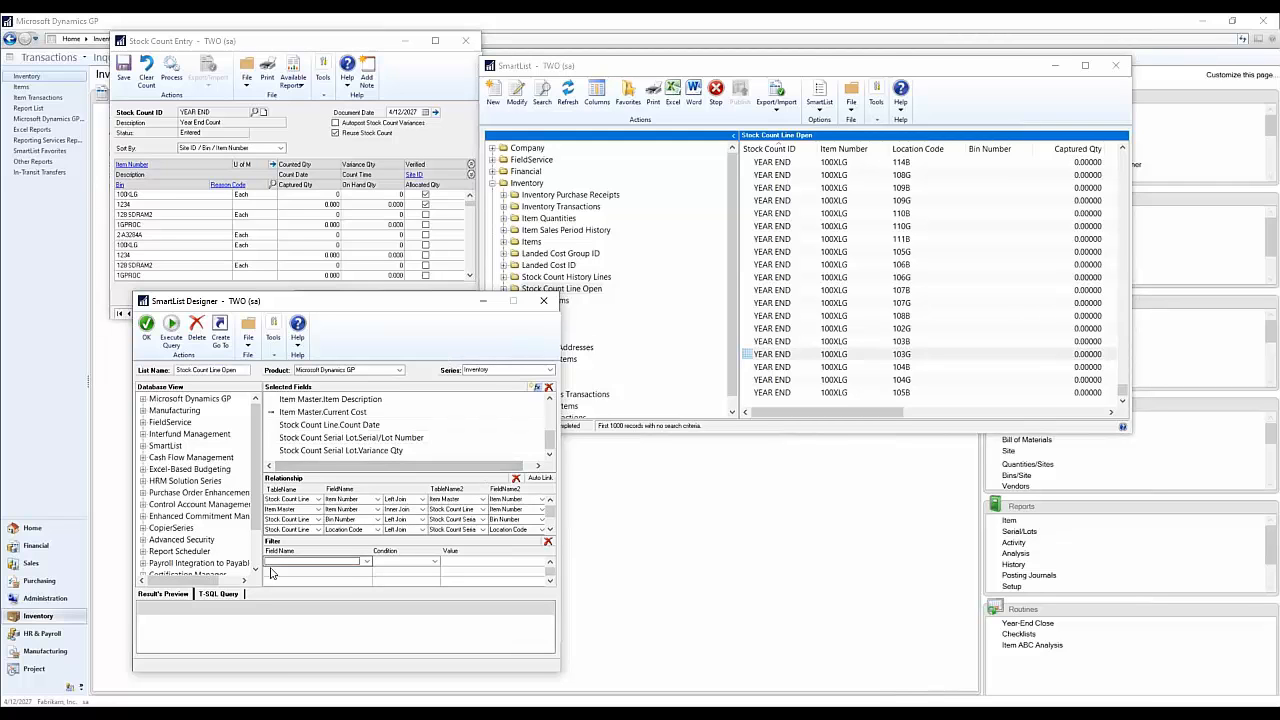
pyautogui.click(146, 328)
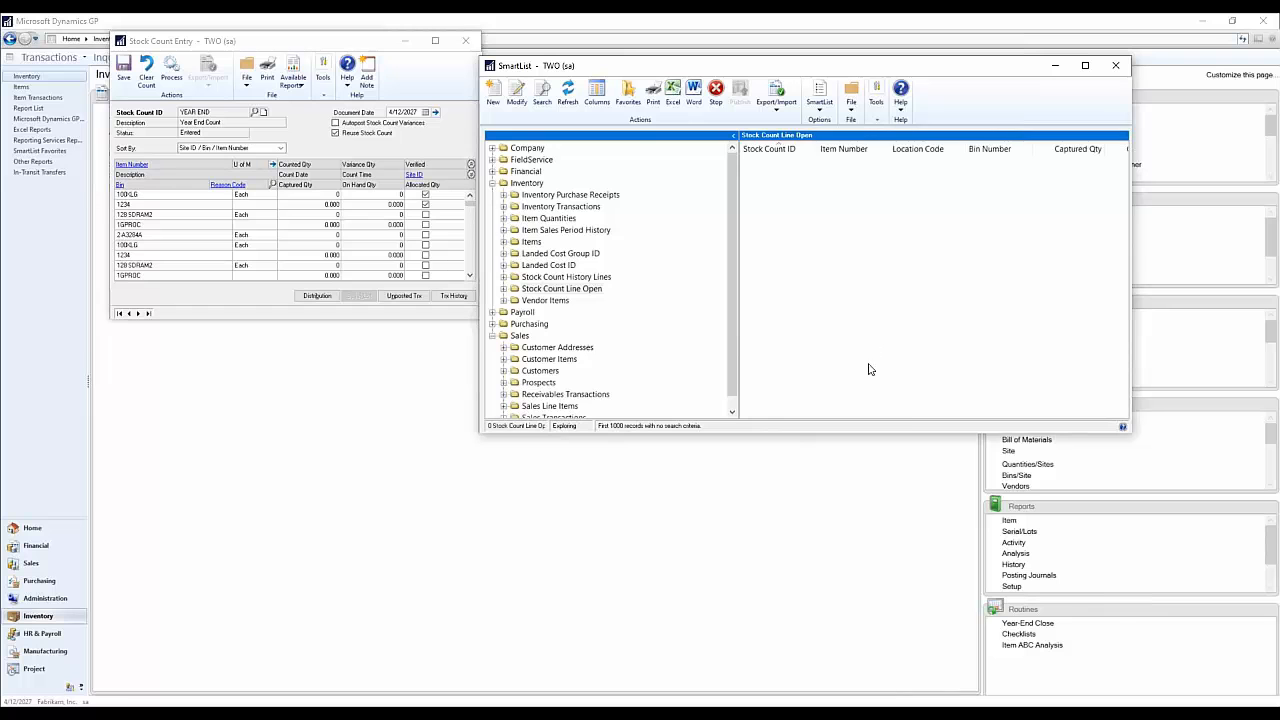
pyautogui.moveTo(880, 413); pyautogui.dragTo(1075, 414)
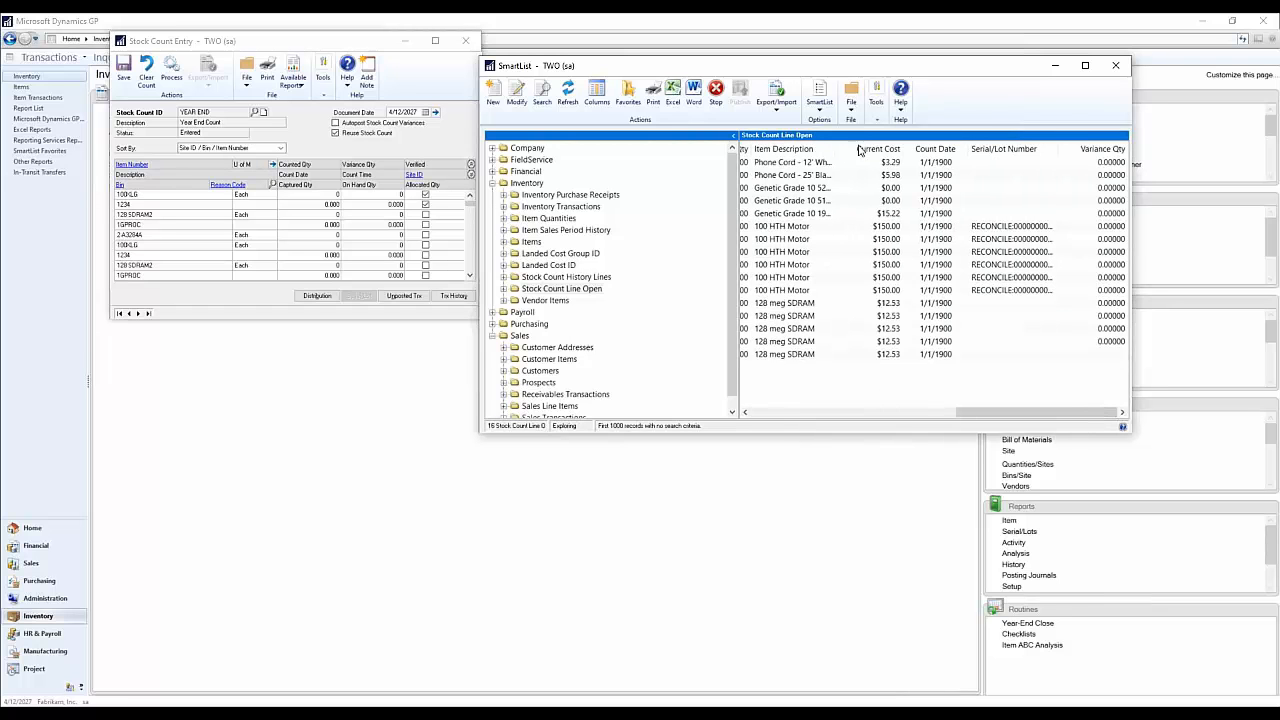
# Step: Check the SmartList columns, reopen the Stock Count Line Open design, and accept its Variance Extended Cost calculated field
pyautogui.click(1110, 413)
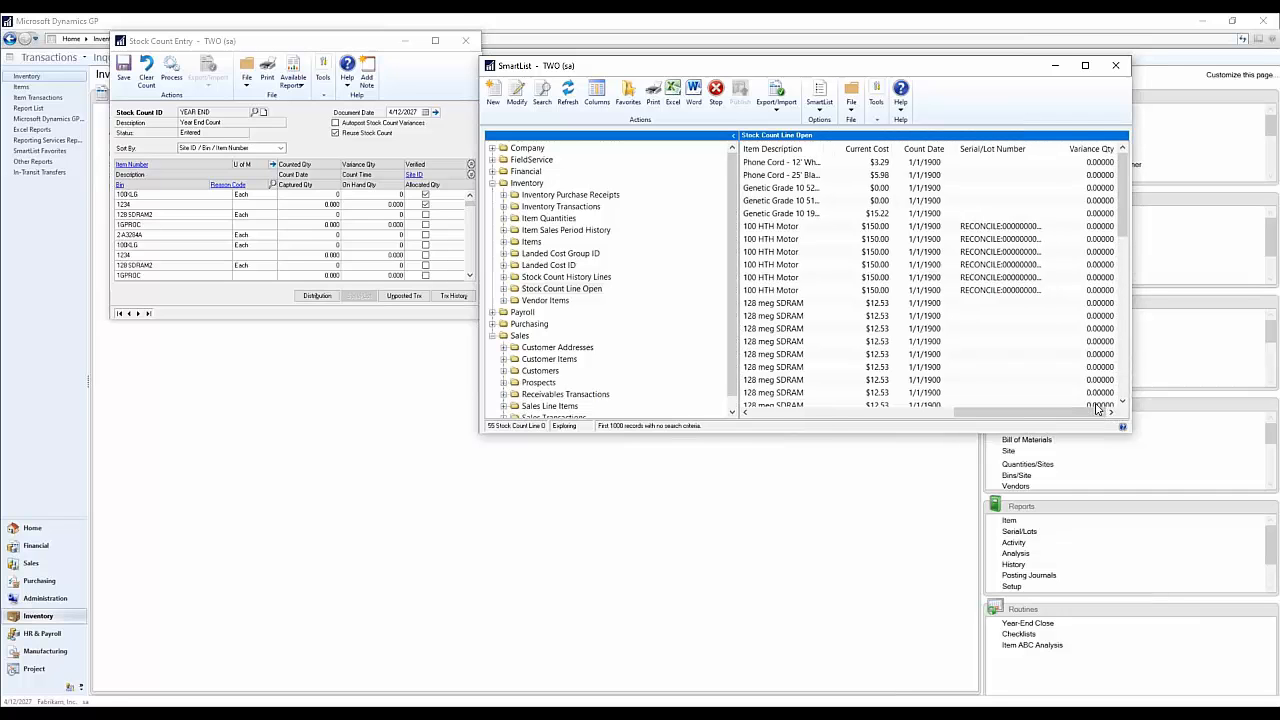
pyautogui.moveTo(1085, 410); pyautogui.dragTo(789, 434)
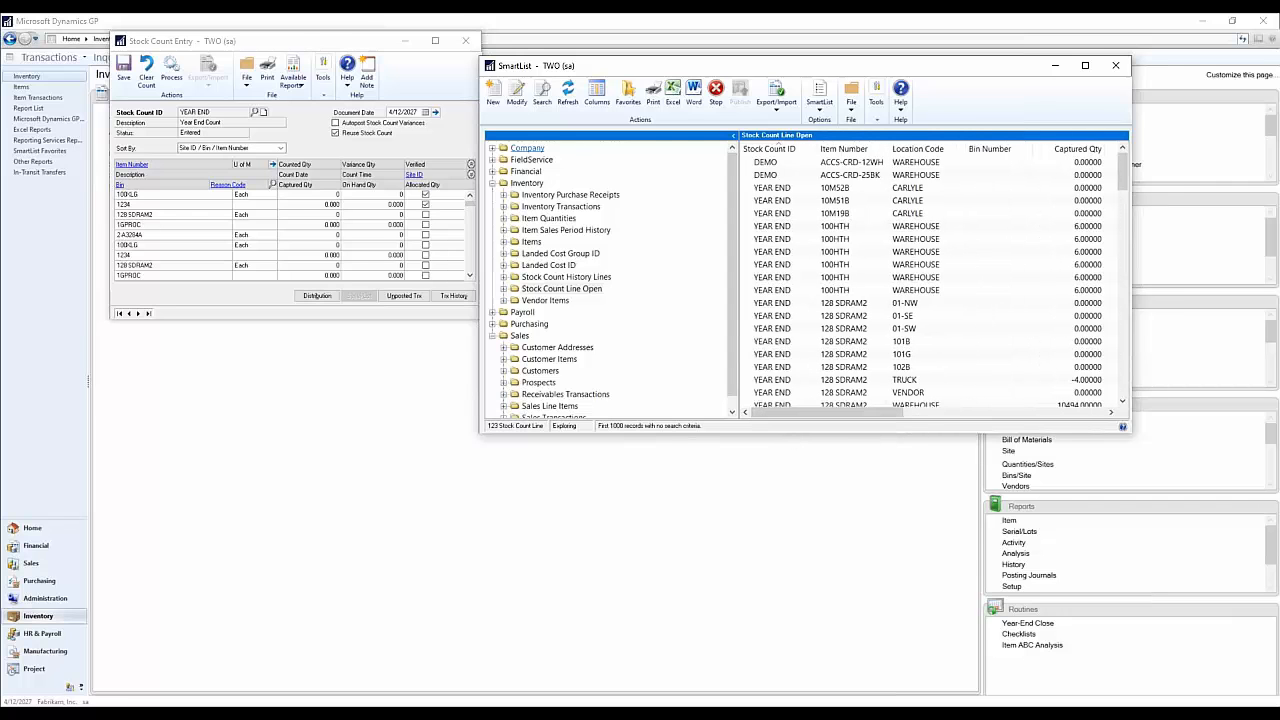
pyautogui.click(517, 95)
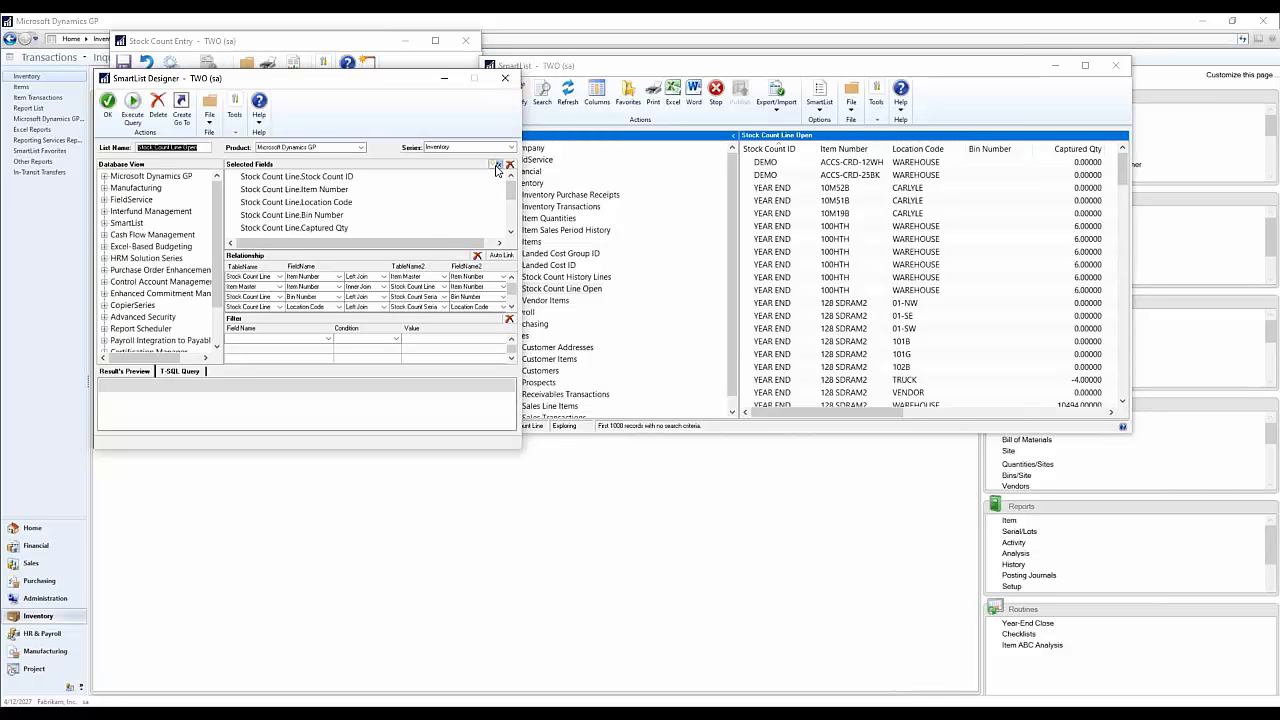
pyautogui.click(496, 168)
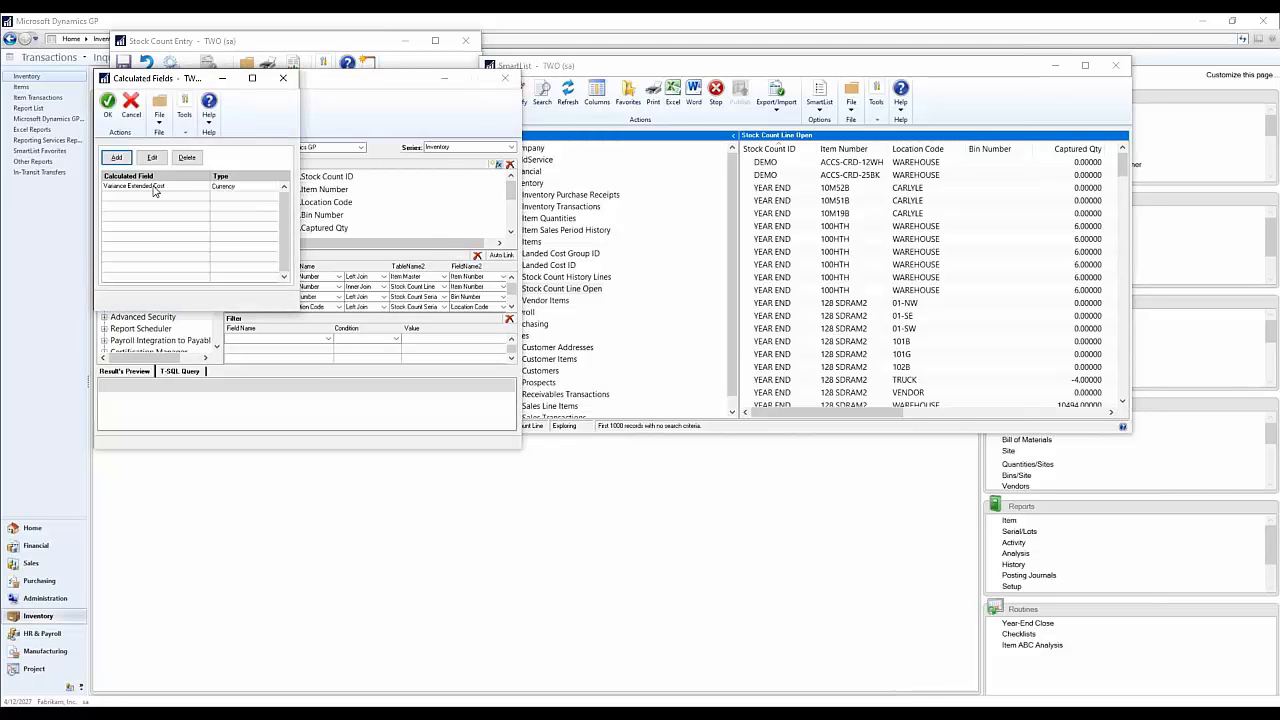
pyautogui.click(155, 188)
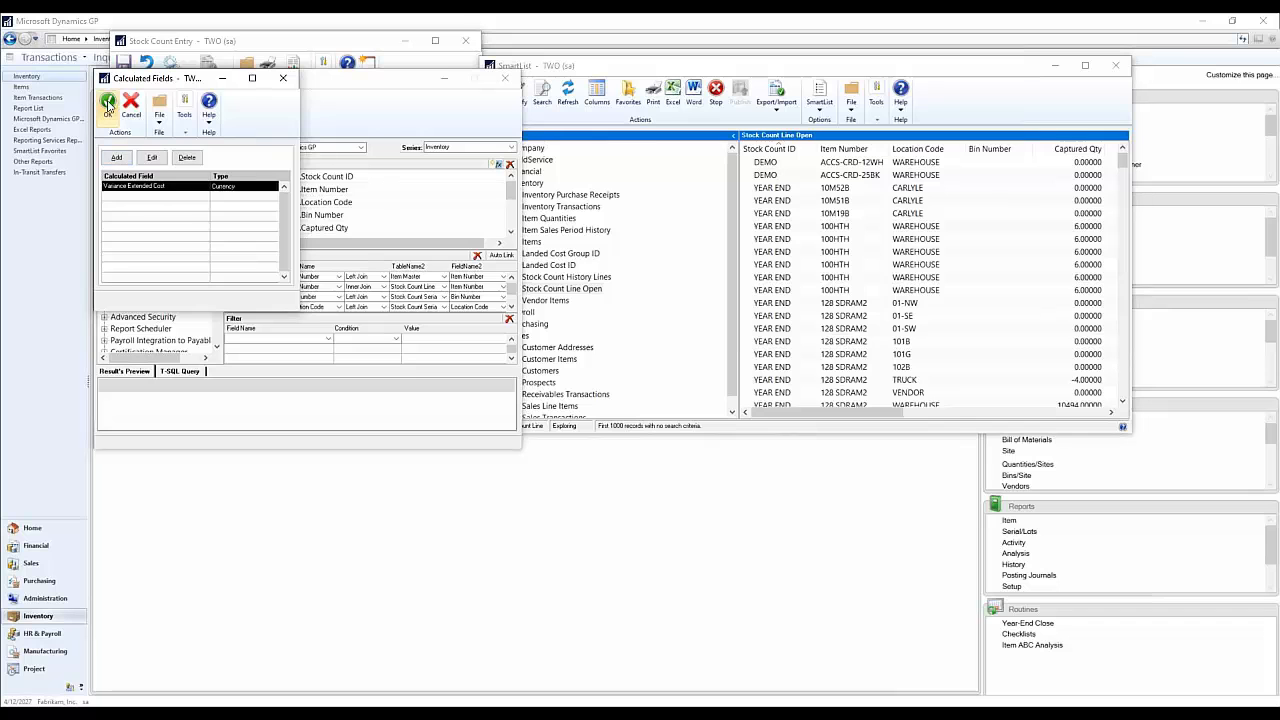
pyautogui.click(108, 102)
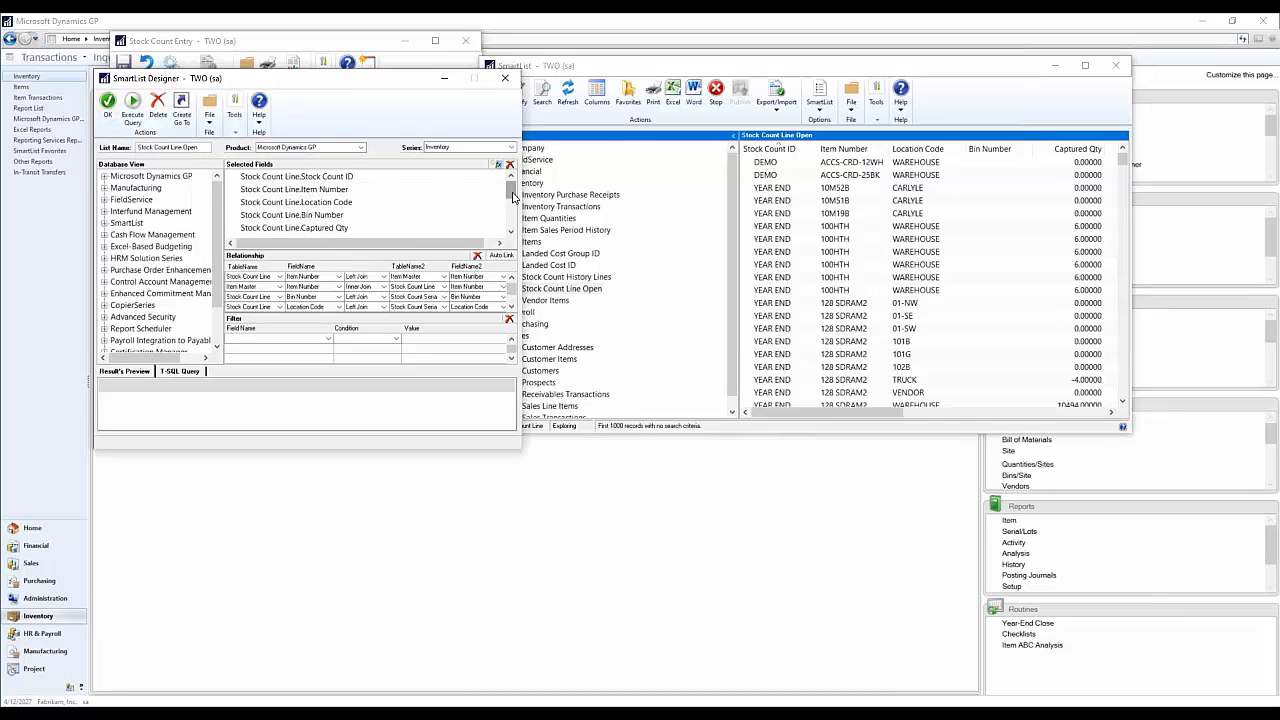
# Step: Select Variance Extended Cost among the selected fields, save the list design, and examine the refreshed SmartList's columns
pyautogui.moveTo(511, 187); pyautogui.dragTo(512, 232)
pyautogui.click(290, 229)
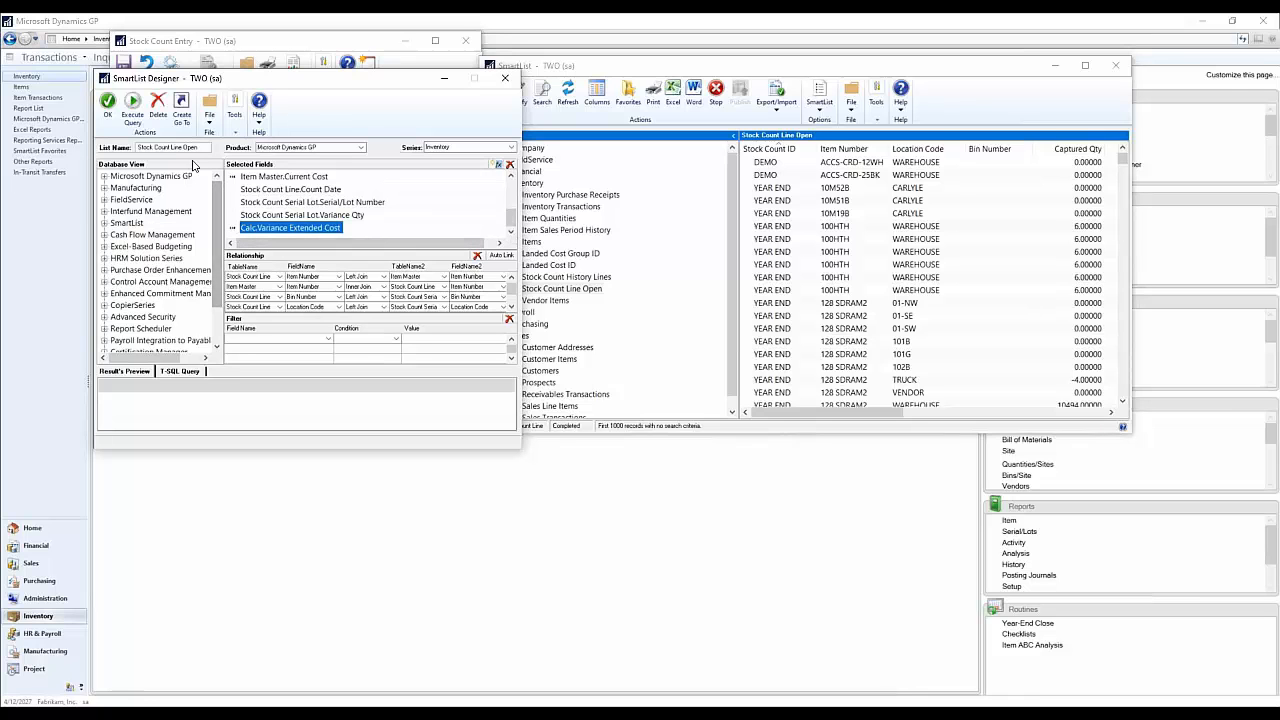
pyautogui.click(107, 104)
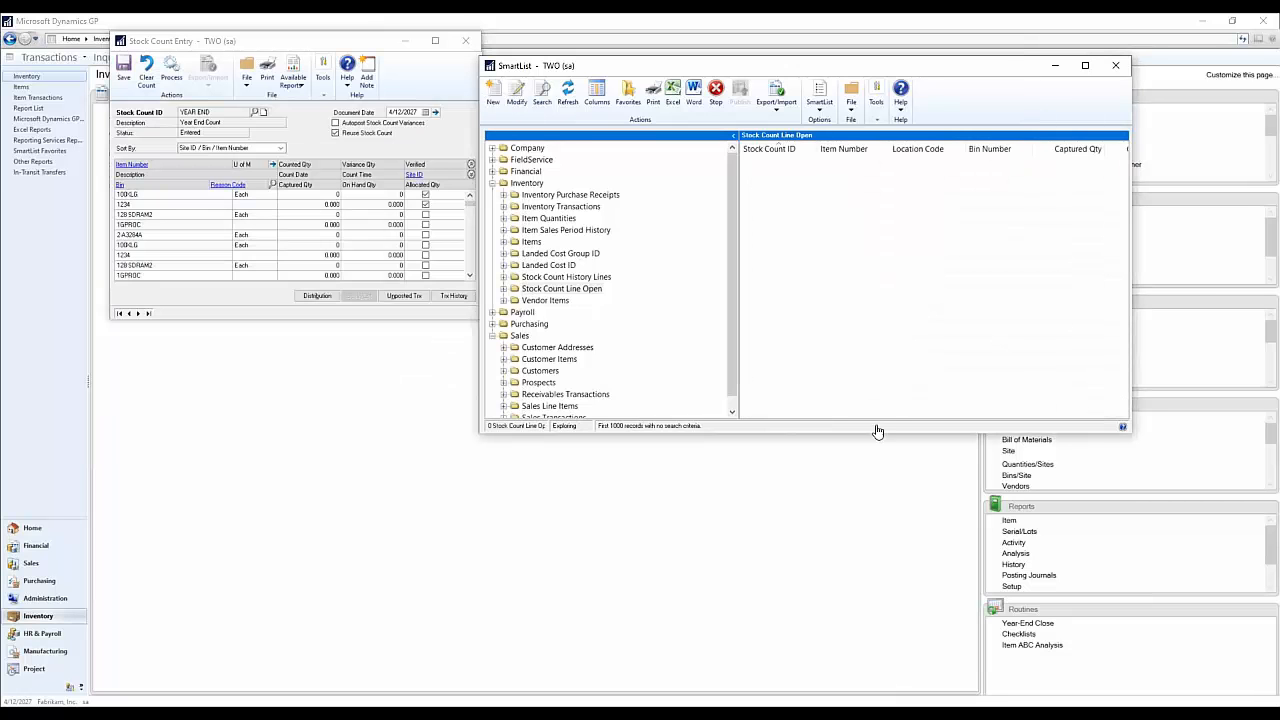
pyautogui.moveTo(872, 412); pyautogui.dragTo(1098, 414)
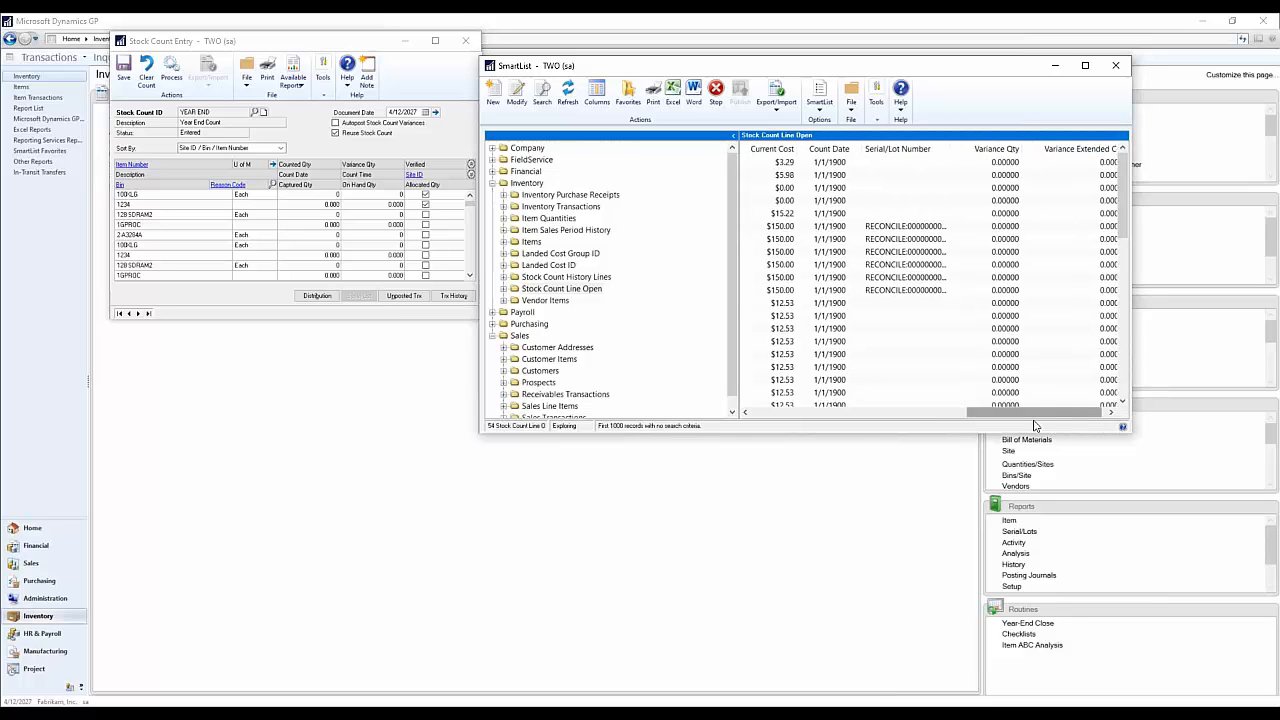
pyautogui.moveTo(1060, 414); pyautogui.dragTo(643, 434)
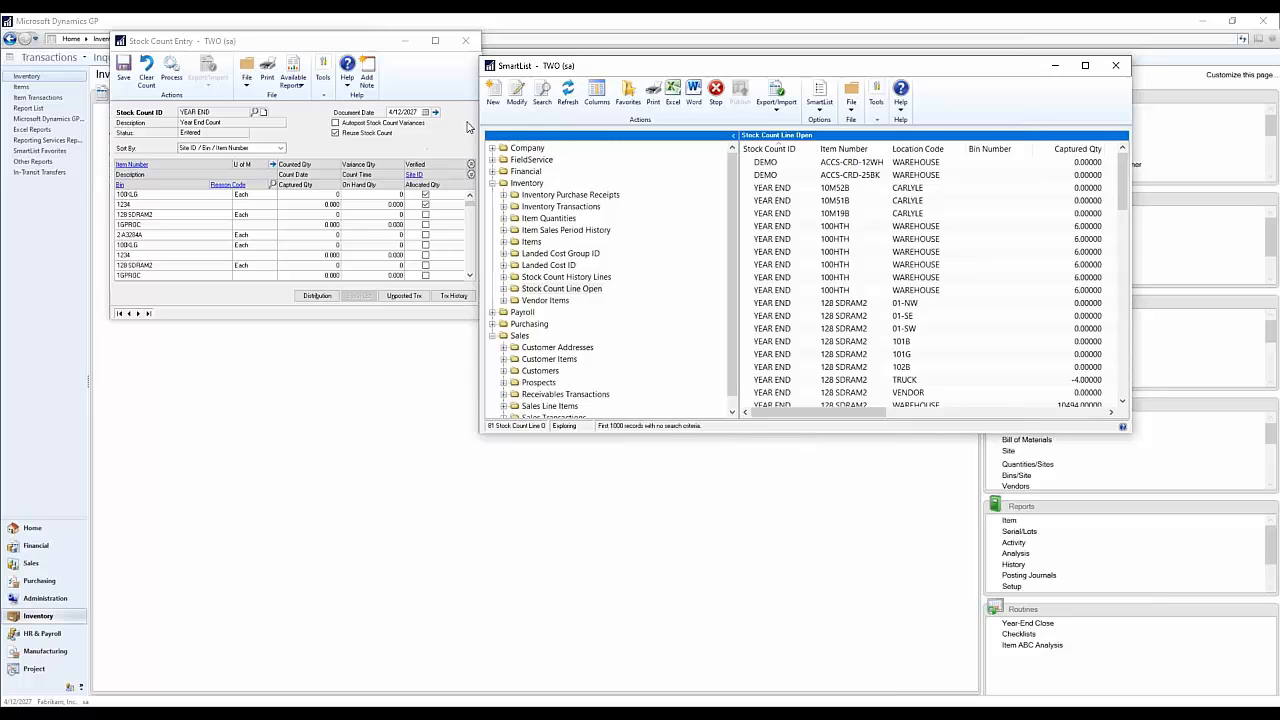
# Step: Clear the Verified marks on the first two YEAR END stock count lines, enter counted quantities, and save the count
pyautogui.click(439, 136)
pyautogui.click(426, 204)
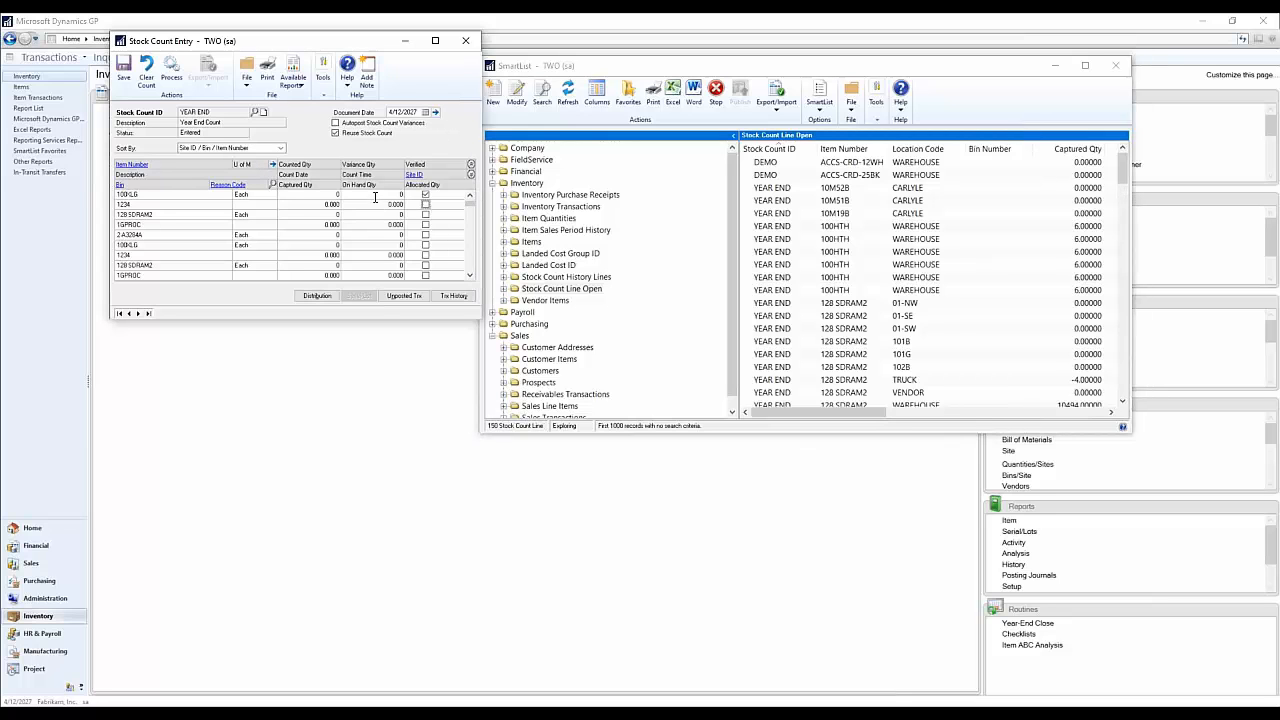
pyautogui.click(426, 194)
pyautogui.click(330, 204)
pyautogui.press('Tab')
pyautogui.press('Tab')
pyautogui.click(123, 70)
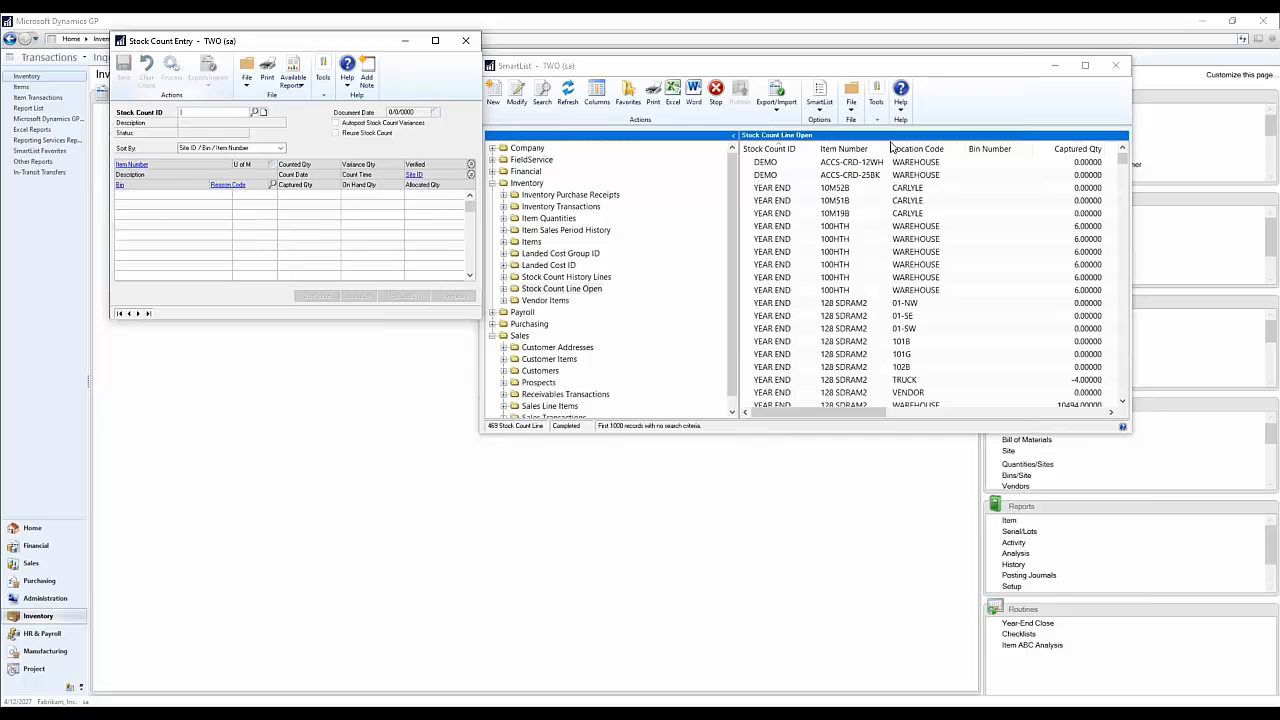
# Step: Refresh the Stock Count Line Open SmartList, sort it by Item Number, and examine the 128 SDRAM2 line at site 01-NW
pyautogui.click(978, 92)
pyautogui.click(567, 95)
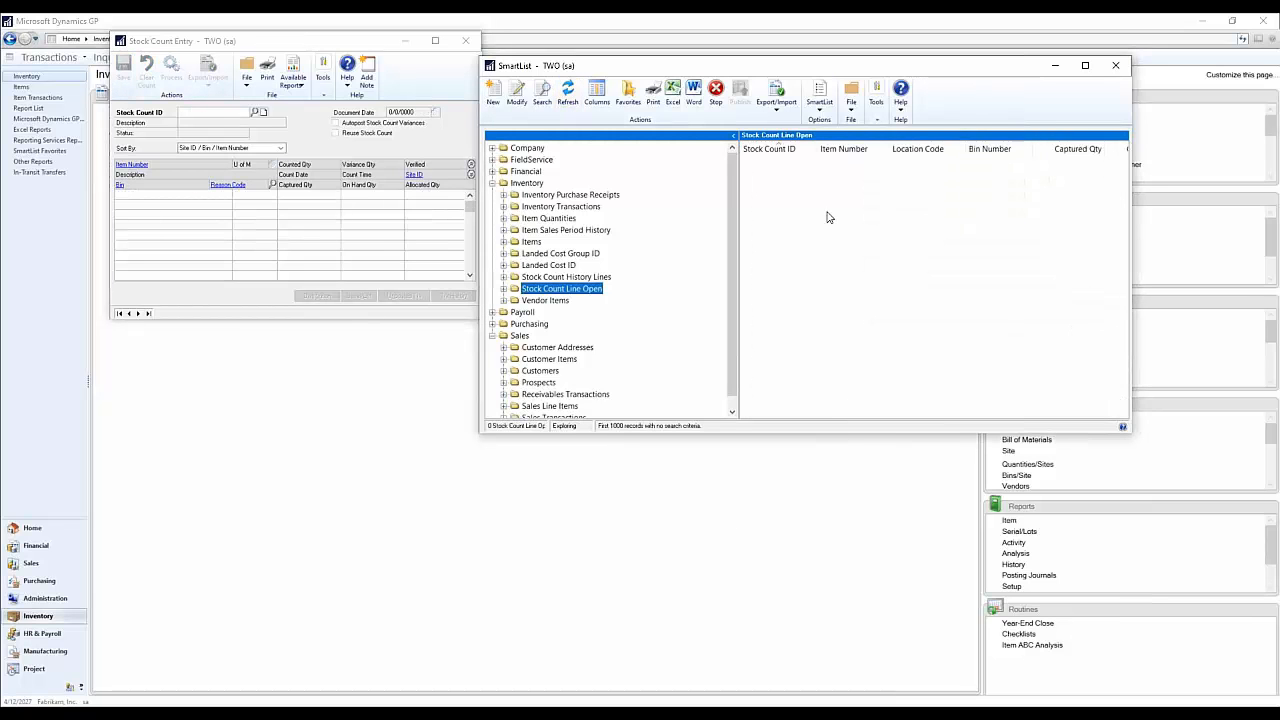
pyautogui.click(845, 148)
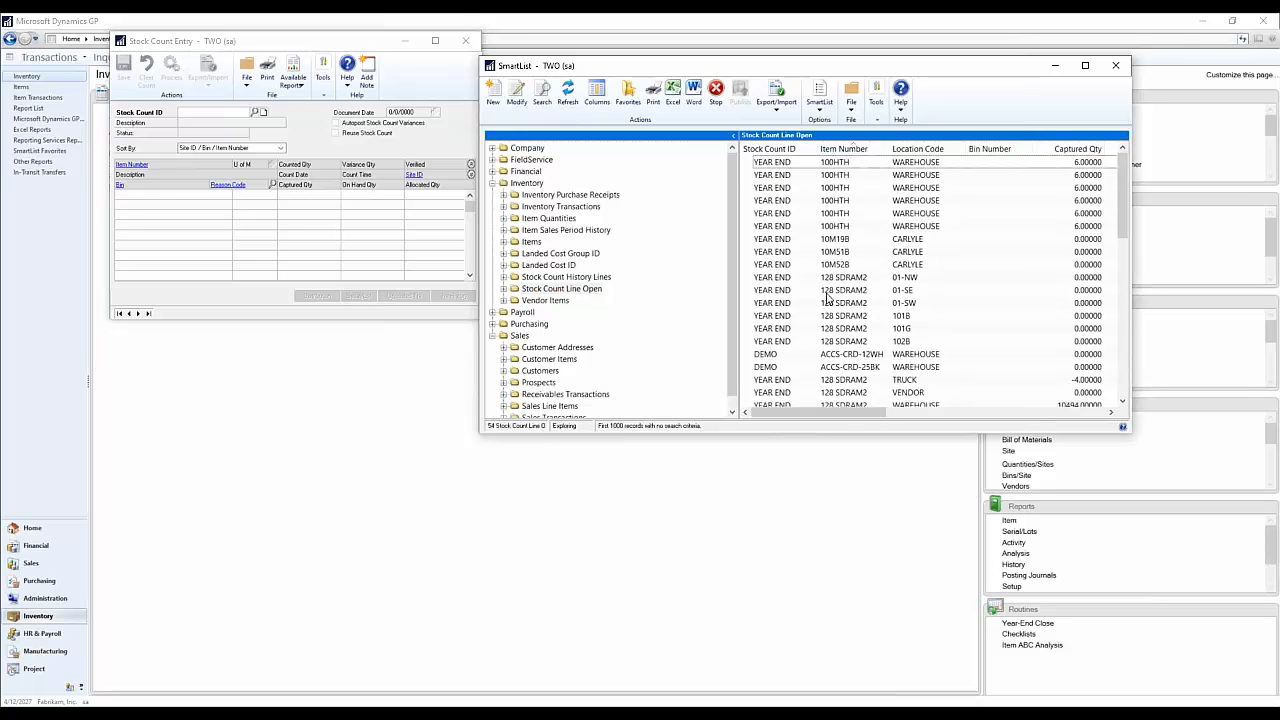
pyautogui.click(792, 278)
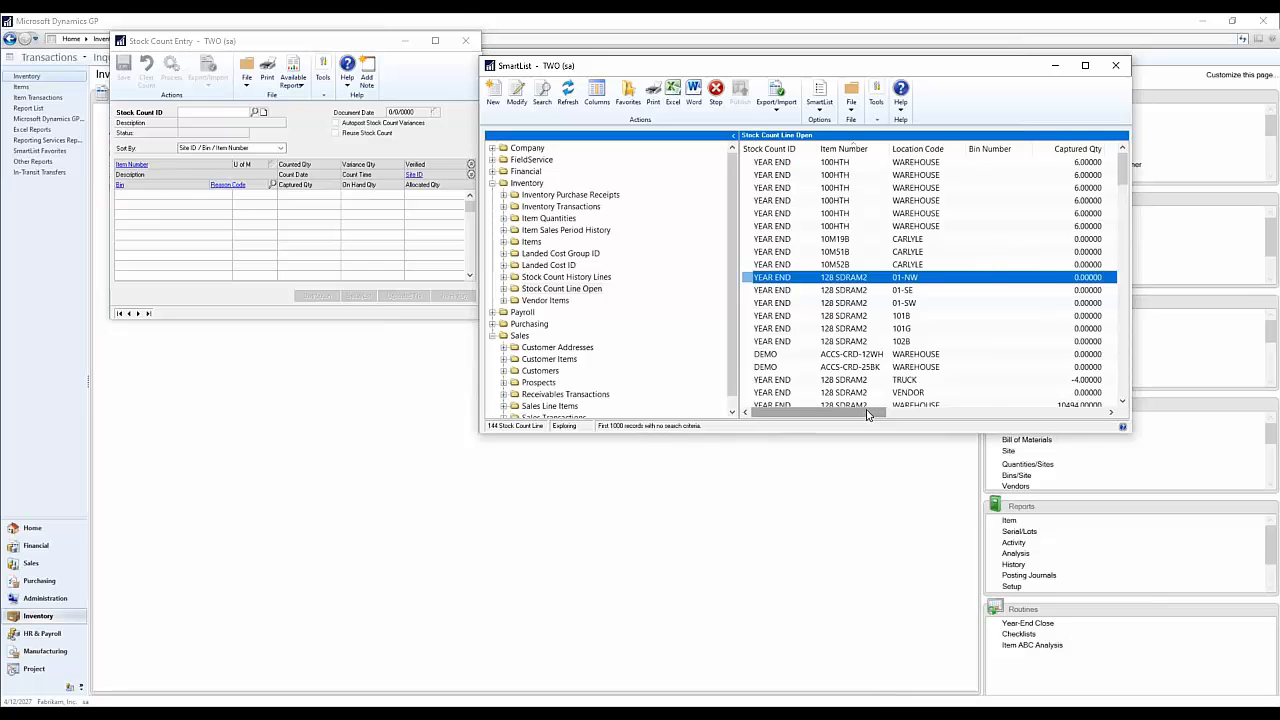
pyautogui.moveTo(867, 414); pyautogui.dragTo(1095, 412)
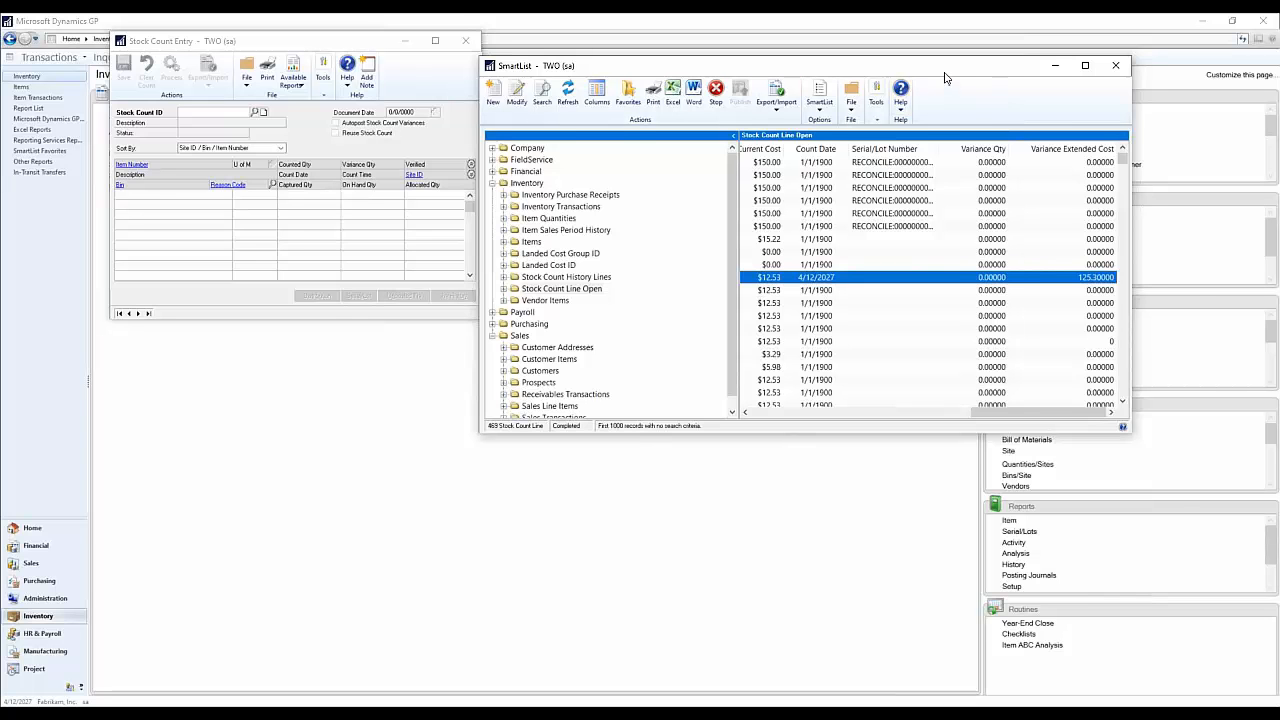
pyautogui.moveTo(945, 78); pyautogui.dragTo(997, 138)
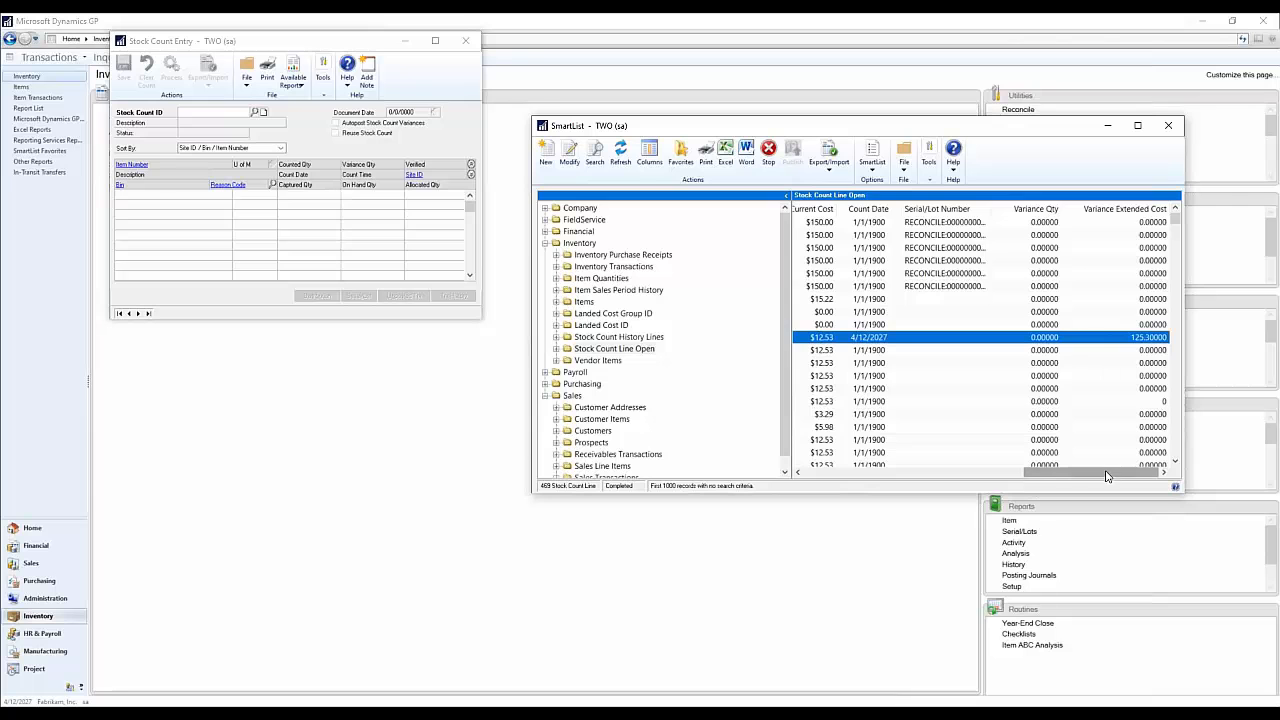
pyautogui.moveTo(1108, 476); pyautogui.dragTo(849, 488)
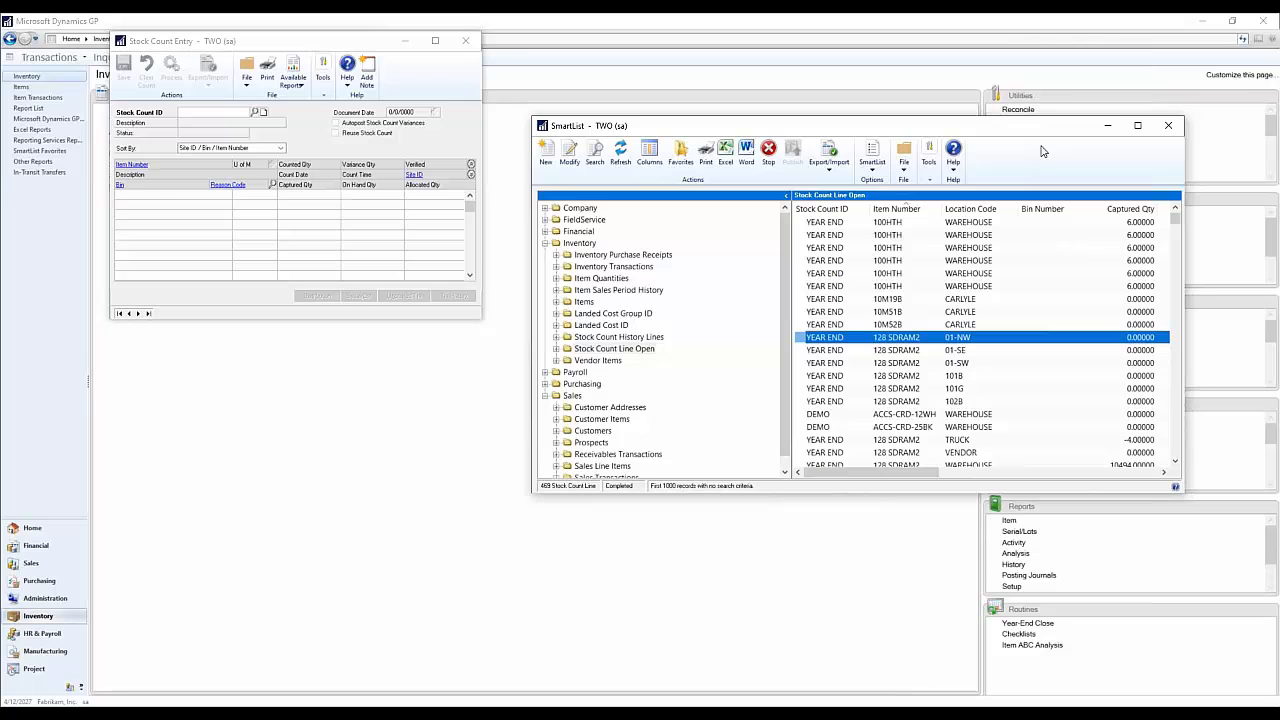
# Step: Close the SmartList and Stock Count Entry windows, and open the system SmartList Options for the Stock Count Line Open category
pyautogui.click(1167, 127)
pyautogui.click(640, 85)
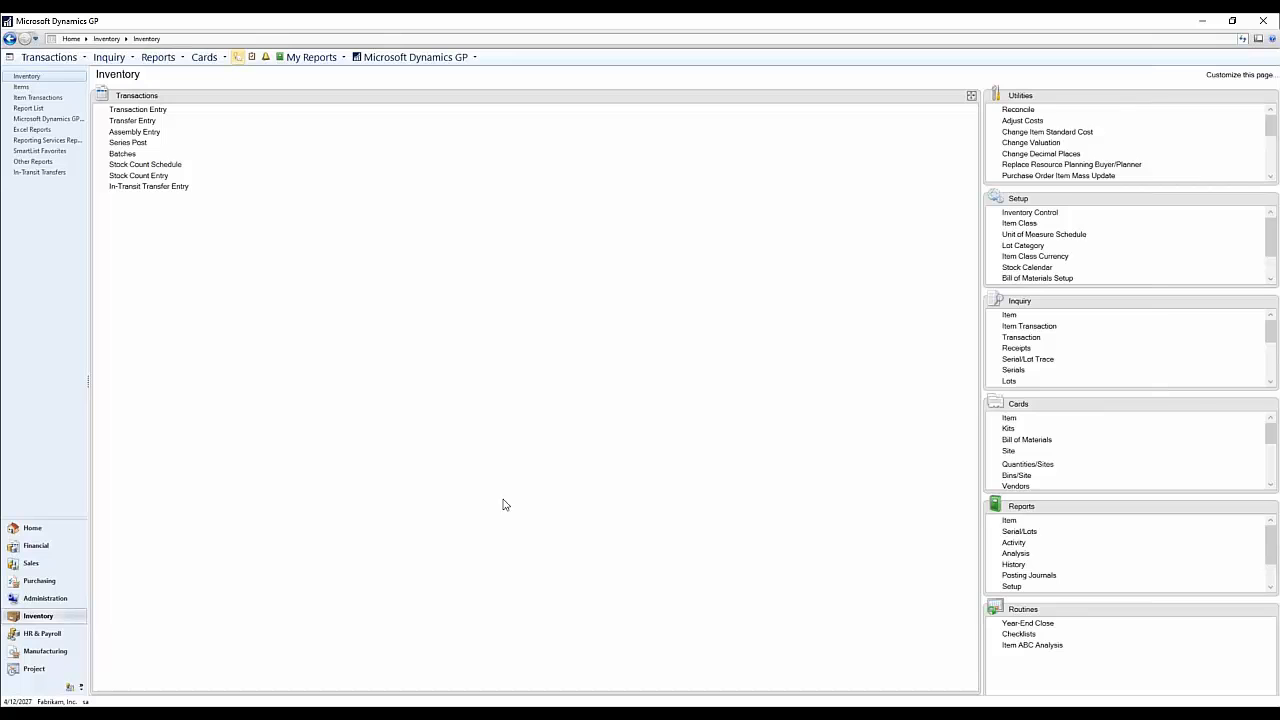
pyautogui.click(54, 603)
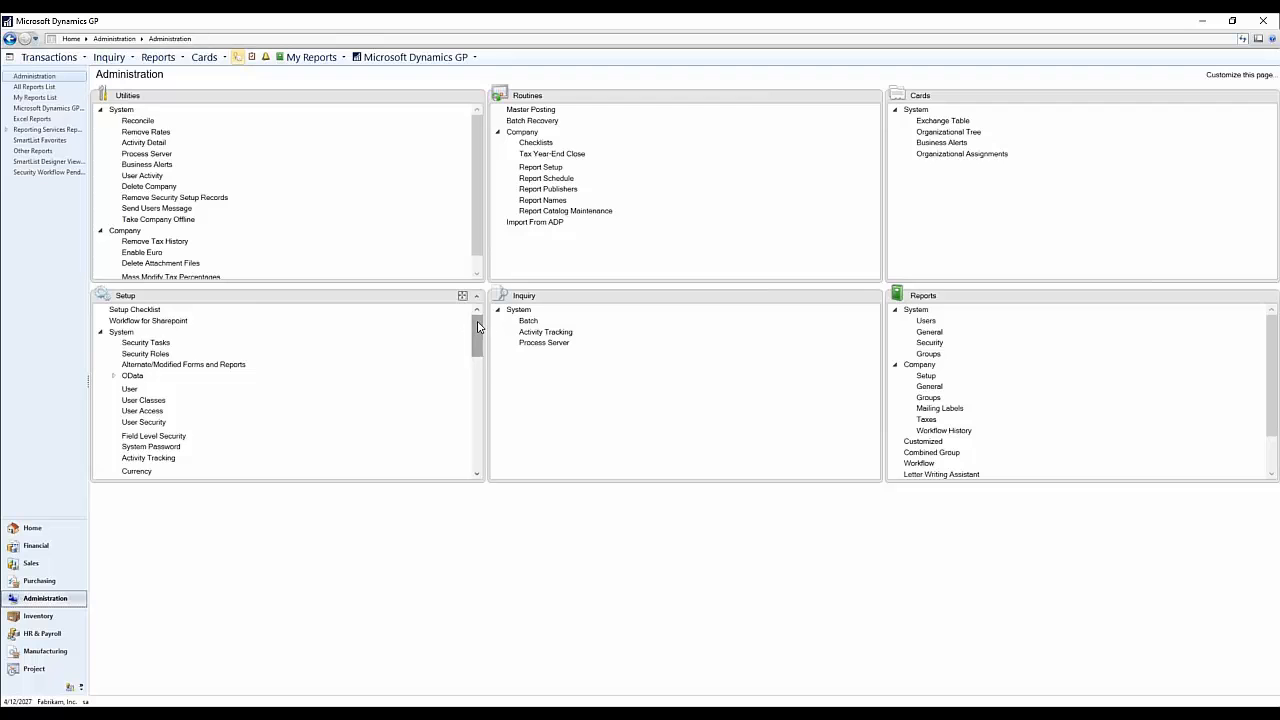
pyautogui.moveTo(476, 330); pyautogui.dragTo(474, 398)
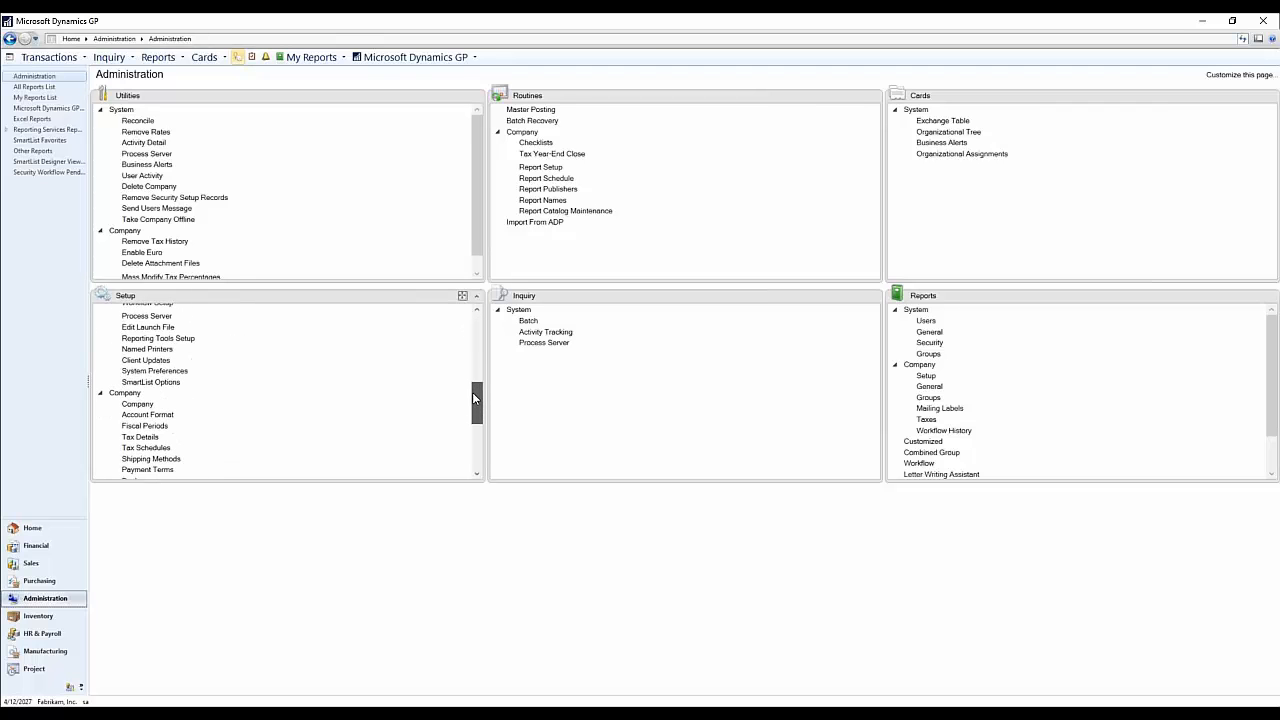
pyautogui.click(150, 382)
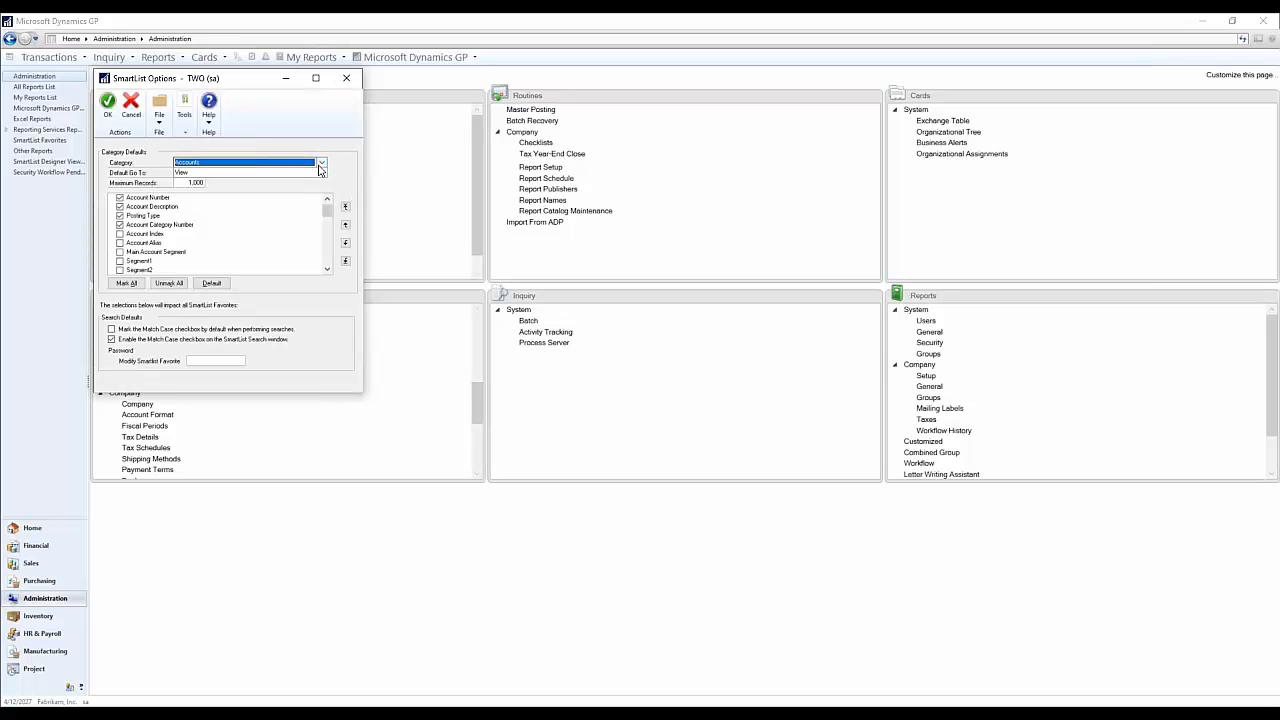
pyautogui.click(321, 162)
pyautogui.moveTo(321, 193); pyautogui.dragTo(316, 201)
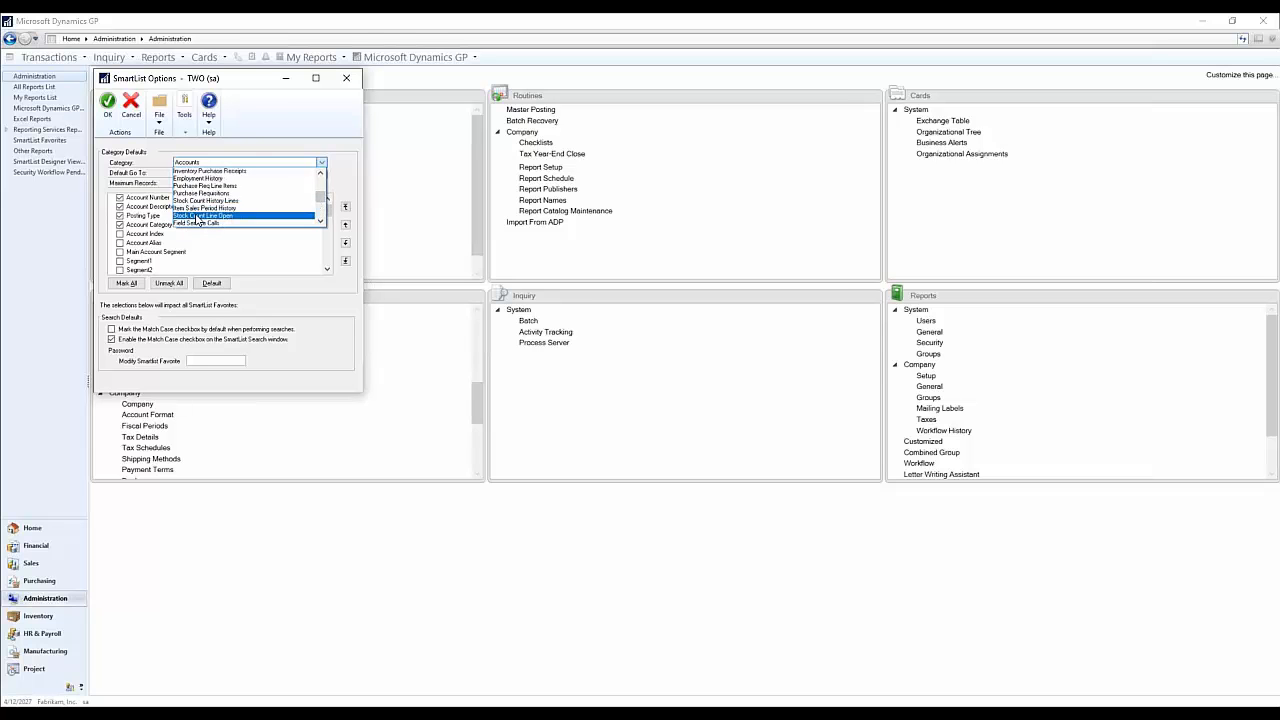
pyautogui.click(190, 216)
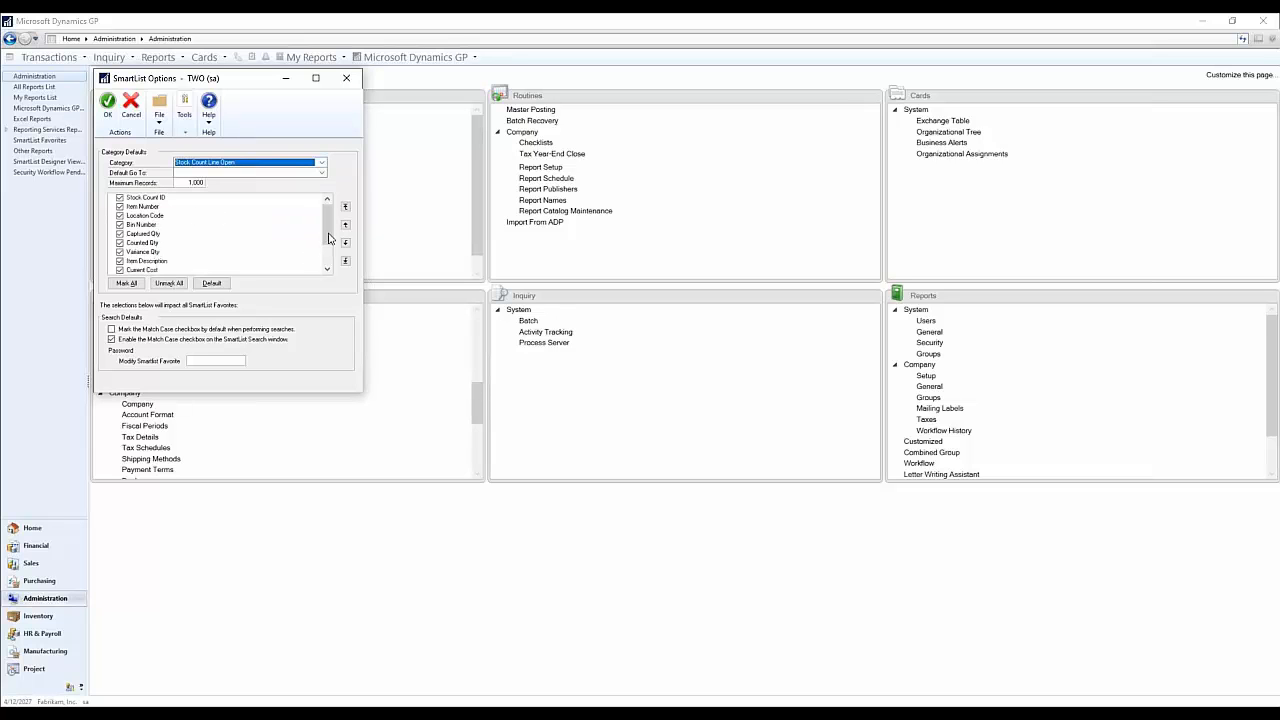
# Step: Move Item Description directly below Item Number in the default column order, and accept the SmartList options
pyautogui.click(155, 261)
pyautogui.click(345, 225)
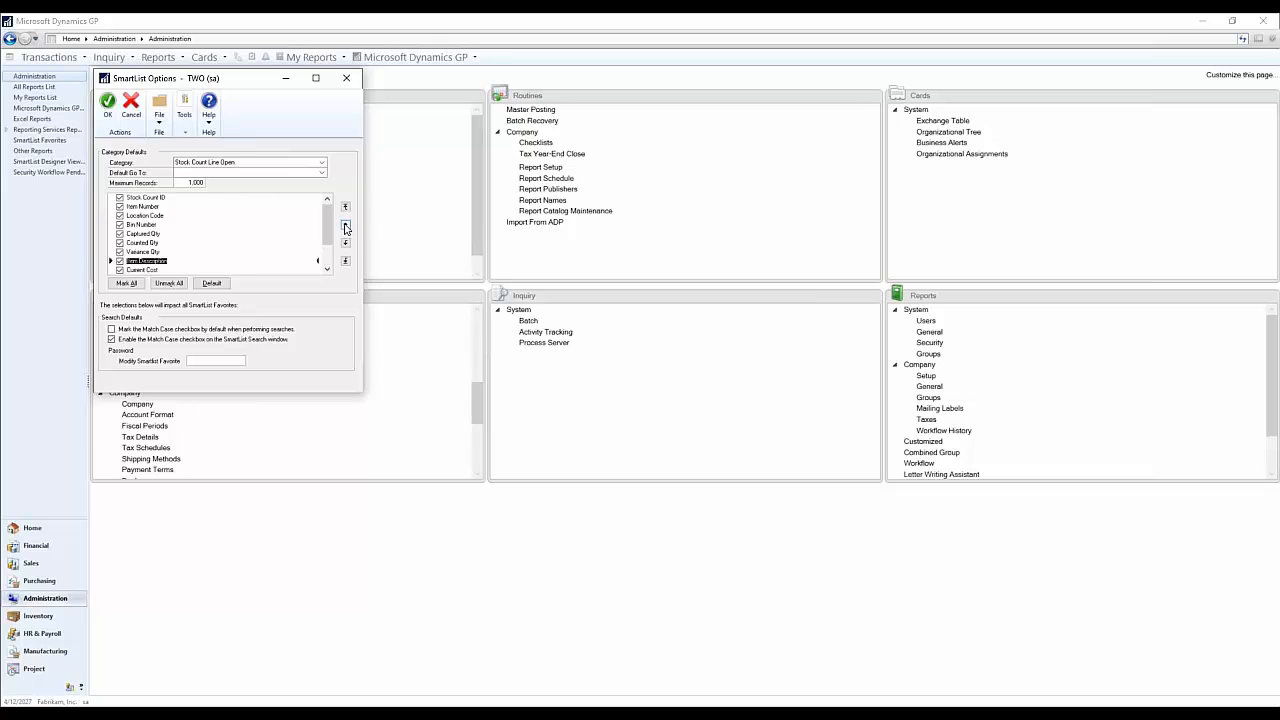
pyautogui.click(345, 225)
pyautogui.click(345, 225)
pyautogui.click(345, 225)
pyautogui.click(345, 225)
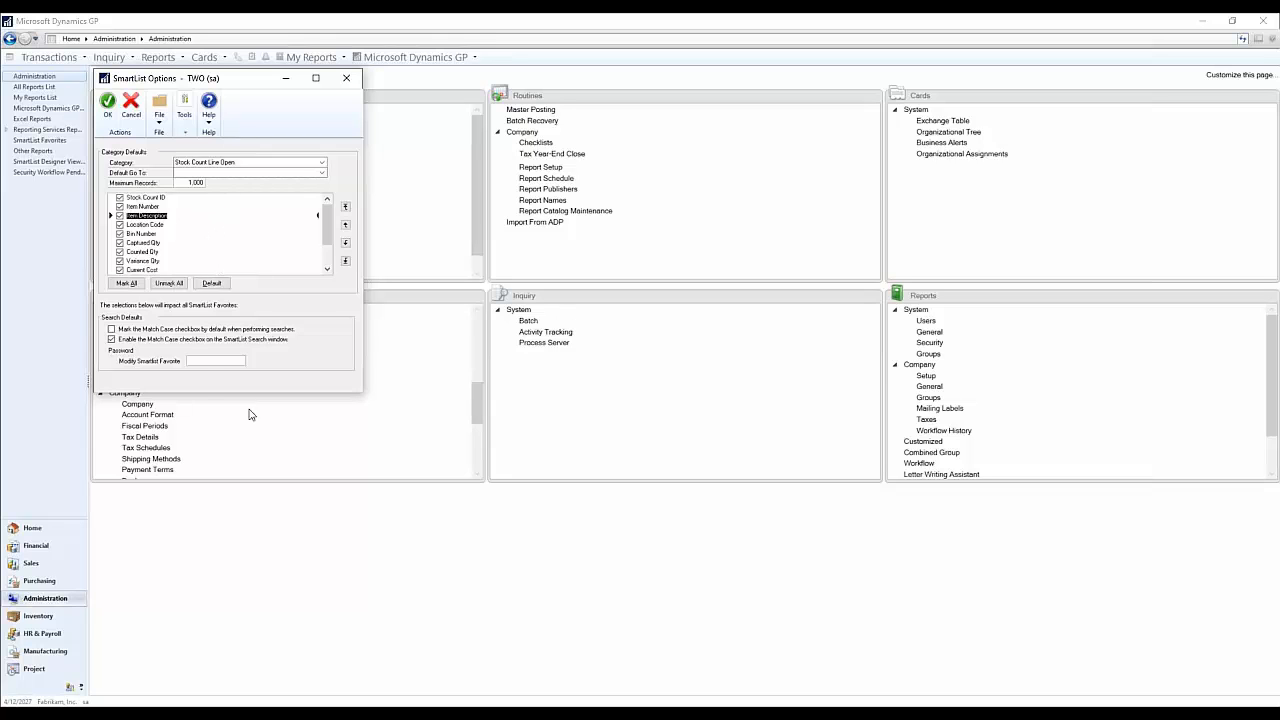
pyautogui.click(210, 359)
pyautogui.click(108, 104)
# Step: Open SmartList and display the Inventory list Stock Count Line Open to examine its default column order
pyautogui.click(238, 57)
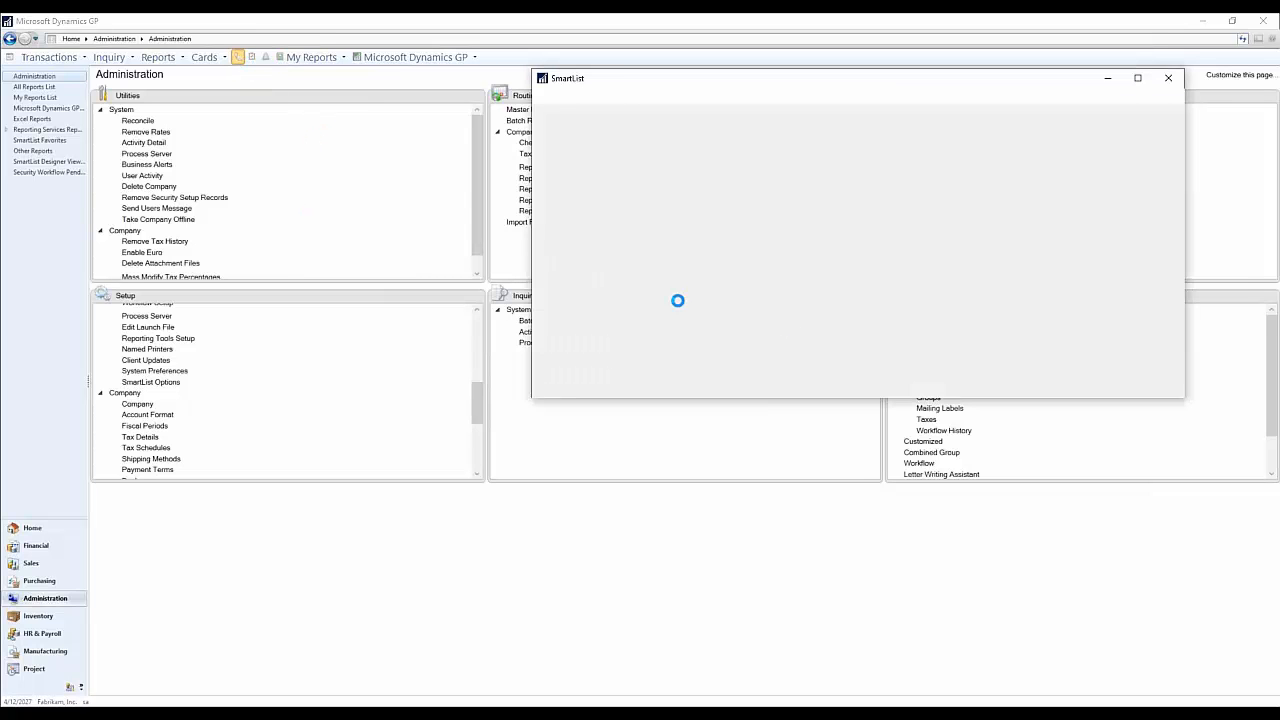
pyautogui.click(545, 196)
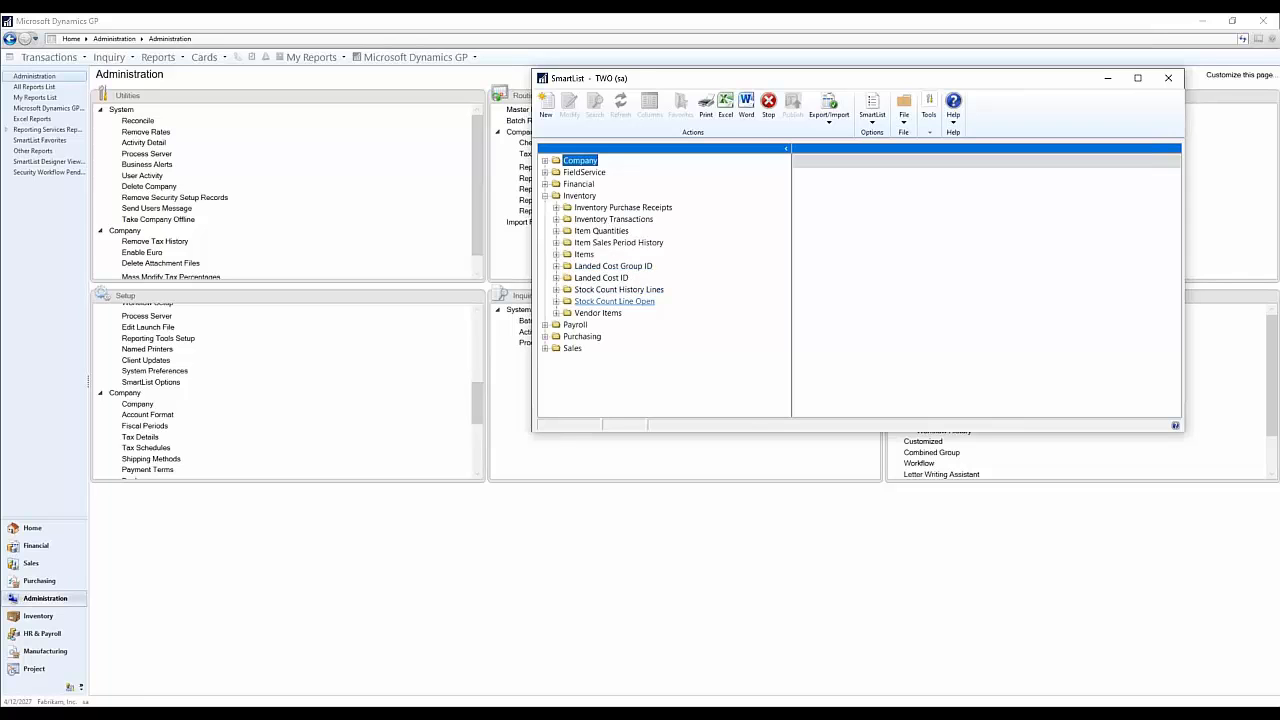
pyautogui.click(615, 301)
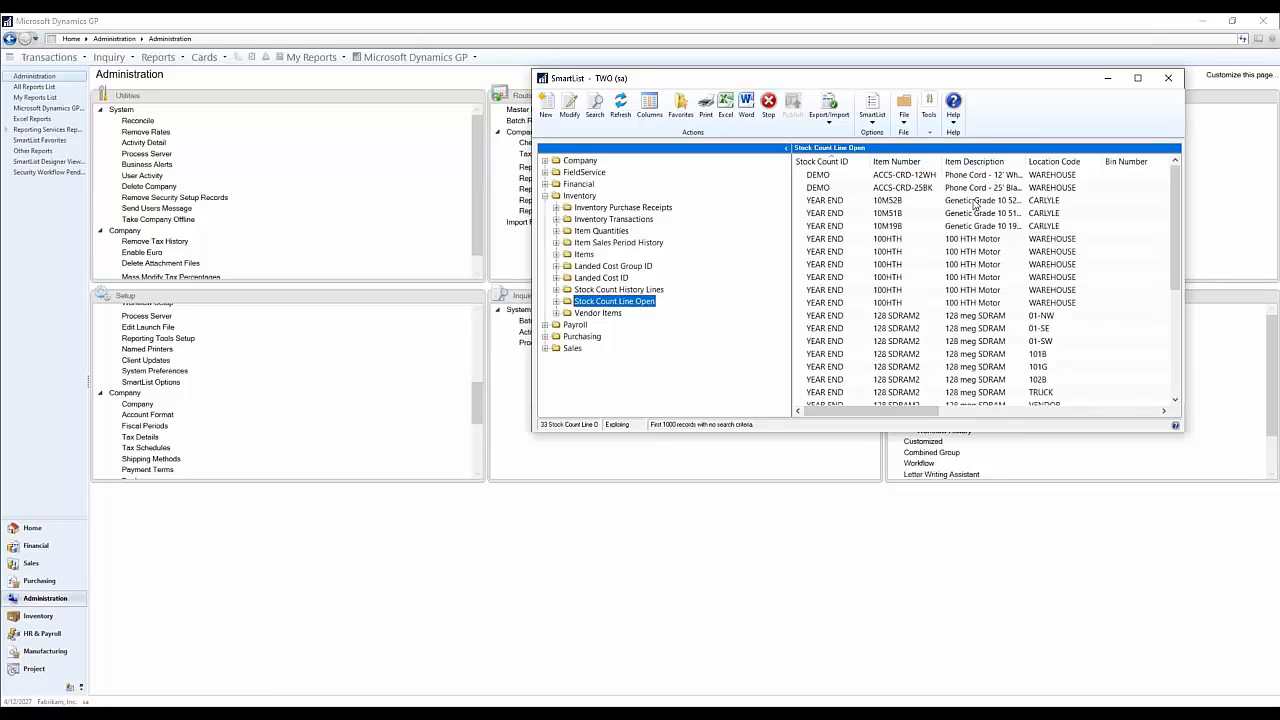
pyautogui.click(889, 330)
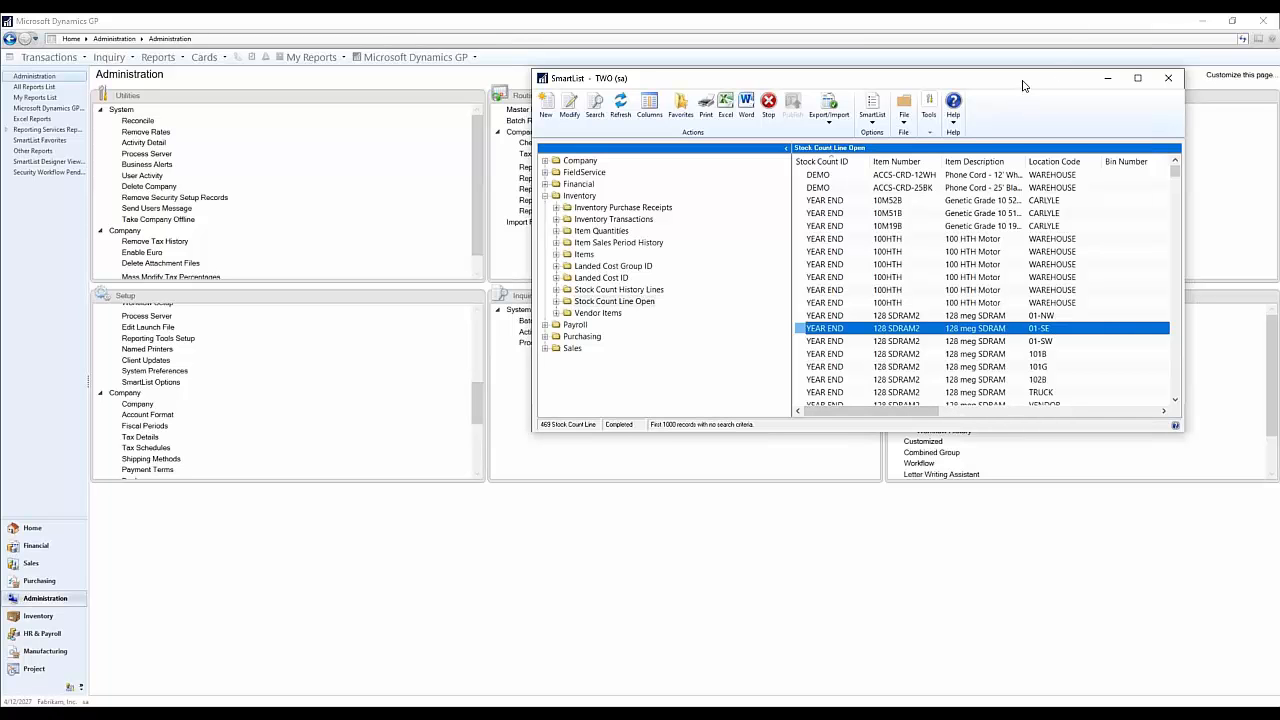
pyautogui.moveTo(1022, 85); pyautogui.dragTo(765, 123)
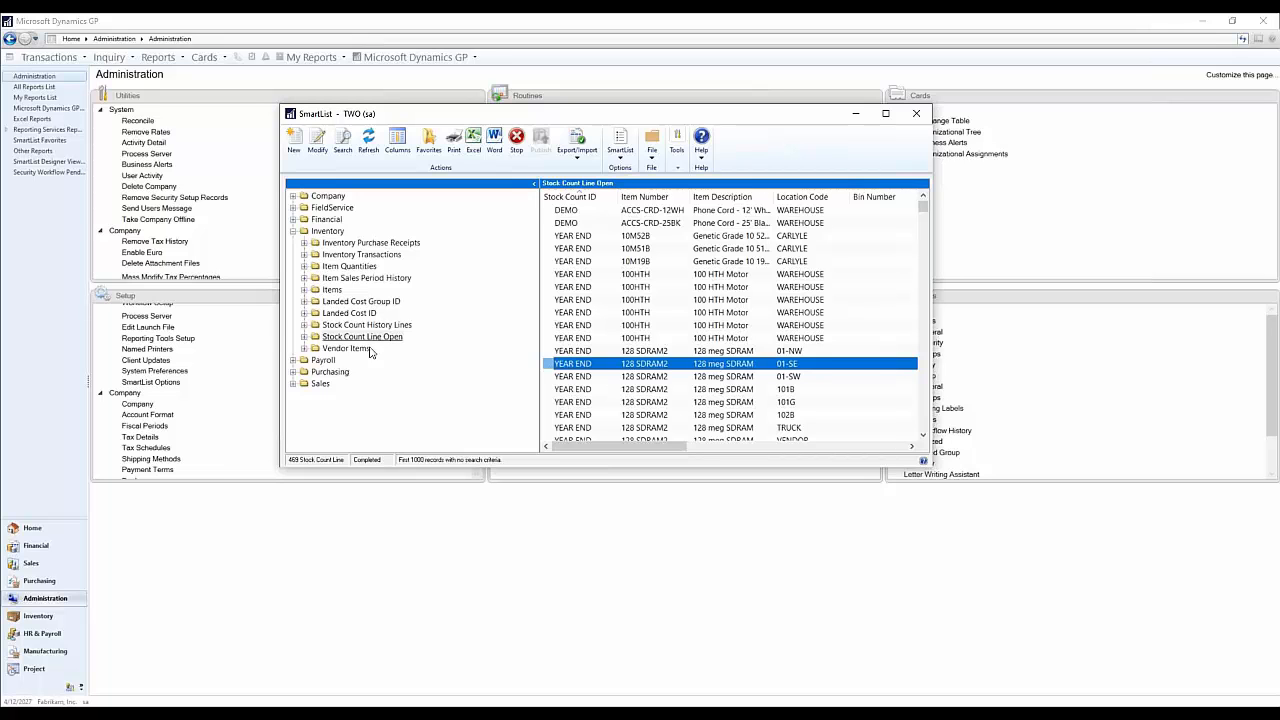
# Step: Expand Stock Count Line Open, load its default * favorite, and expand the Sales folder
pyautogui.doubleClick(313, 338)
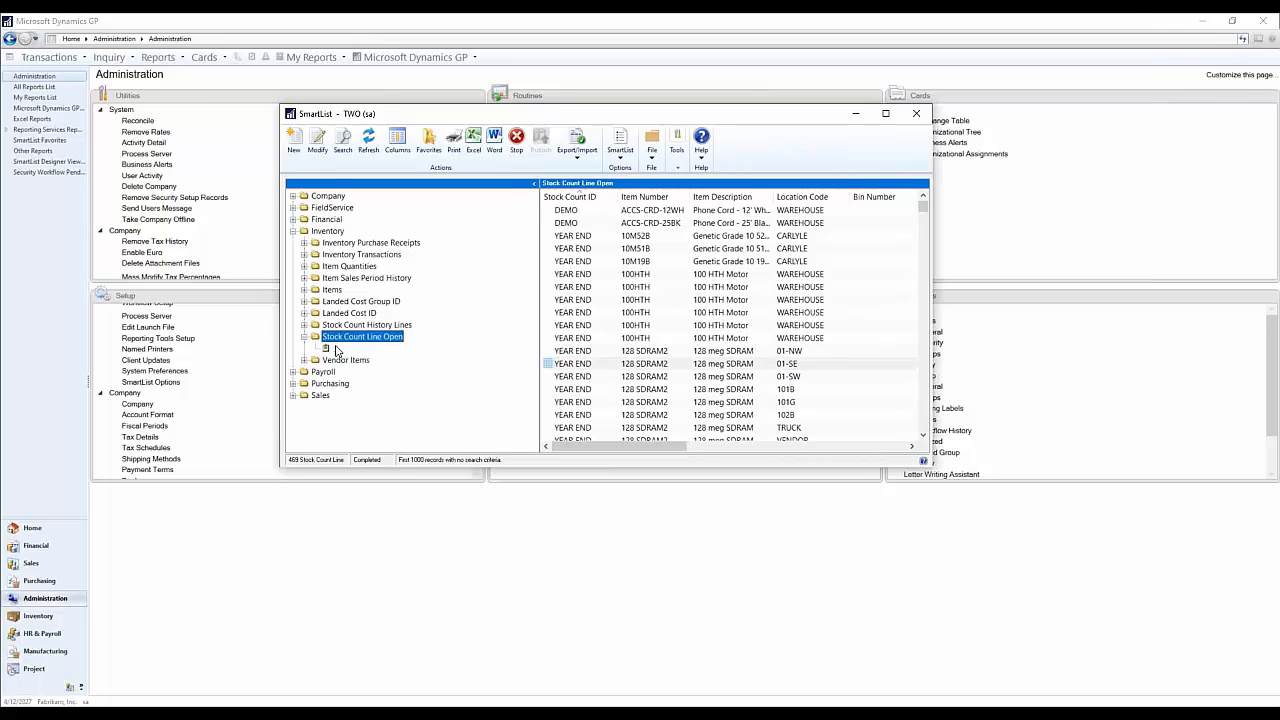
pyautogui.click(330, 348)
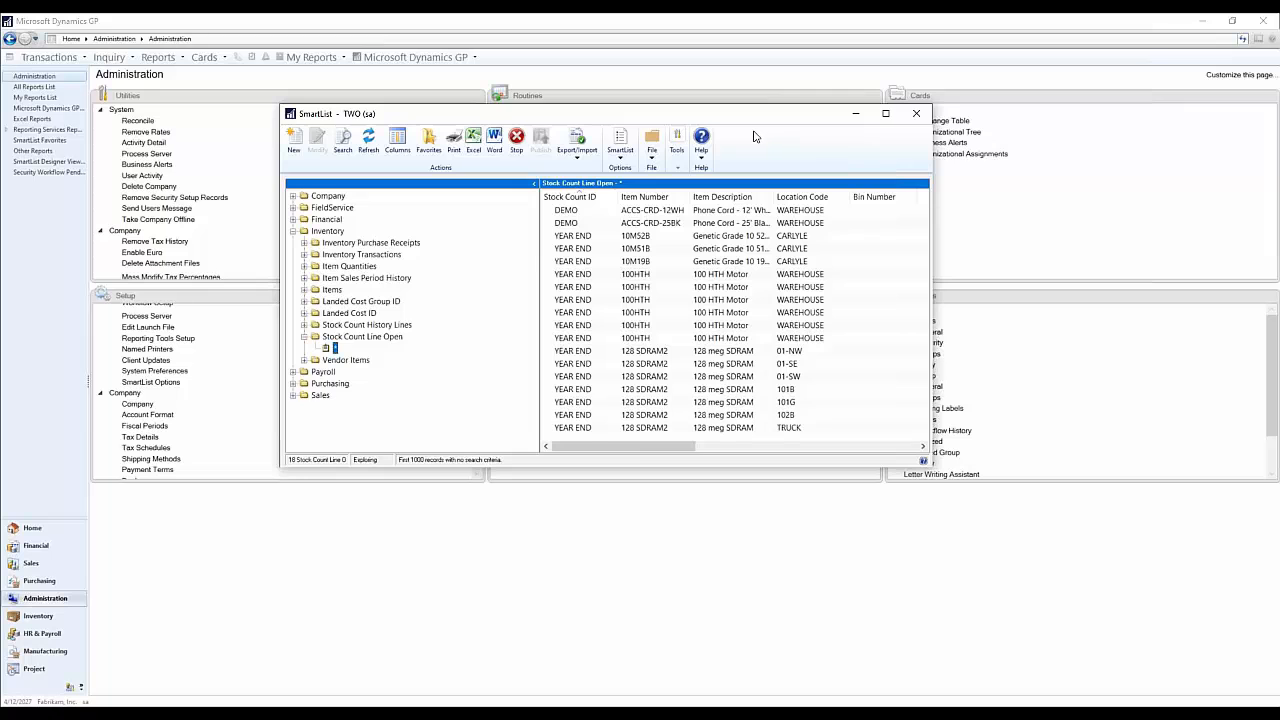
pyautogui.moveTo(758, 121); pyautogui.dragTo(755, 89)
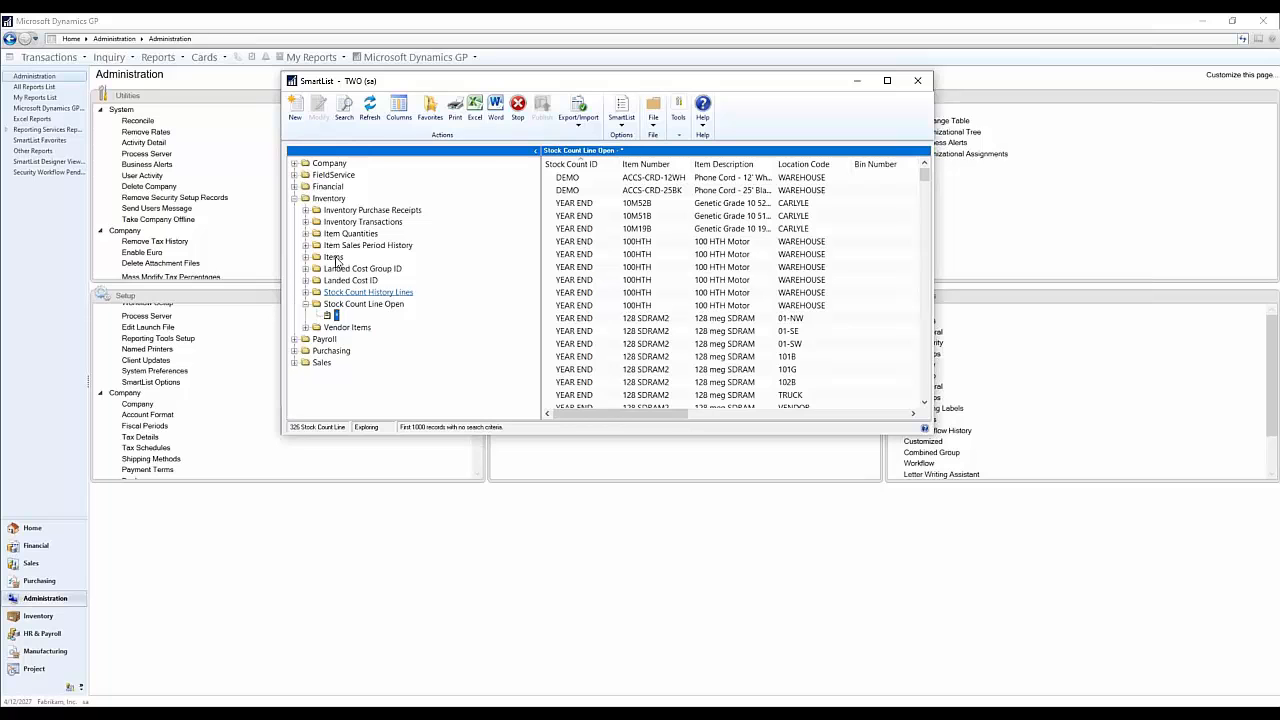
pyautogui.click(294, 363)
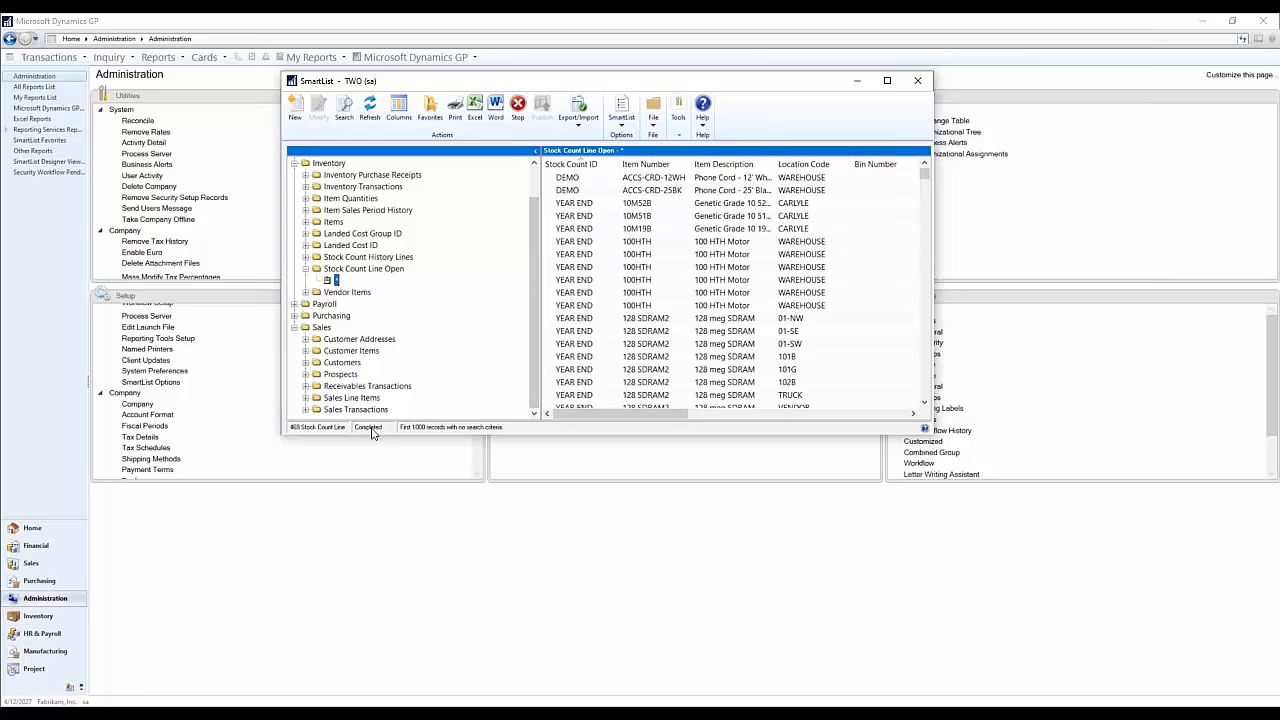
# Step: Expand Sales Transactions, load the Open Invoices* favorite, and examine its search criteria
pyautogui.click(305, 409)
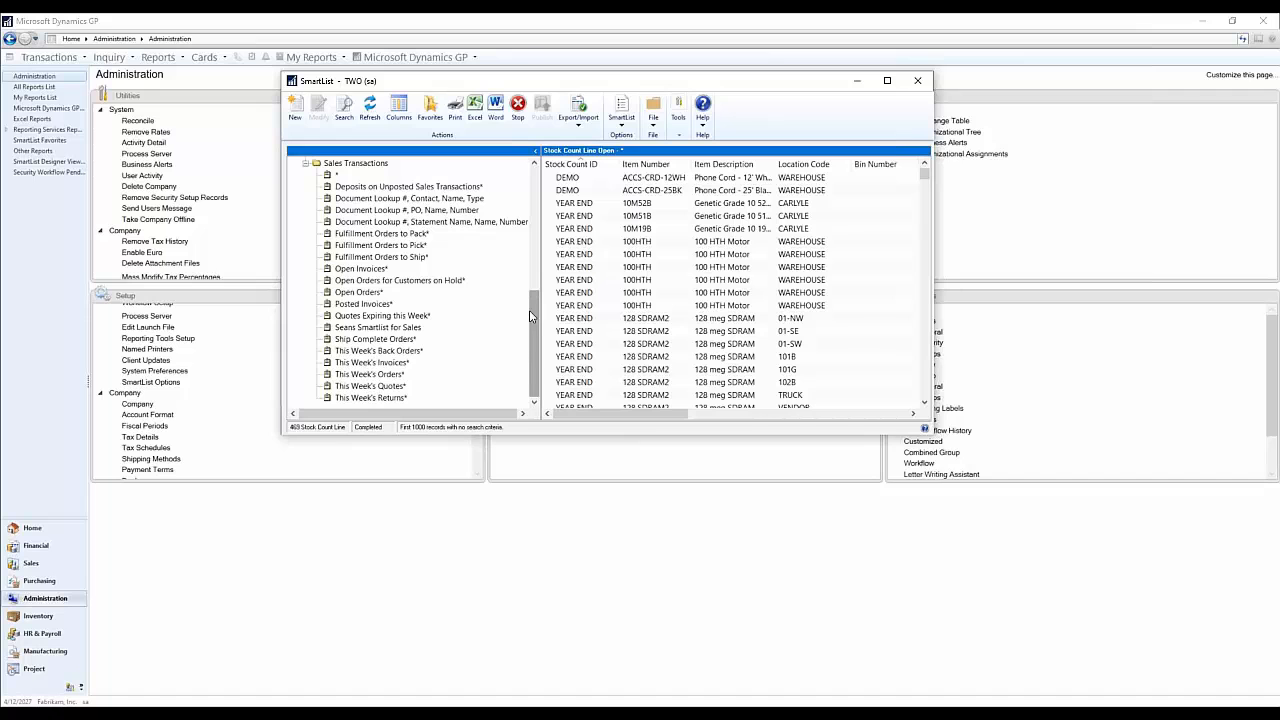
pyautogui.click(369, 272)
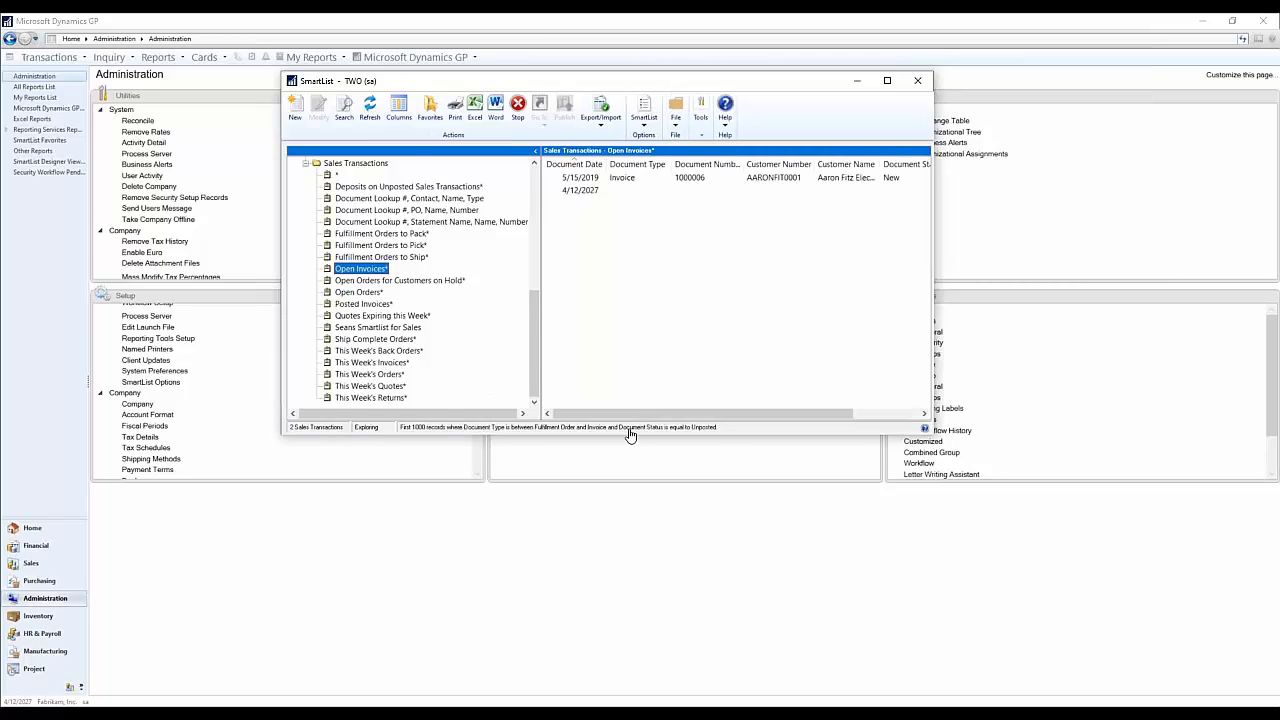
pyautogui.click(603, 428)
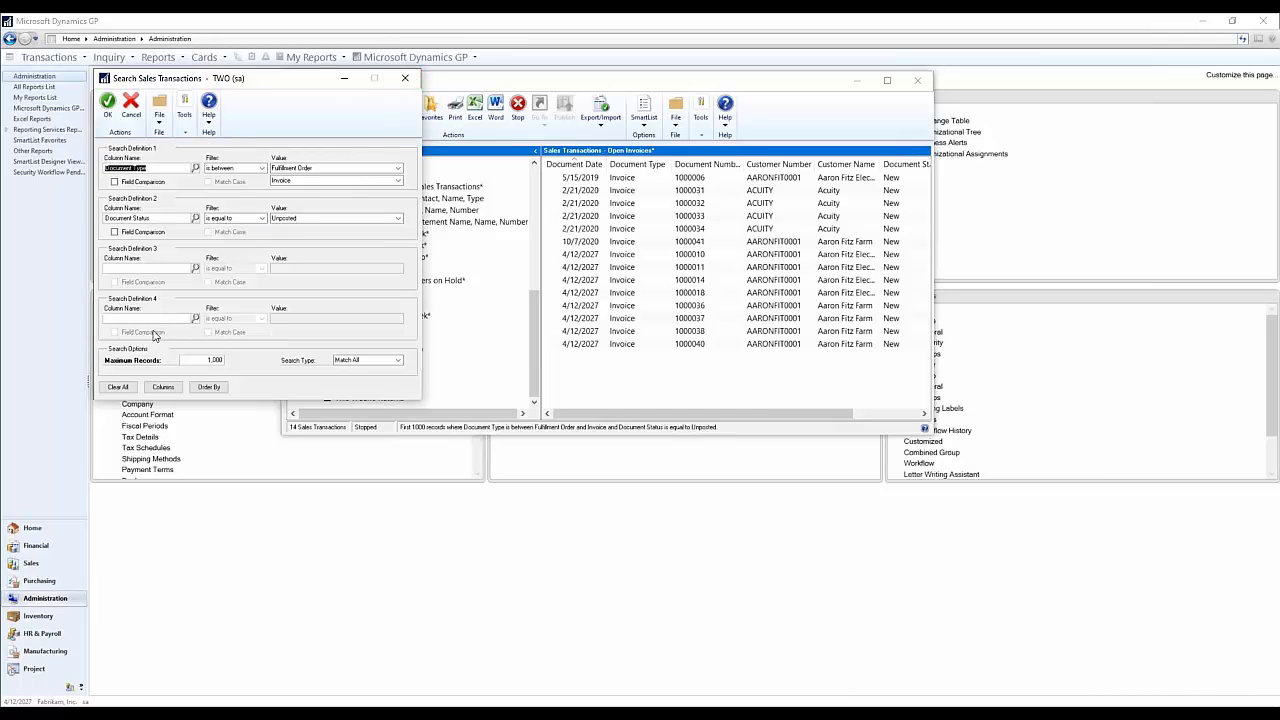
pyautogui.click(406, 80)
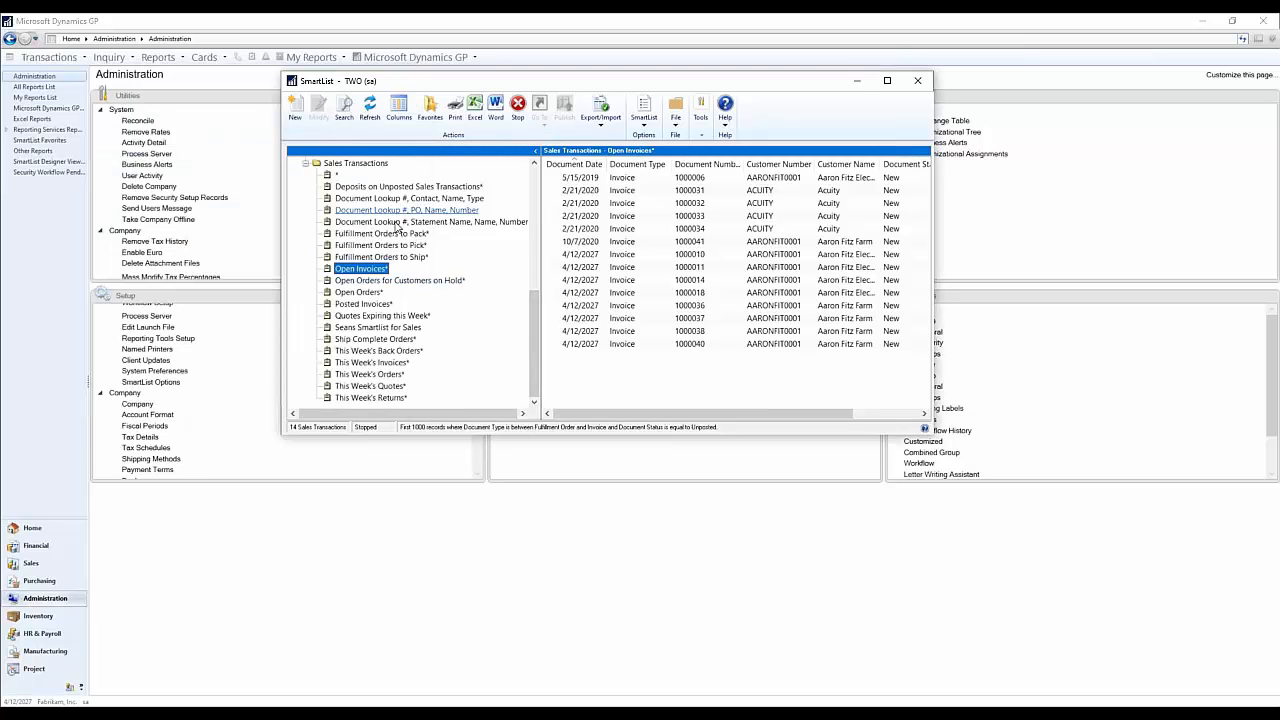
# Step: Remove the Document Type and Document Status search definitions from Open Invoices* and apply the empty search
pyautogui.click(344, 110)
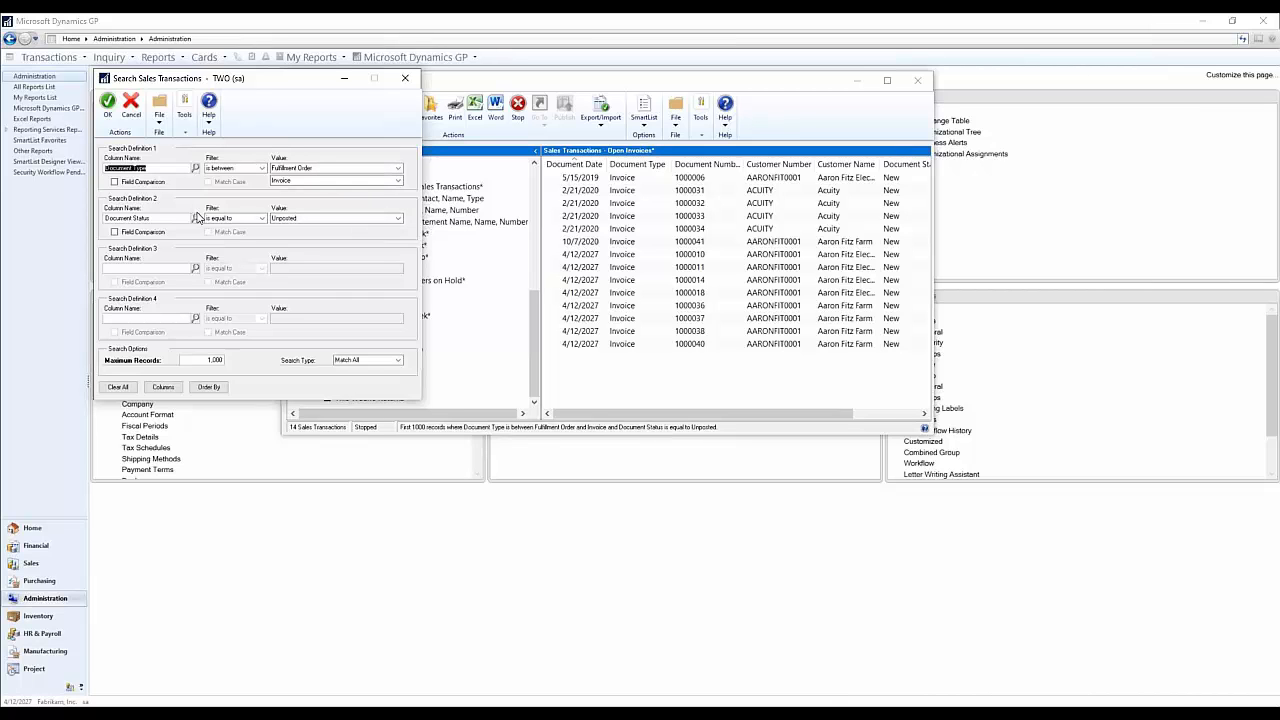
pyautogui.press('Delete')
pyautogui.click(160, 218)
pyautogui.press('Delete')
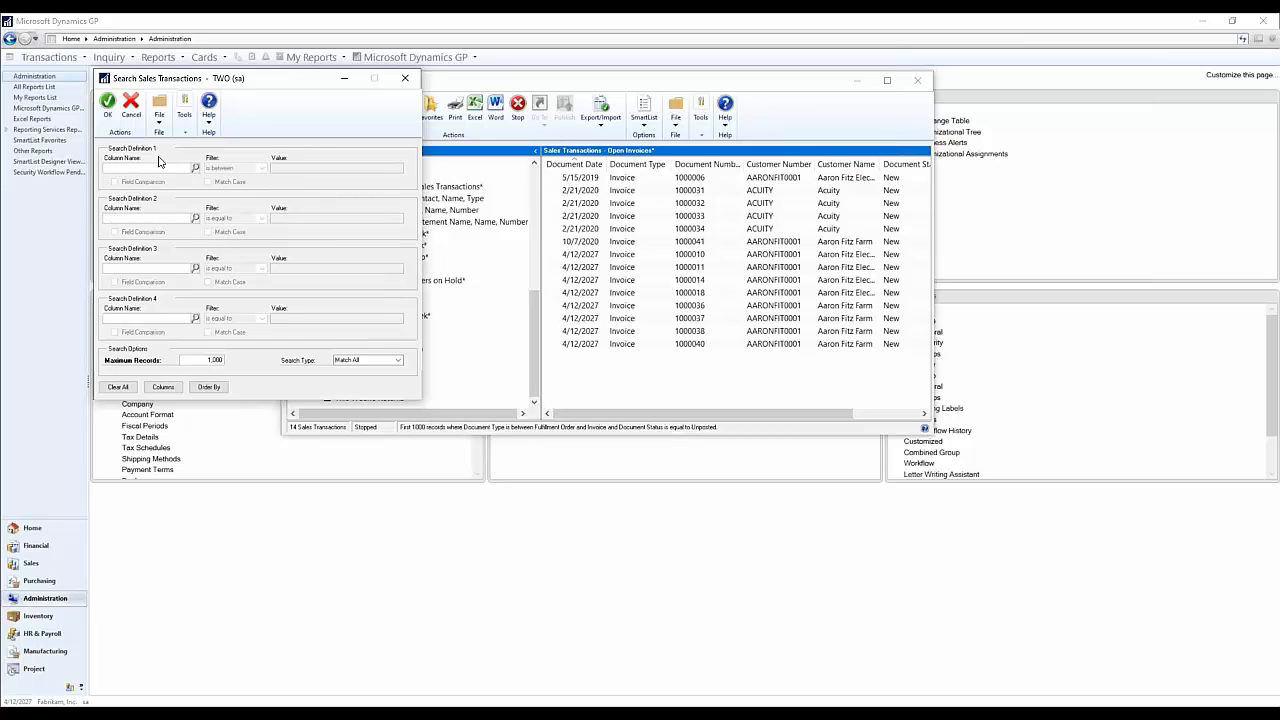
pyautogui.click(108, 104)
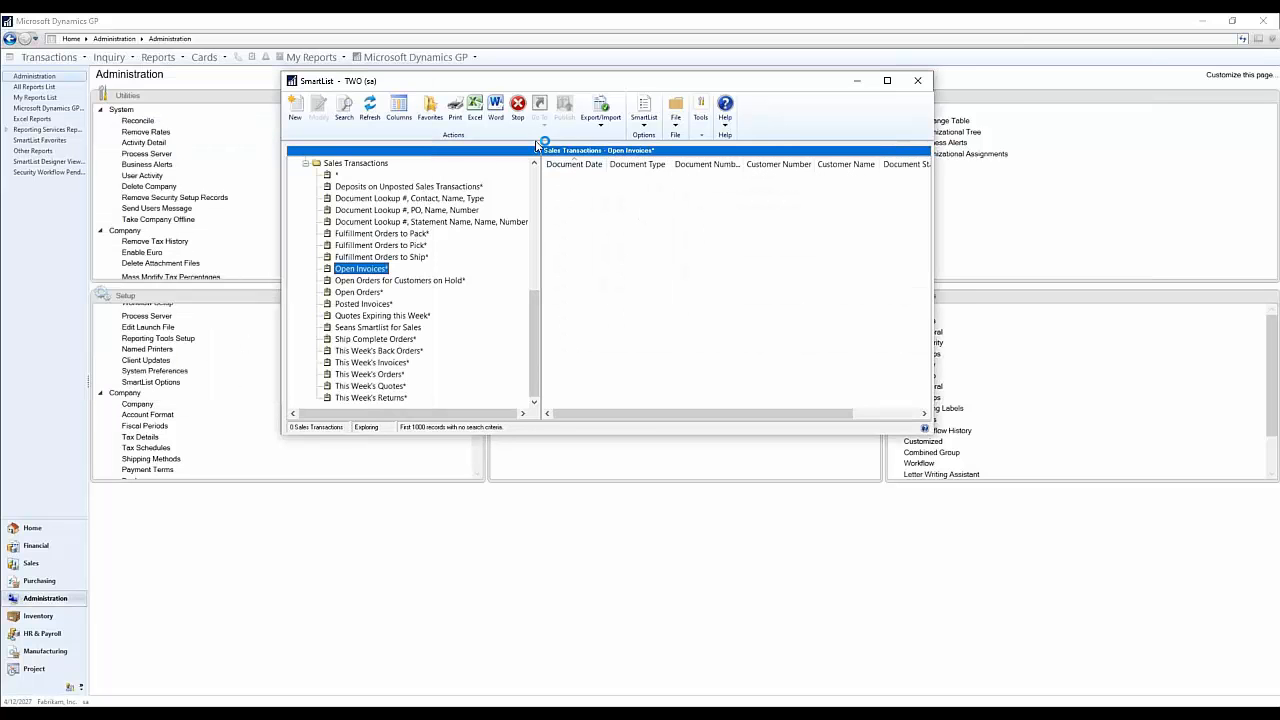
# Step: Save the current Sales Transactions list as a favorite named Open Invoices Unfiltered, visible to System
pyautogui.click(430, 108)
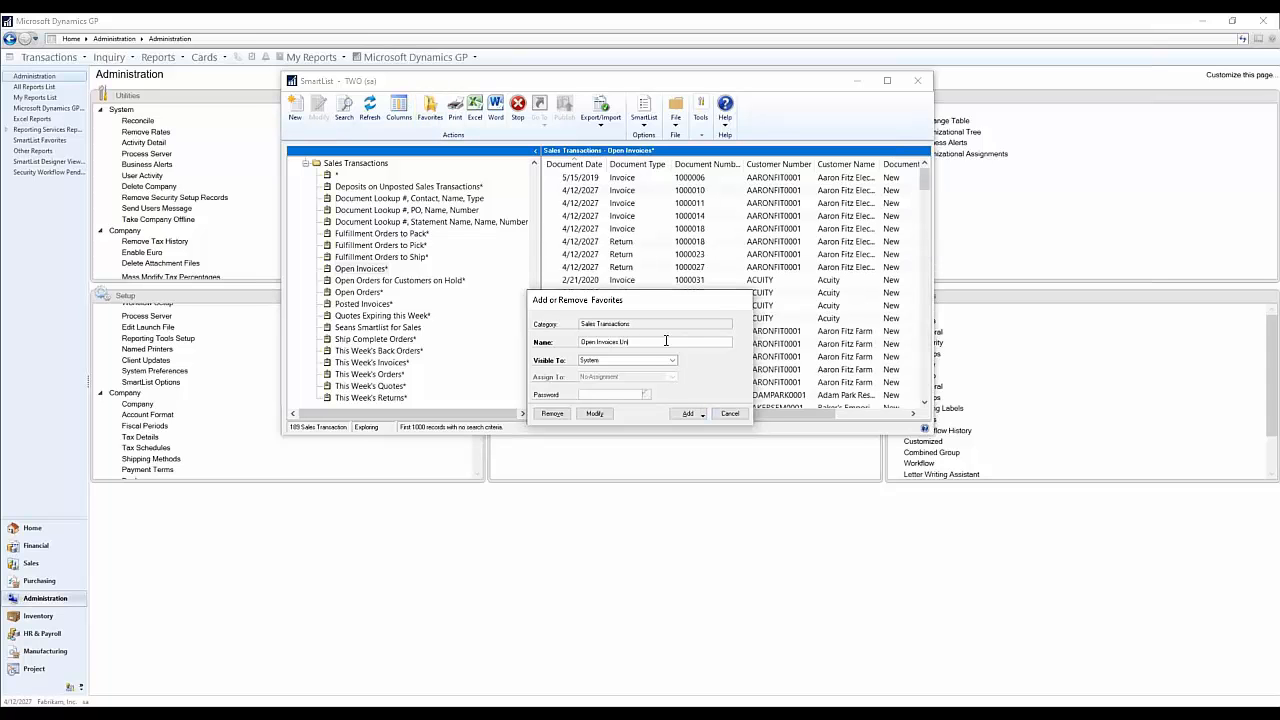
pyautogui.click(690, 413)
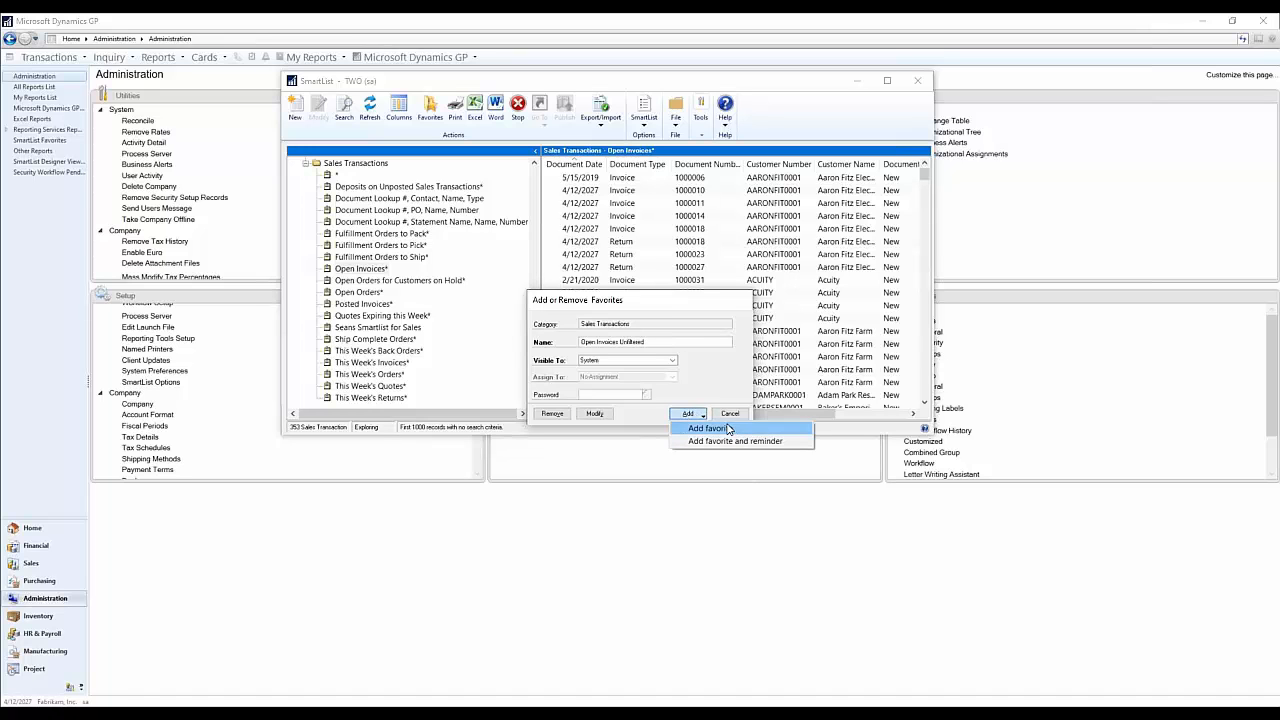
pyautogui.click(729, 432)
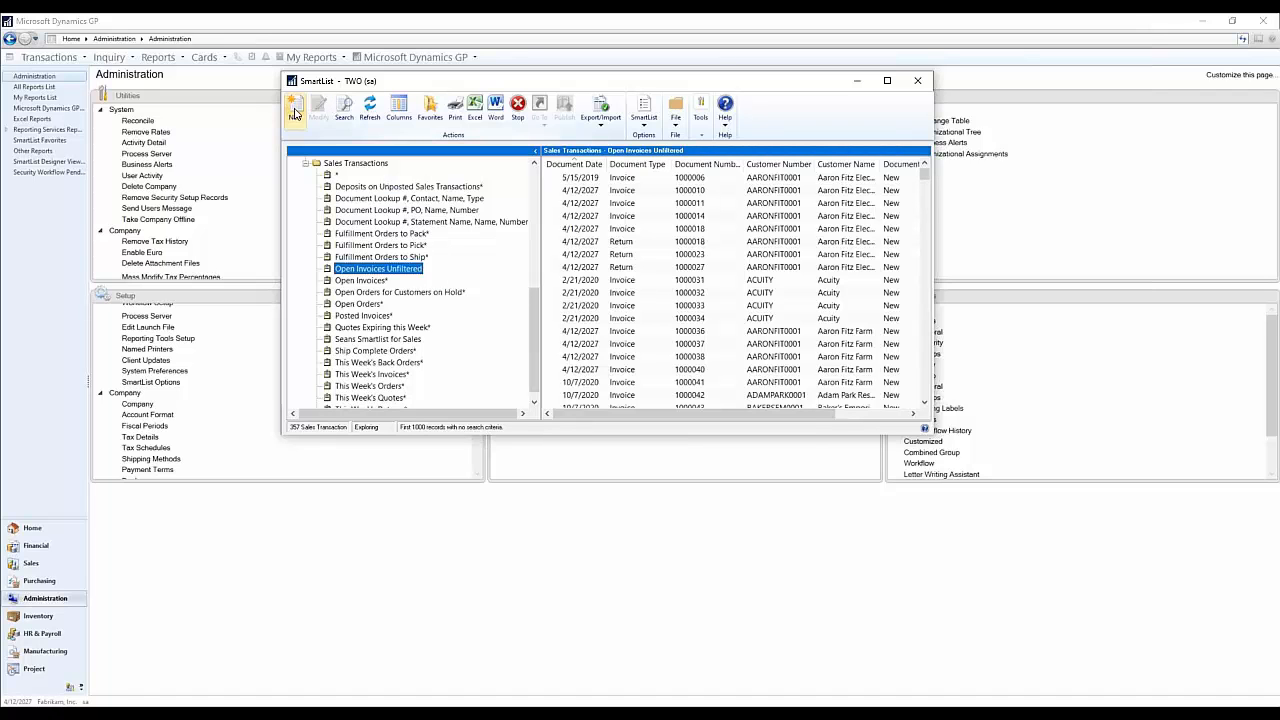
pyautogui.click(294, 110)
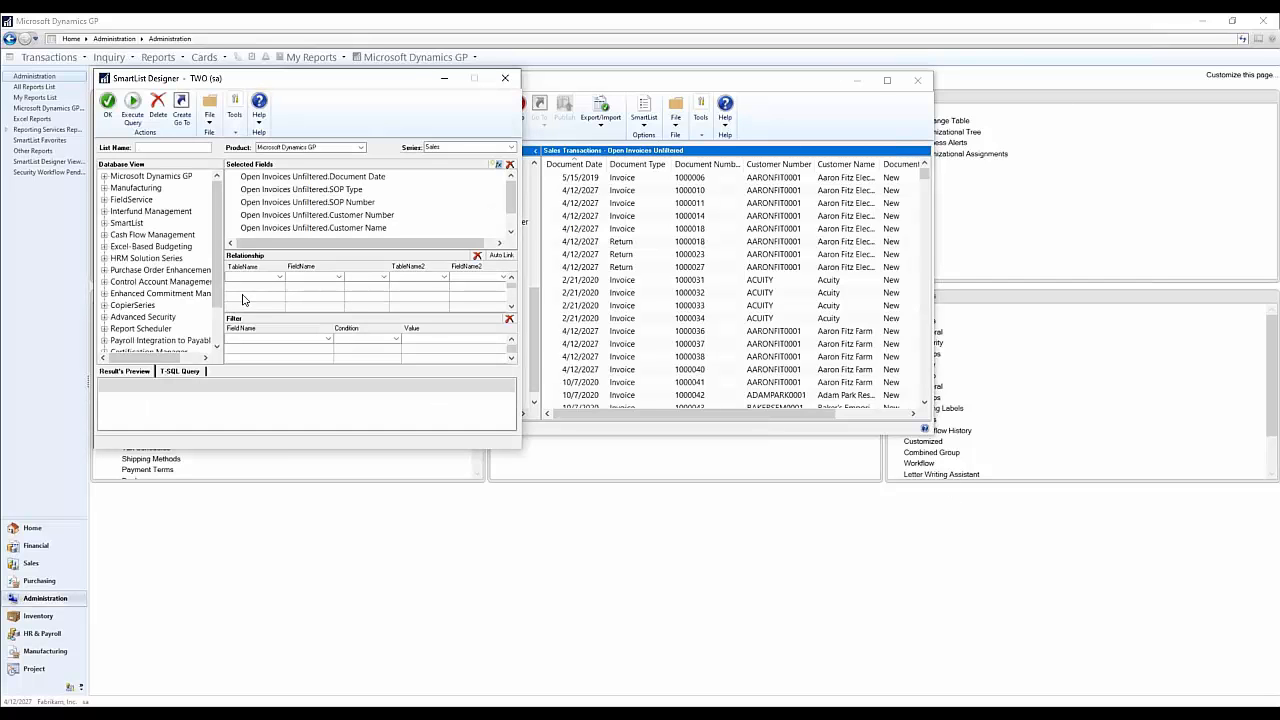
pyautogui.click(294, 339)
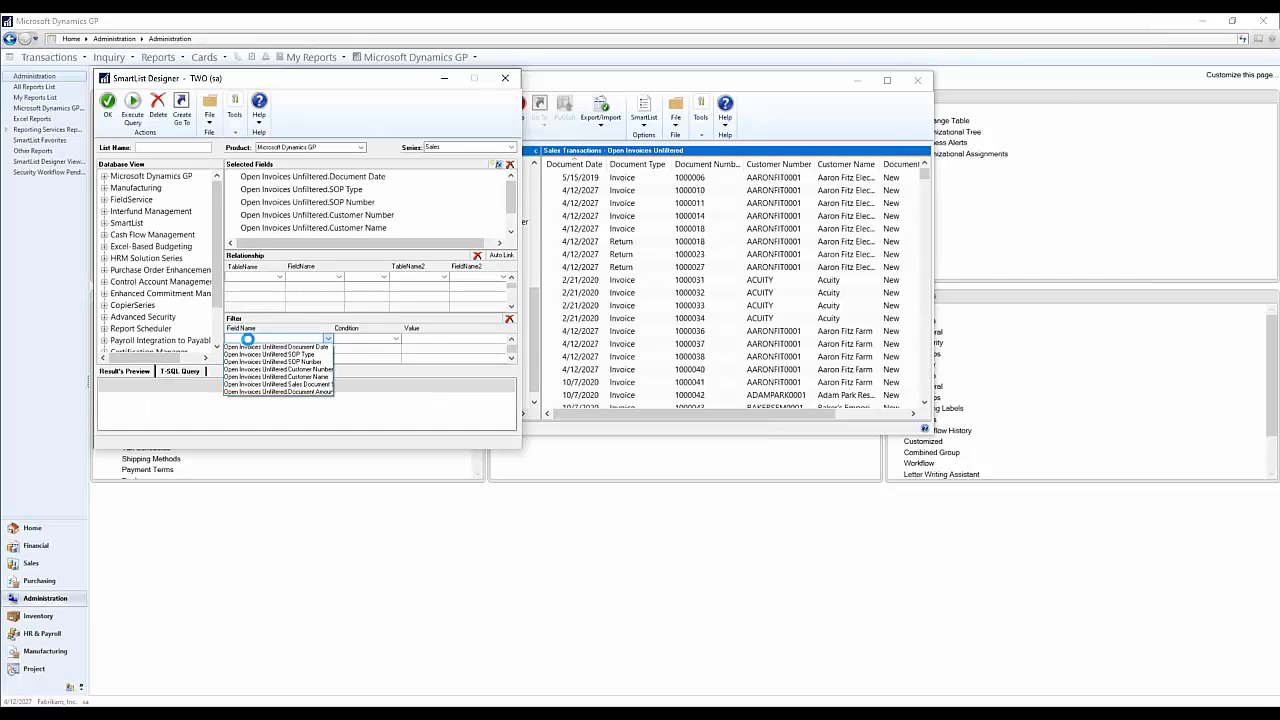
pyautogui.click(307, 356)
pyautogui.click(396, 338)
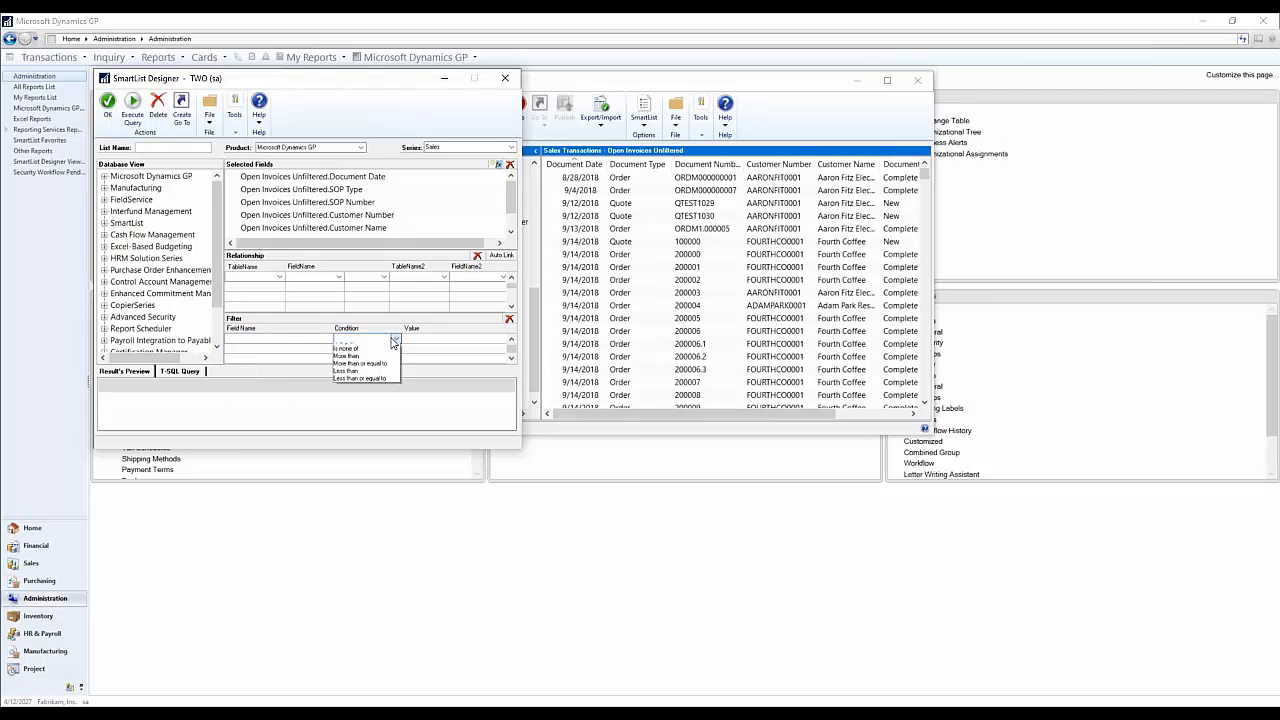
pyautogui.click(340, 347)
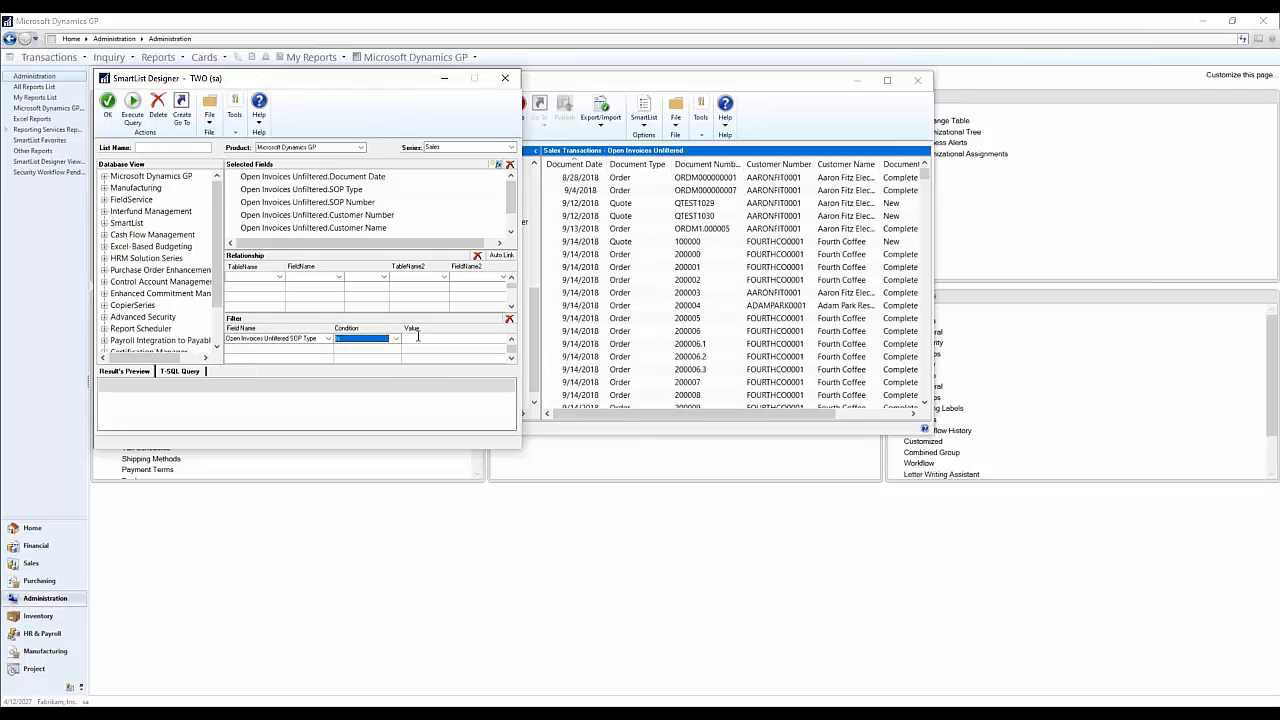
pyautogui.click(441, 338)
pyautogui.write('Invoice')
pyautogui.press('Tab')
pyautogui.click(324, 349)
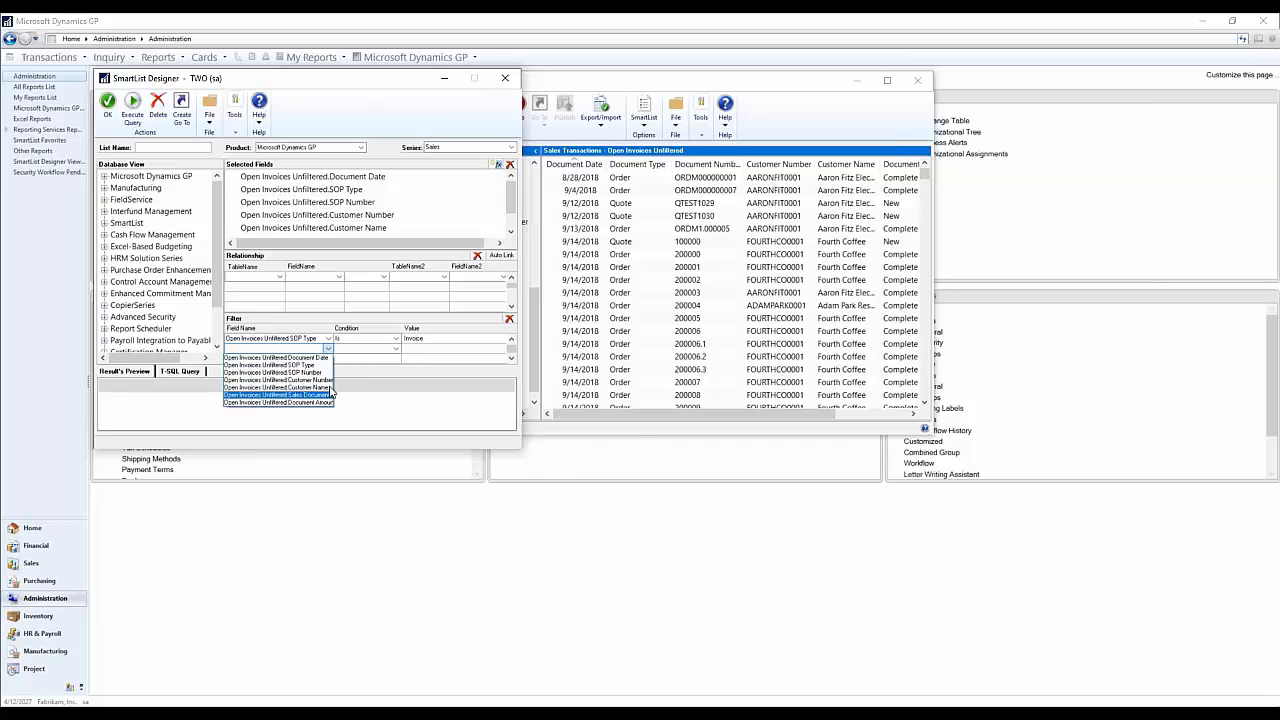
pyautogui.click(321, 359)
pyautogui.click(396, 348)
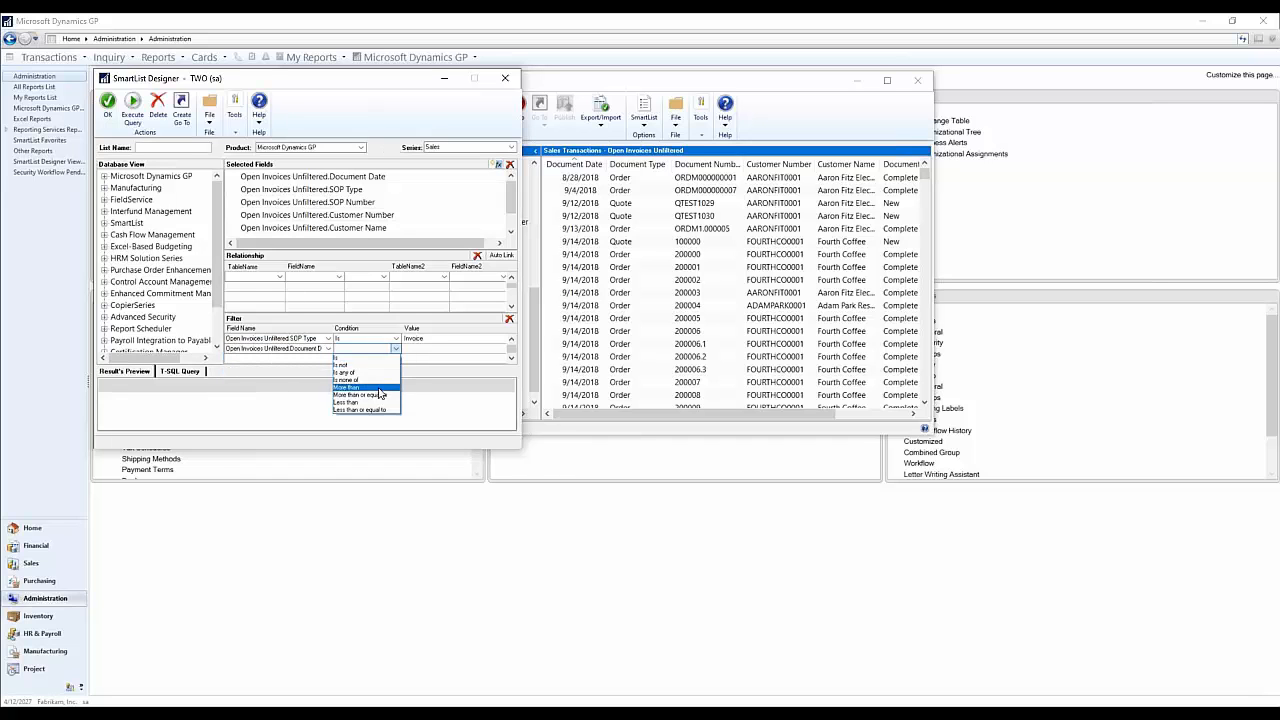
pyautogui.click(326, 350)
pyautogui.click(328, 349)
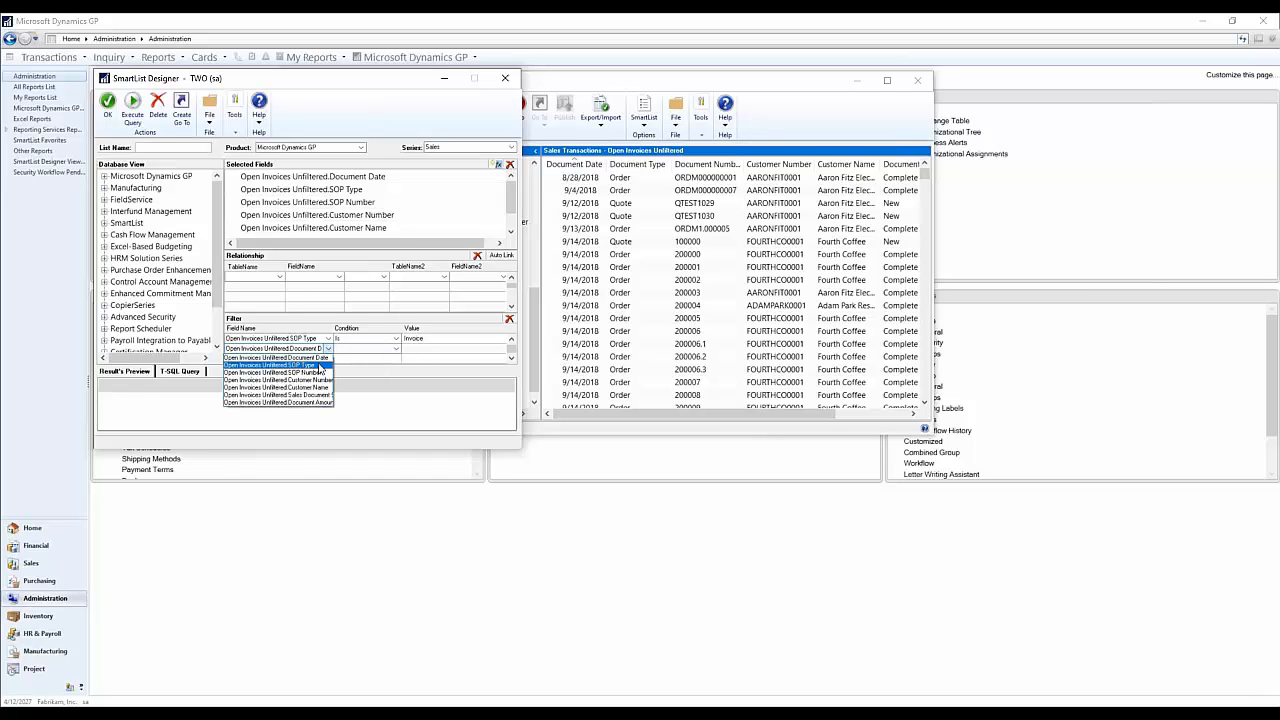
pyautogui.click(509, 318)
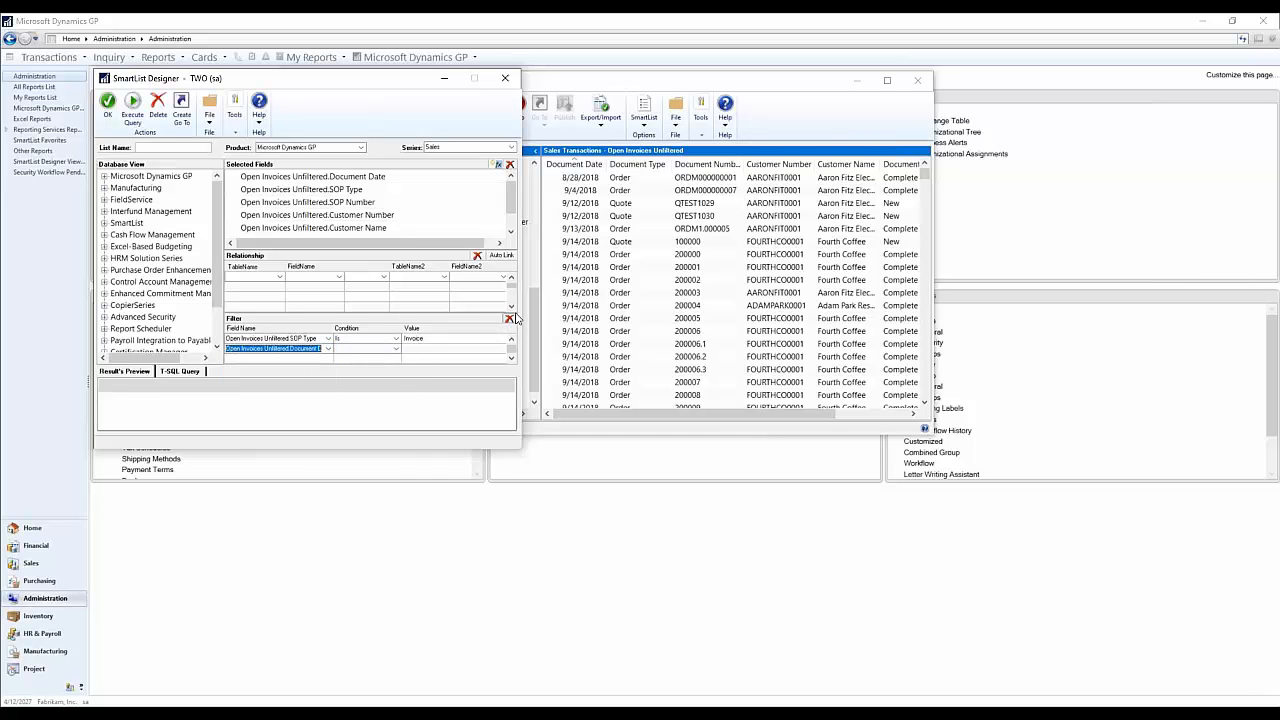
pyautogui.click(511, 318)
pyautogui.click(327, 349)
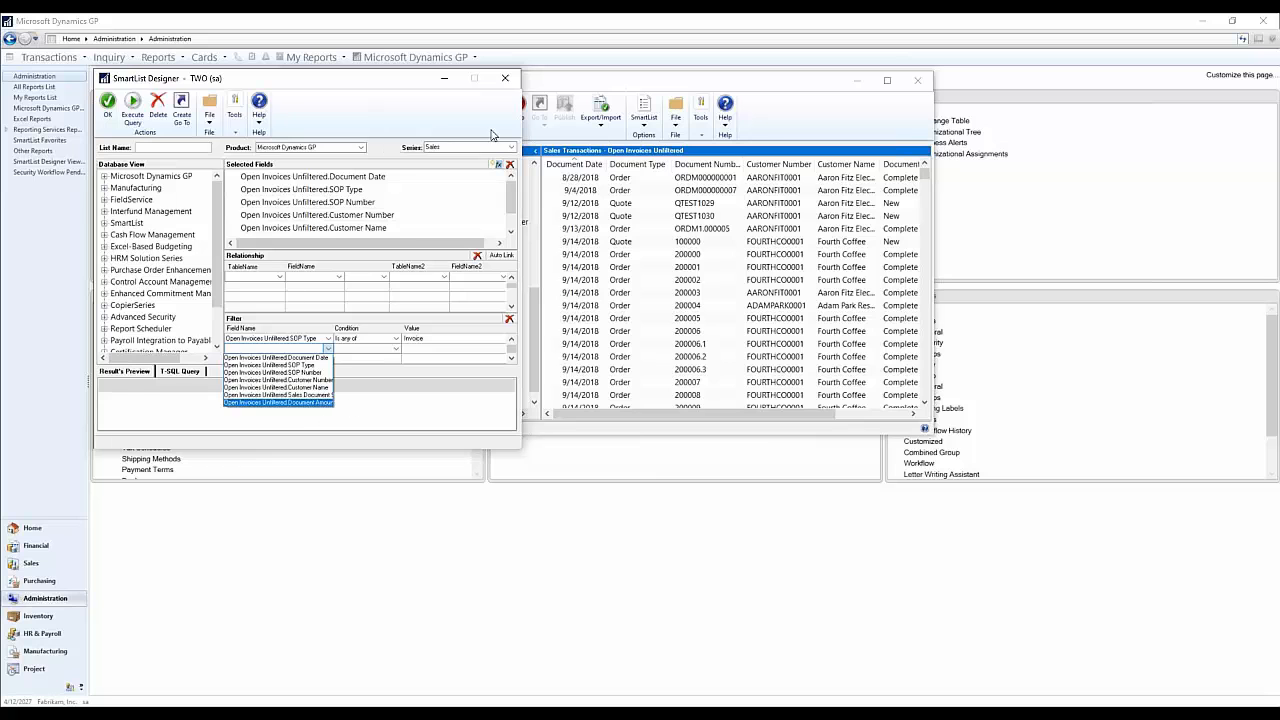
pyautogui.click(505, 83)
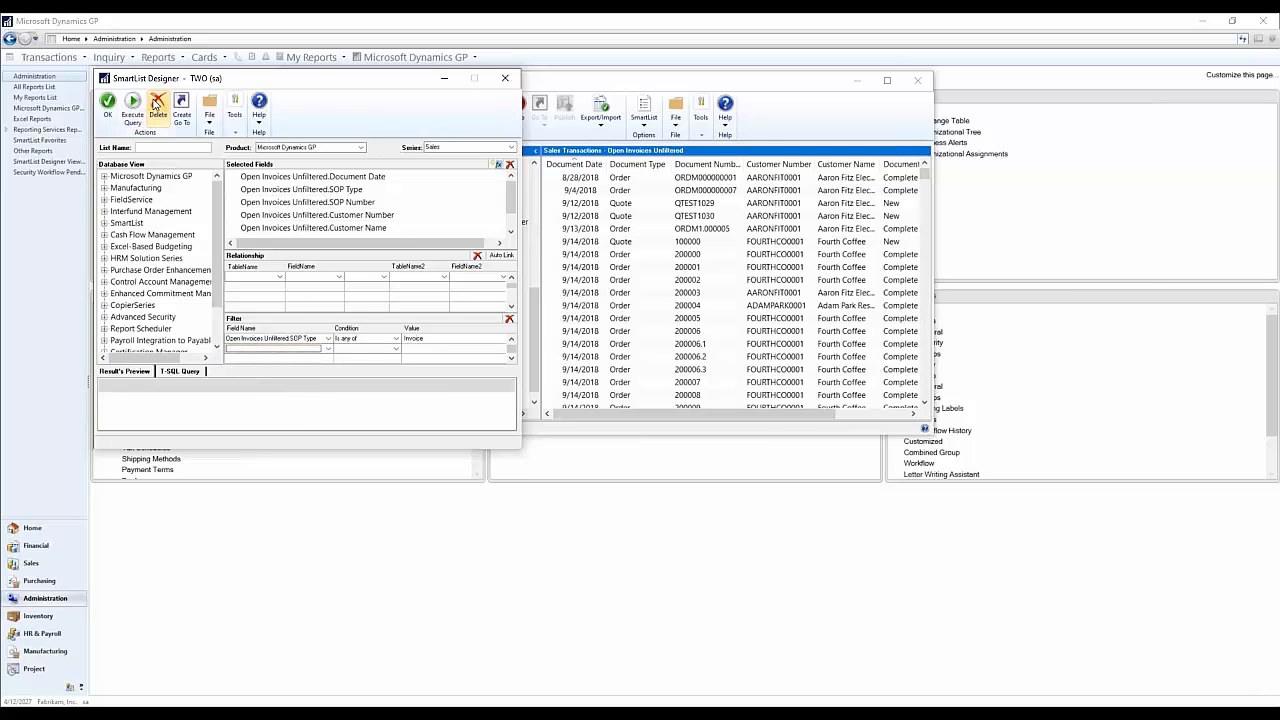
pyautogui.click(505, 78)
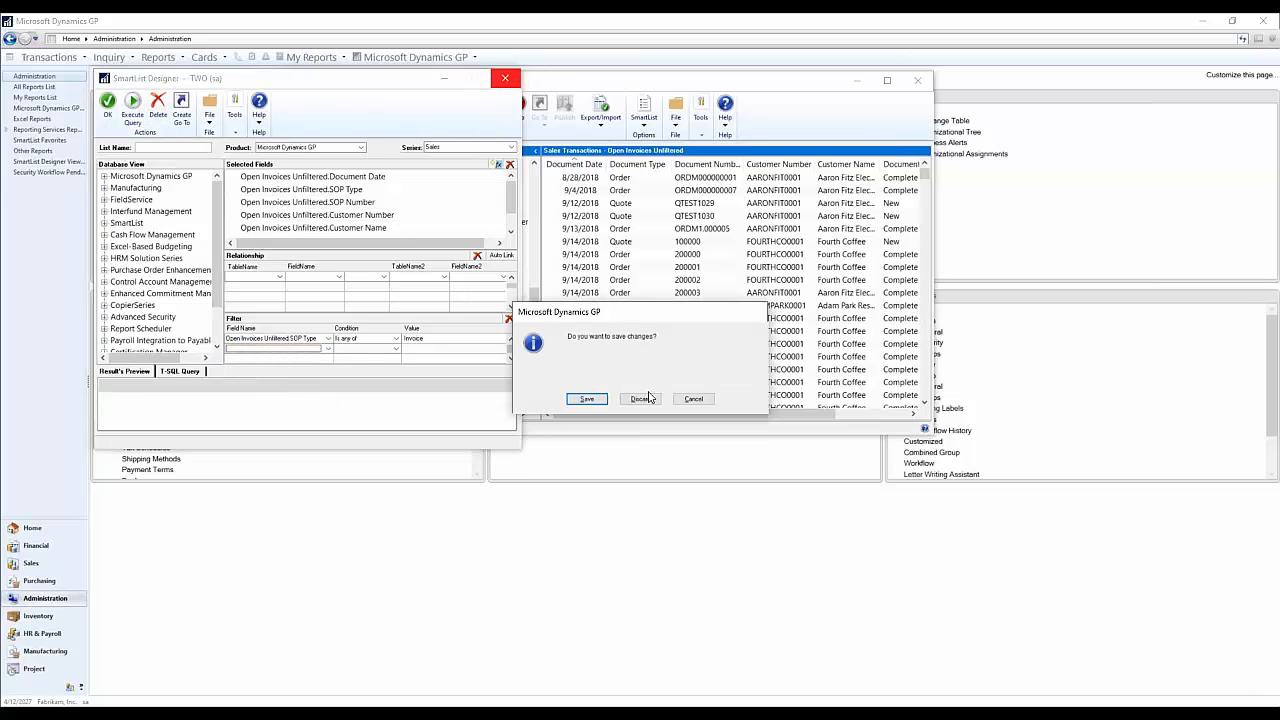
pyautogui.click(640, 398)
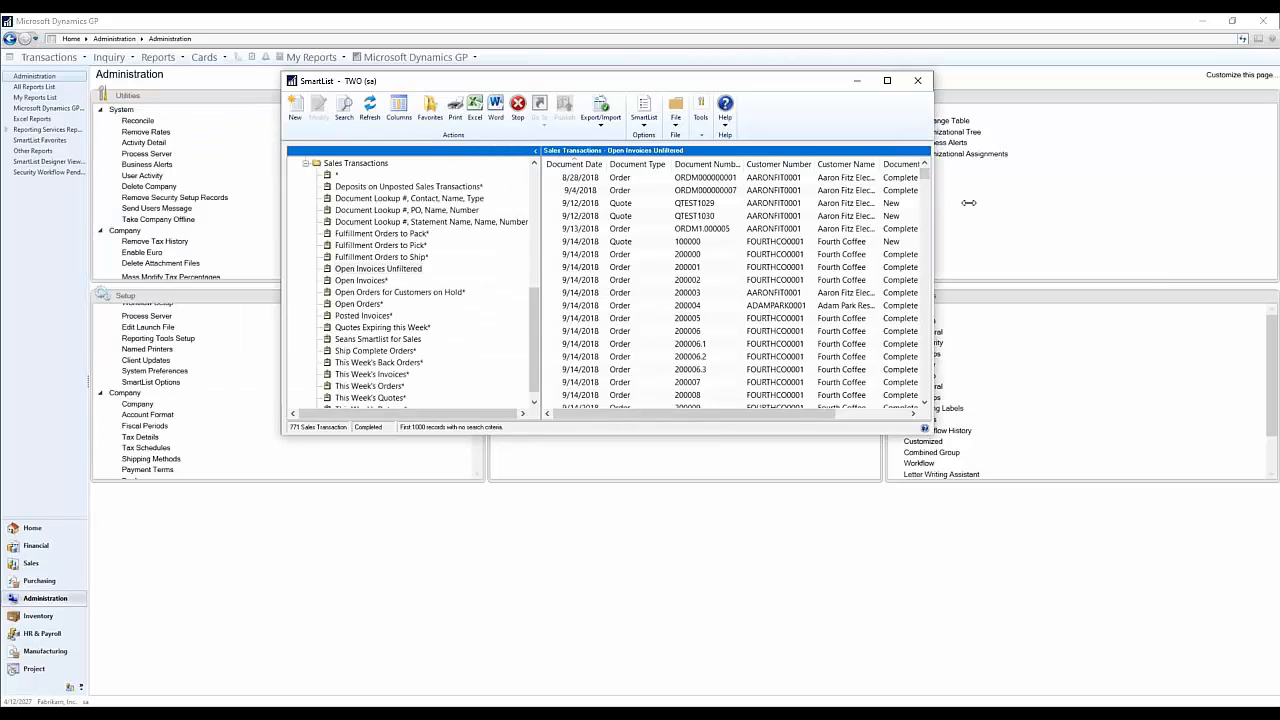
# Step: Widen the SmartList window and add the second Document Status field, which holds the posting status, to the displayed columns
pyautogui.moveTo(968, 203); pyautogui.dragTo(1254, 212)
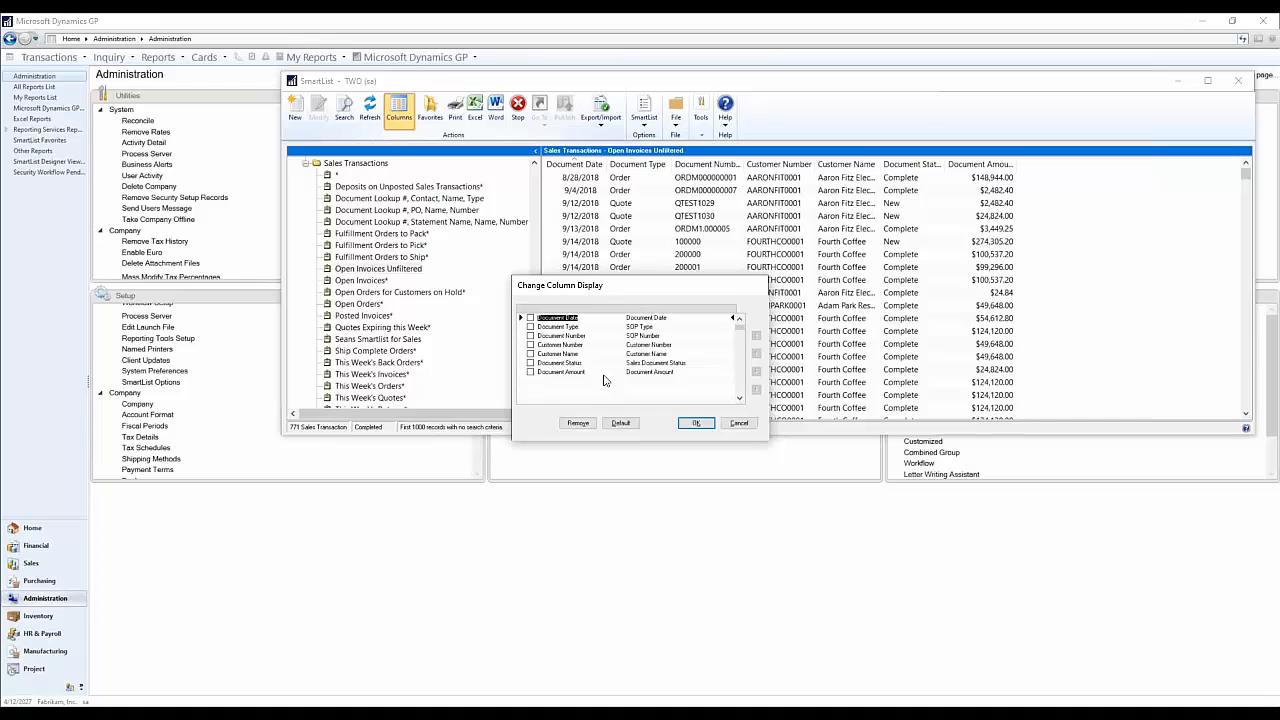
pyautogui.click(533, 423)
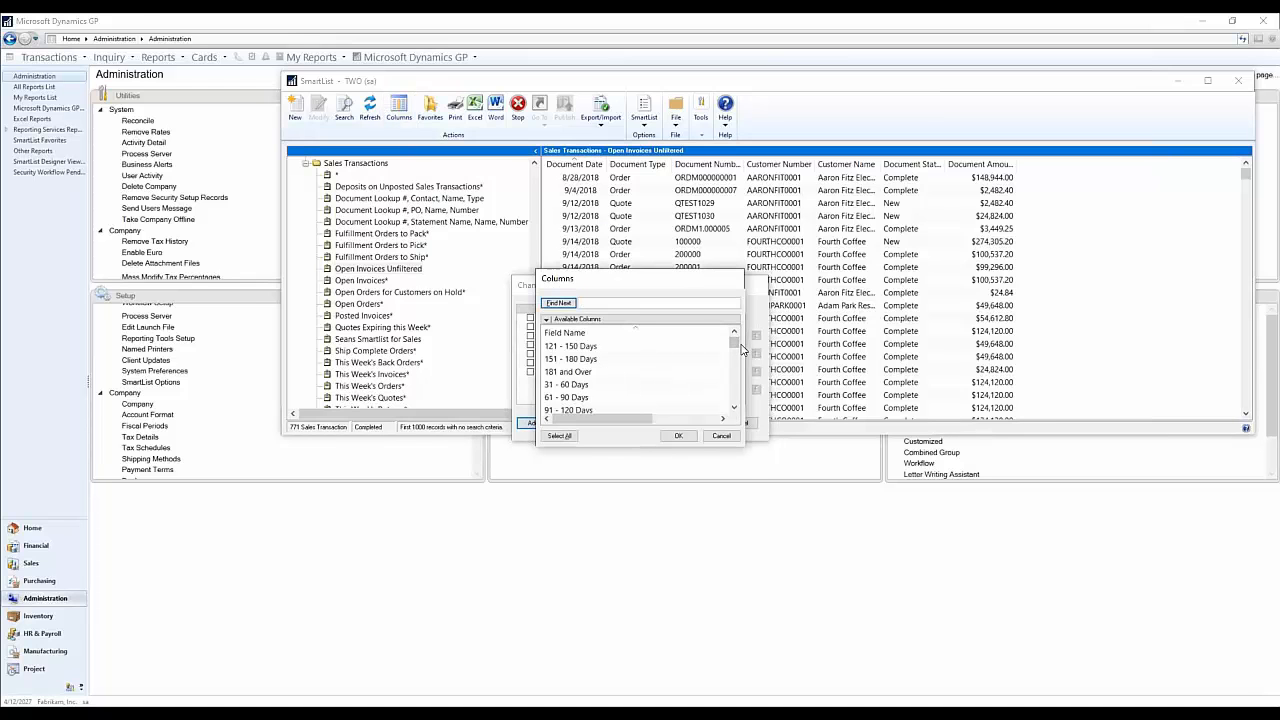
pyautogui.moveTo(733, 350); pyautogui.dragTo(731, 363)
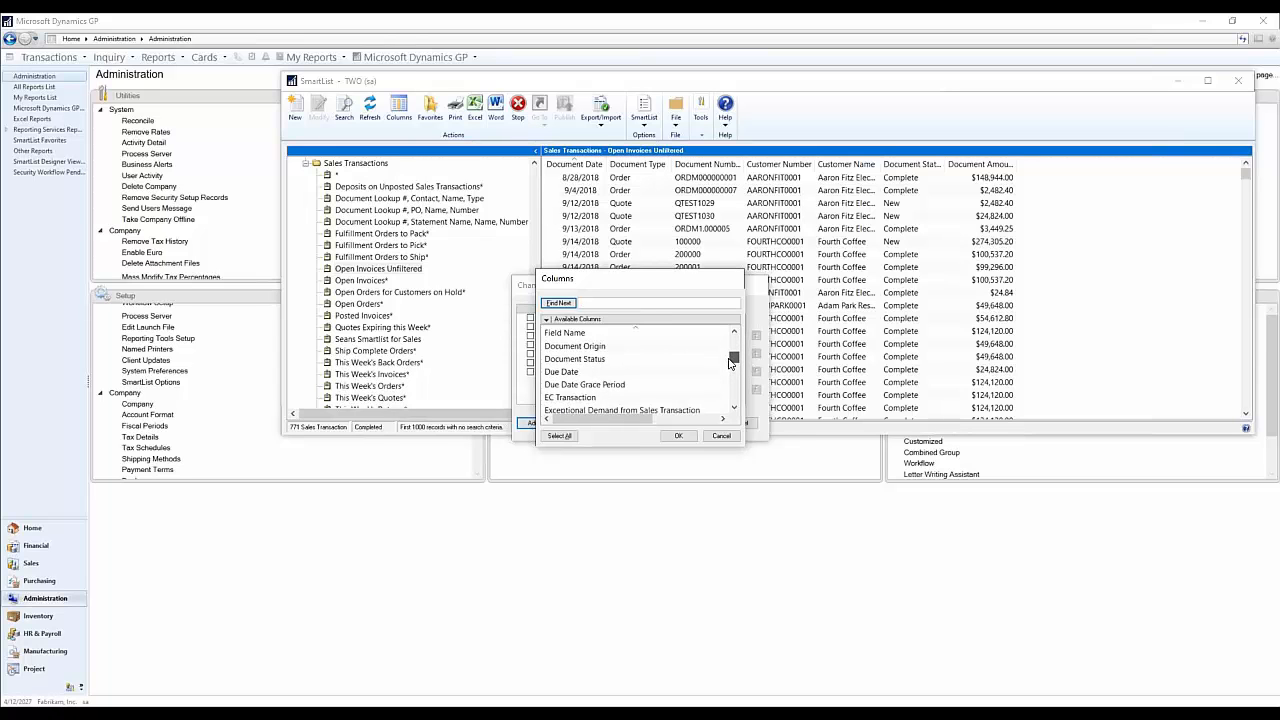
pyautogui.click(576, 362)
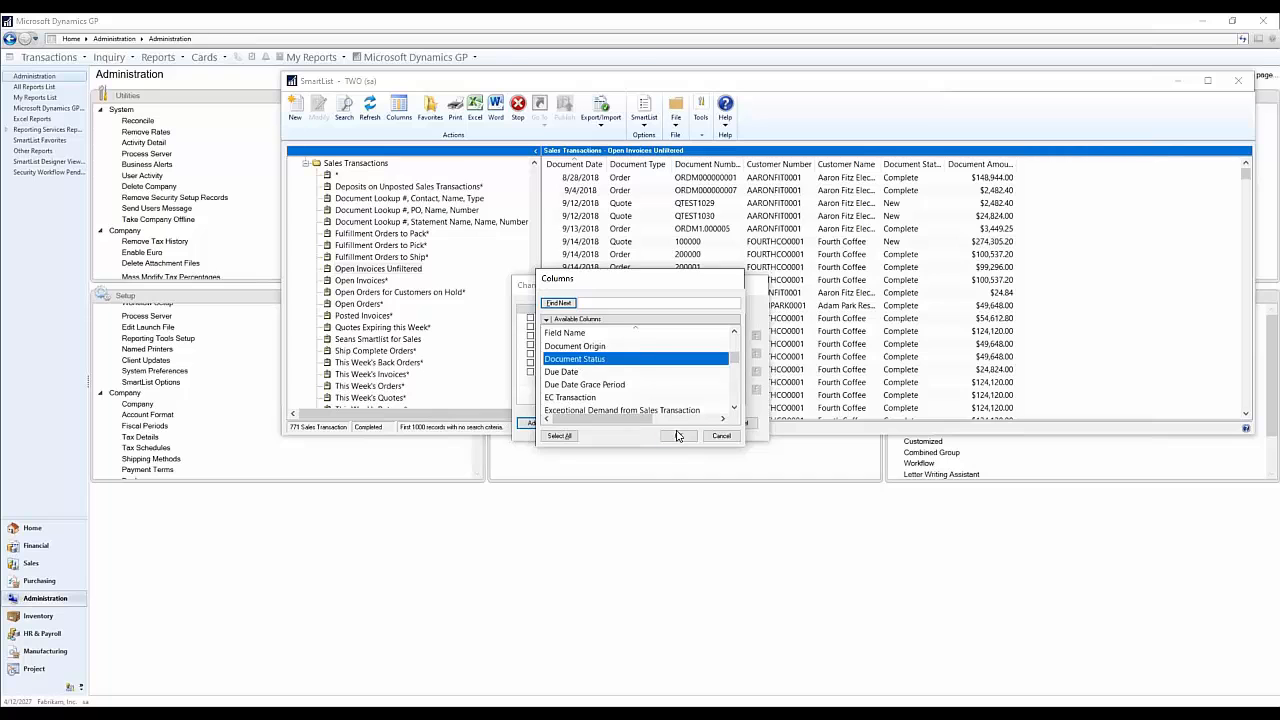
pyautogui.click(679, 436)
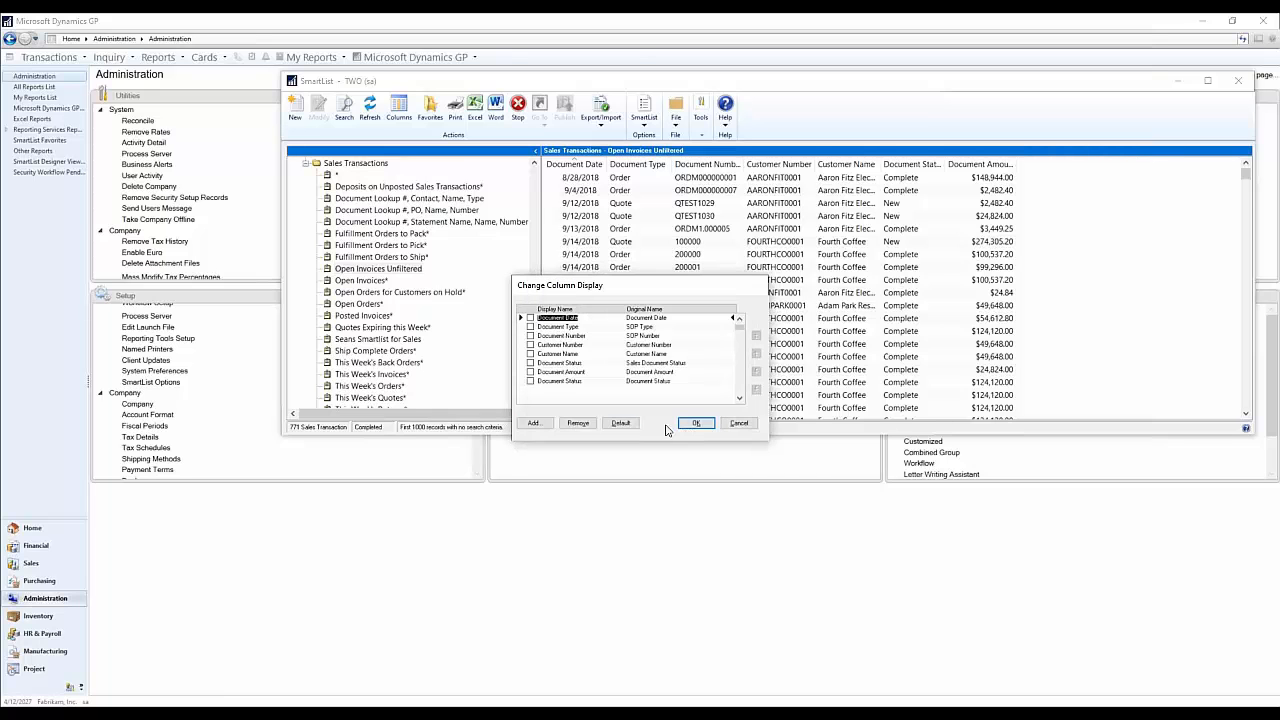
pyautogui.click(696, 424)
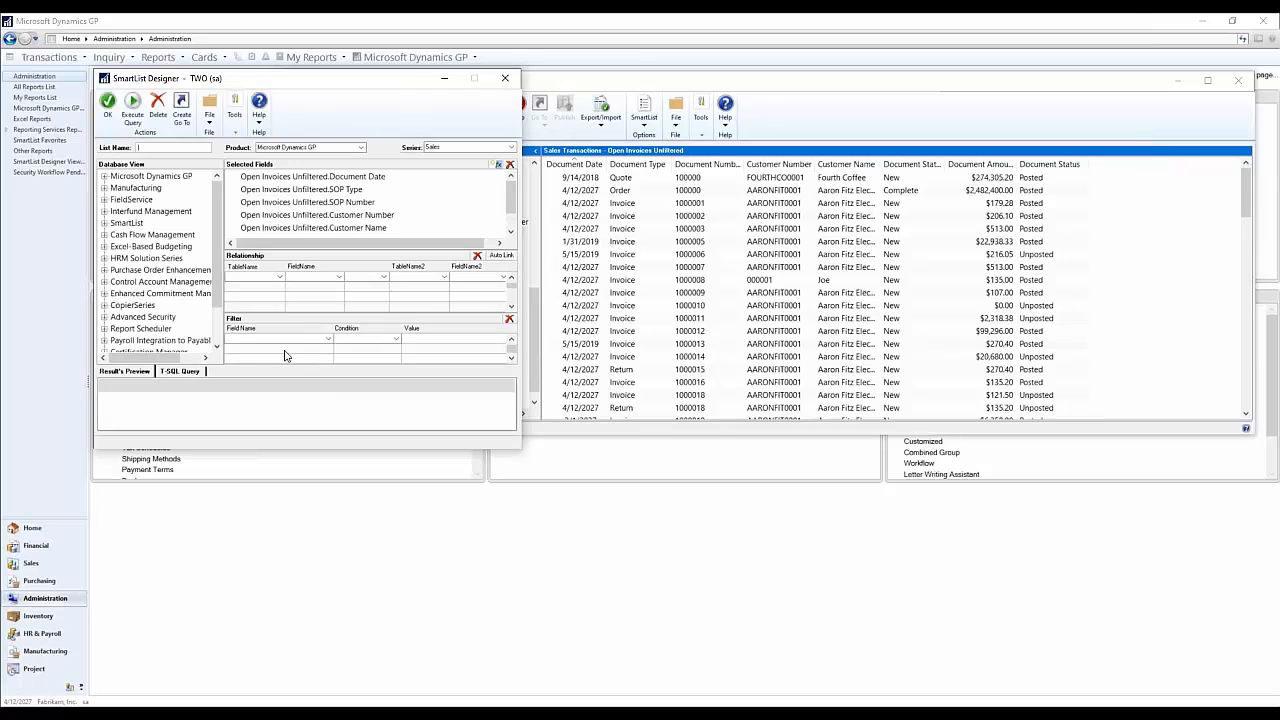
# Step: In a new SmartList design based on Open Invoices Unfiltered, add the filter SOP Type Is Invoice
pyautogui.click(298, 340)
pyautogui.click(303, 359)
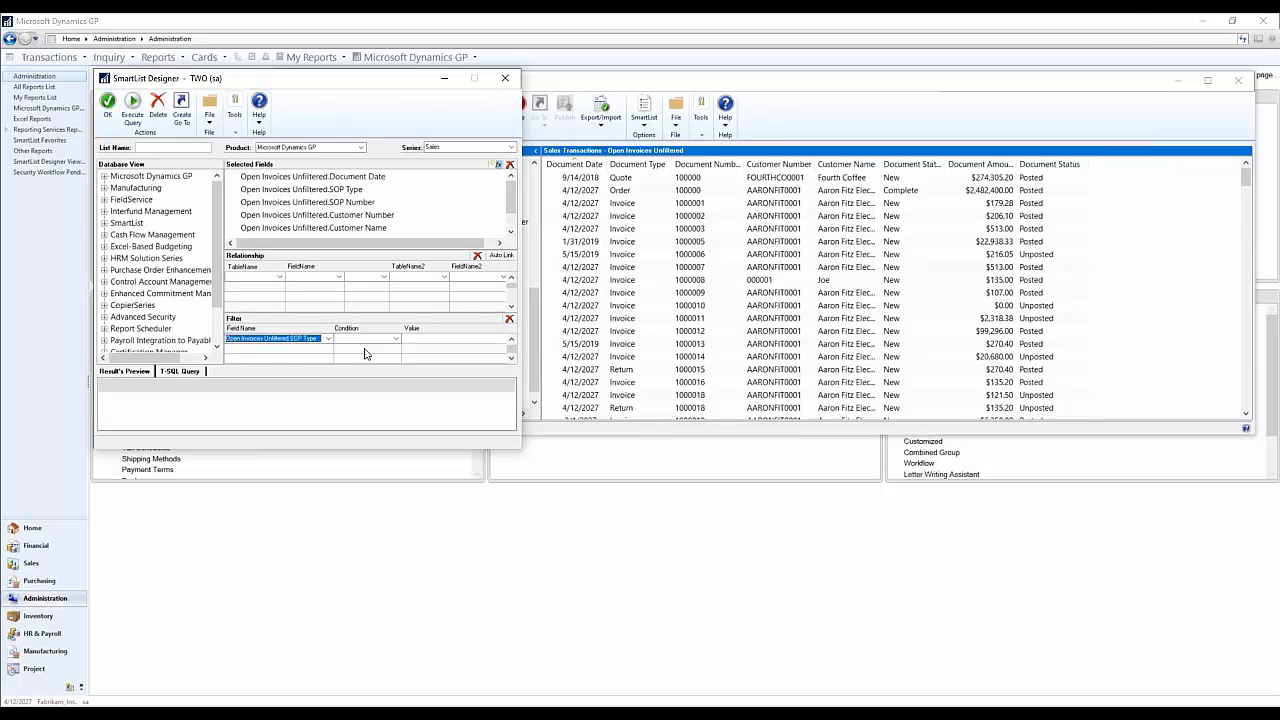
pyautogui.click(396, 339)
pyautogui.click(360, 347)
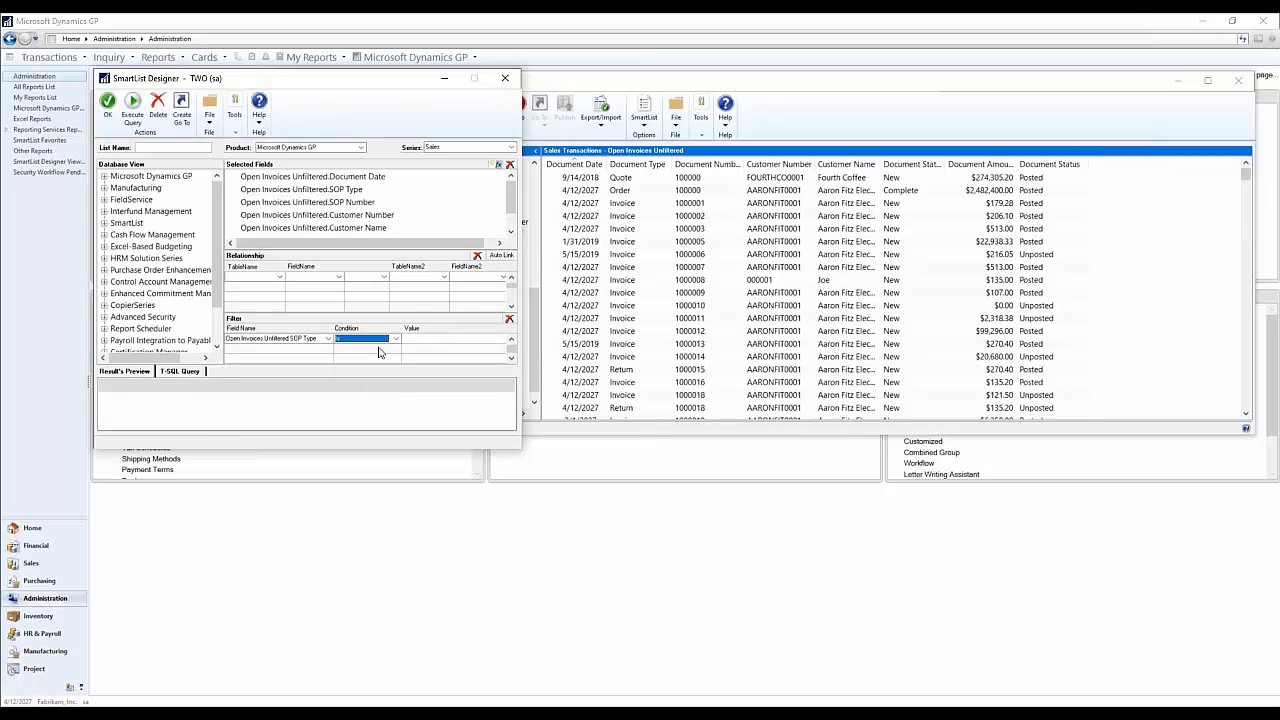
pyautogui.click(425, 337)
# Step: Add a second filter on Sales Document Status with condition Like and value Unposted, and try to save the list
pyautogui.click(310, 349)
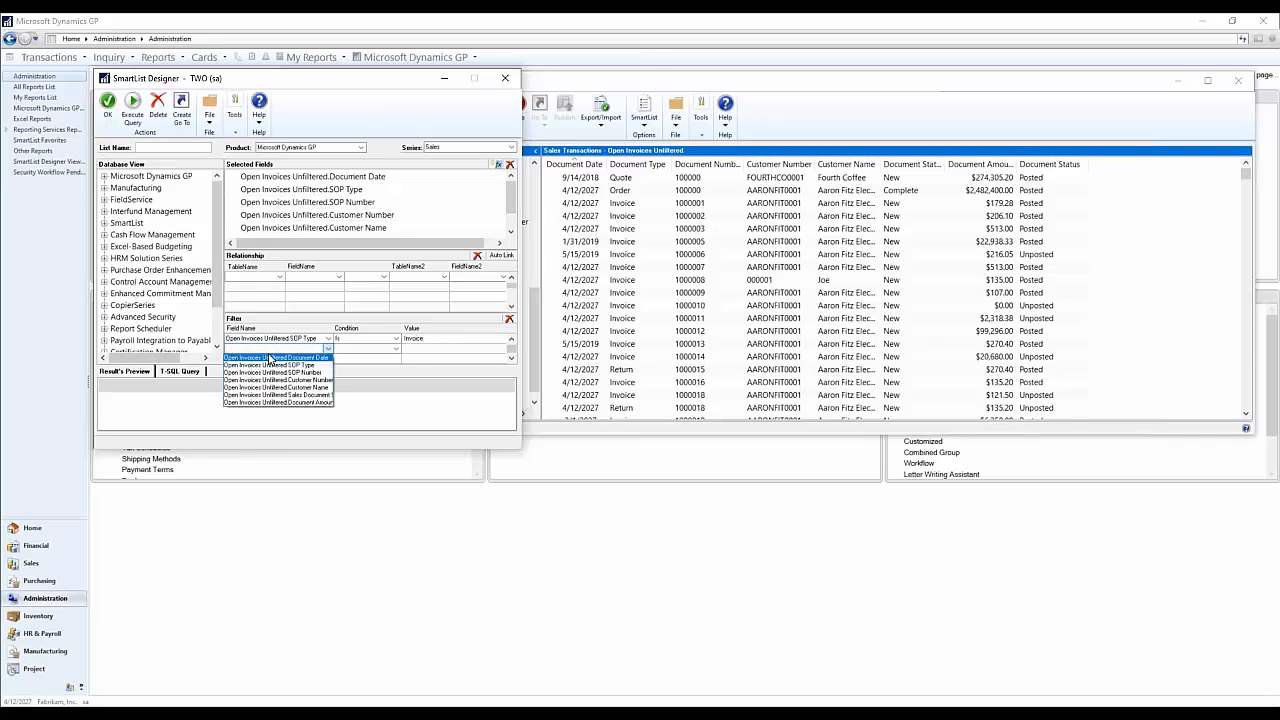
pyautogui.click(312, 396)
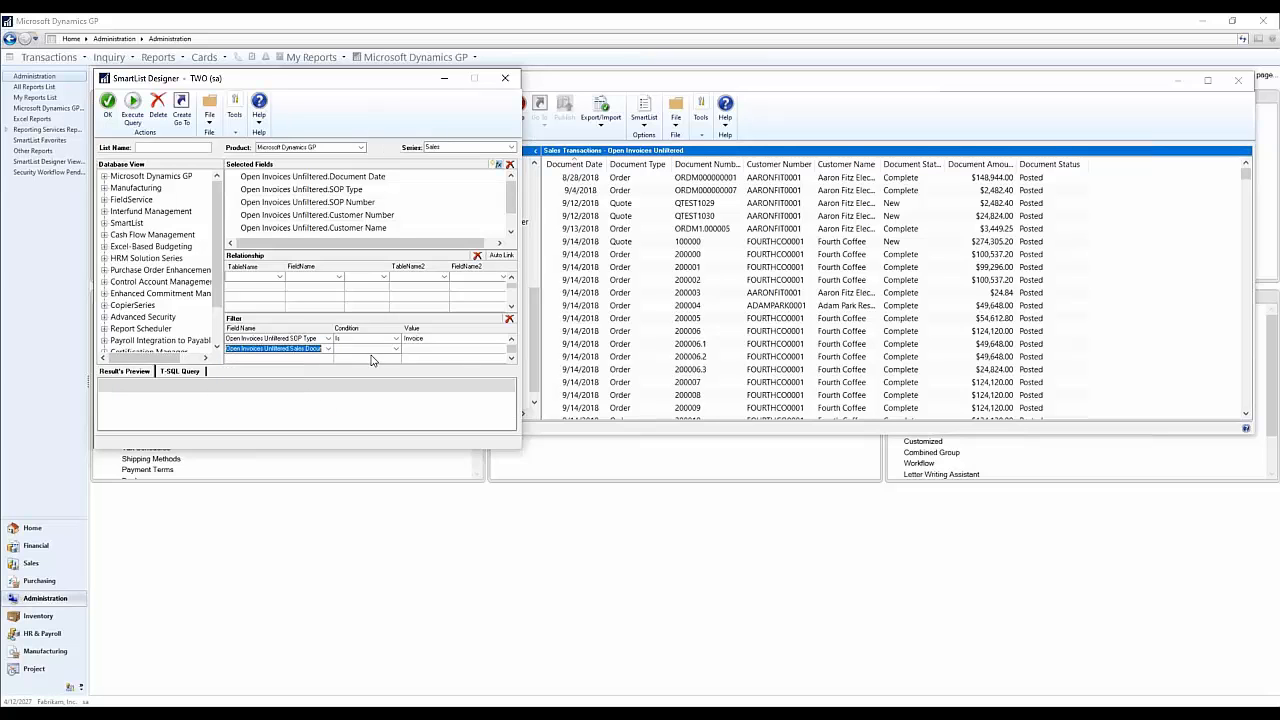
pyautogui.click(372, 350)
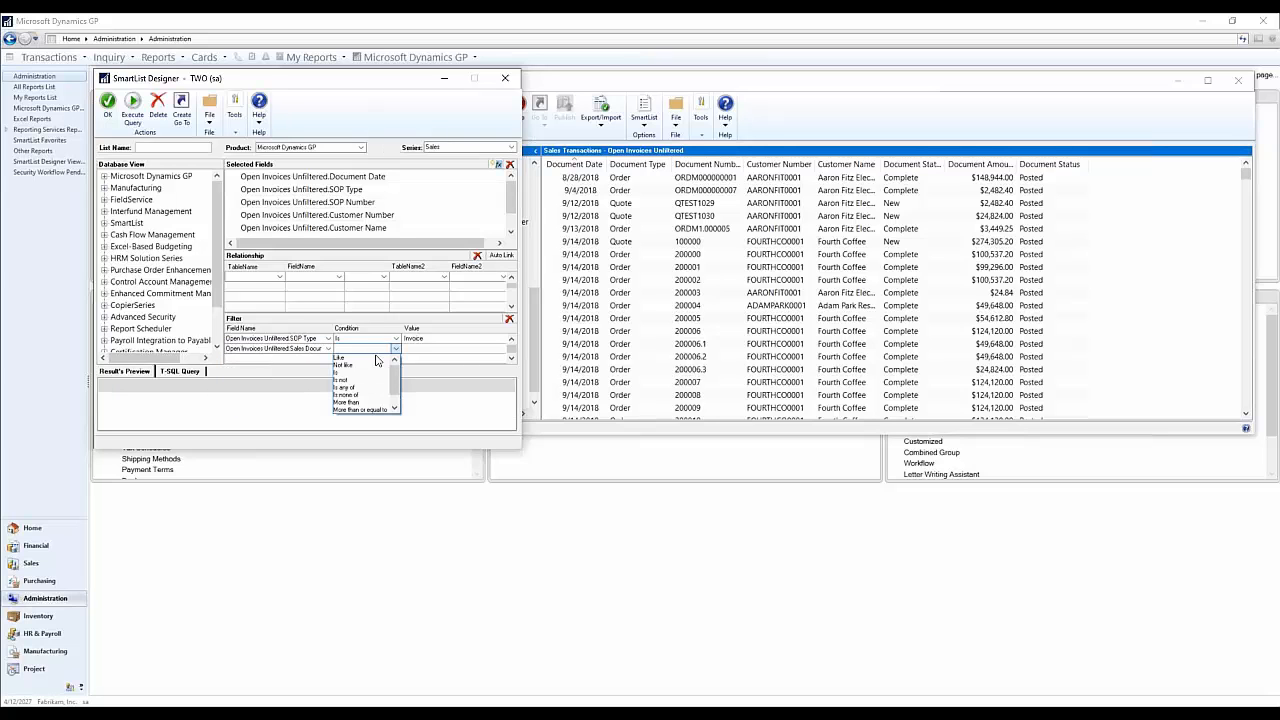
pyautogui.click(368, 358)
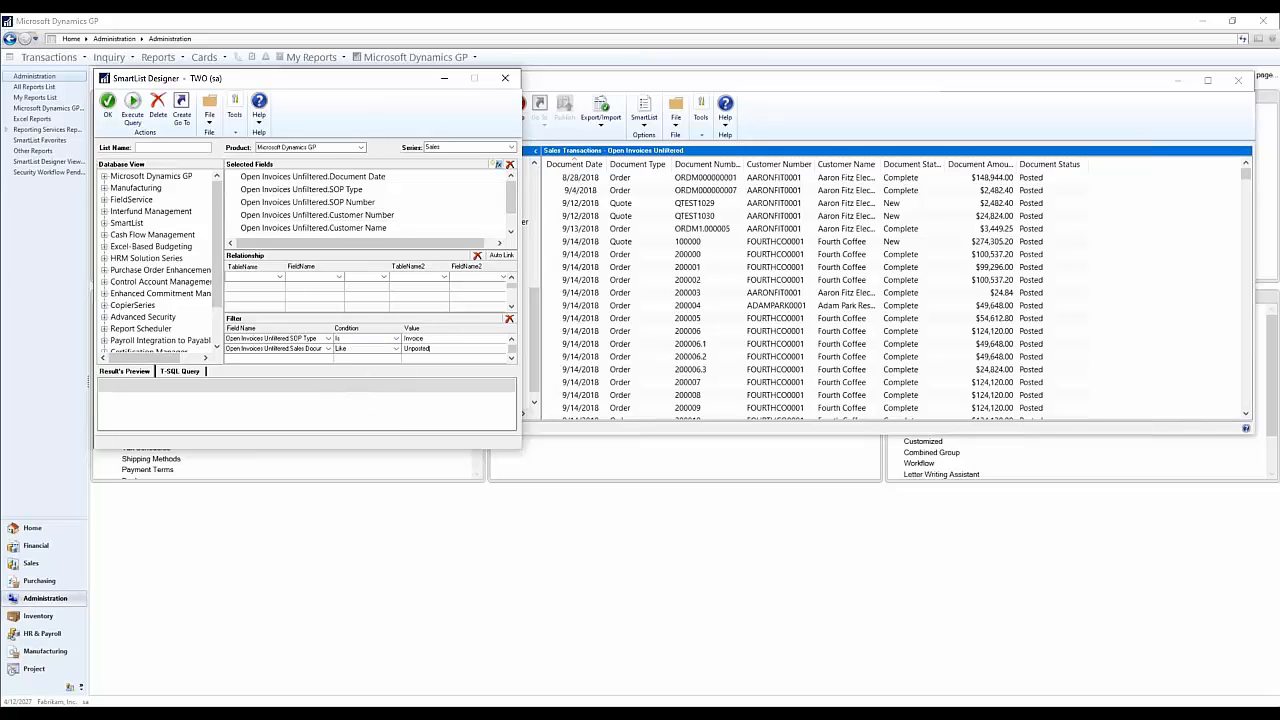
pyautogui.click(107, 101)
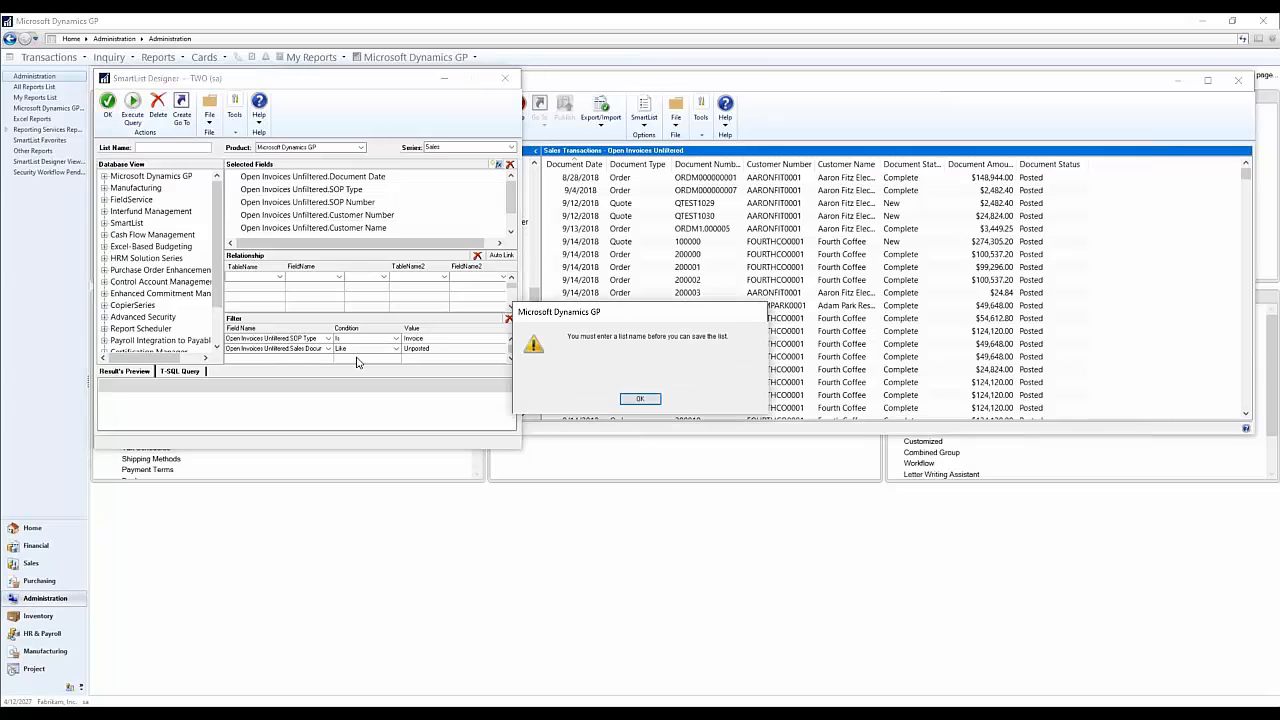
# Step: Name the new SmartList Always Show Invoices and save it
pyautogui.click(638, 399)
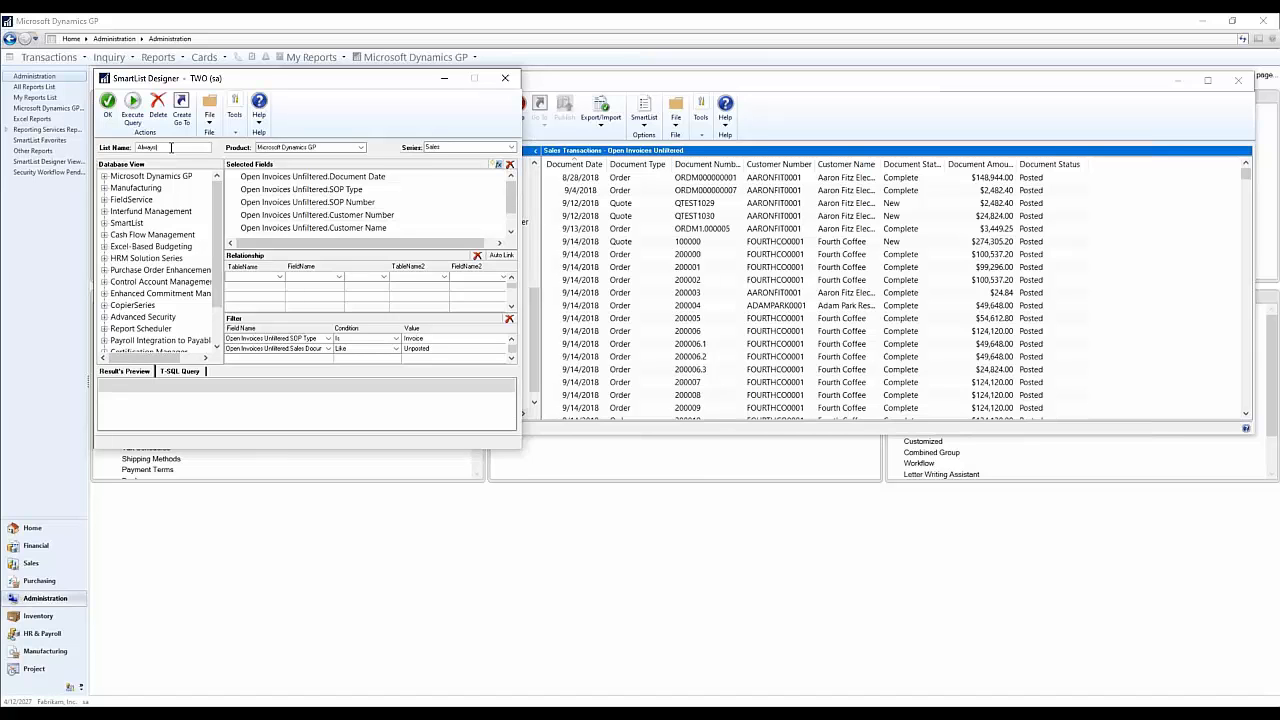
pyautogui.write('Always Show Invoices')
pyautogui.click(107, 101)
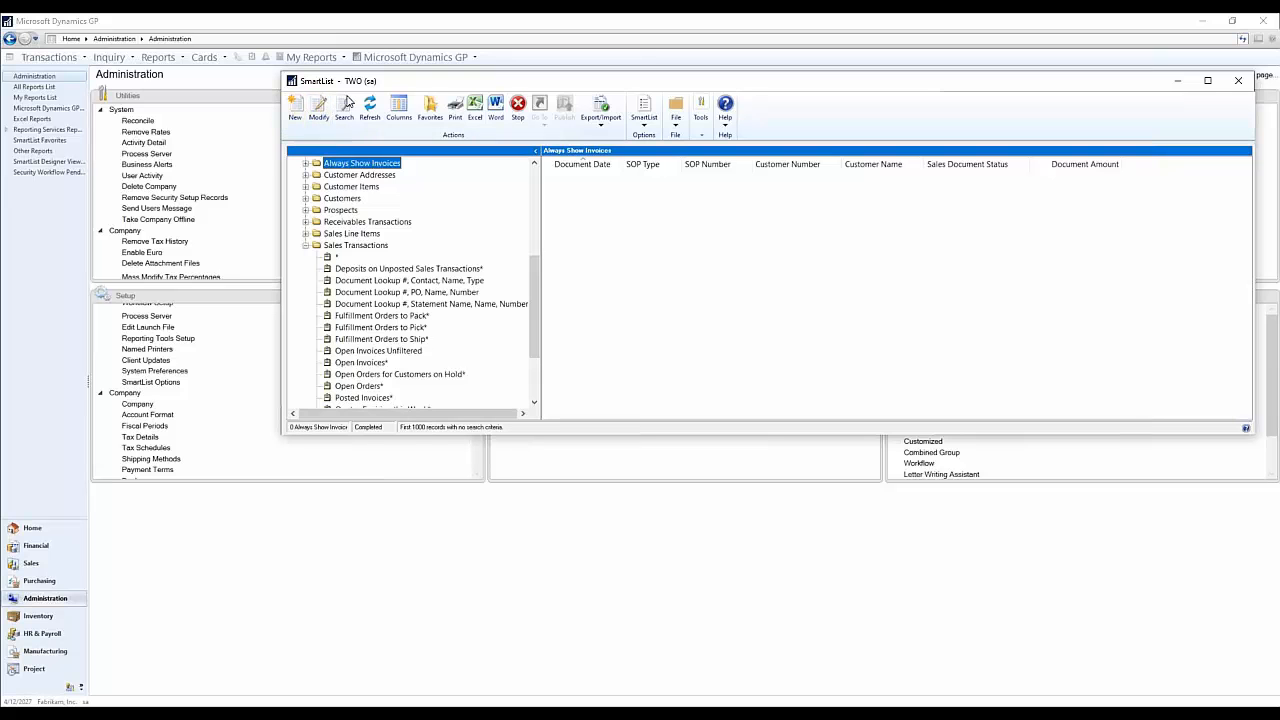
# Step: Reopen the Always Show Invoices design, delete its Sales Document Status filter, then save and refresh the list
pyautogui.click(319, 112)
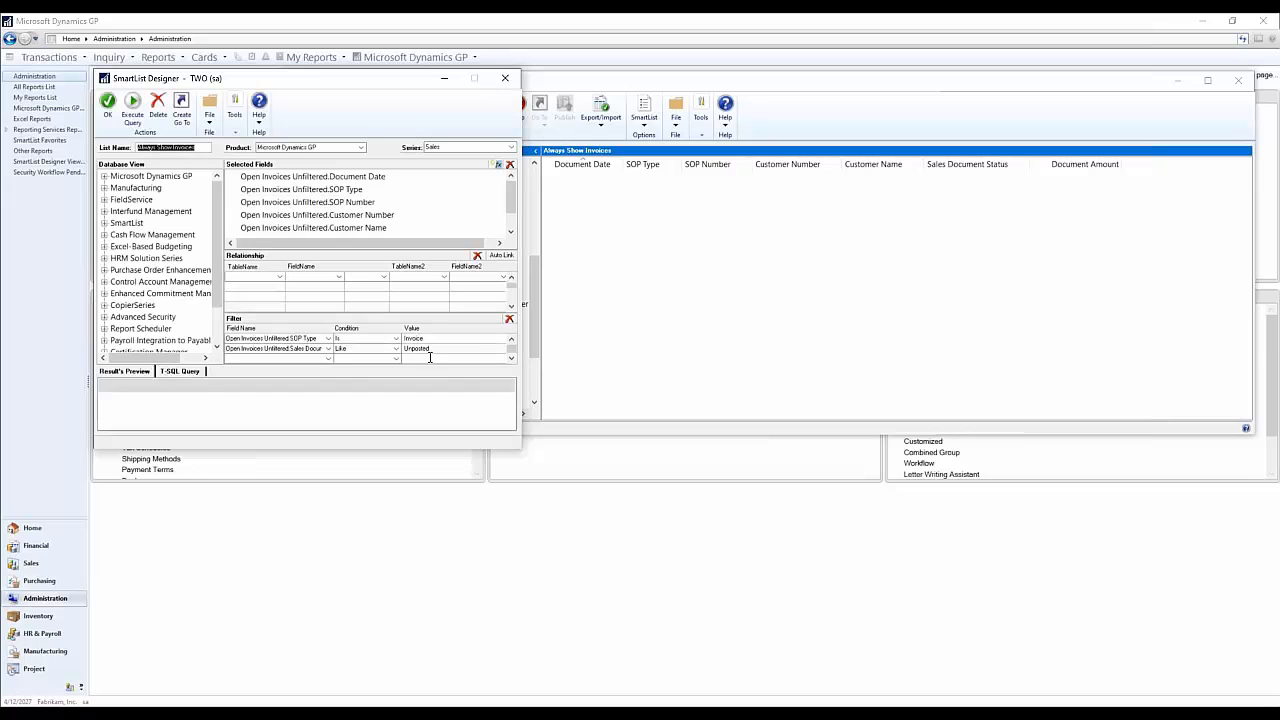
pyautogui.click(327, 348)
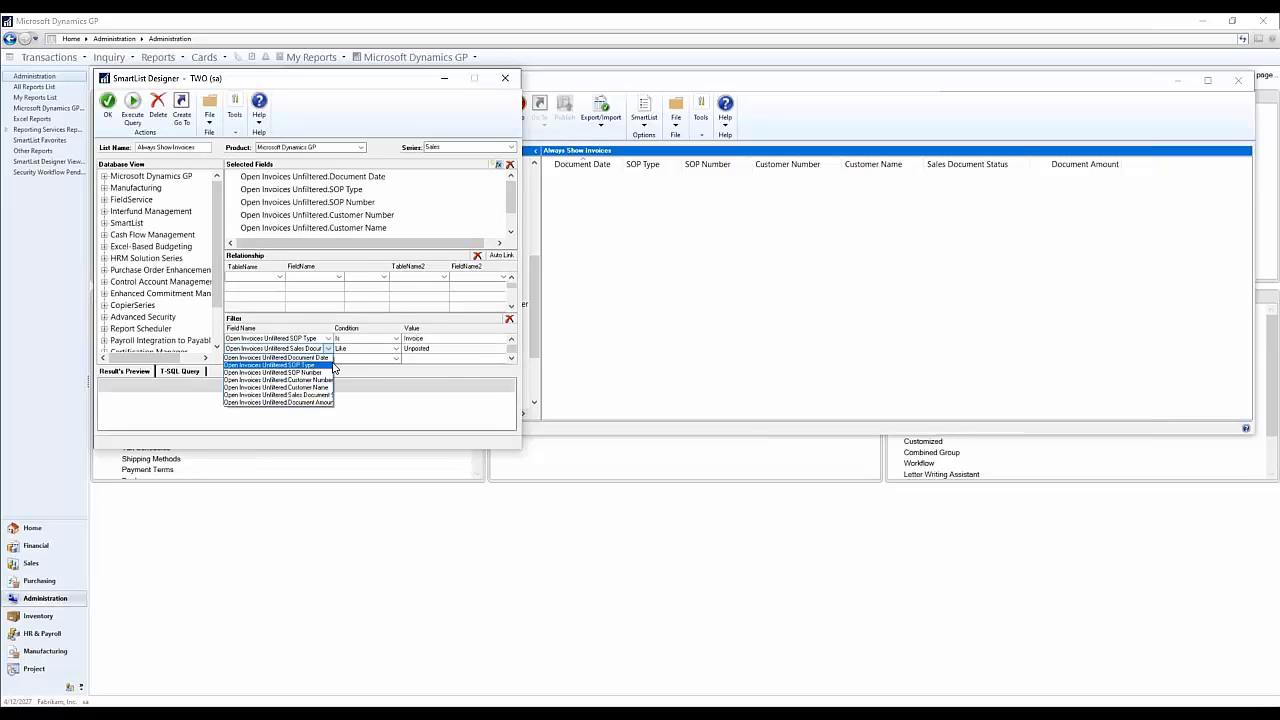
pyautogui.click(323, 396)
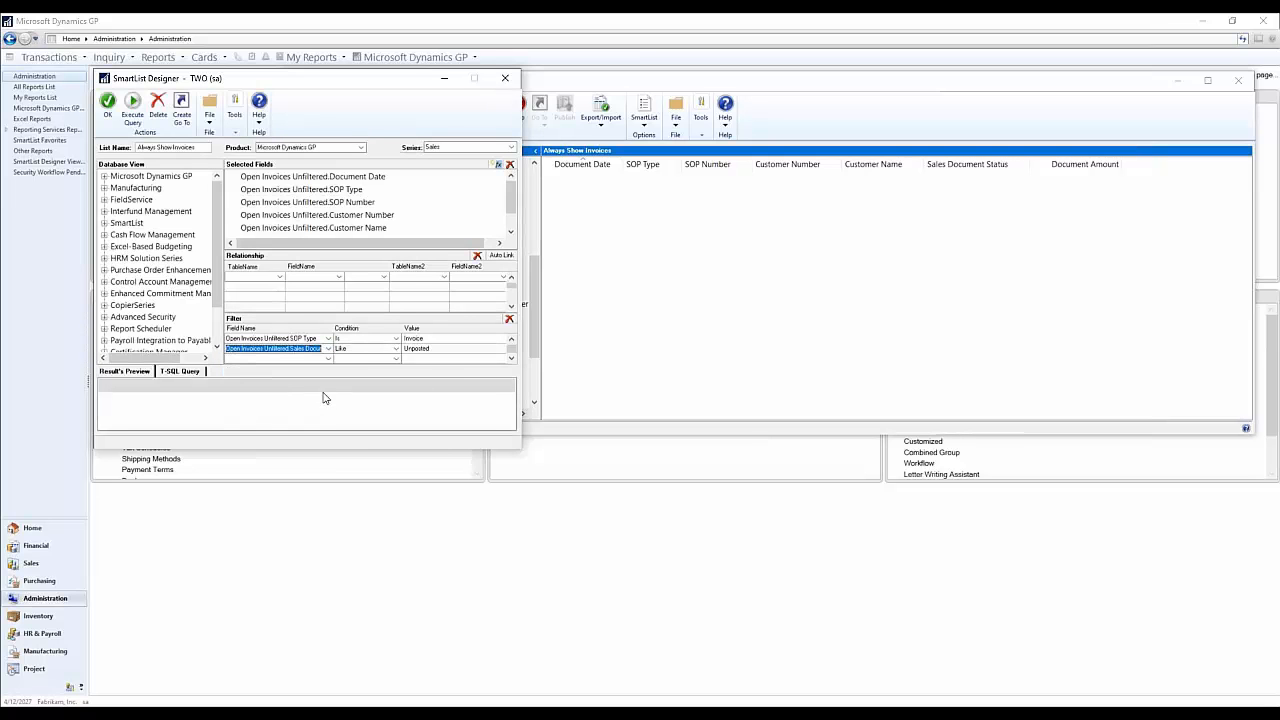
pyautogui.click(428, 352)
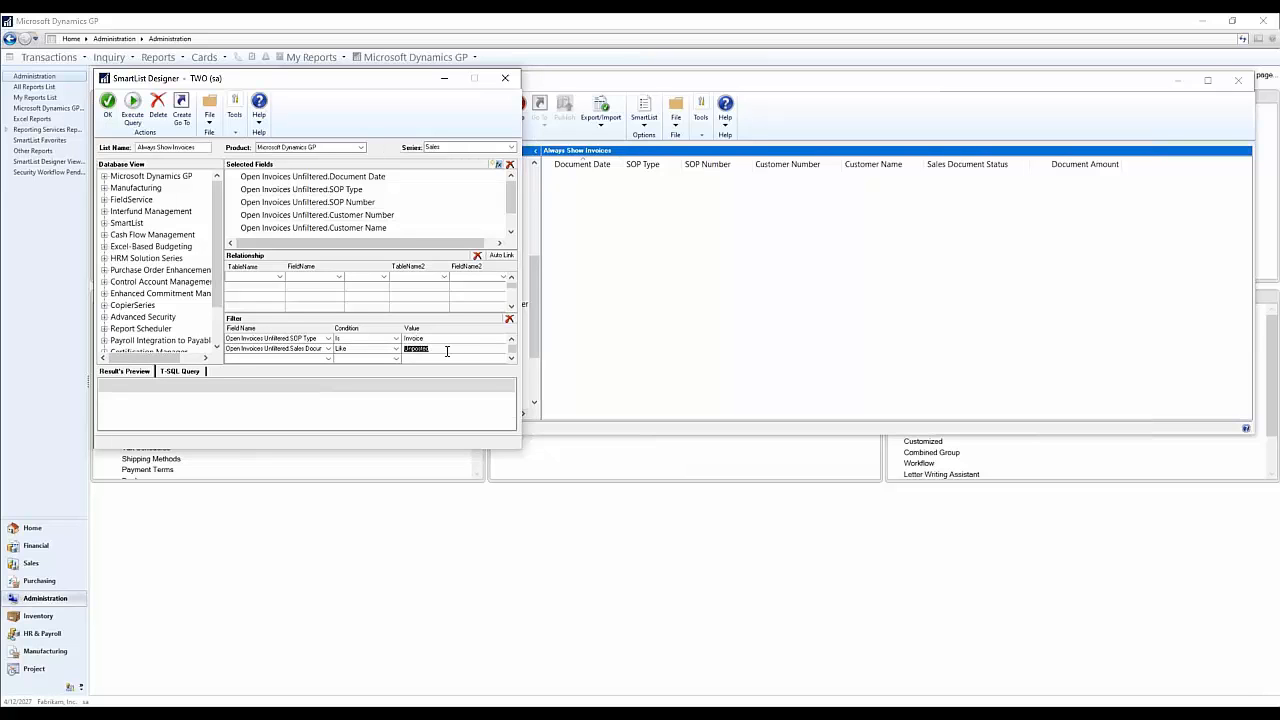
pyautogui.click(507, 319)
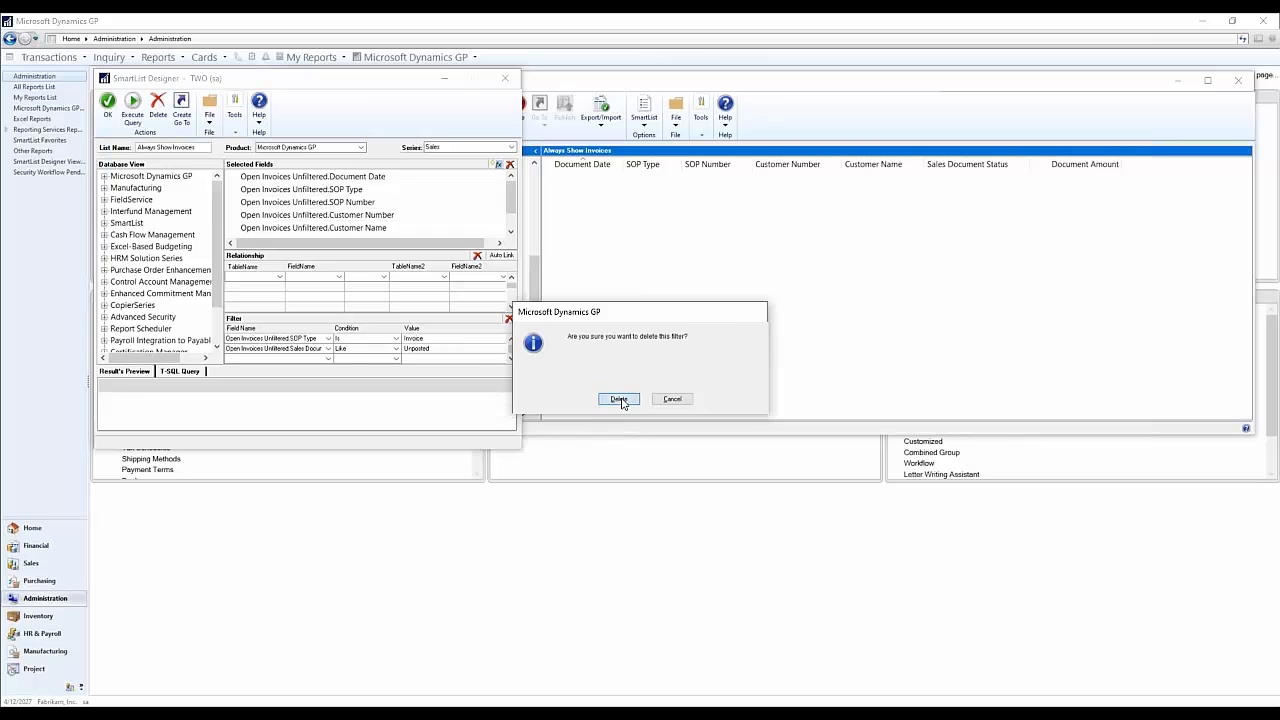
pyautogui.click(613, 398)
pyautogui.click(108, 102)
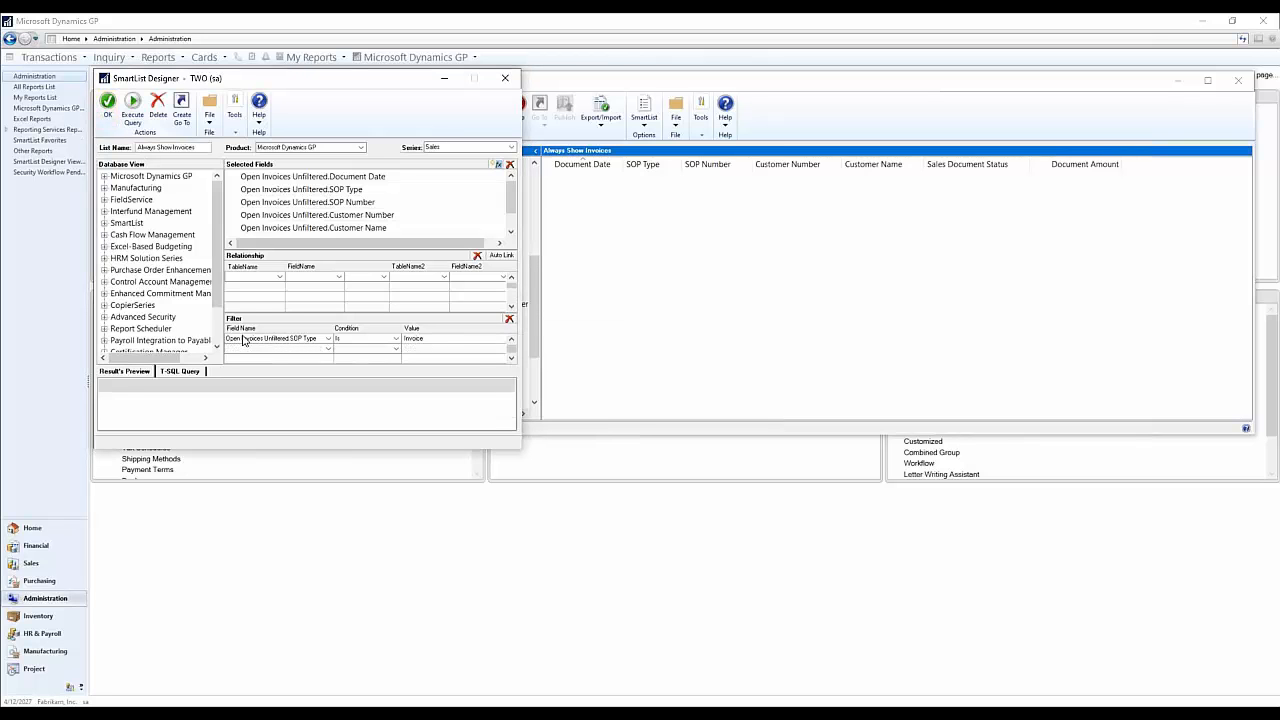
pyautogui.click(366, 108)
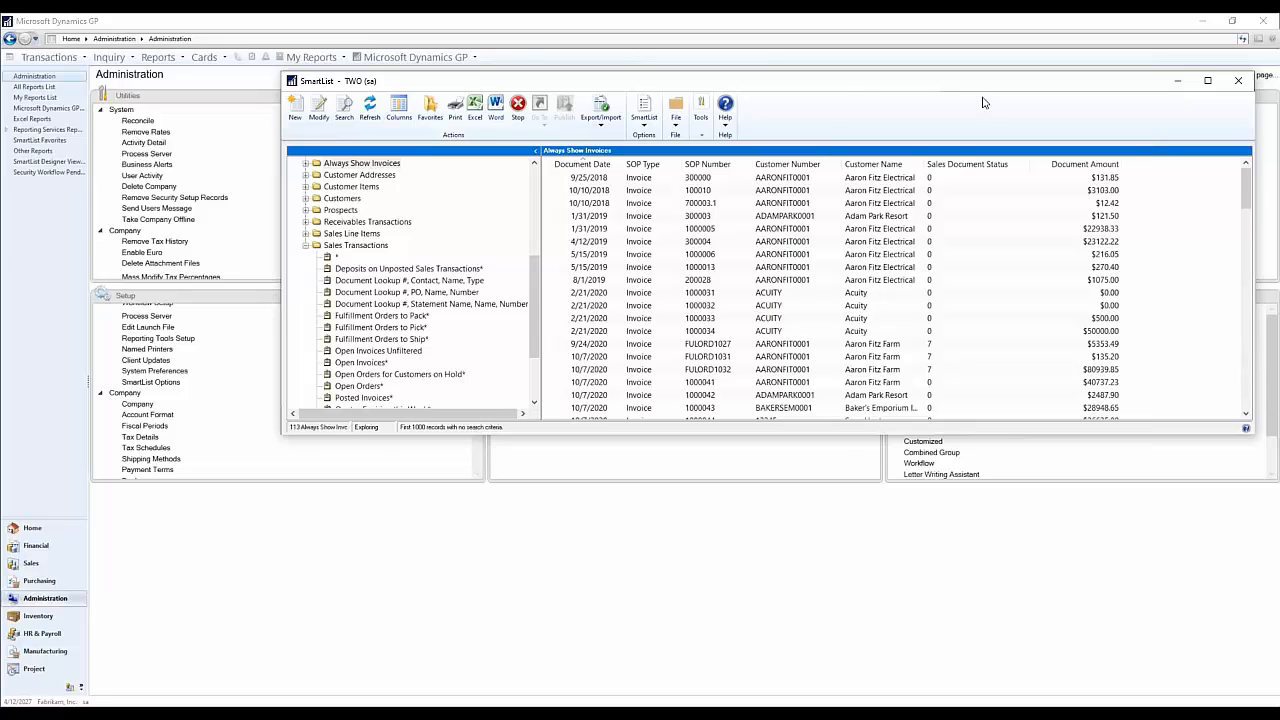
# Step: Compare the Always Show Invoices results with the built-in Open Invoices* favorite under Sales Transactions
pyautogui.click(951, 205)
pyautogui.click(960, 207)
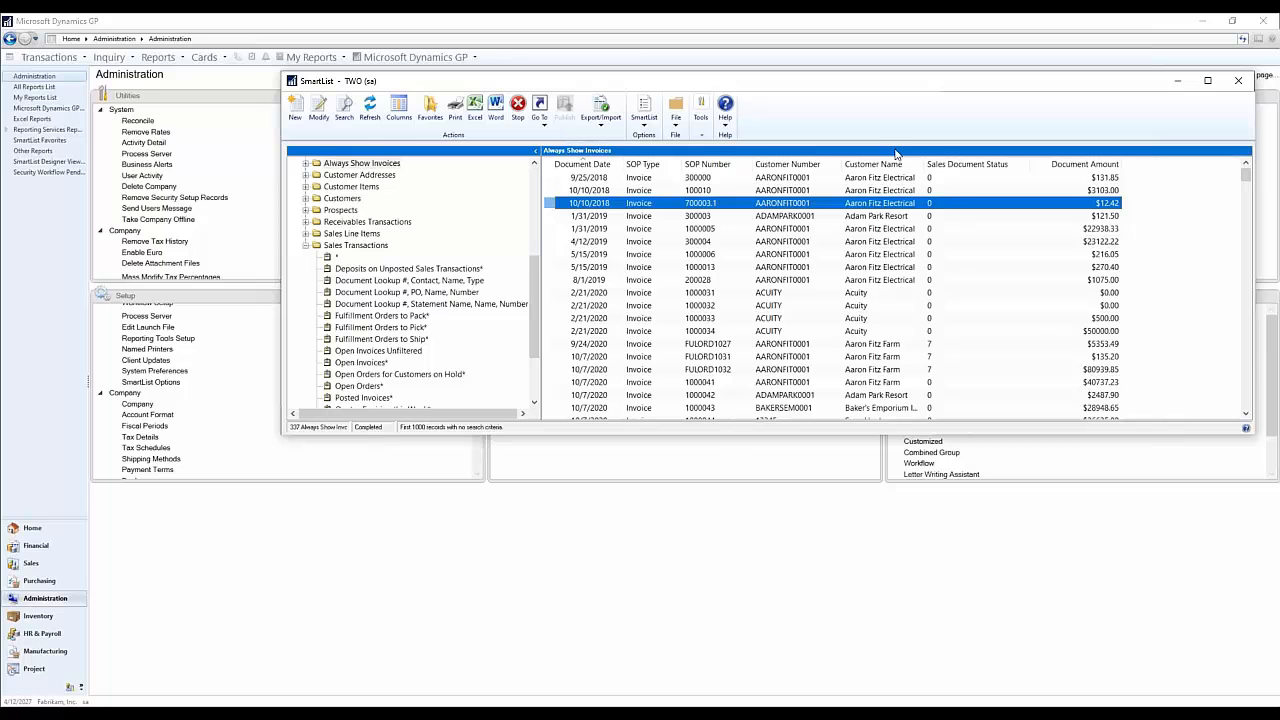
pyautogui.scroll(-1, 535, 300)
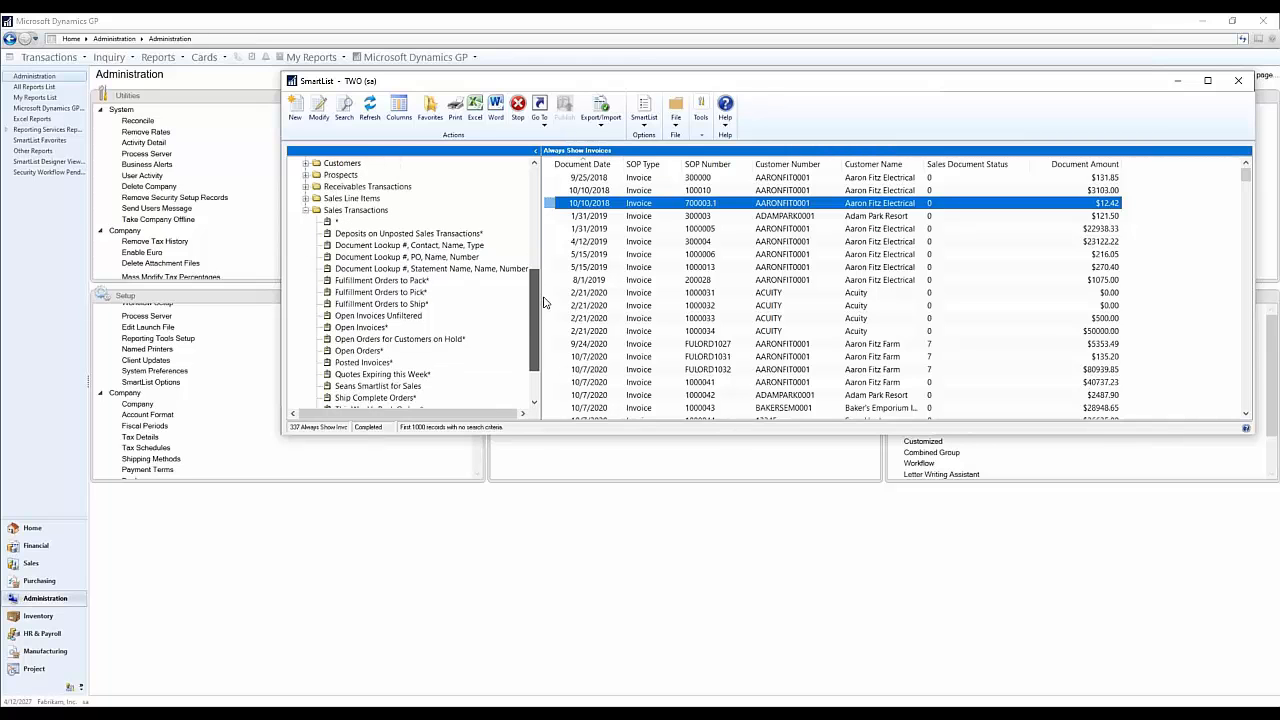
pyautogui.click(360, 327)
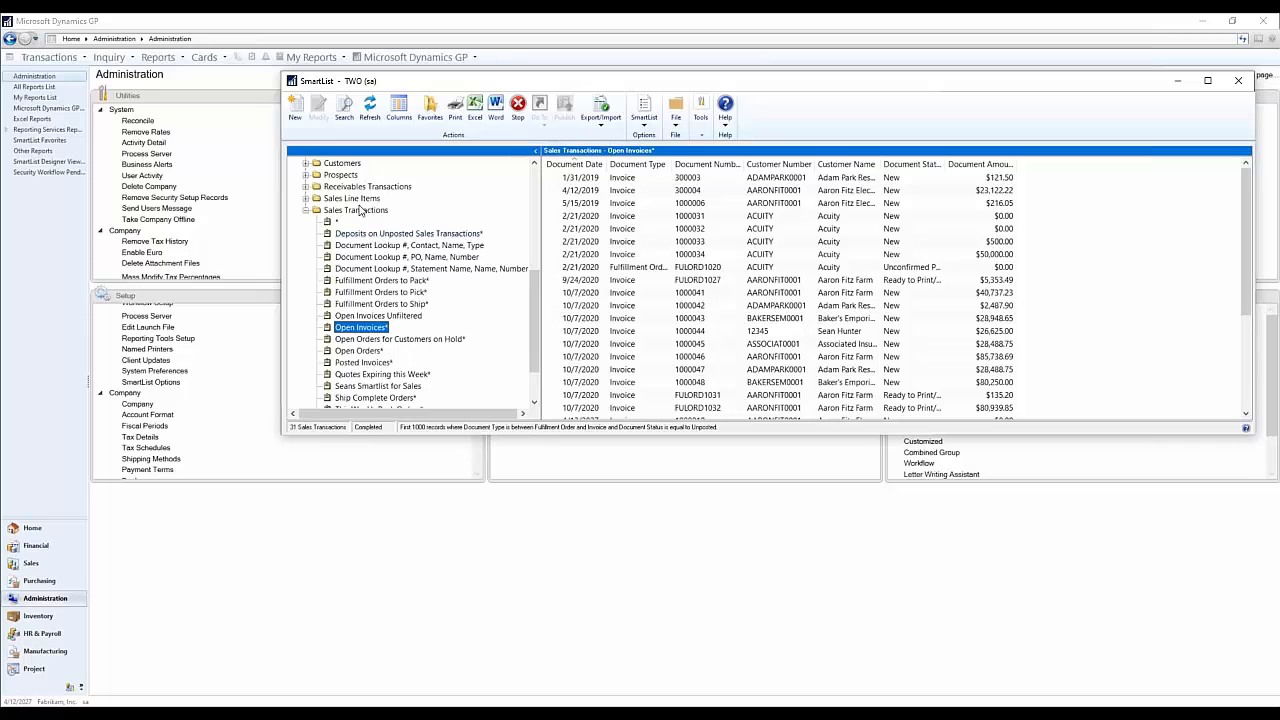
pyautogui.scroll(-2, 466, 288)
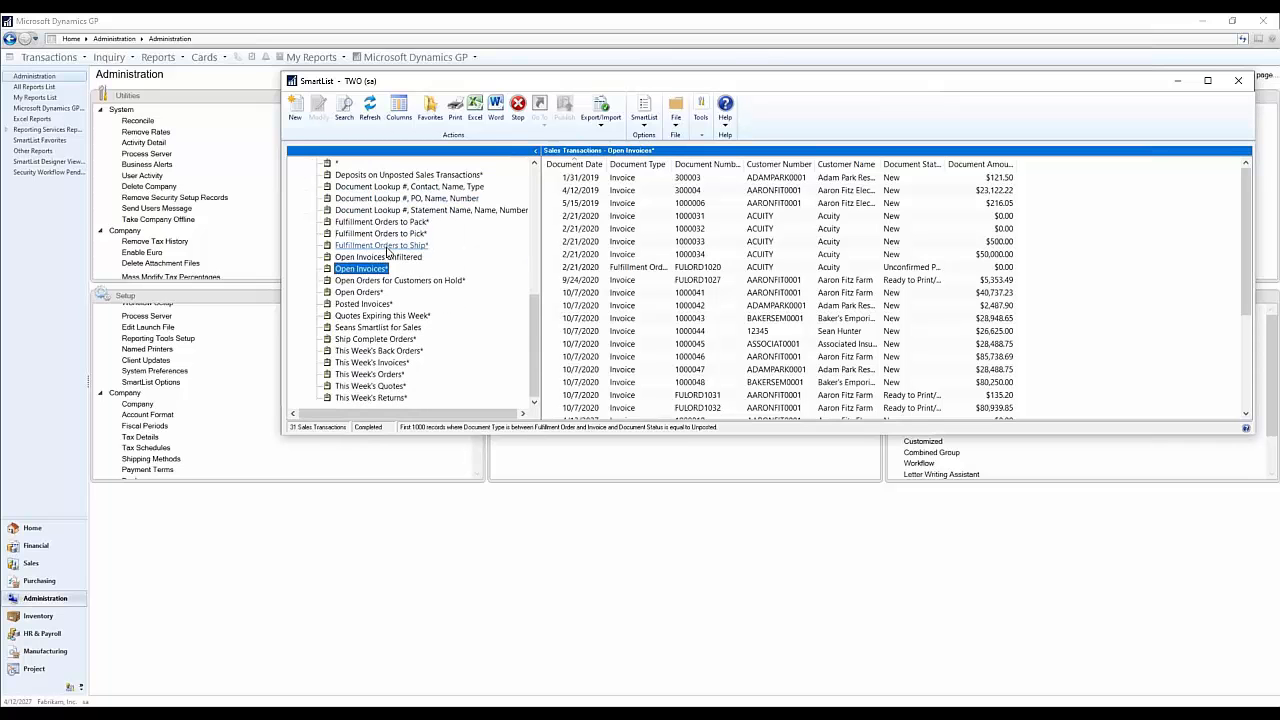
pyautogui.scroll(5, 388, 252)
# Step: Display Always Show Invoices again and examine the Sales Document Status values throughout its records
pyautogui.click(360, 245)
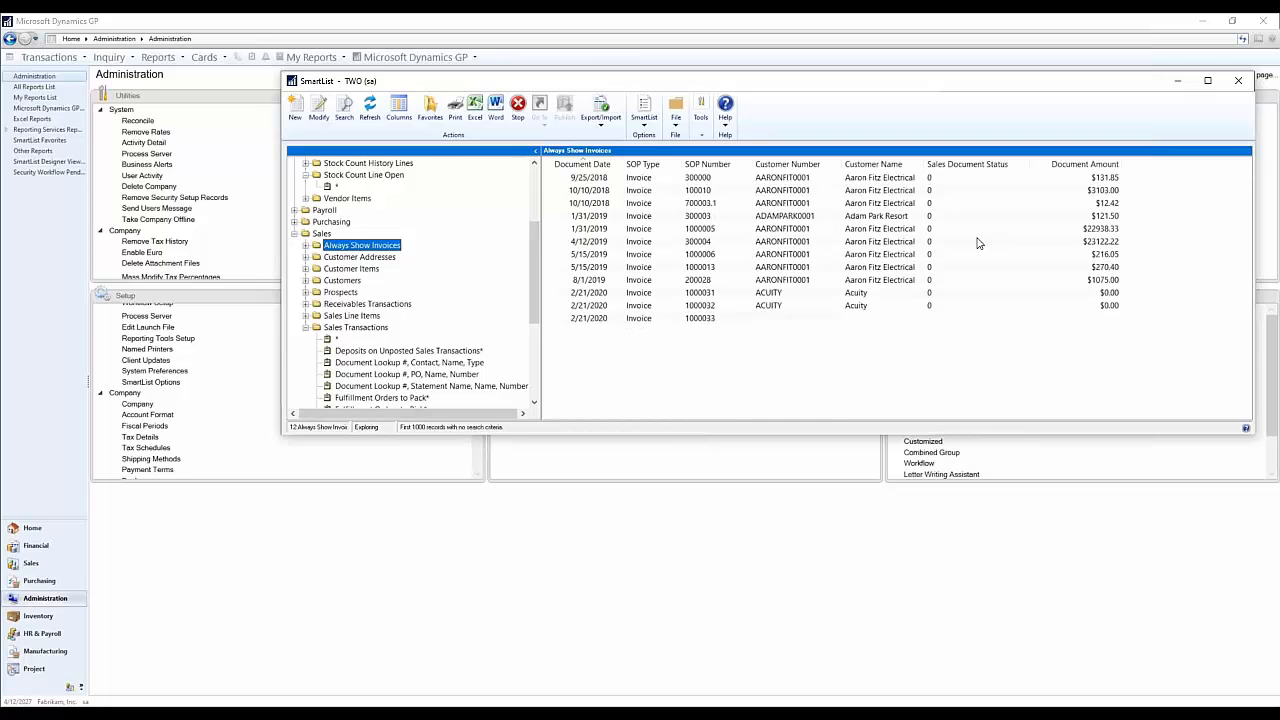
pyautogui.scroll(-20, 1030, 270)
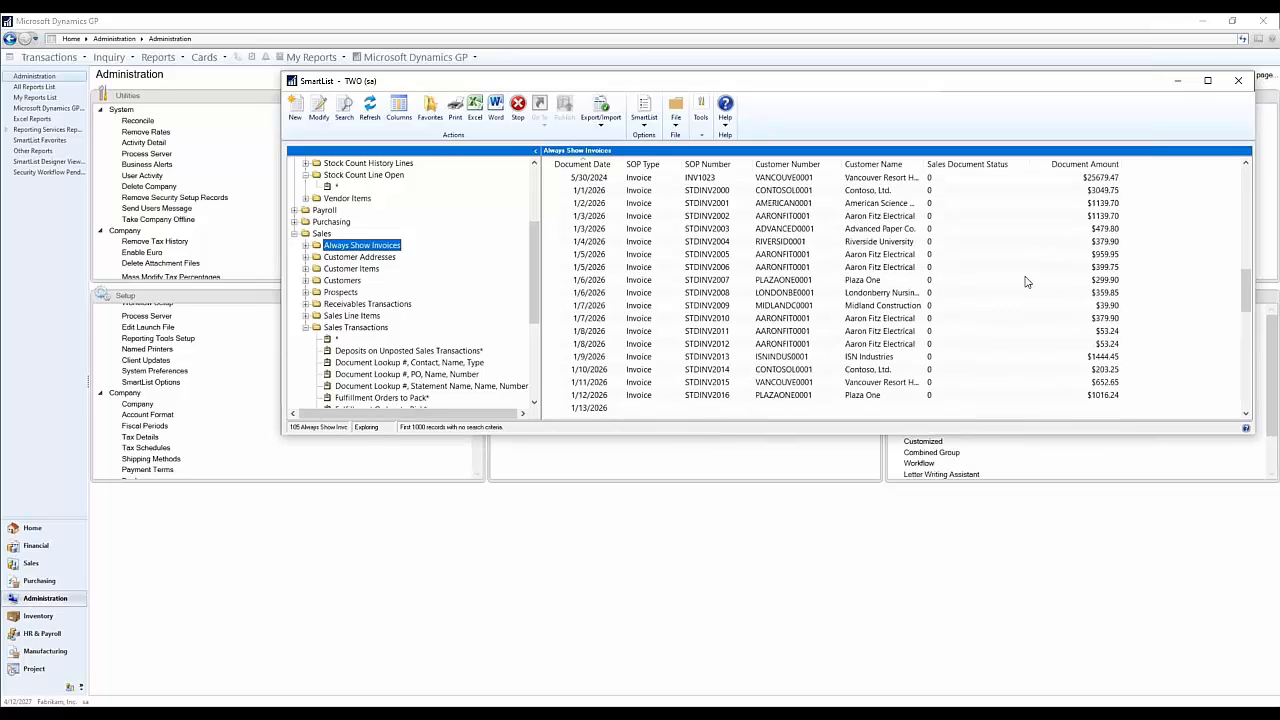
pyautogui.scroll(-10, 1024, 296)
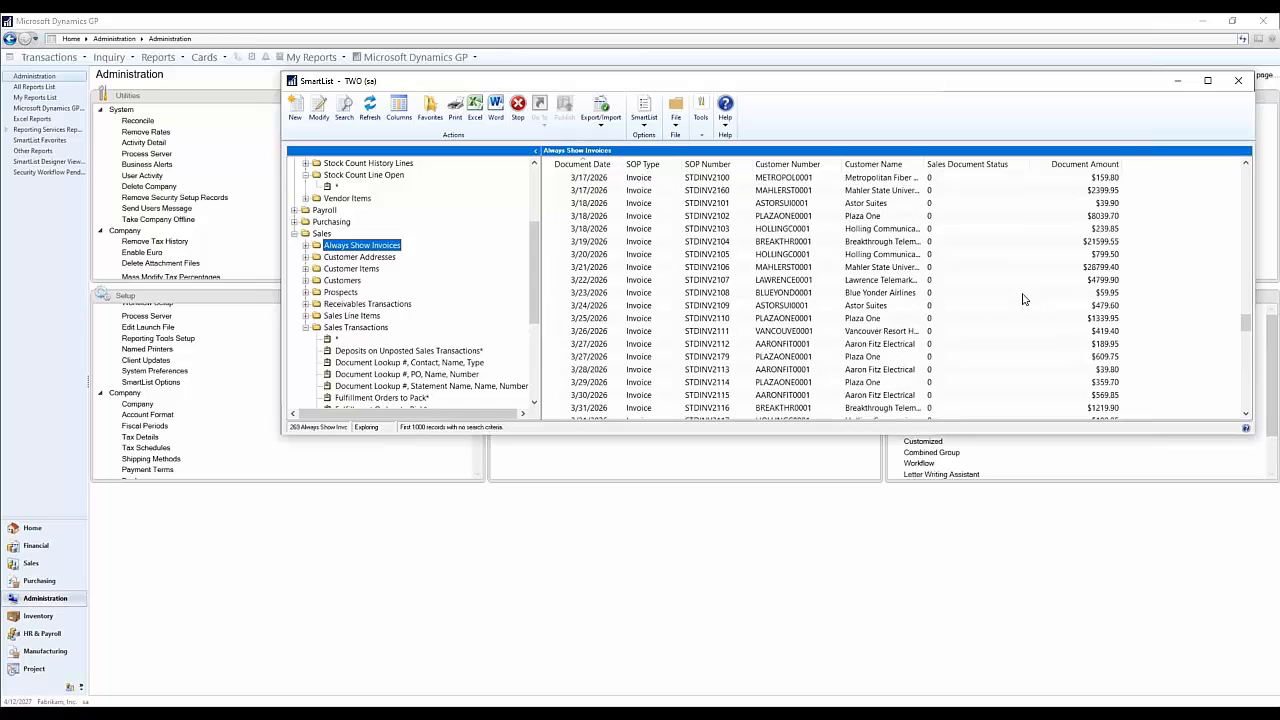
pyautogui.click(690, 356)
pyautogui.scroll(-20, 686, 320)
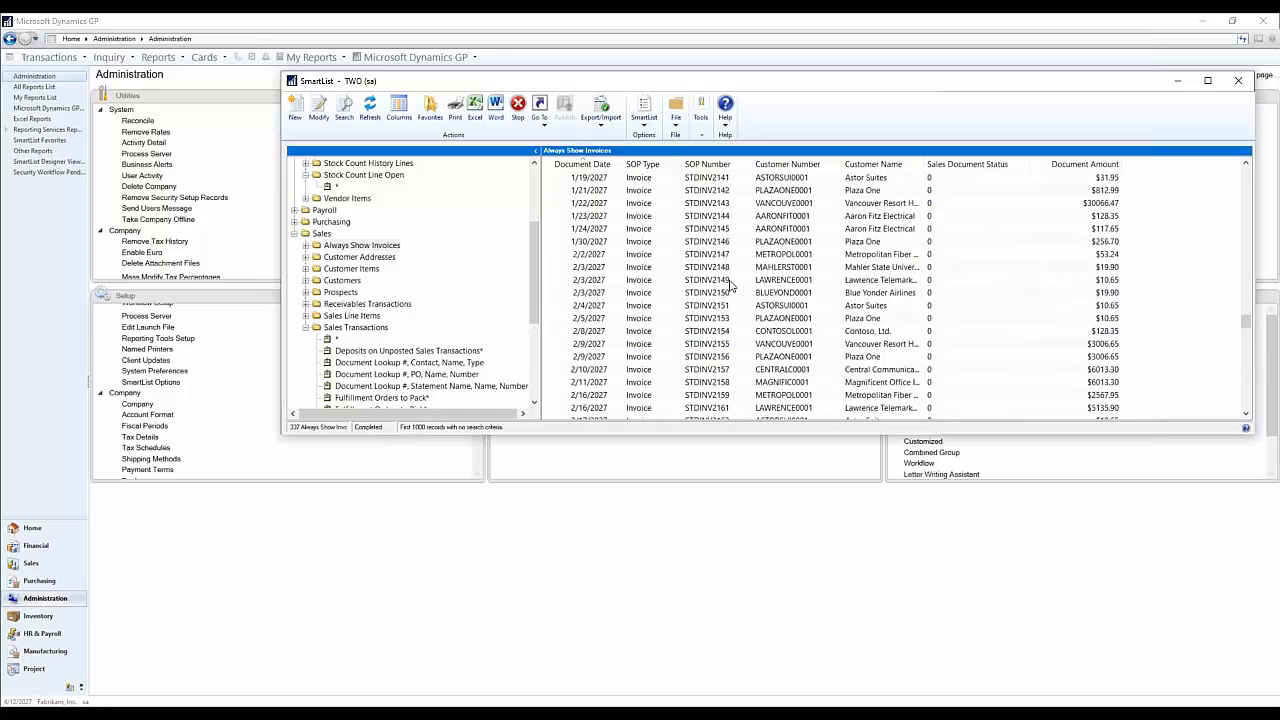
pyautogui.scroll(-5, 420, 323)
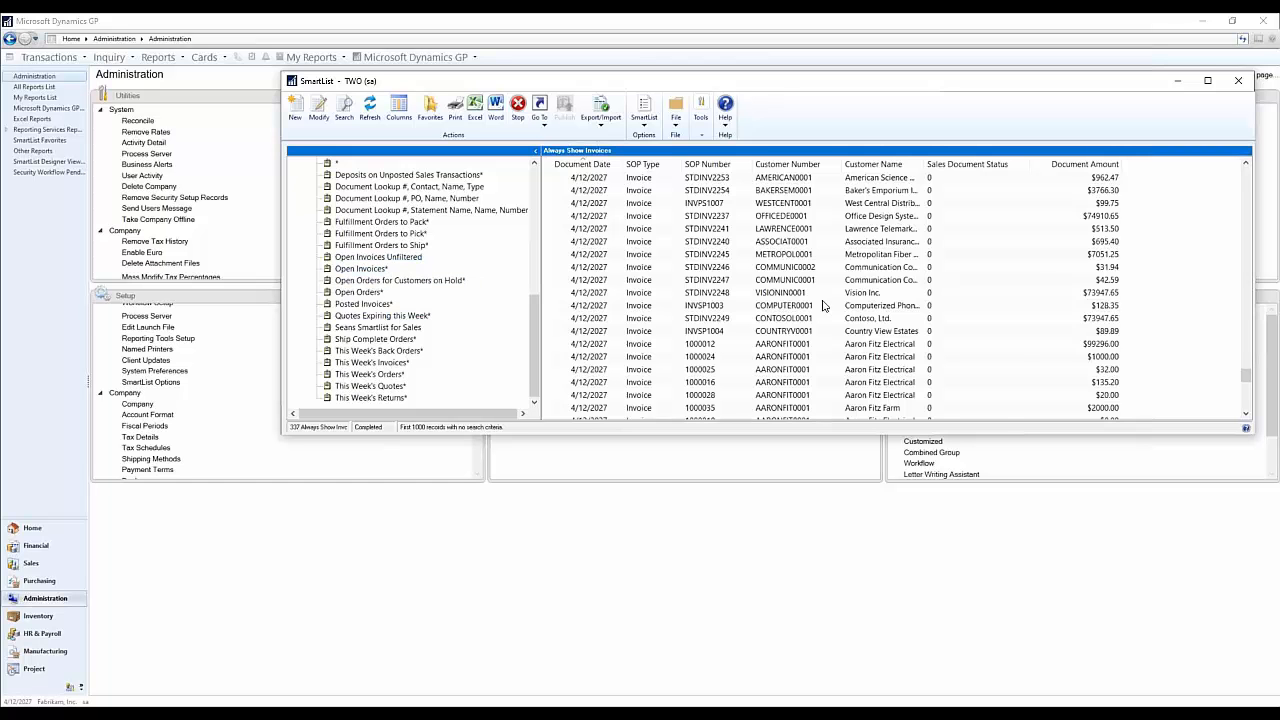
pyautogui.scroll(15, 880, 306)
pyautogui.scroll(20, 880, 306)
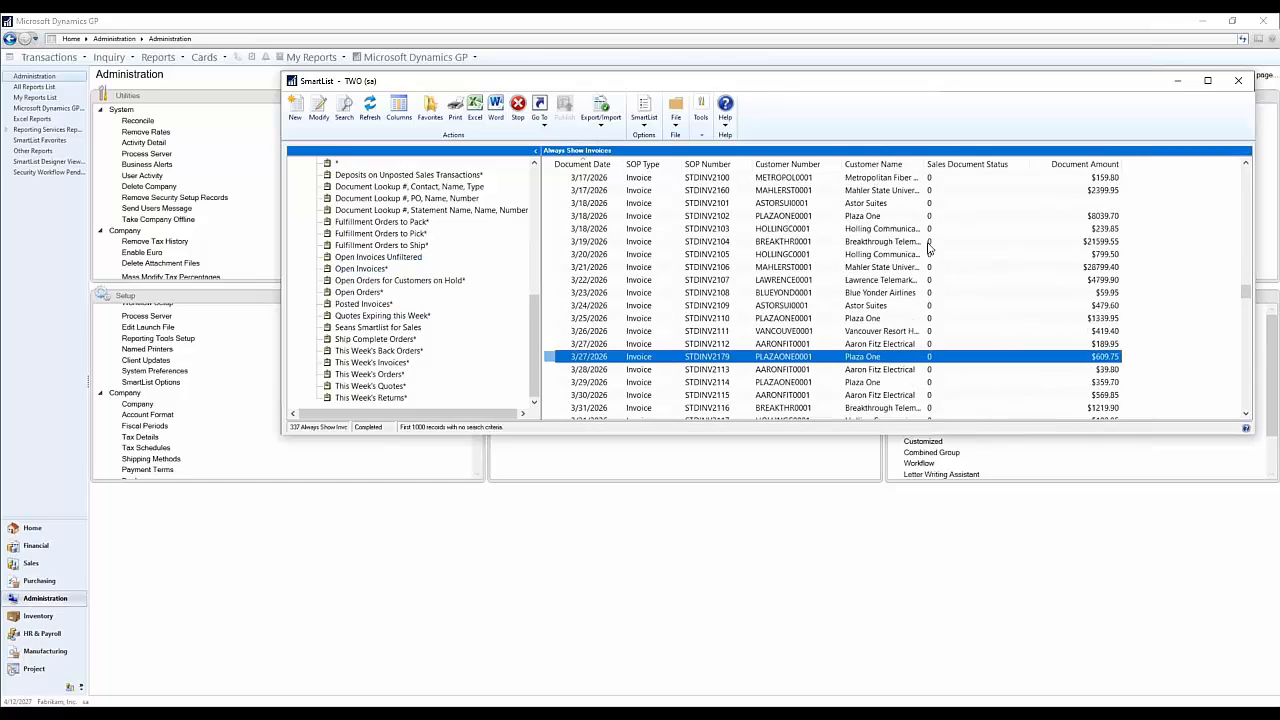
pyautogui.scroll(20, 940, 270)
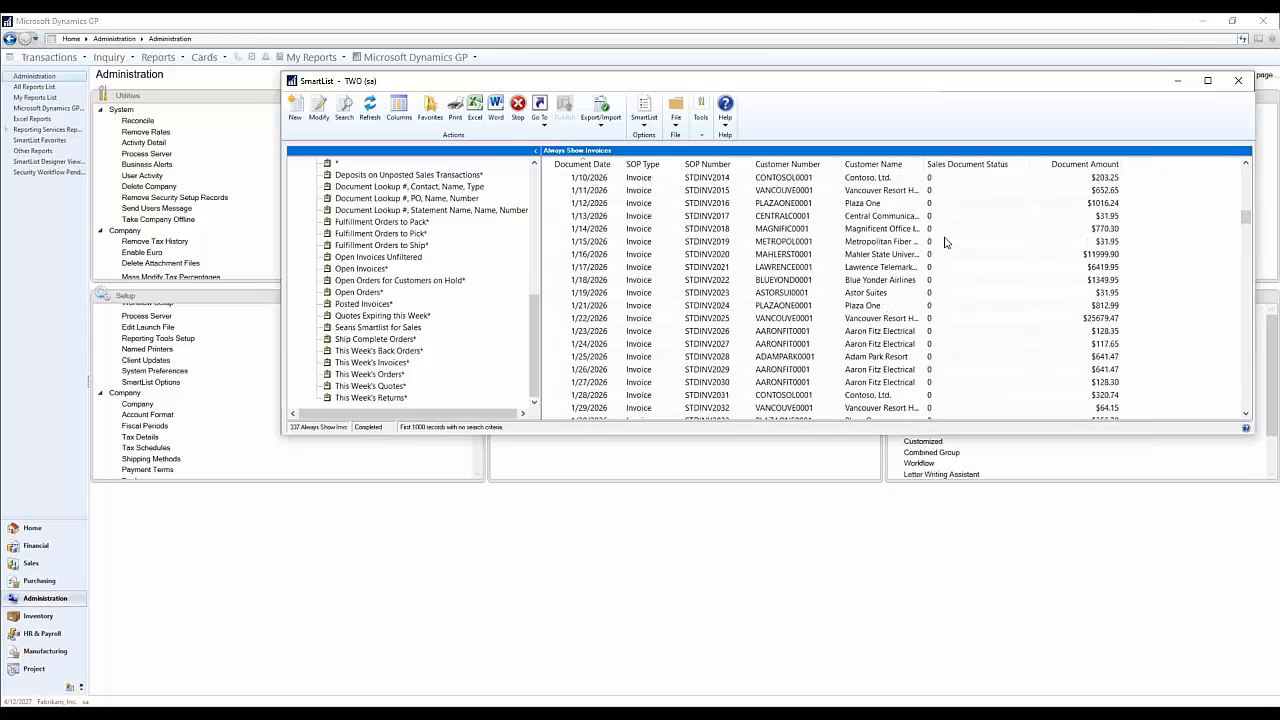
pyautogui.scroll(3, 950, 228)
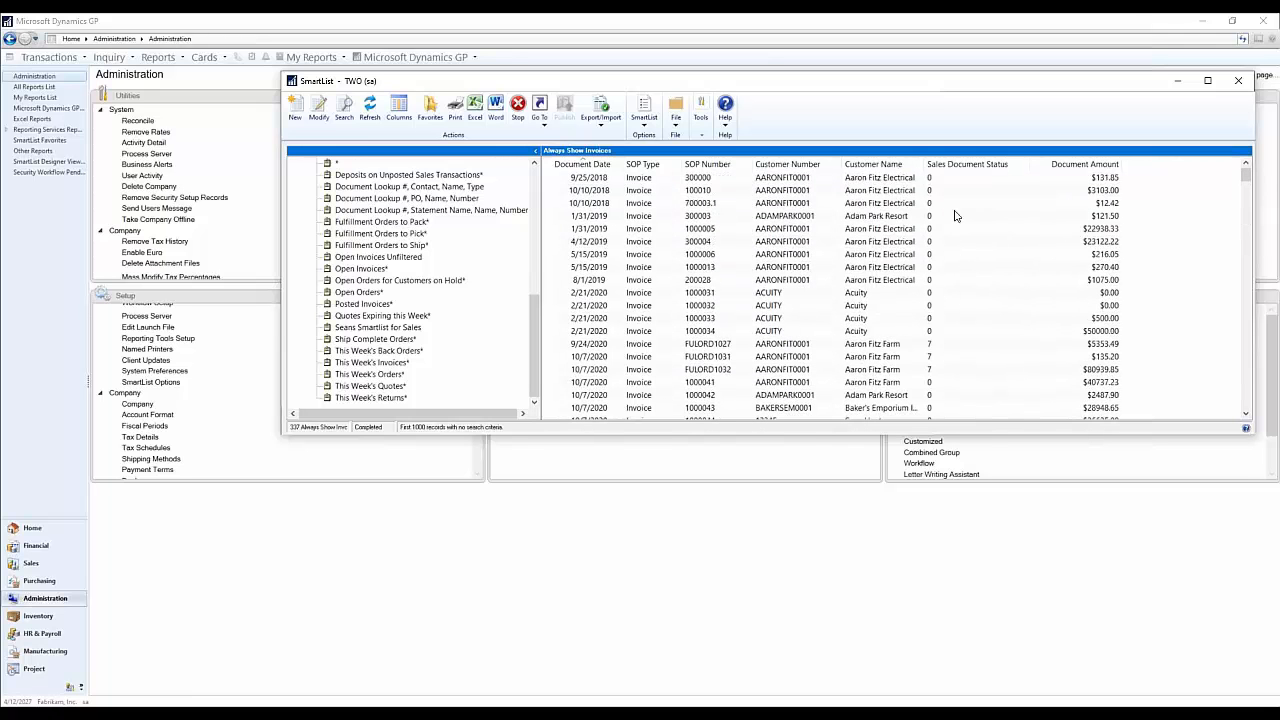
pyautogui.click(937, 346)
pyautogui.click(702, 356)
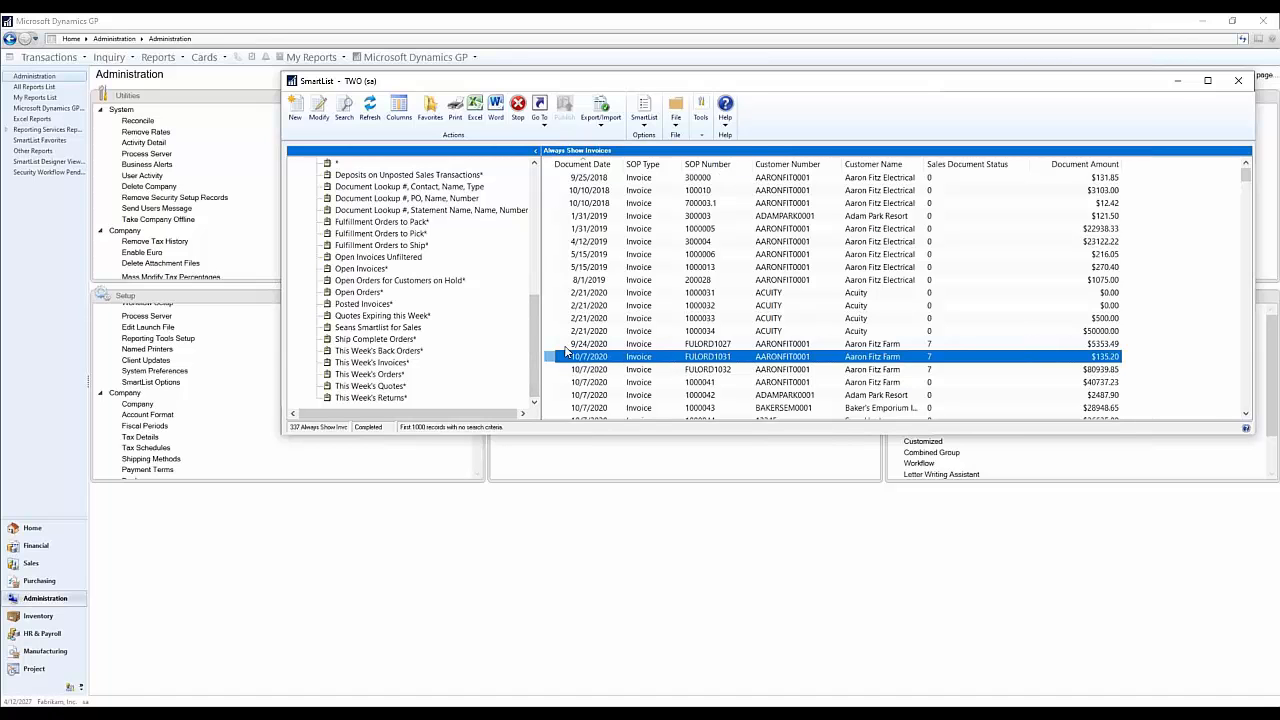
# Step: Check the Go To options for the listed invoices and try the View option on the $12.42 invoice dated 10/10/2018
pyautogui.moveTo(538, 340); pyautogui.dragTo(524, 307)
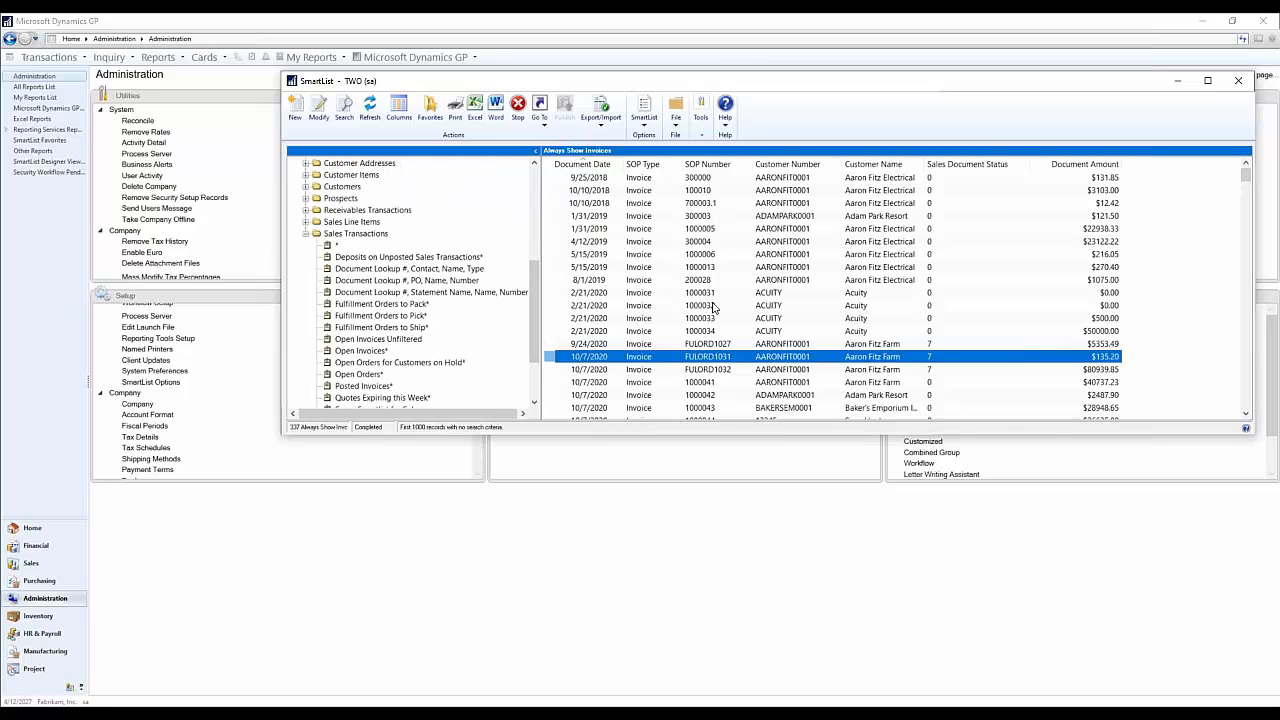
pyautogui.click(539, 118)
pyautogui.click(897, 118)
pyautogui.click(691, 304)
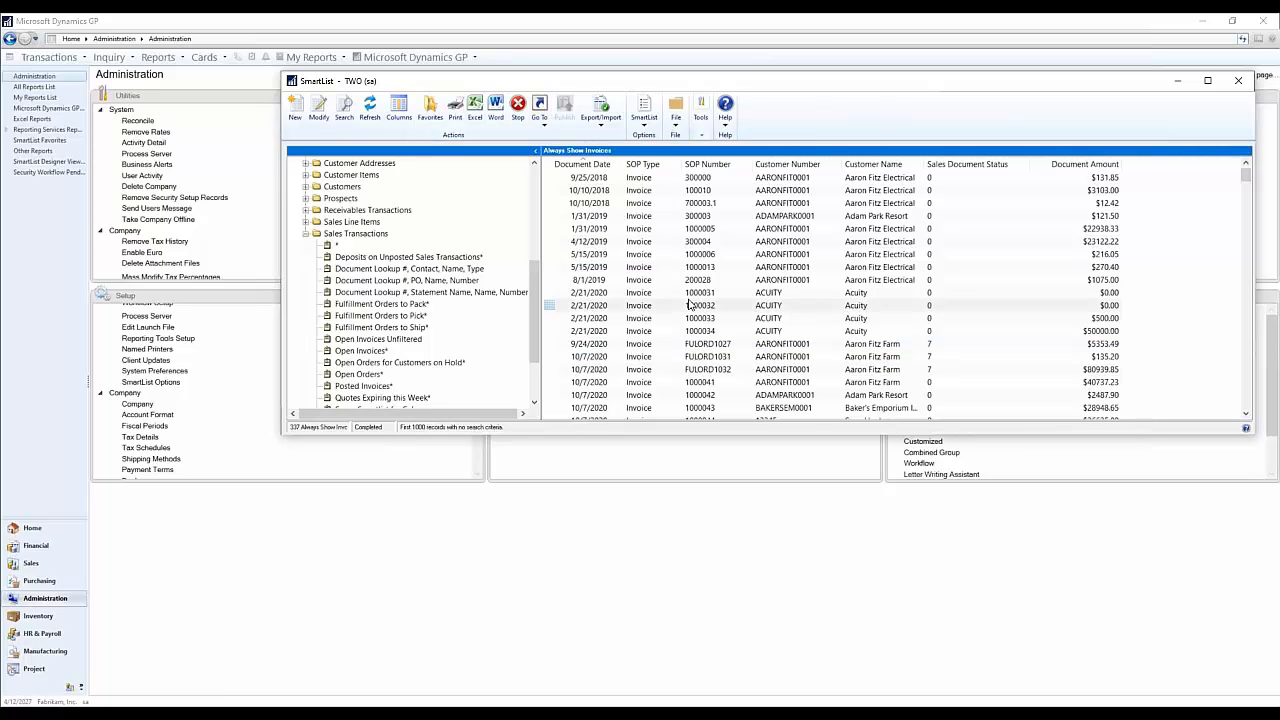
pyautogui.click(681, 204)
pyautogui.click(540, 120)
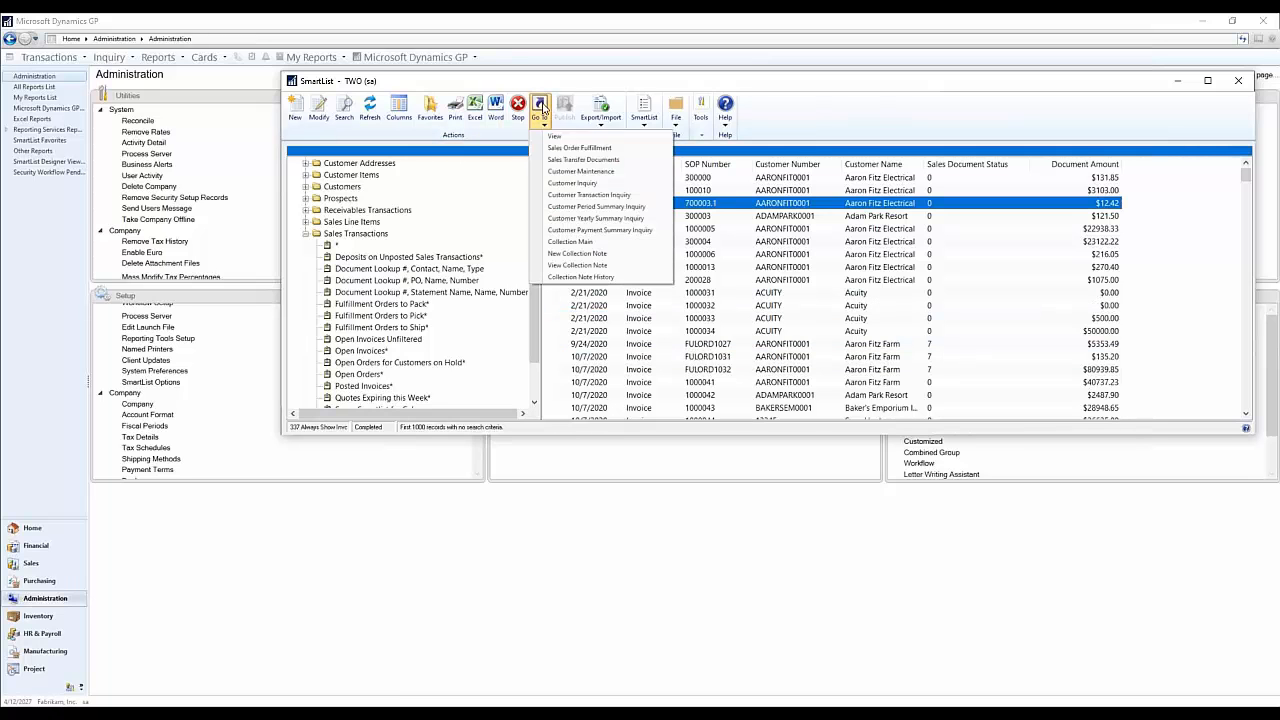
pyautogui.click(590, 139)
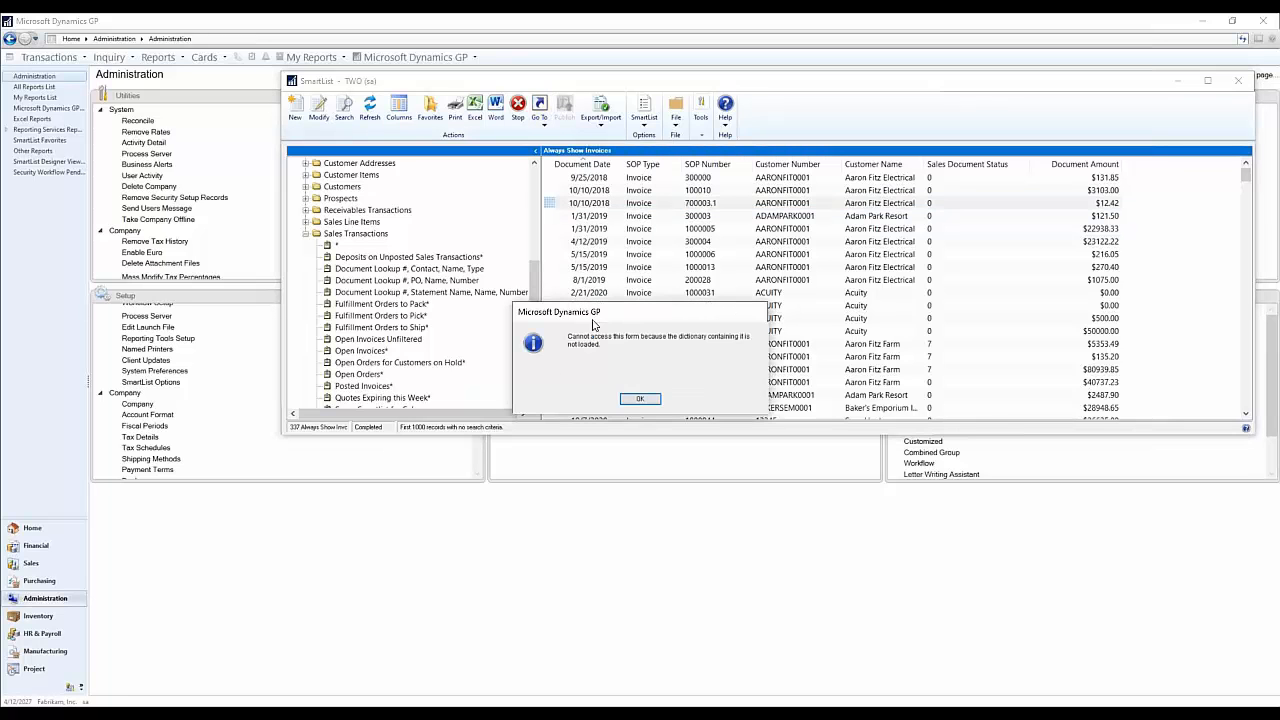
pyautogui.click(641, 399)
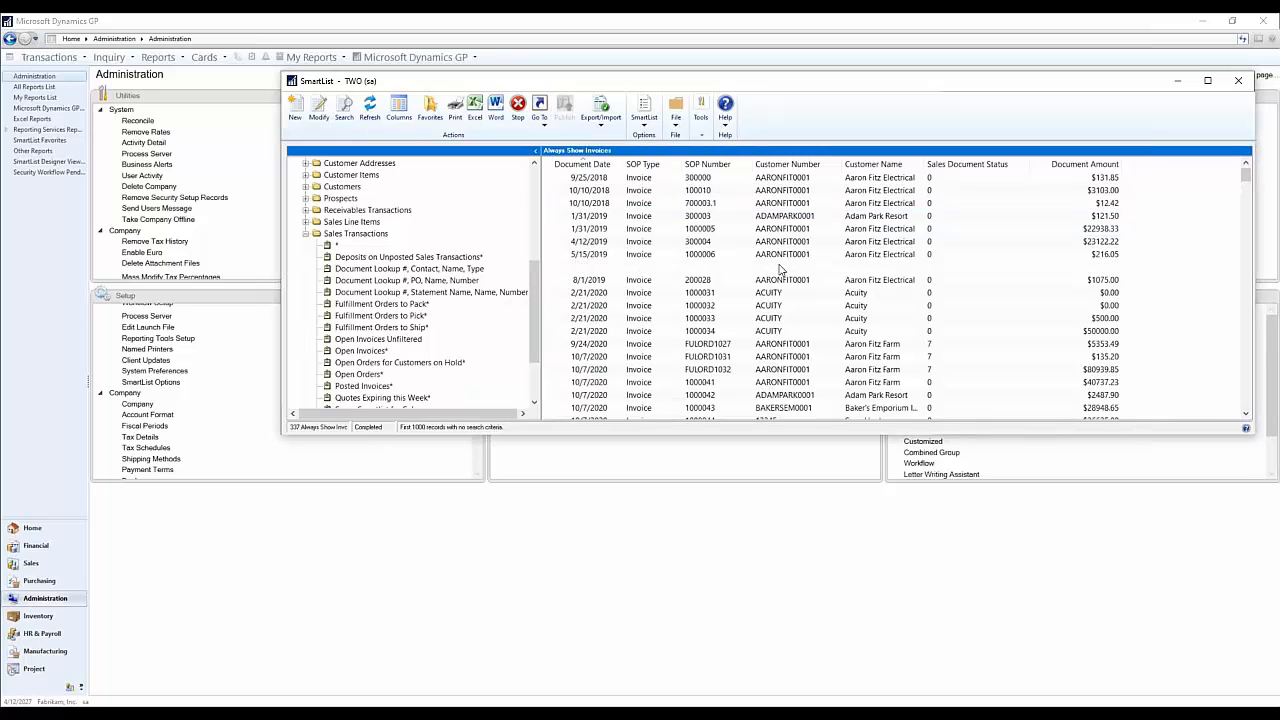
# Step: Review the Go To options available for the $270.40 invoice dated 5/15/2019
pyautogui.click(720, 267)
pyautogui.click(547, 118)
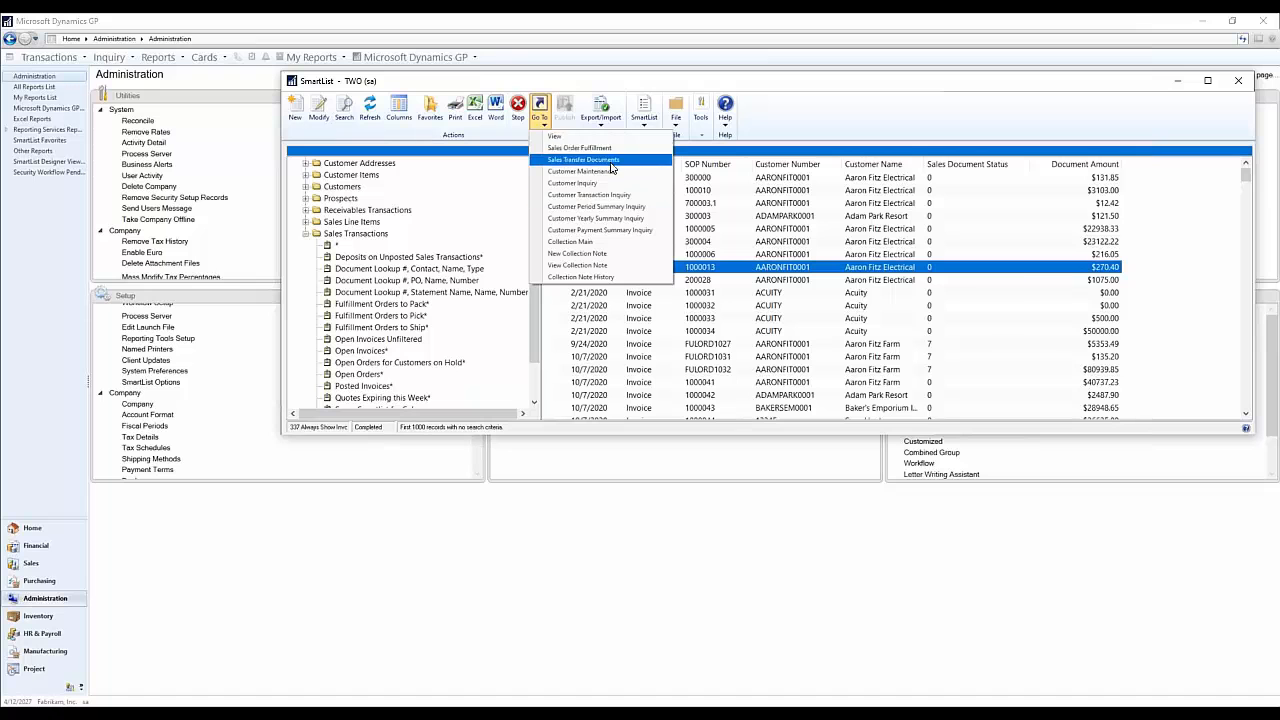
pyautogui.click(893, 120)
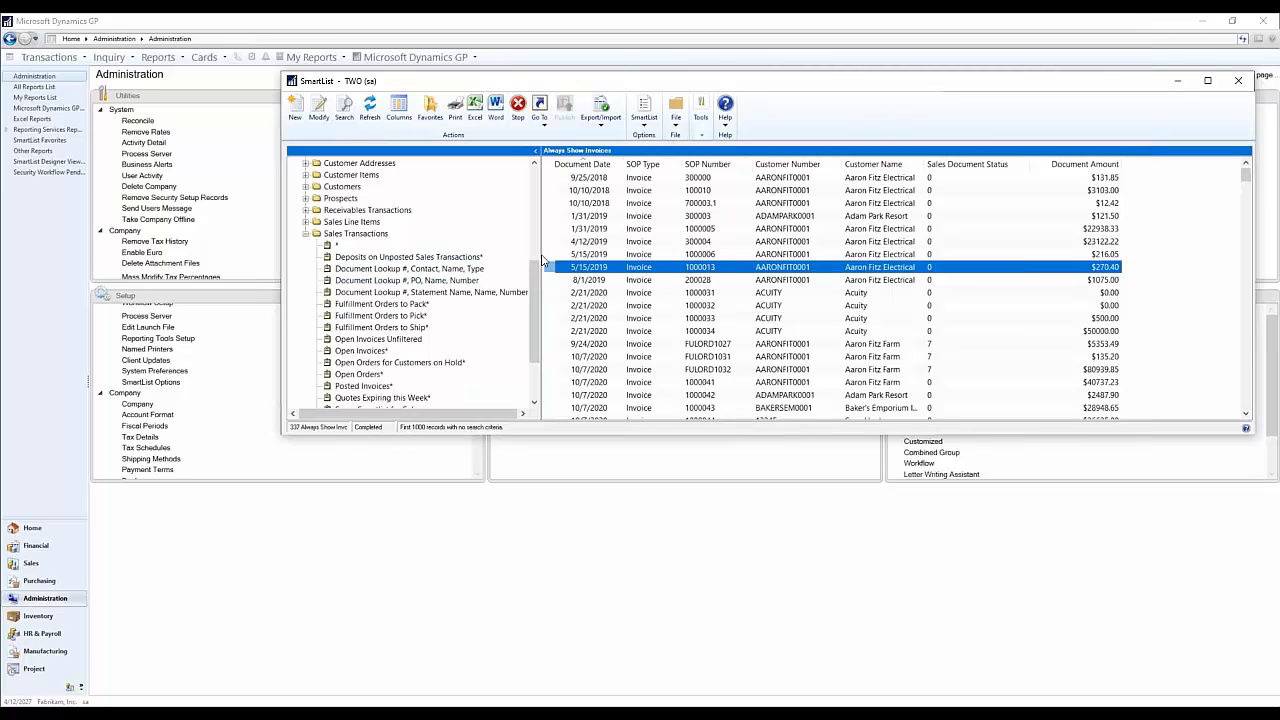
# Step: Open the Inventory list Stock Count Line Open in SmartList Designer and place its Go To creation window over the designer
pyautogui.moveTo(535, 284); pyautogui.dragTo(549, 193)
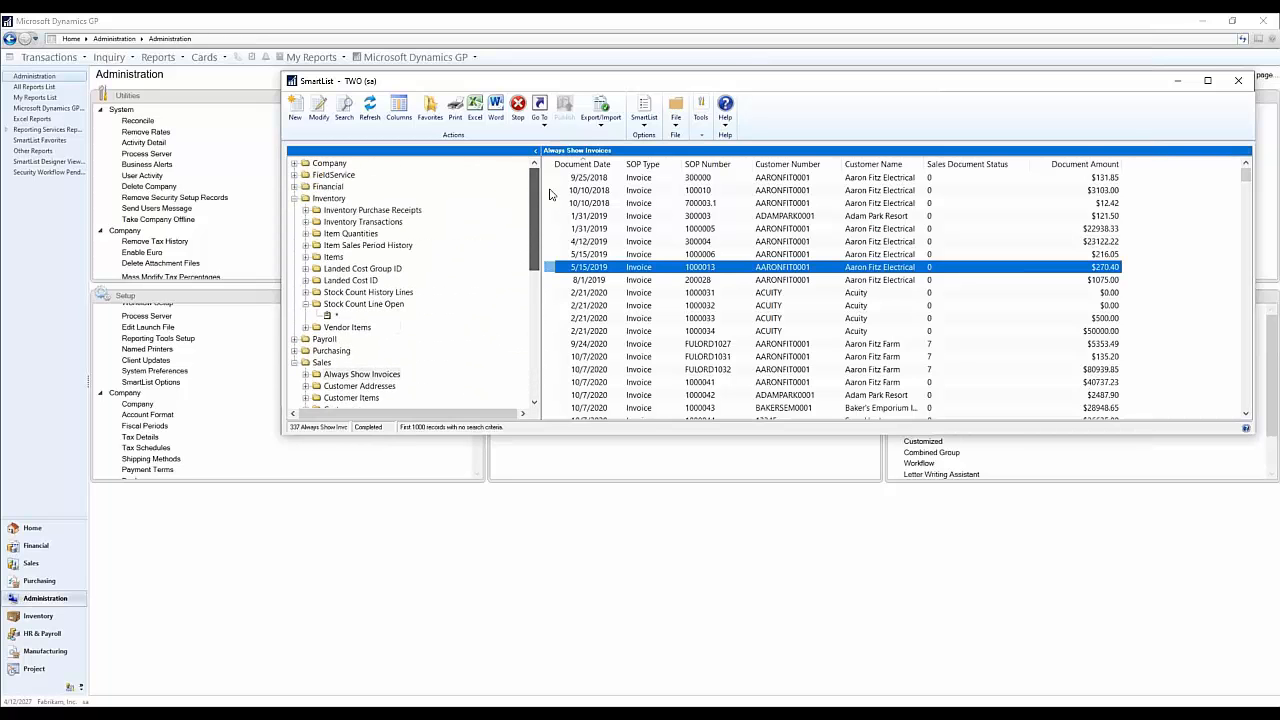
pyautogui.click(382, 304)
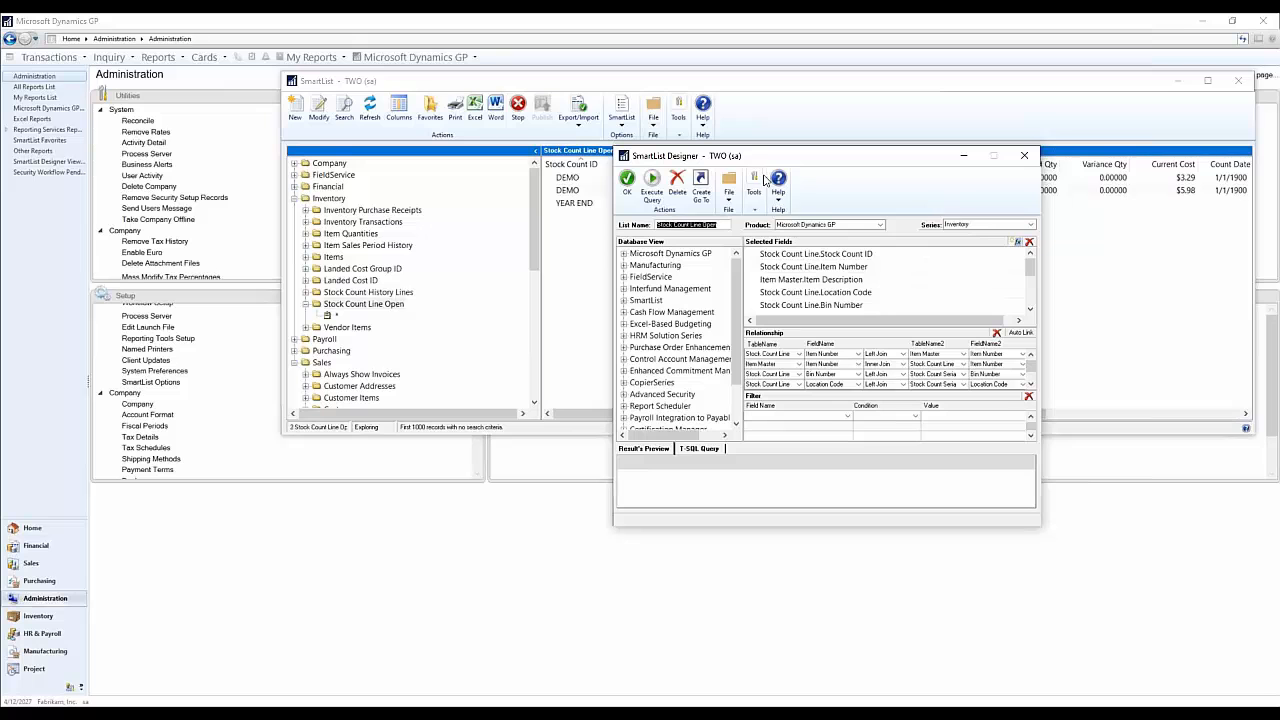
pyautogui.click(703, 195)
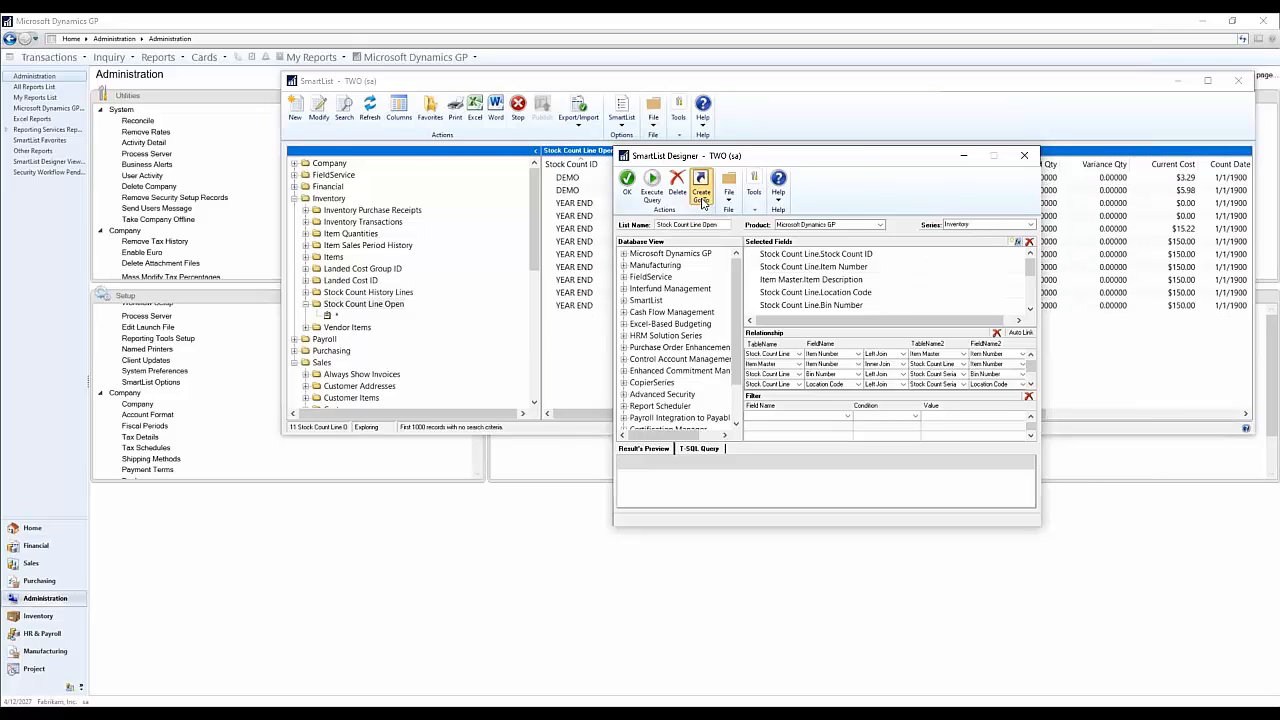
pyautogui.moveTo(180, 86); pyautogui.dragTo(870, 208)
# Step: Examine the Go To types that can be added to Stock Count Line Open, including the Microsoft Dynamics GP navigation list, and close the designer
pyautogui.click(811, 279)
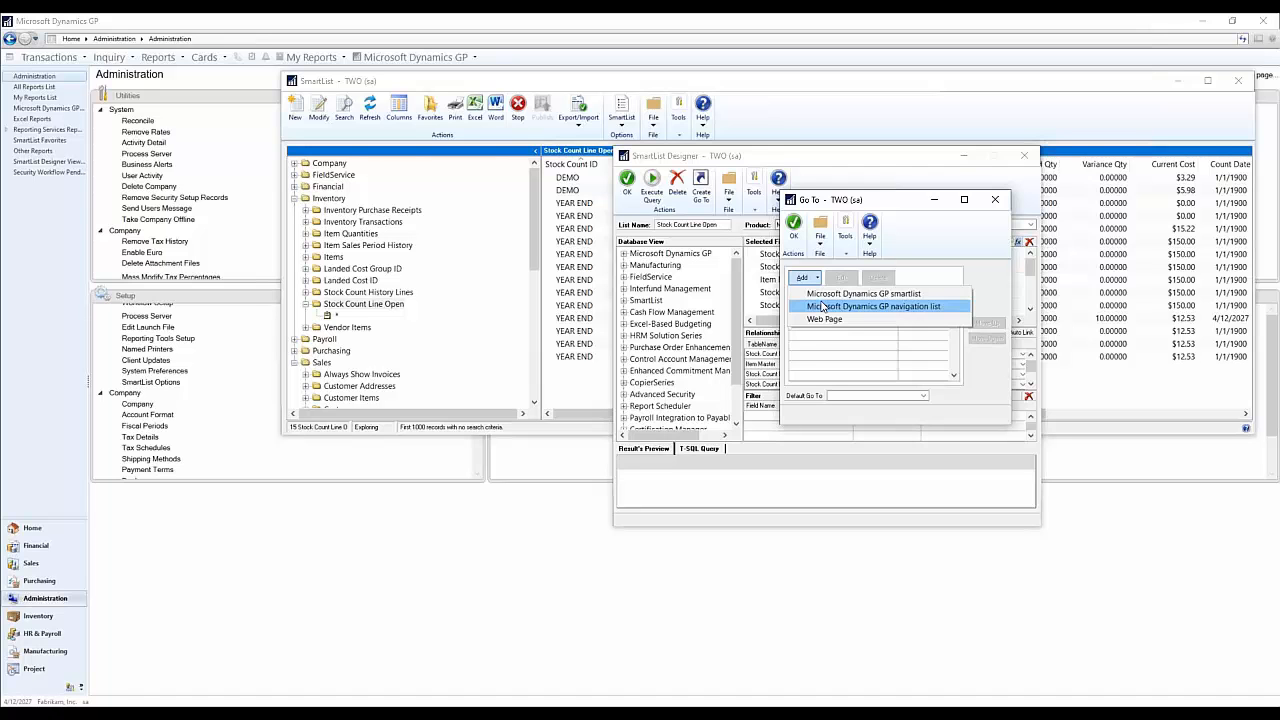
pyautogui.click(978, 240)
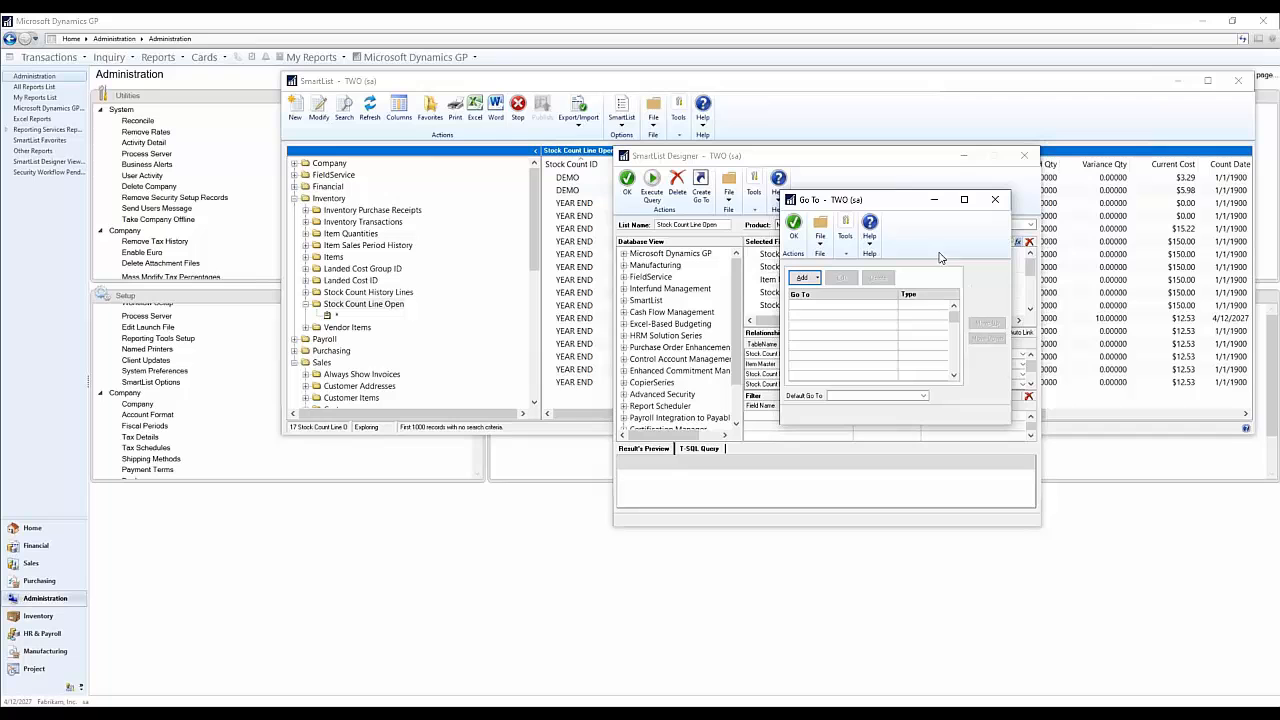
pyautogui.click(812, 280)
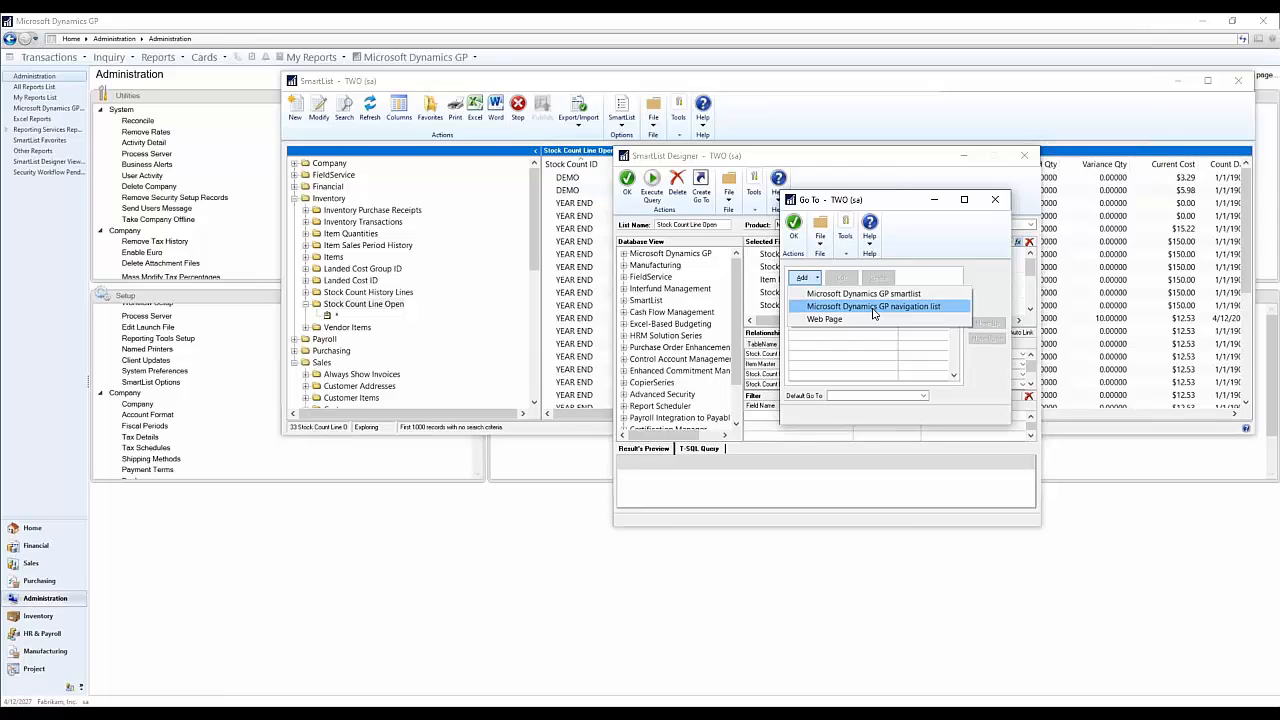
pyautogui.click(873, 307)
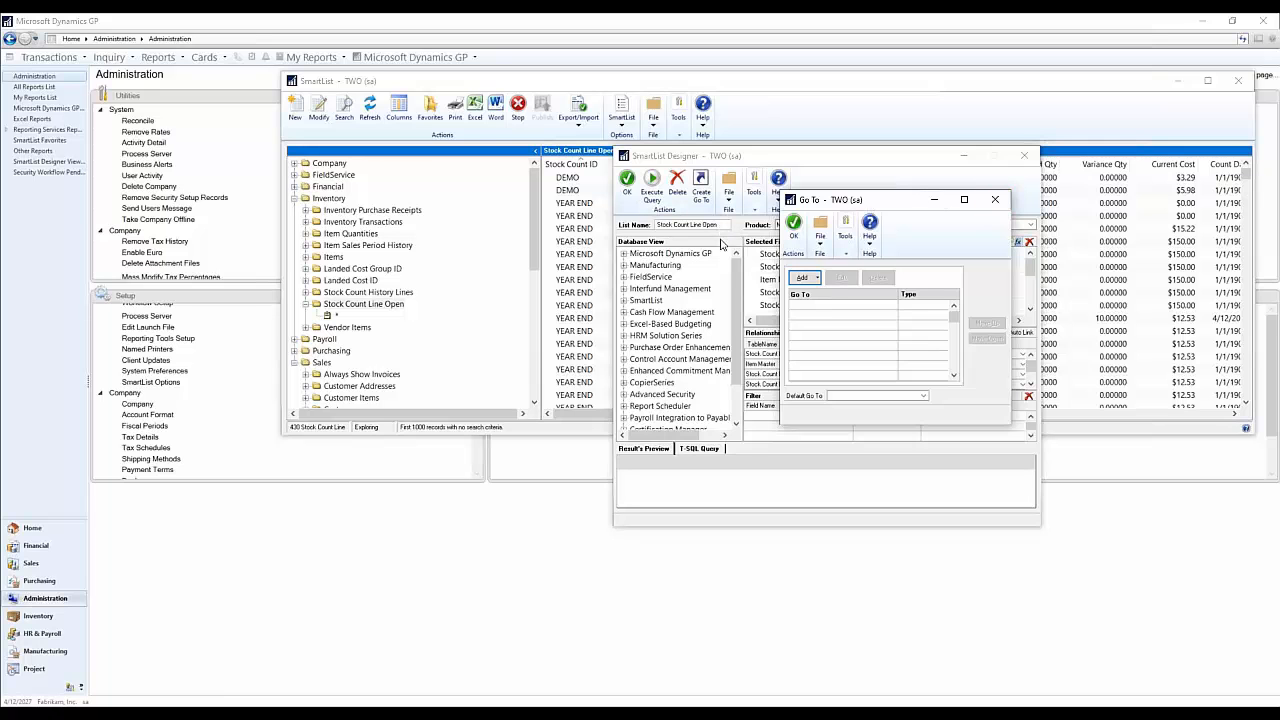
pyautogui.moveTo(895, 207); pyautogui.dragTo(916, 323)
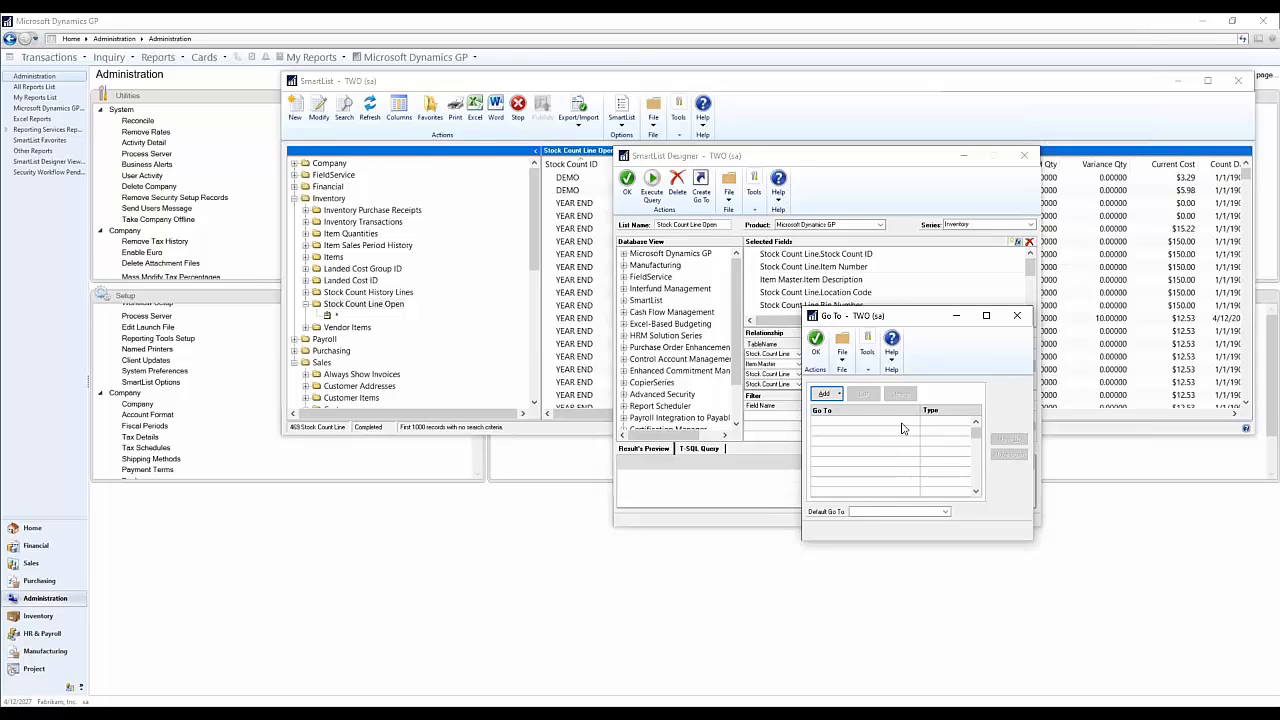
pyautogui.click(1017, 315)
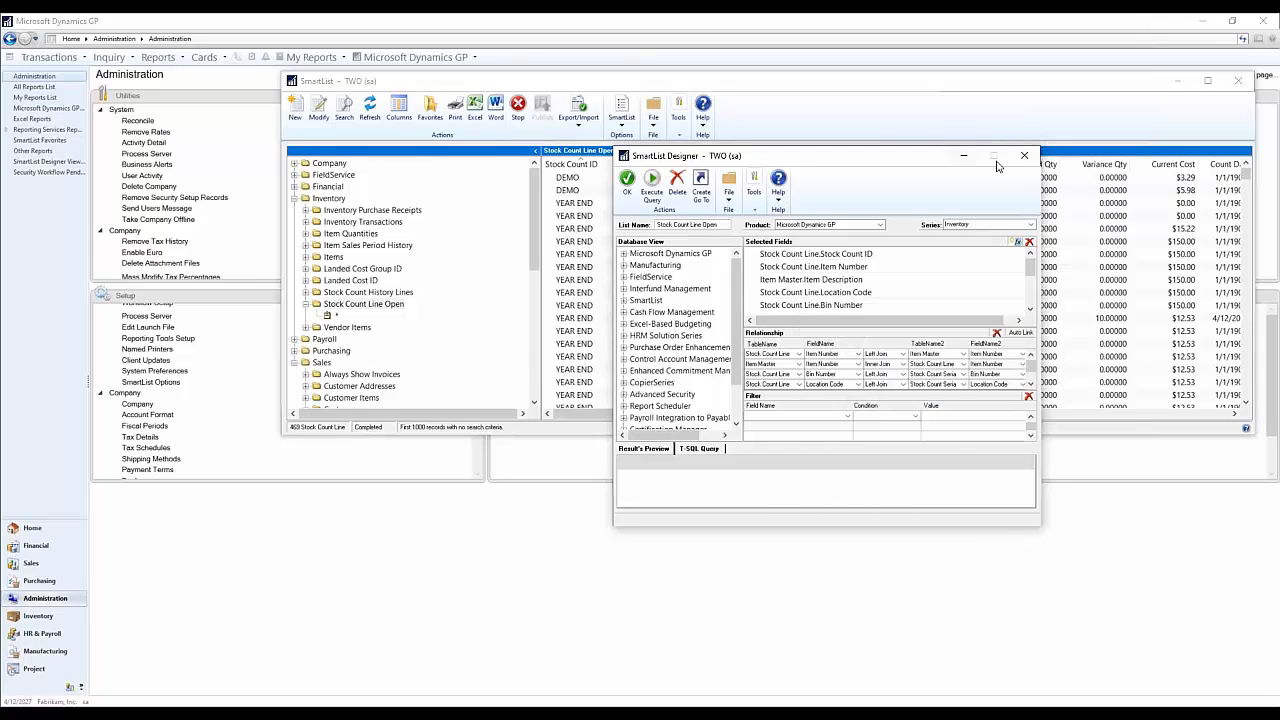
pyautogui.click(1025, 157)
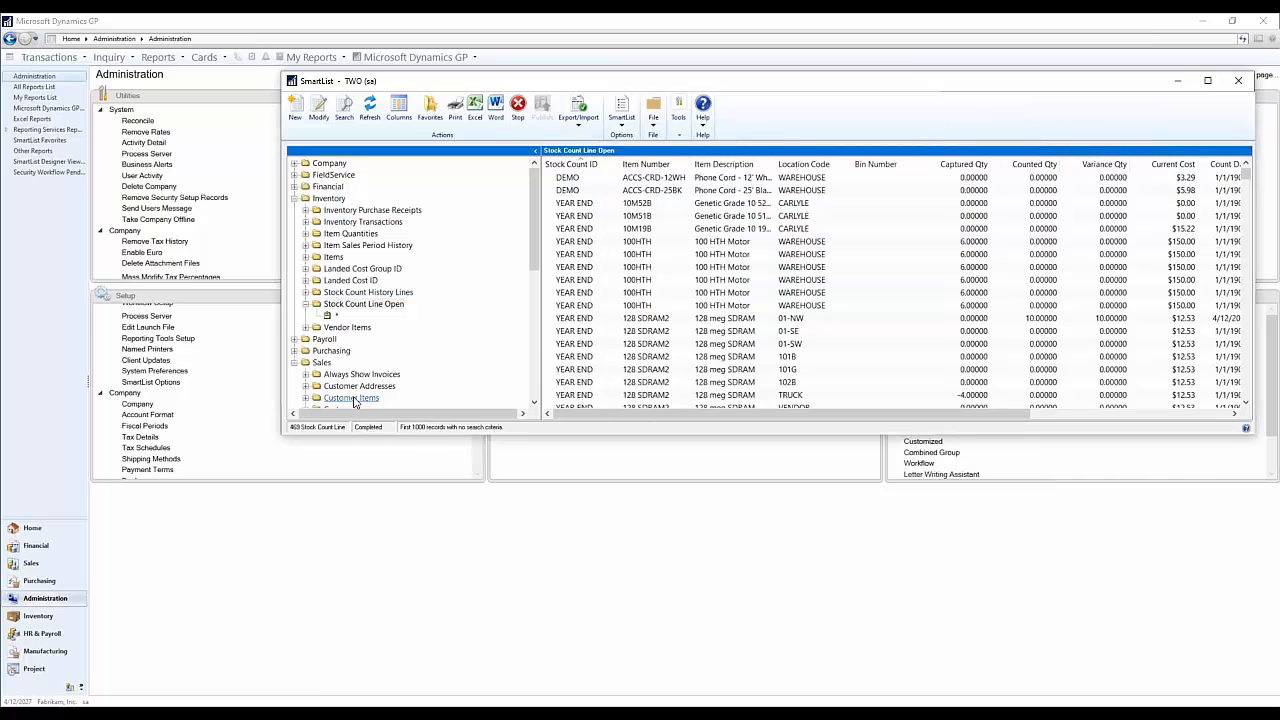
# Step: Compare the Inventory lists Item Quantities and Item Sales Period History, ending on Item Quantities
pyautogui.click(357, 236)
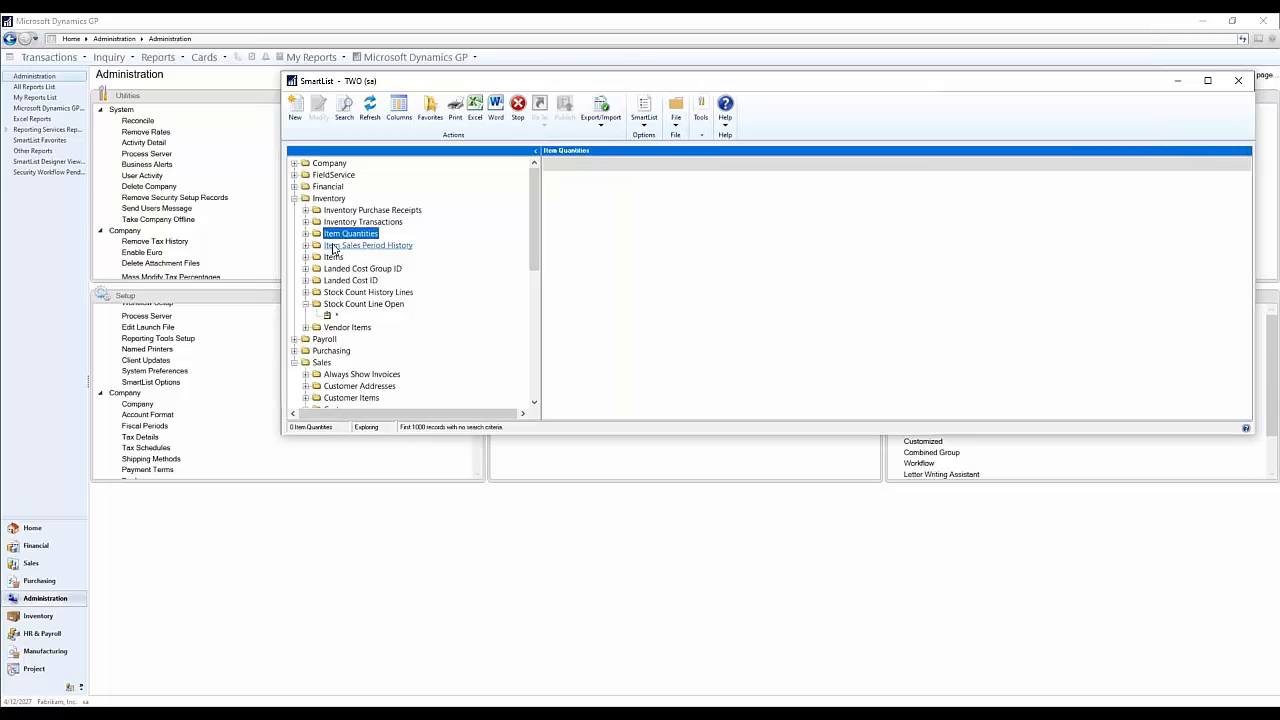
pyautogui.click(366, 246)
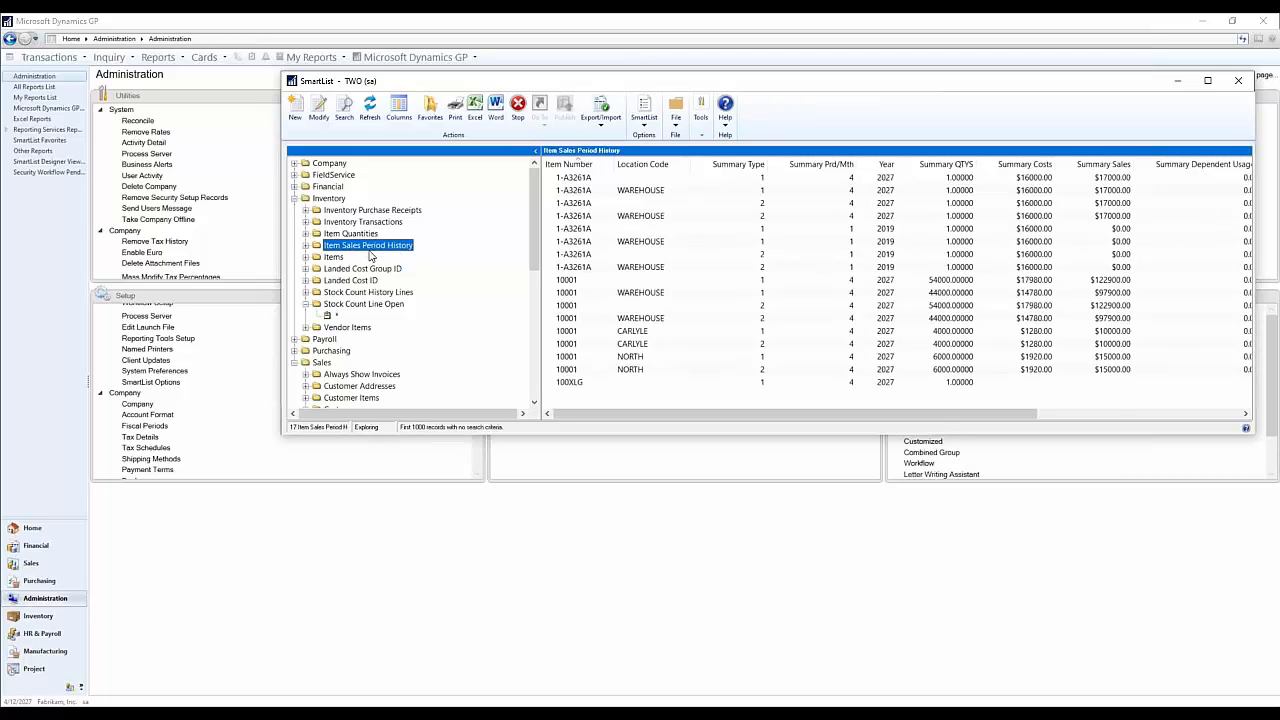
pyautogui.click(352, 235)
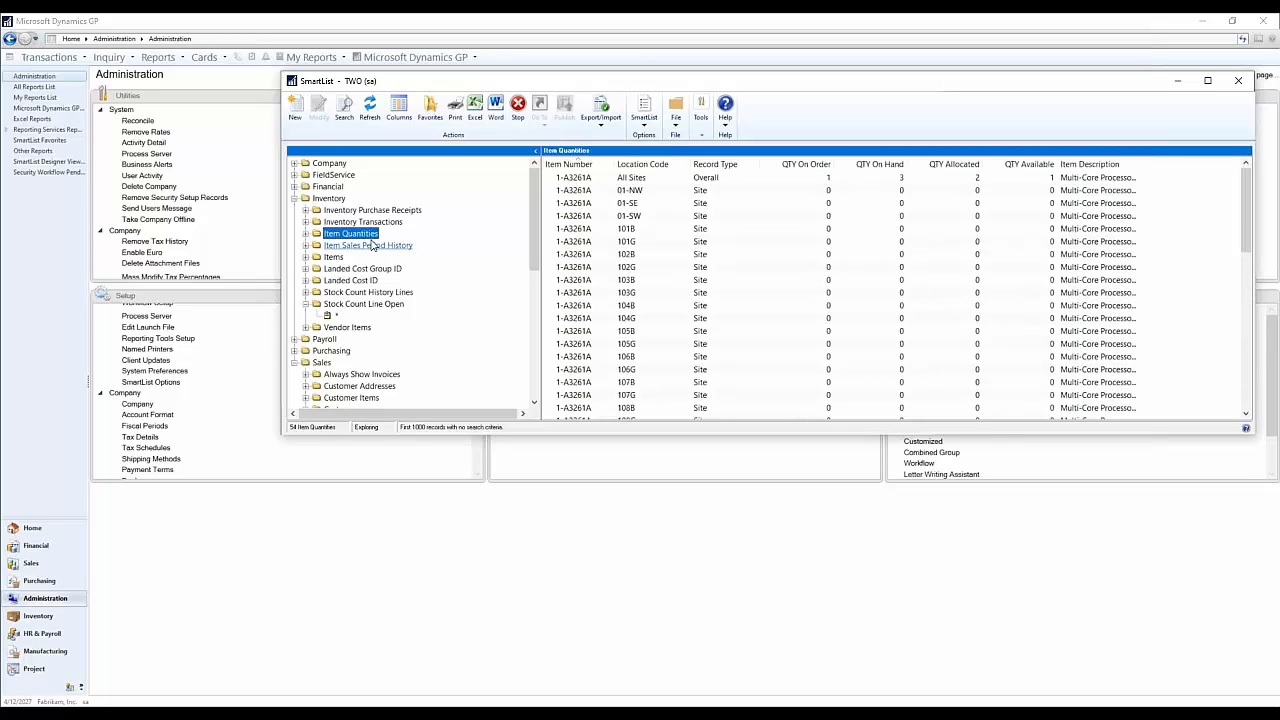
# Step: Start a new designer list based on Item Quantities, review its existing Go To entries, and close it without saving
pyautogui.click(295, 118)
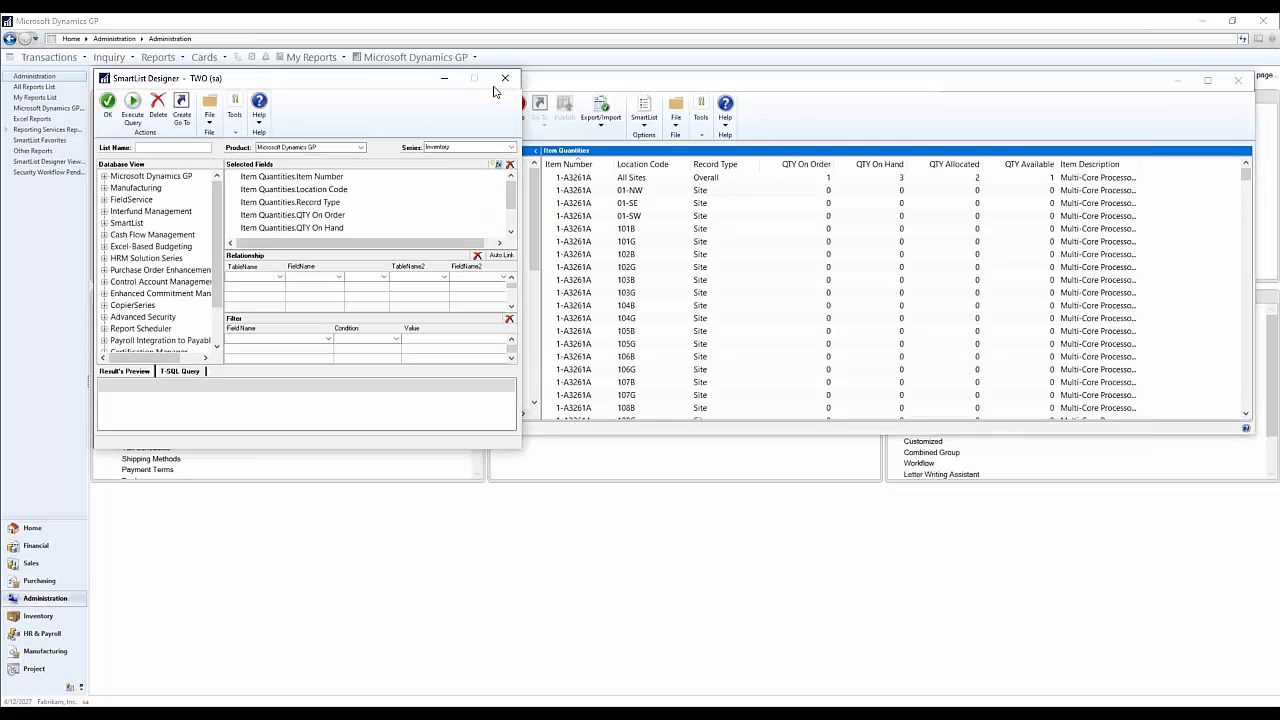
pyautogui.moveTo(338, 82); pyautogui.dragTo(854, 151)
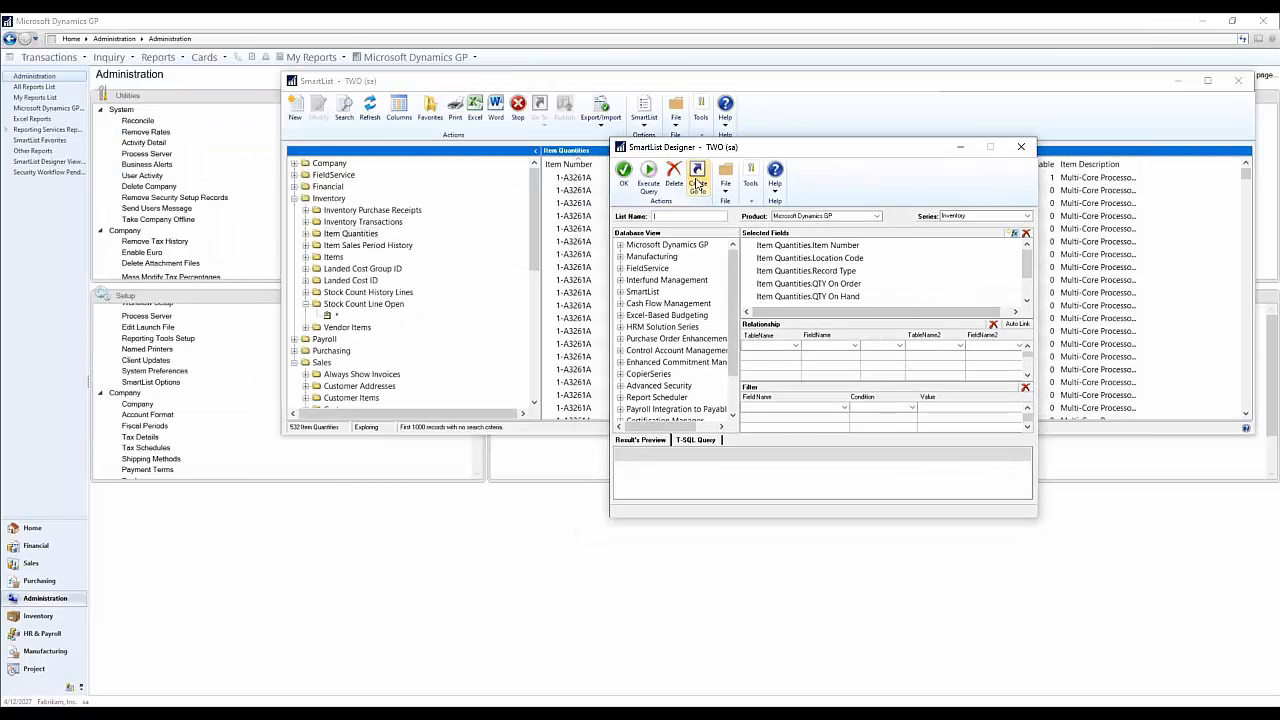
pyautogui.click(697, 183)
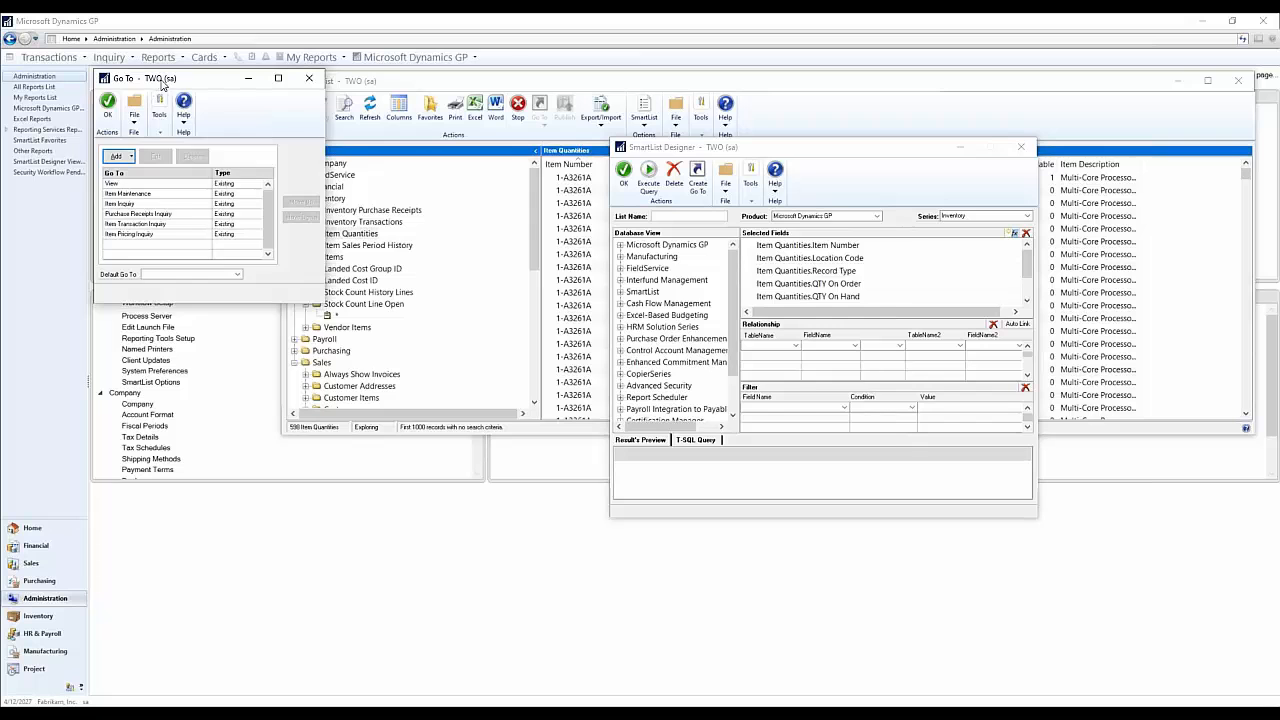
pyautogui.moveTo(160, 84); pyautogui.dragTo(725, 247)
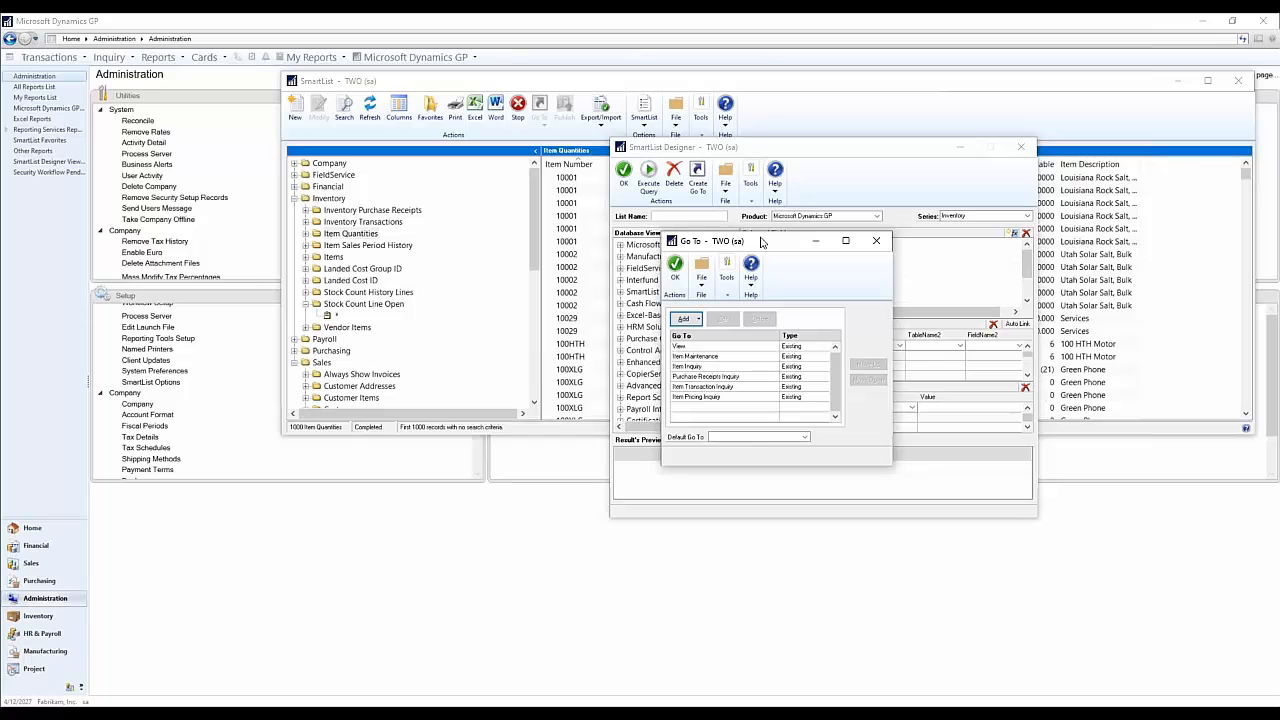
pyautogui.moveTo(760, 242); pyautogui.dragTo(797, 334)
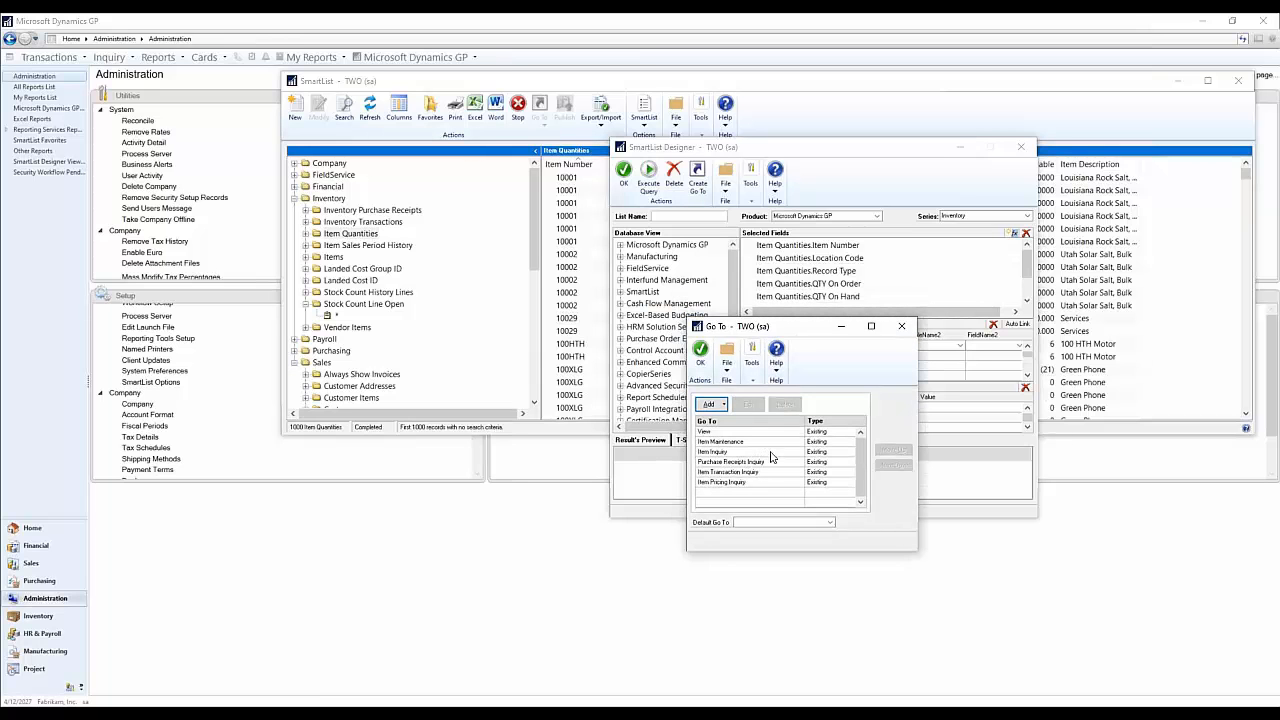
pyautogui.click(902, 330)
pyautogui.click(1021, 147)
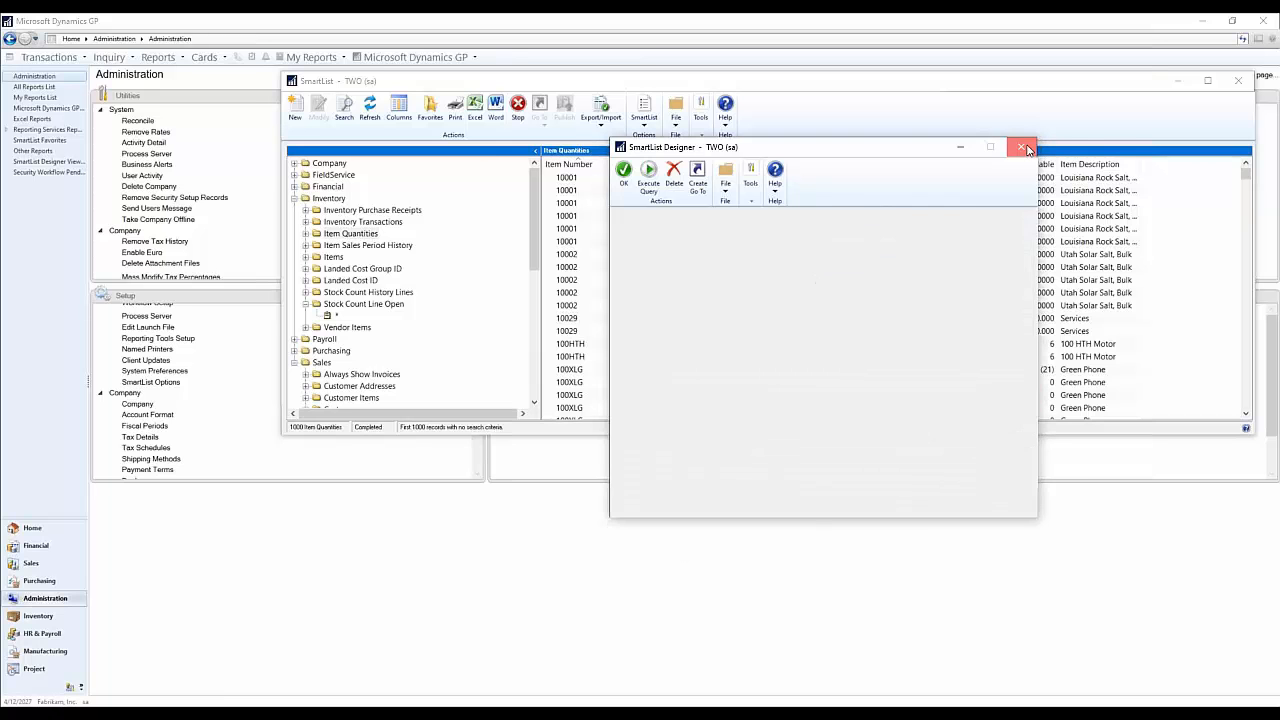
# Step: Open Item Sales Period History in SmartList Designer and examine its existing Go To entries, closing the designer without changes
pyautogui.click(362, 249)
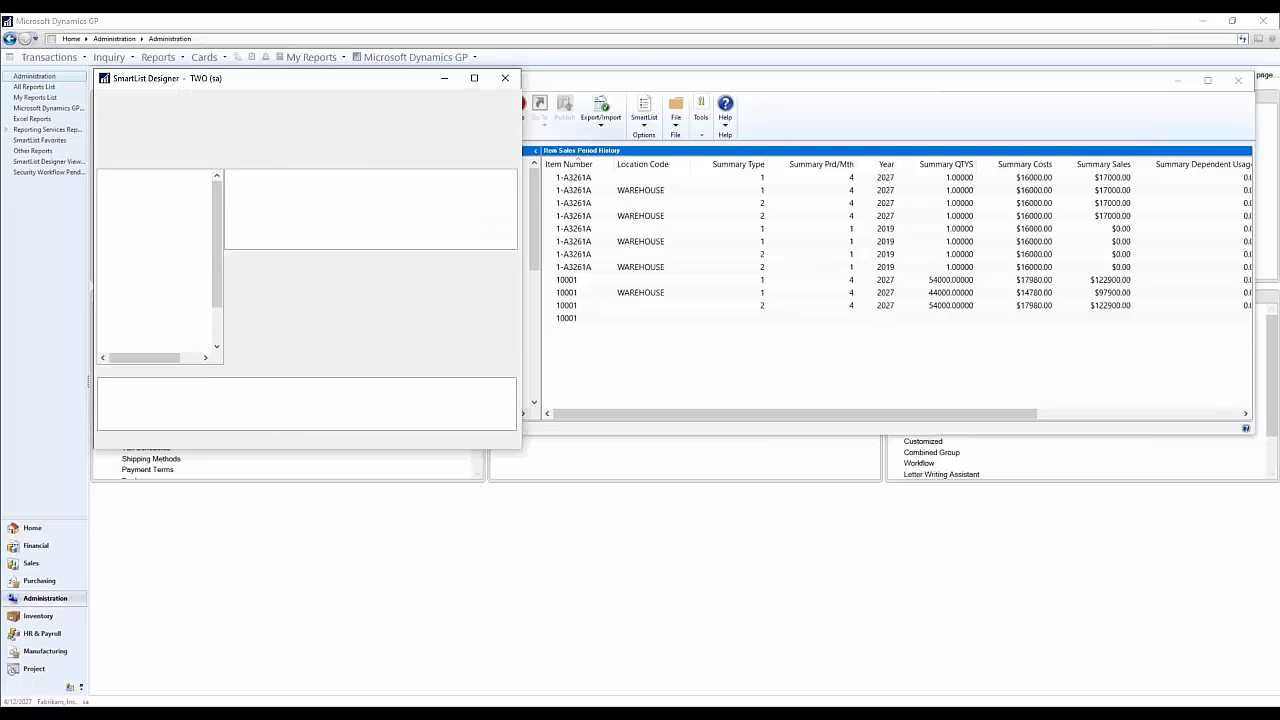
pyautogui.click(182, 110)
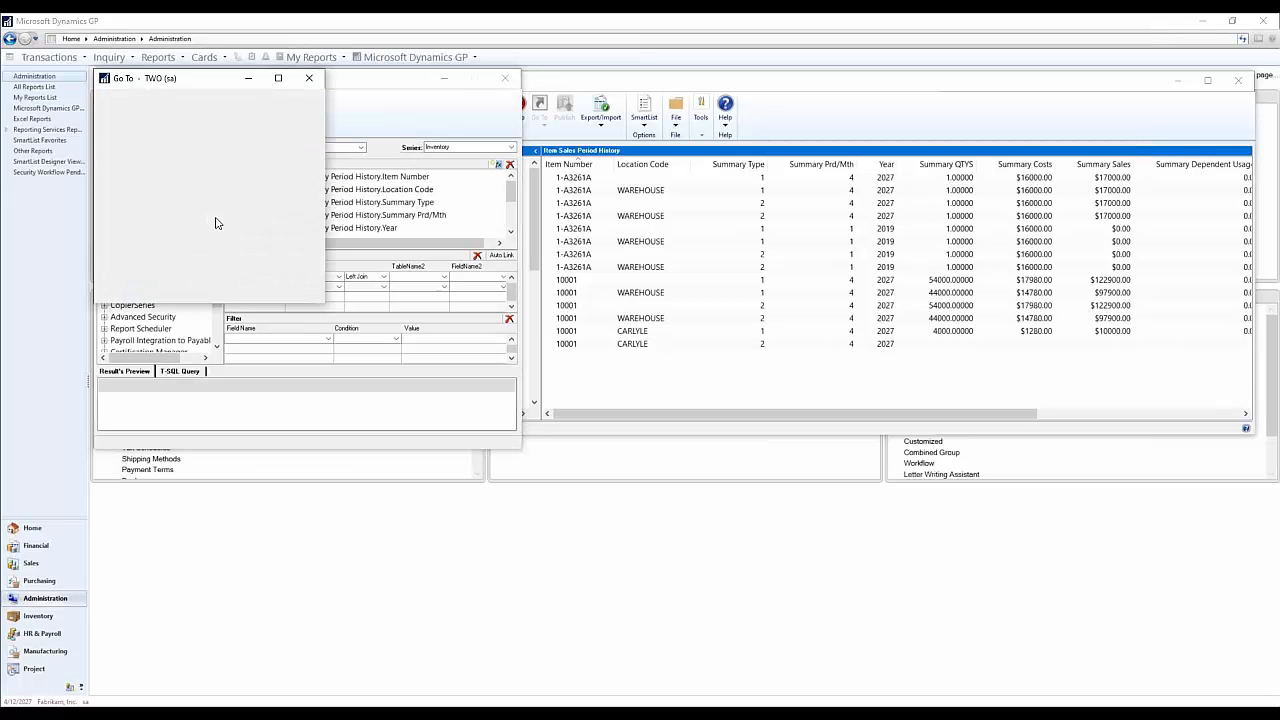
pyautogui.click(177, 194)
pyautogui.click(164, 205)
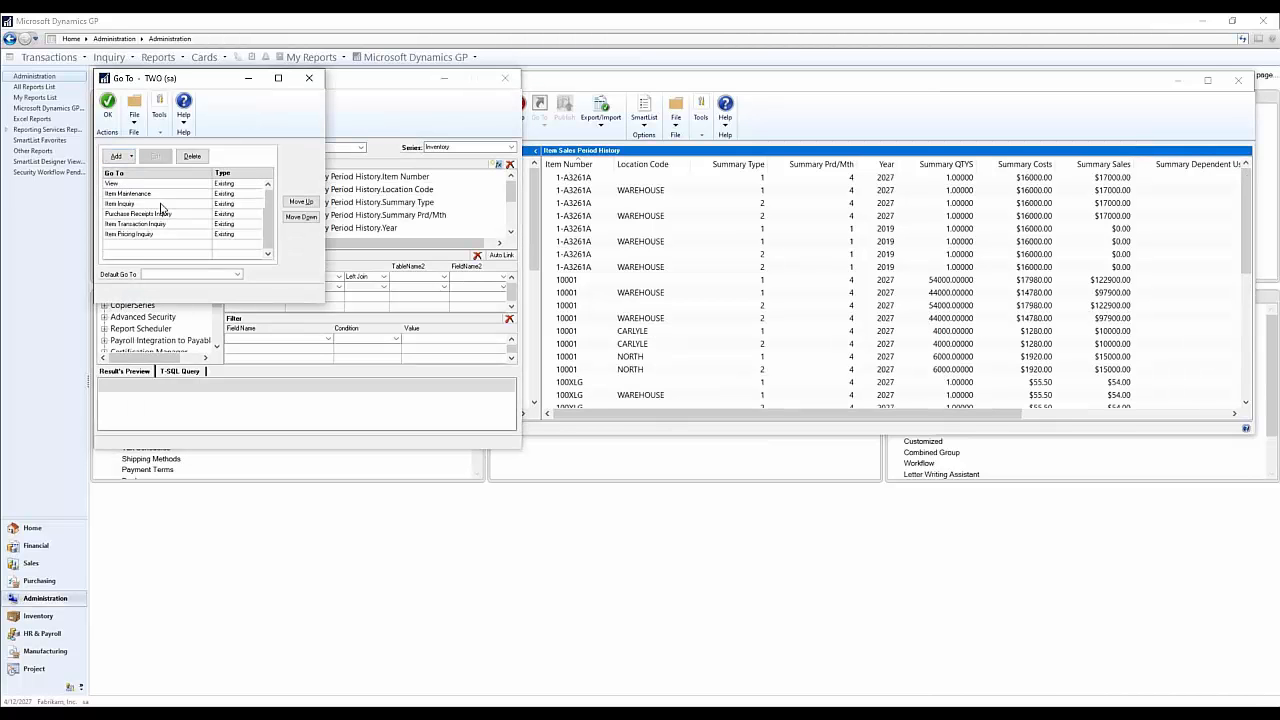
pyautogui.click(164, 214)
pyautogui.click(164, 233)
pyautogui.click(164, 223)
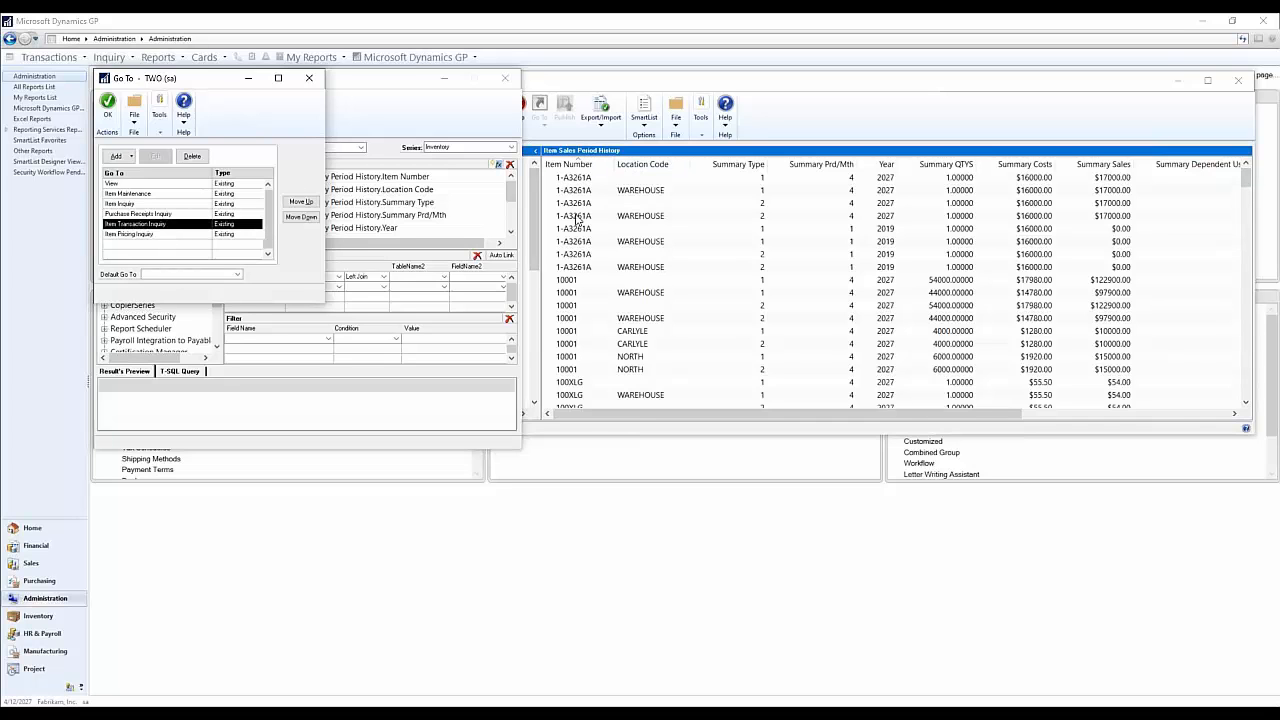
pyautogui.click(309, 78)
pyautogui.moveTo(388, 87); pyautogui.dragTo(524, 245)
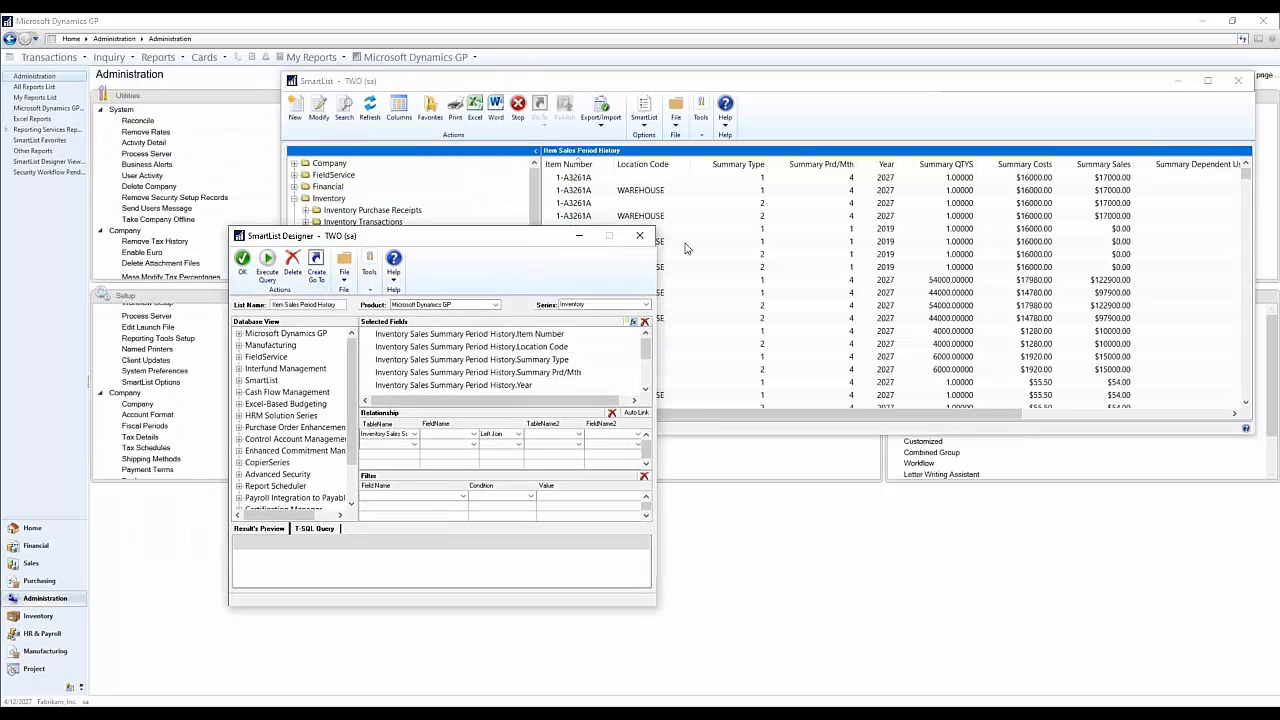
pyautogui.click(640, 244)
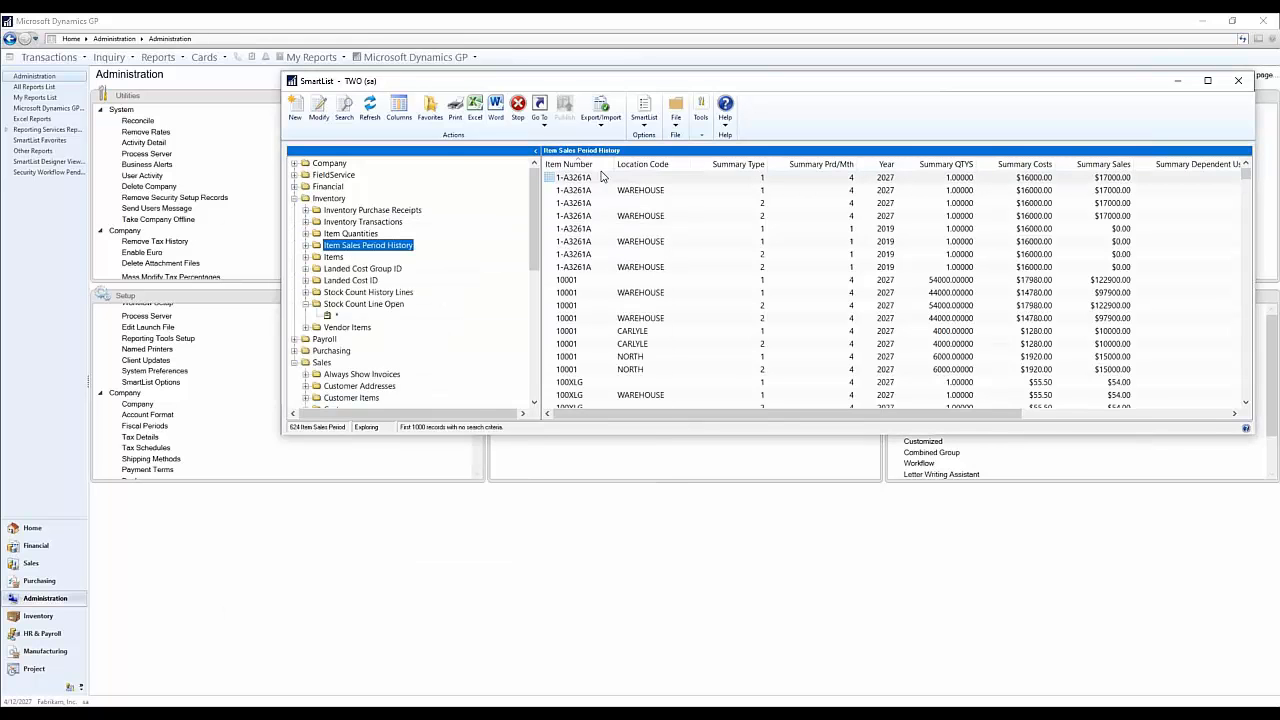
# Step: Check the Default Go To choices for Item Sales Period History in SmartList Designer, leaving them unset
pyautogui.click(318, 113)
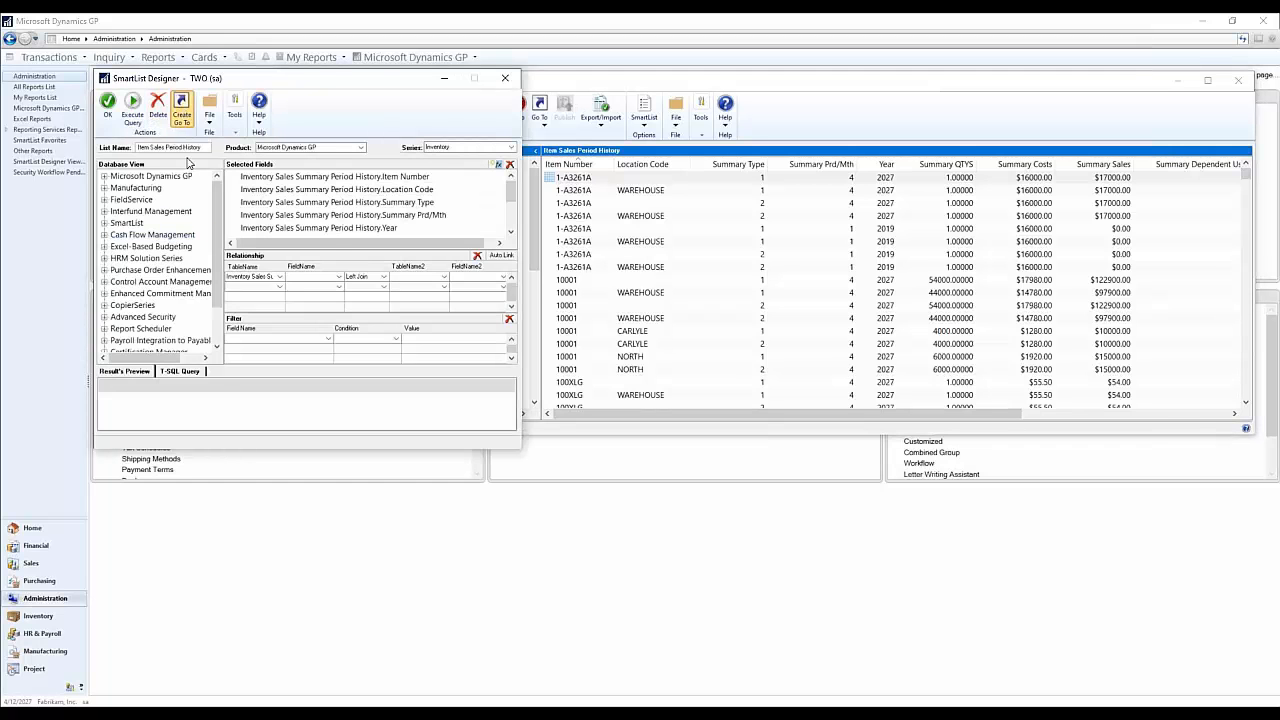
pyautogui.click(178, 110)
pyautogui.click(212, 274)
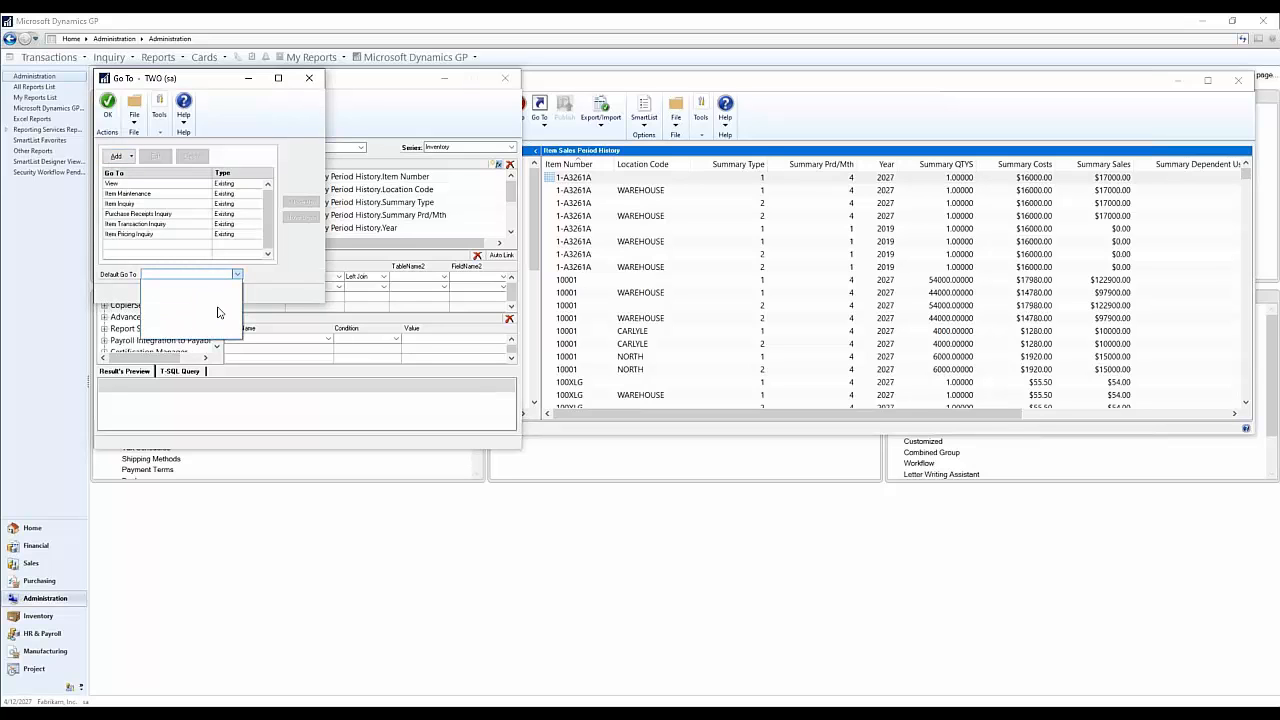
pyautogui.click(309, 80)
pyautogui.click(309, 80)
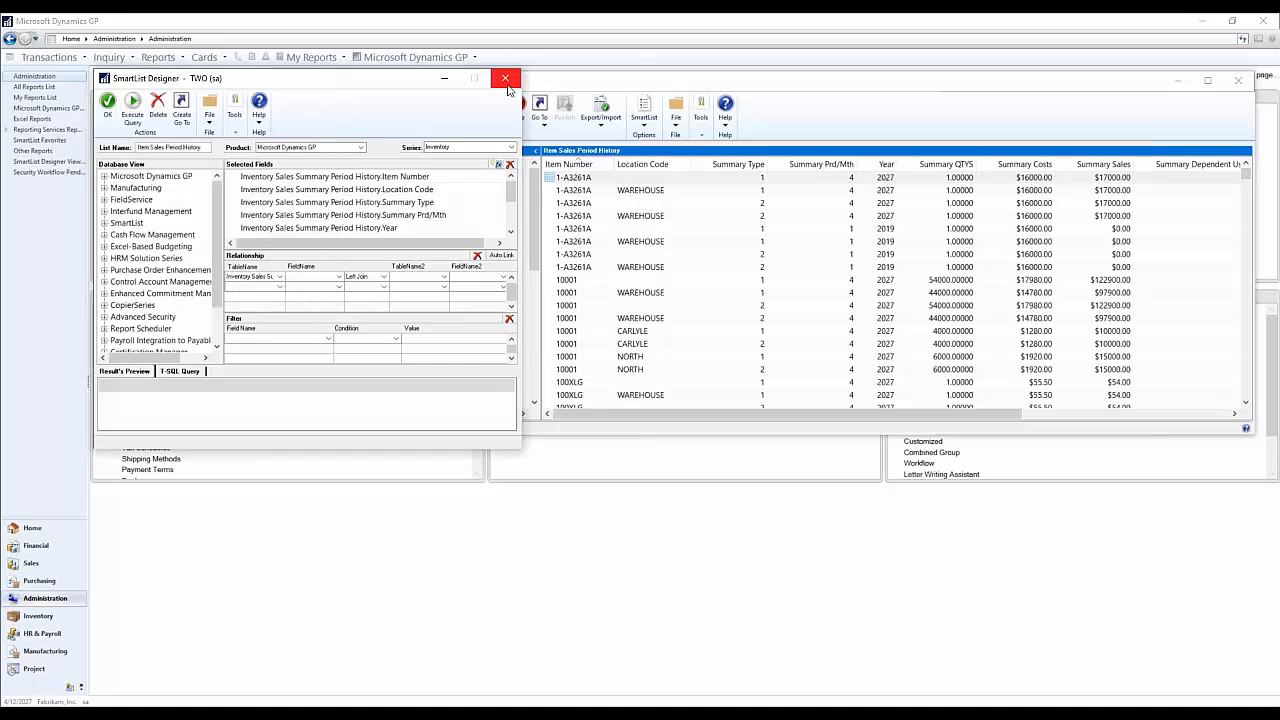
pyautogui.click(505, 80)
# Step: Test the View Go To on a 1-A3261A WAREHOUSE record in Item Sales Period History and close the maintenance window it opens
pyautogui.click(655, 190)
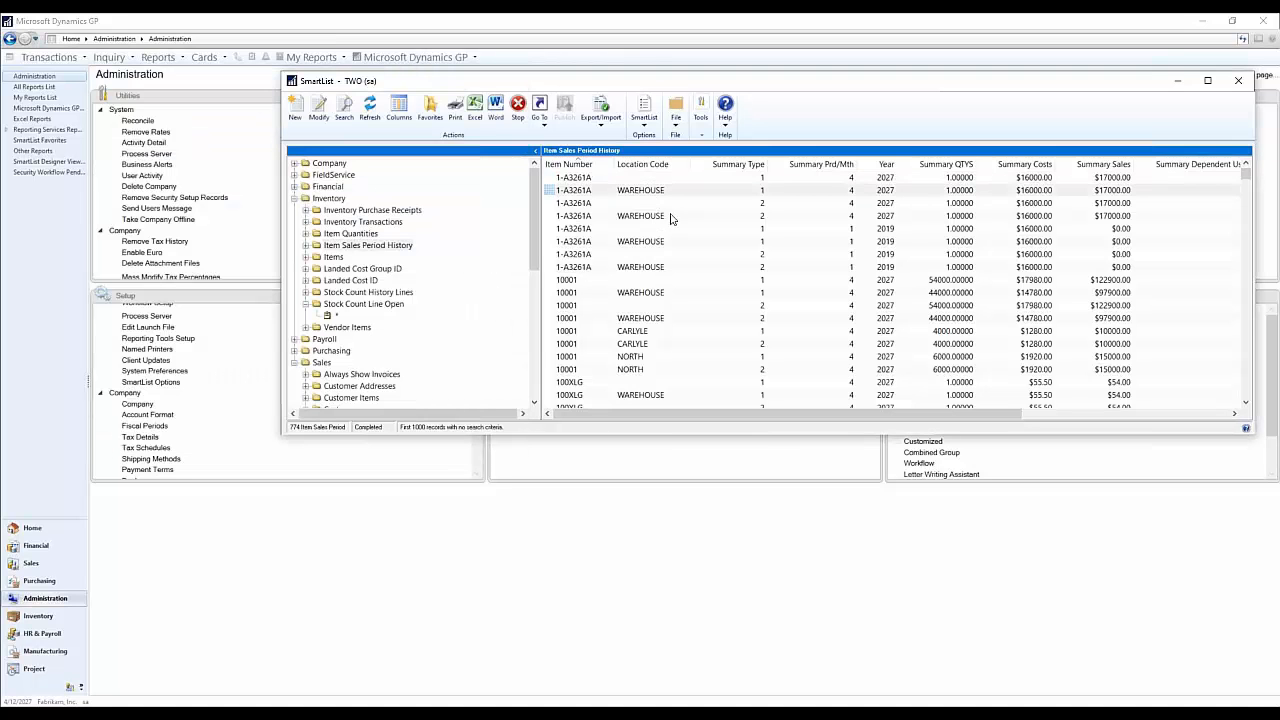
pyautogui.click(613, 194)
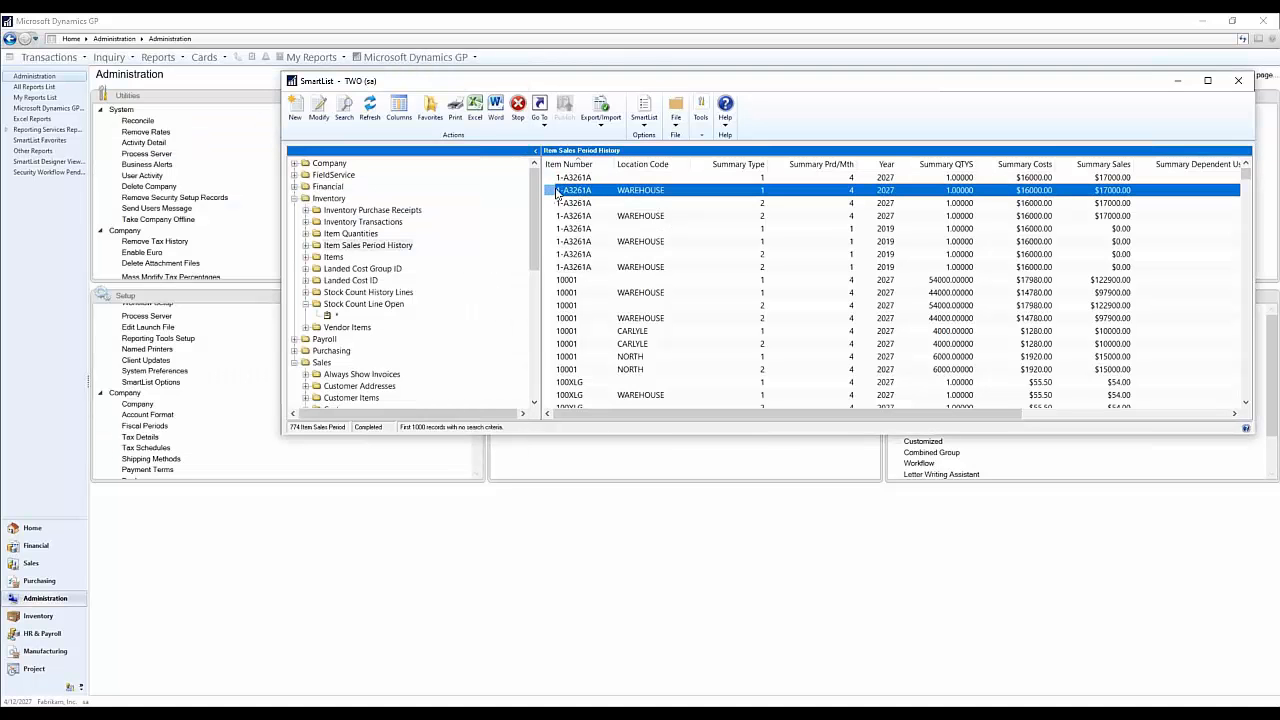
pyautogui.click(545, 125)
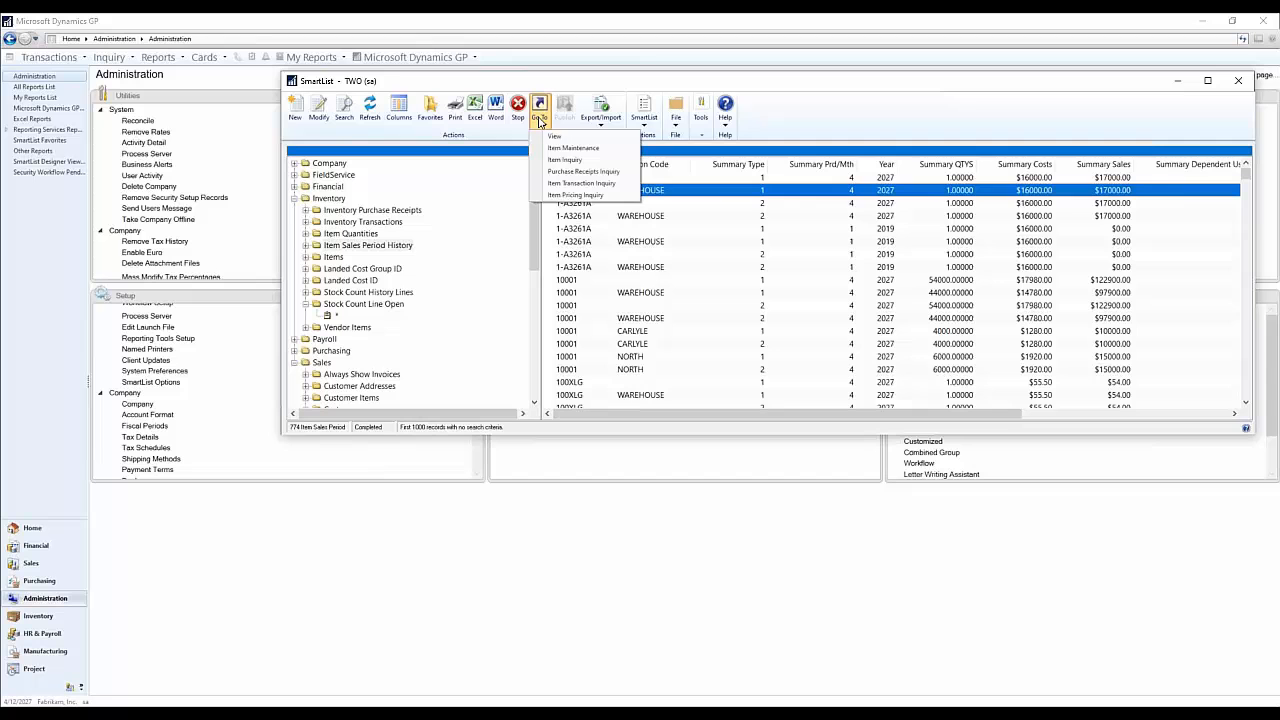
pyautogui.click(595, 137)
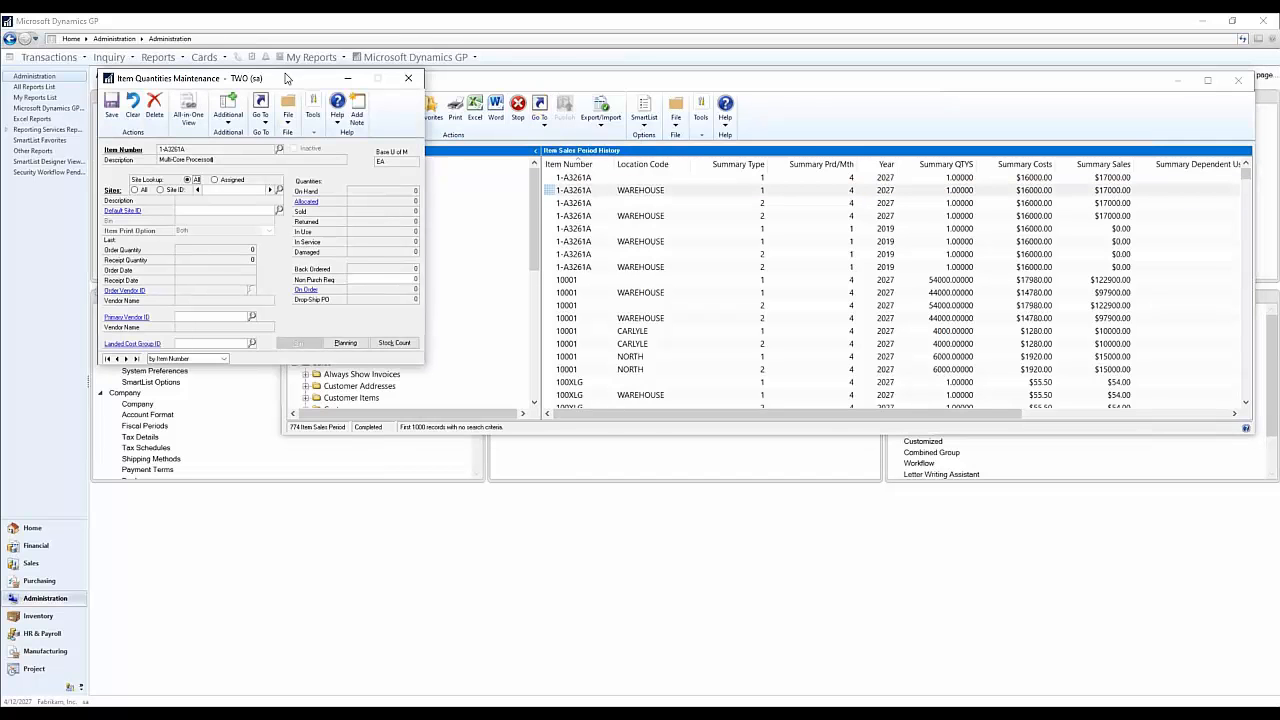
pyautogui.moveTo(290, 84); pyautogui.dragTo(777, 267)
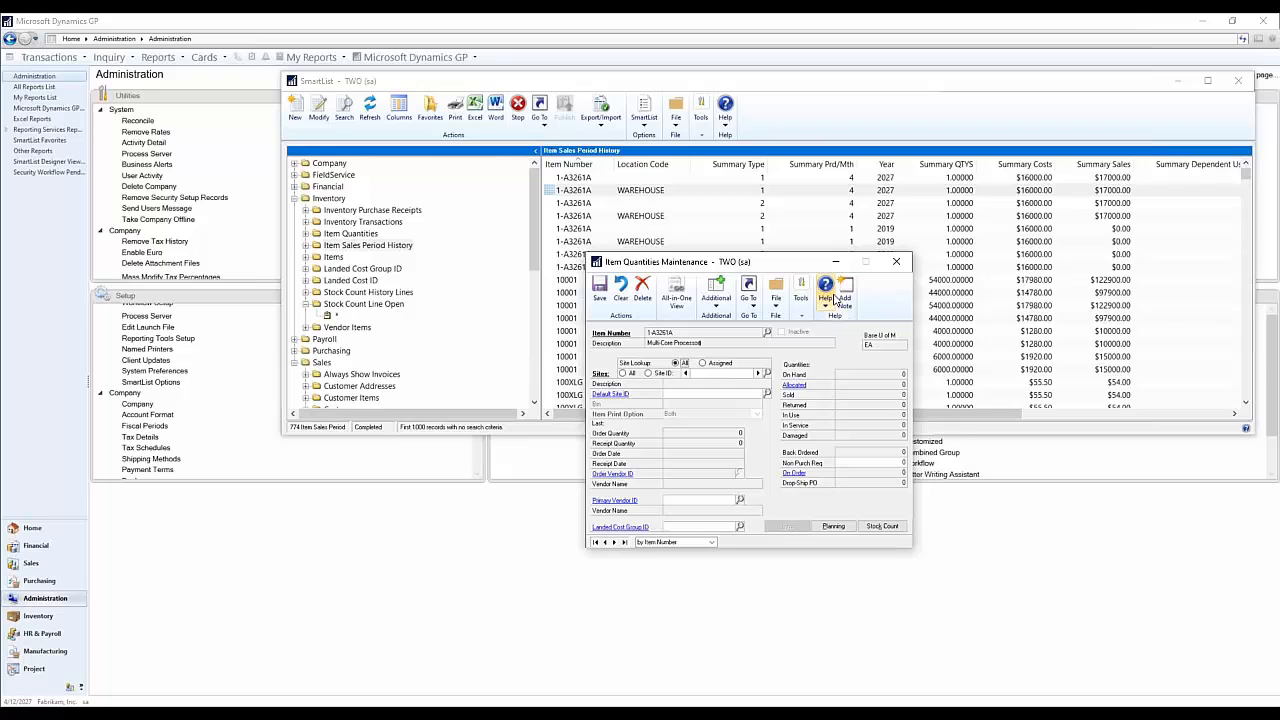
pyautogui.click(897, 262)
# Step: Display Item Quantities and open the 1-A3261A record for site 01-NW with its default Go To, closing the window after viewing
pyautogui.click(350, 233)
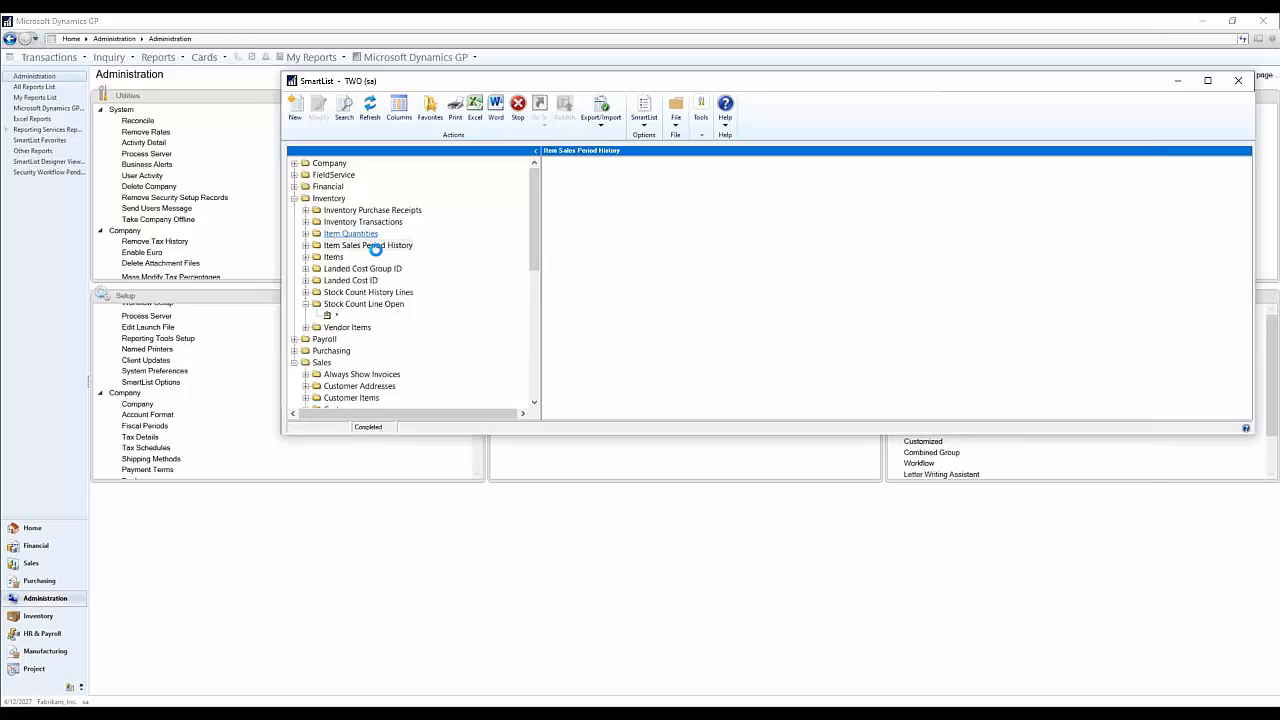
pyautogui.click(356, 234)
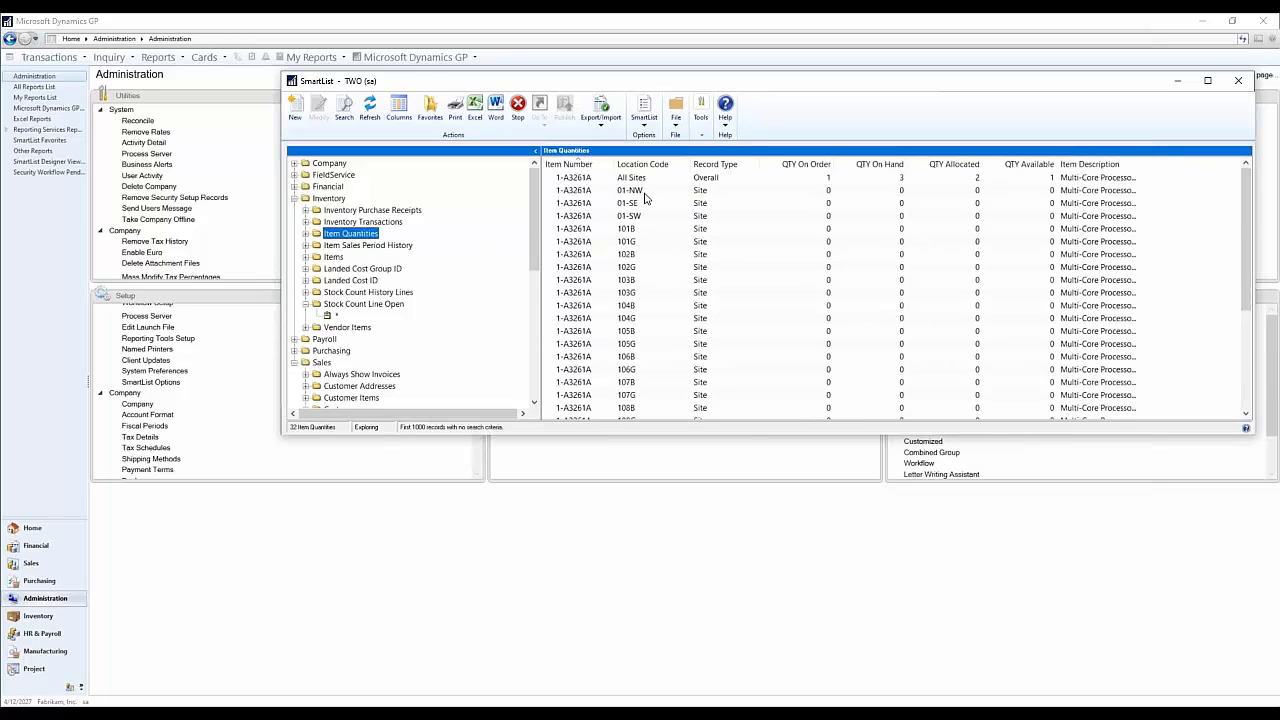
pyautogui.click(645, 193)
pyautogui.doubleClick(646, 195)
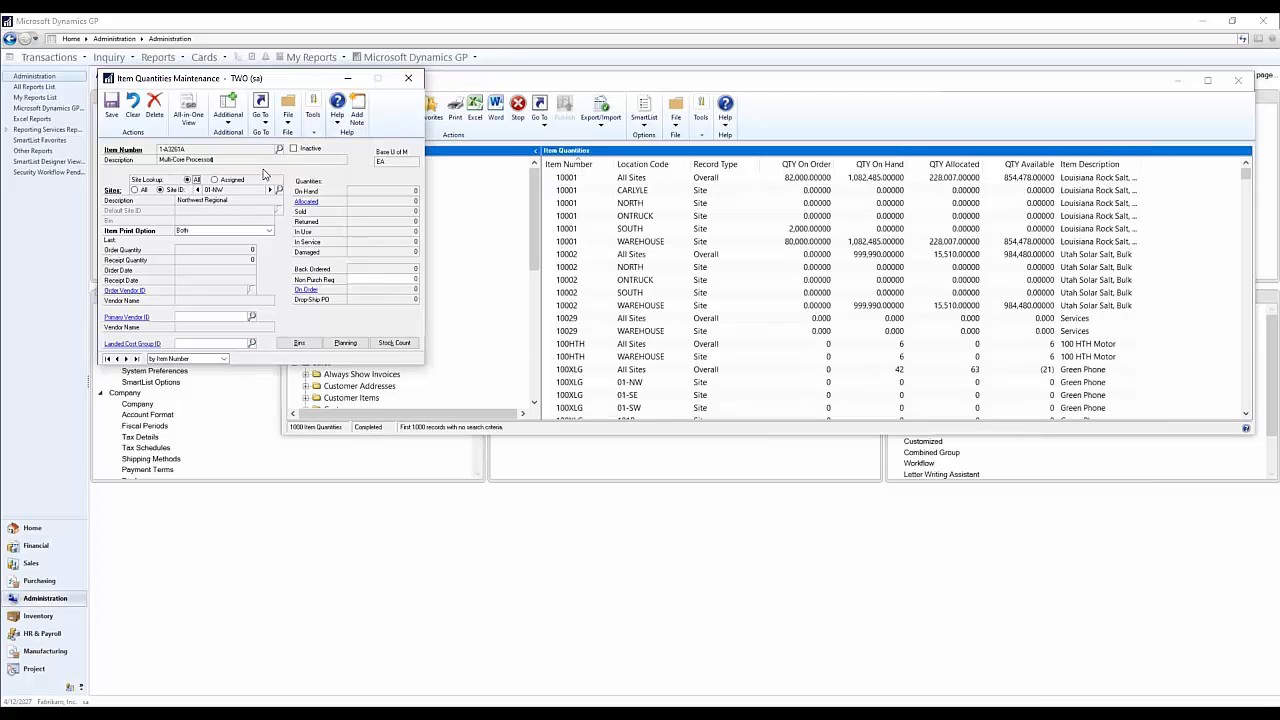
pyautogui.click(410, 80)
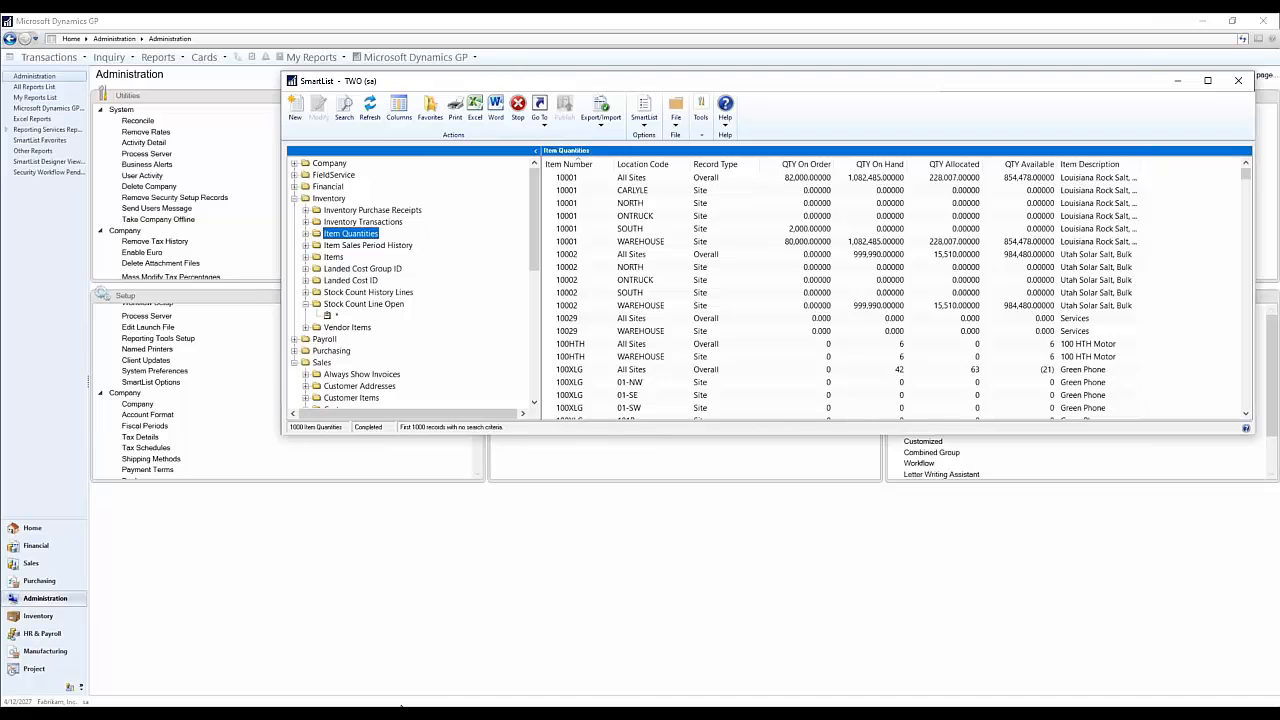
pyautogui.click(401, 706)
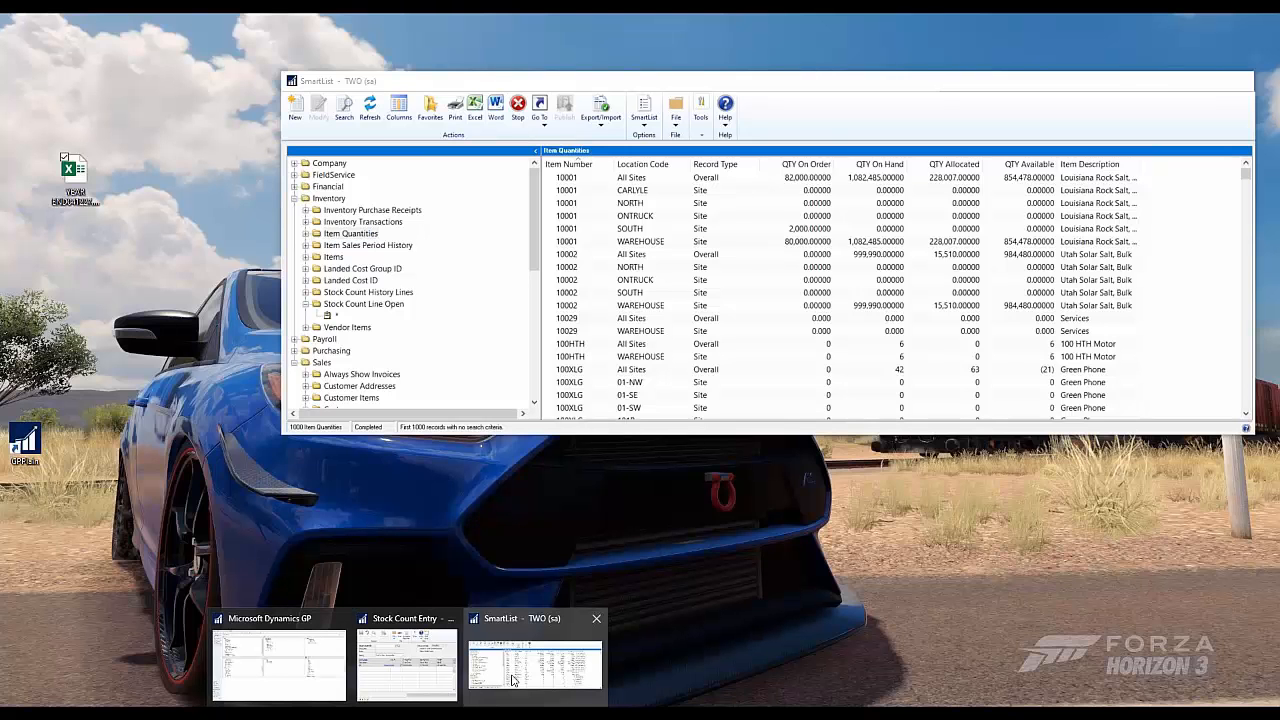
pyautogui.rightClick(512, 680)
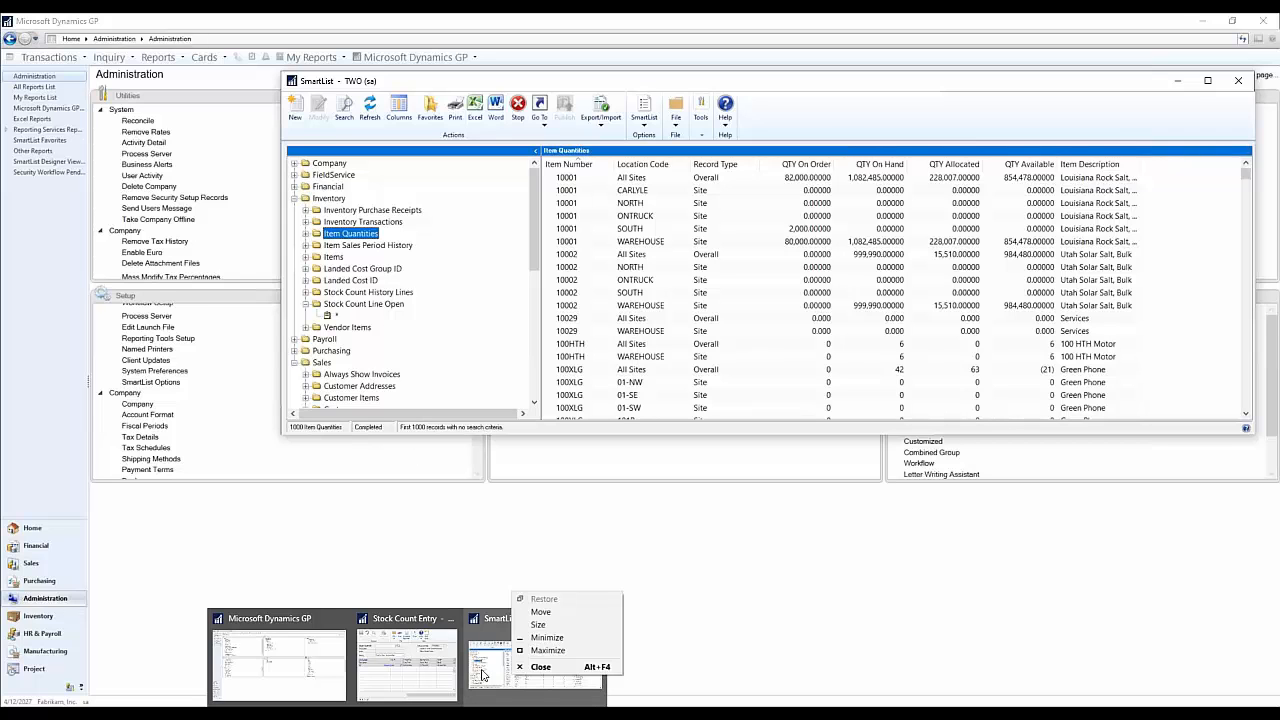
pyautogui.click(645, 550)
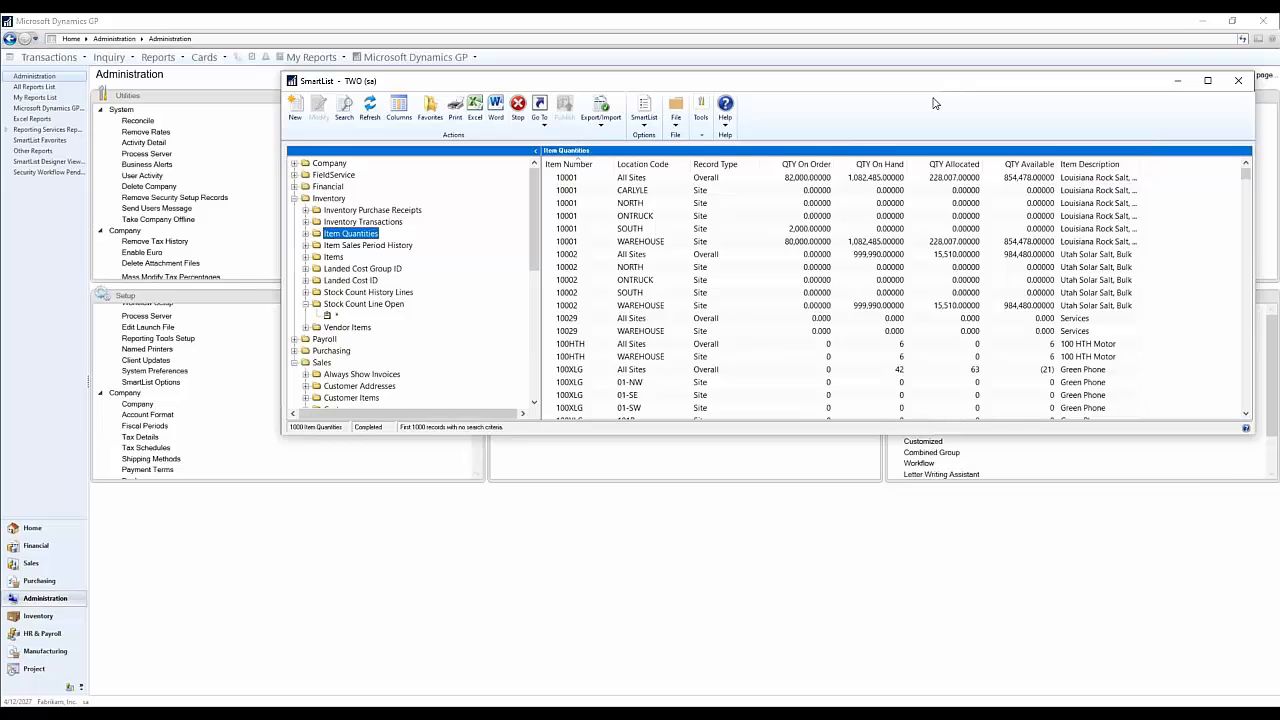
pyautogui.moveTo(952, 87); pyautogui.dragTo(873, 155)
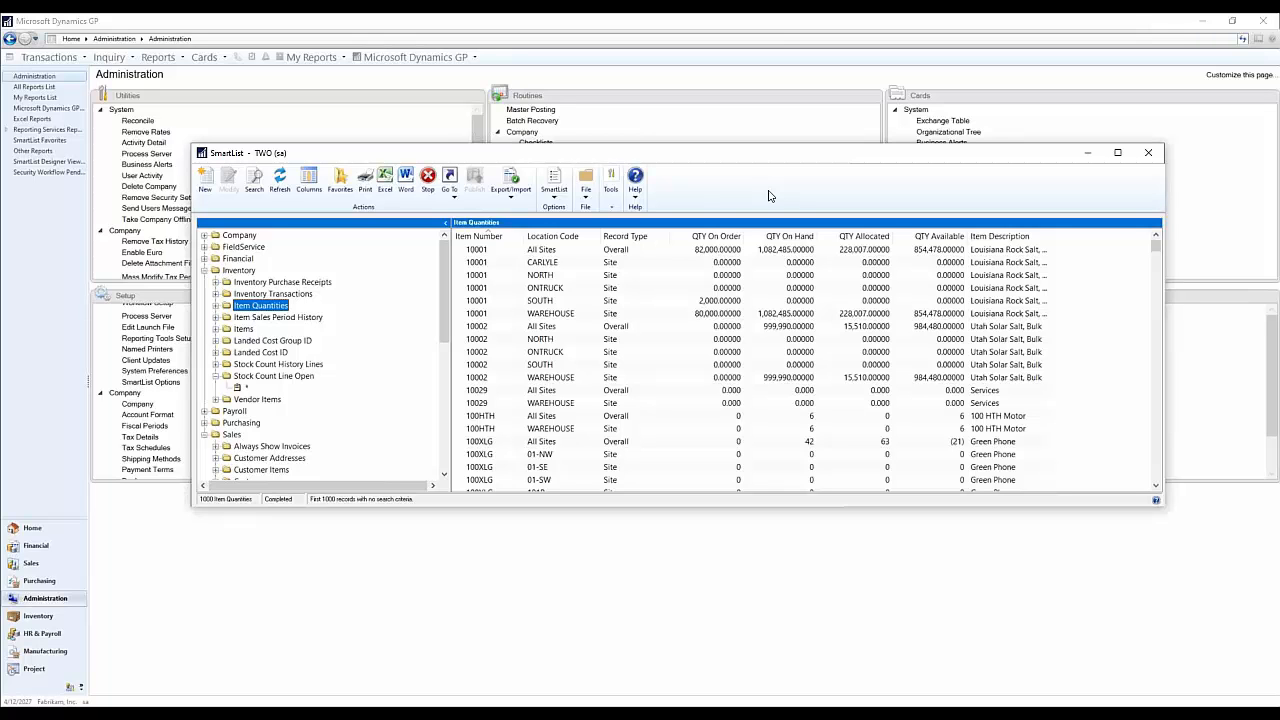
pyautogui.moveTo(830, 158); pyautogui.dragTo(827, 127)
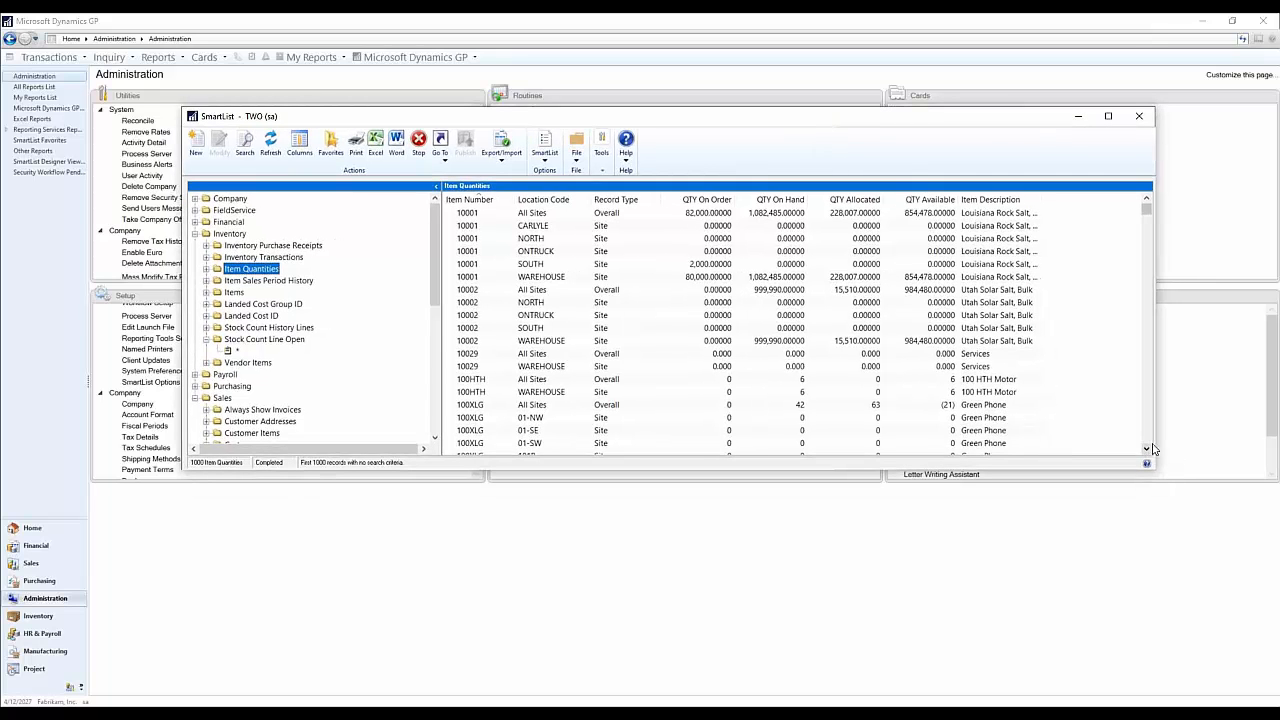
pyautogui.moveTo(1158, 442); pyautogui.dragTo(974, 442)
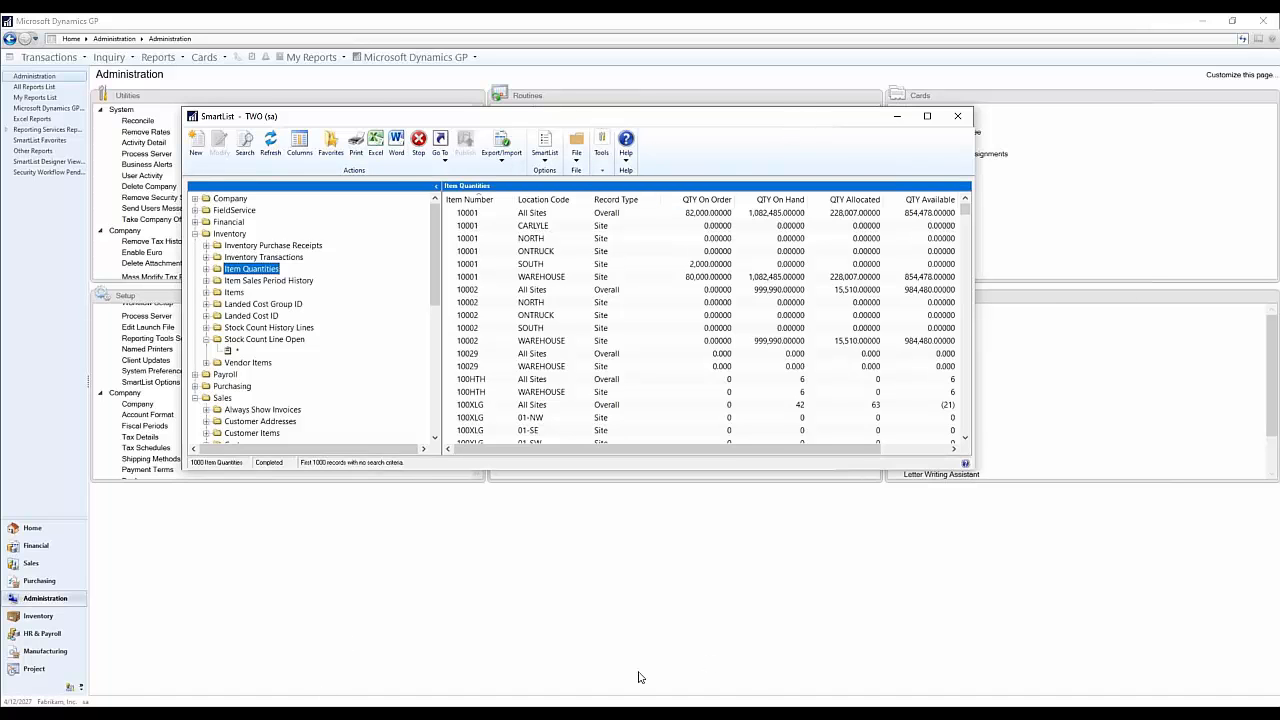
pyautogui.click(640, 714)
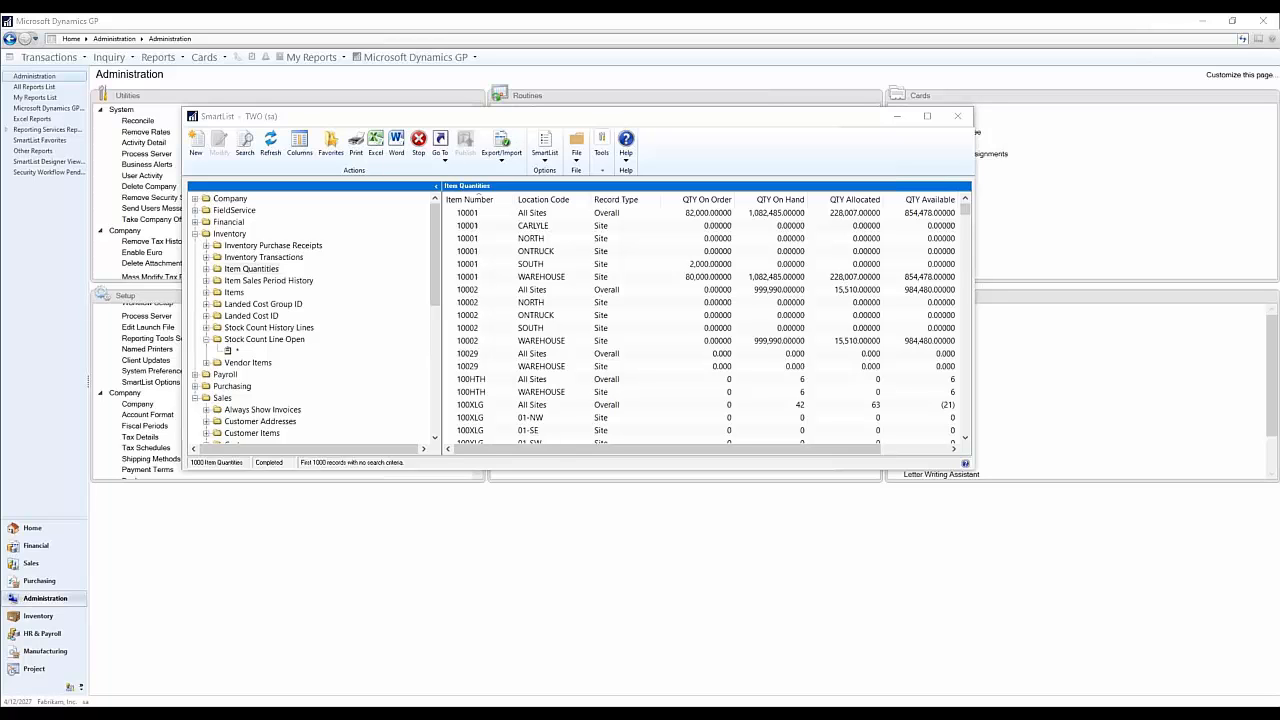
pyautogui.click(756, 117)
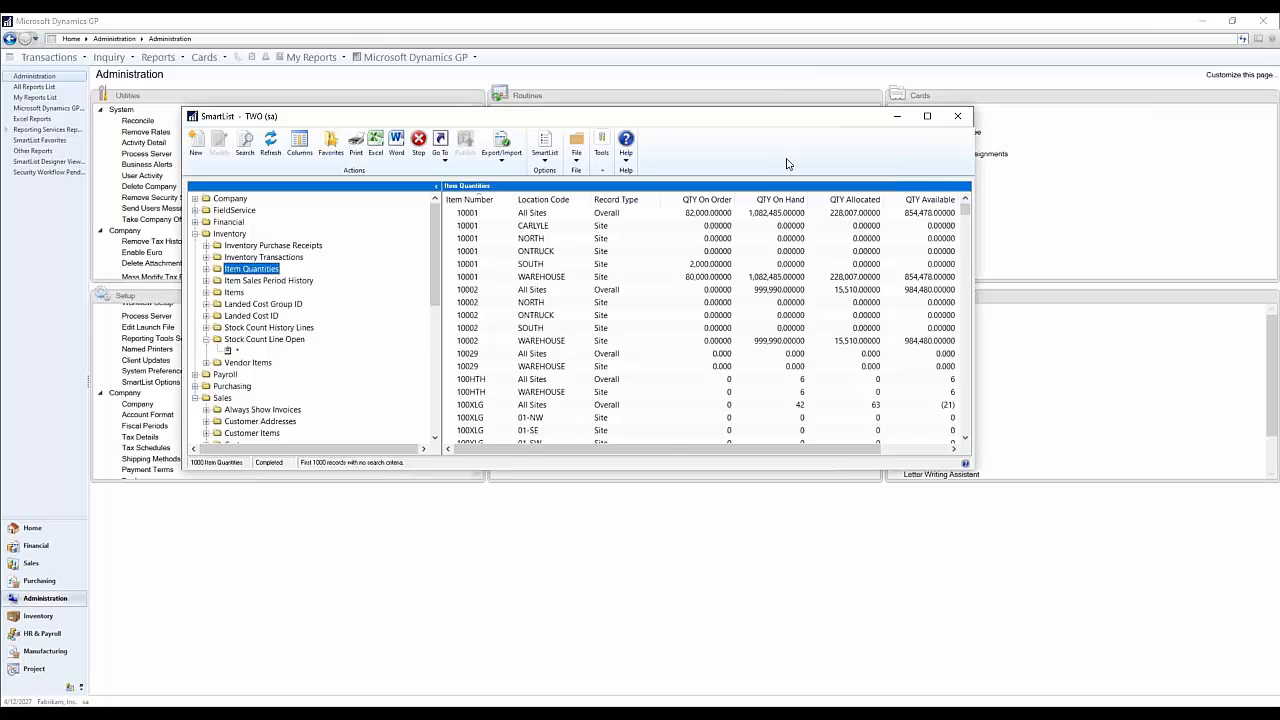
pyautogui.moveTo(758, 118); pyautogui.dragTo(770, 187)
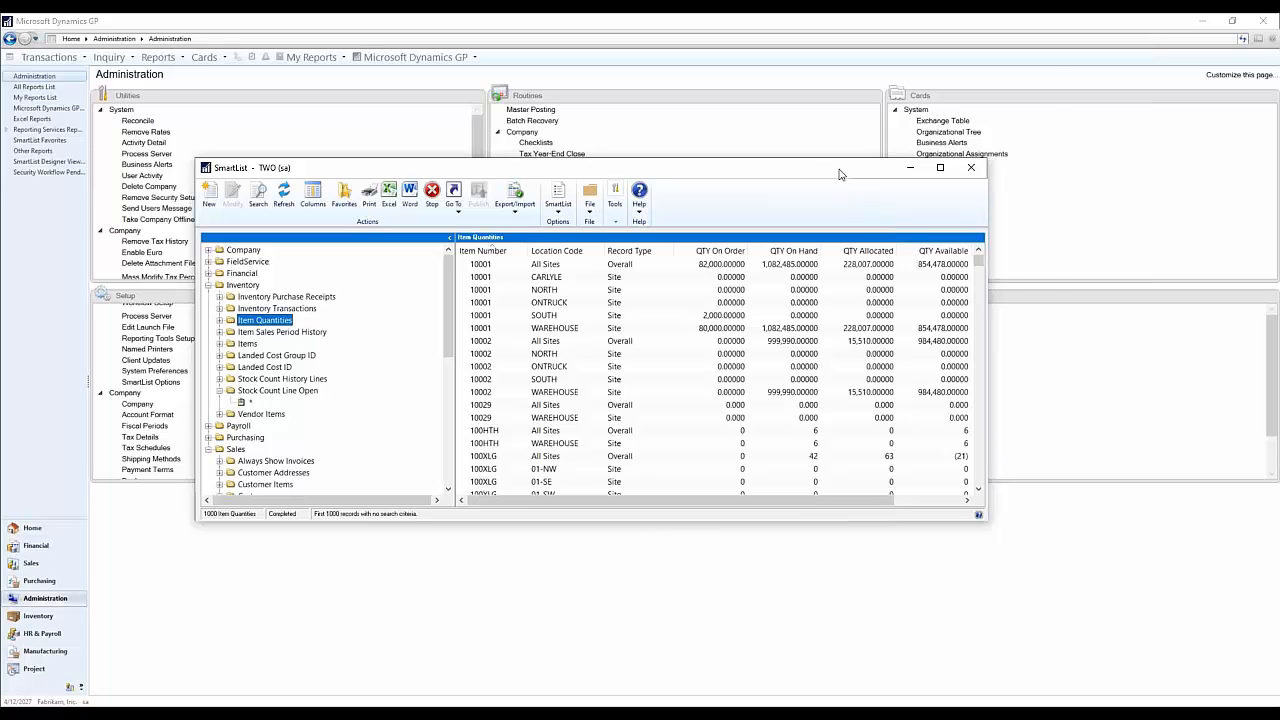
pyautogui.moveTo(838, 170); pyautogui.dragTo(889, 78)
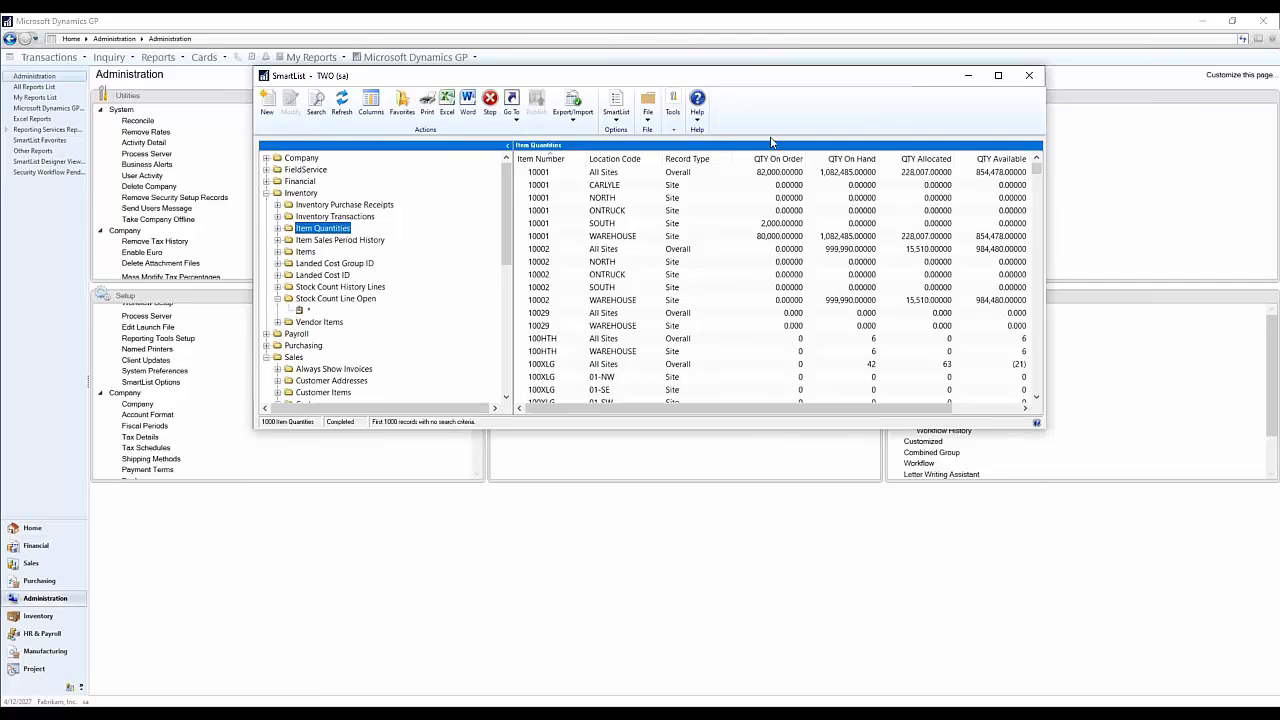
# Step: Expand the Item Quantities favorites in SmartList and display Items by Site
pyautogui.click(277, 229)
pyautogui.click(277, 232)
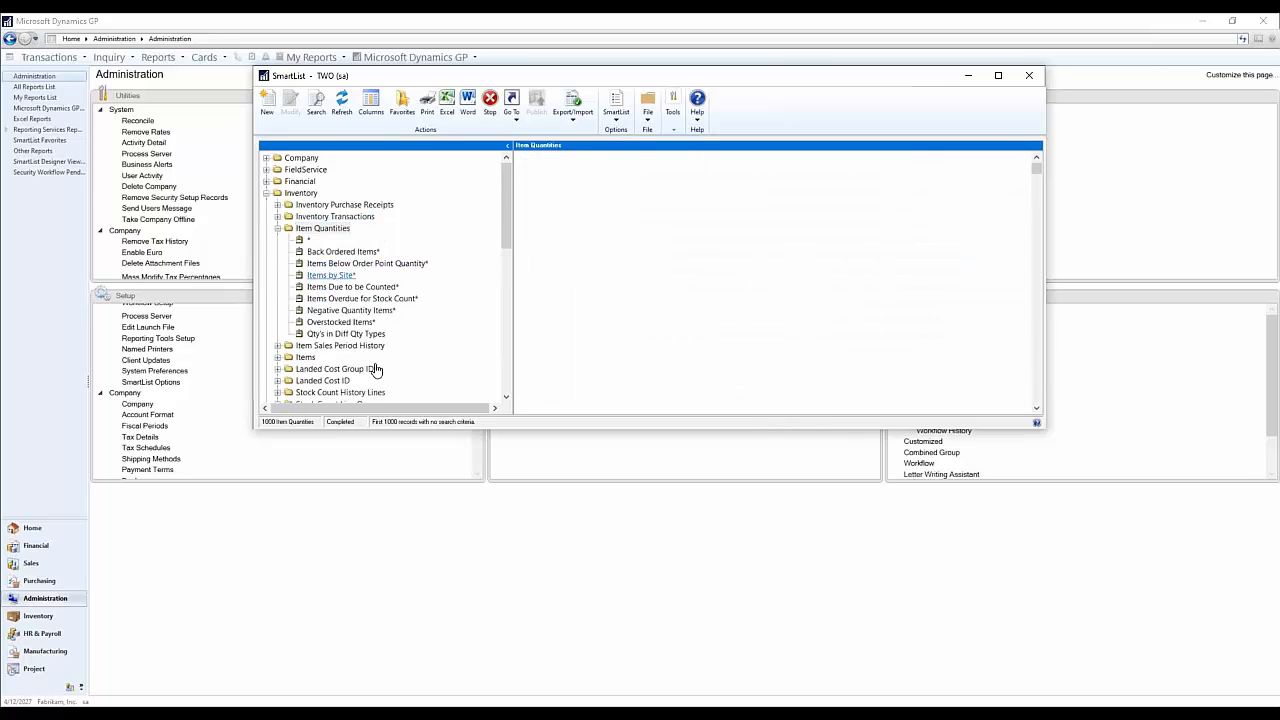
pyautogui.click(352, 263)
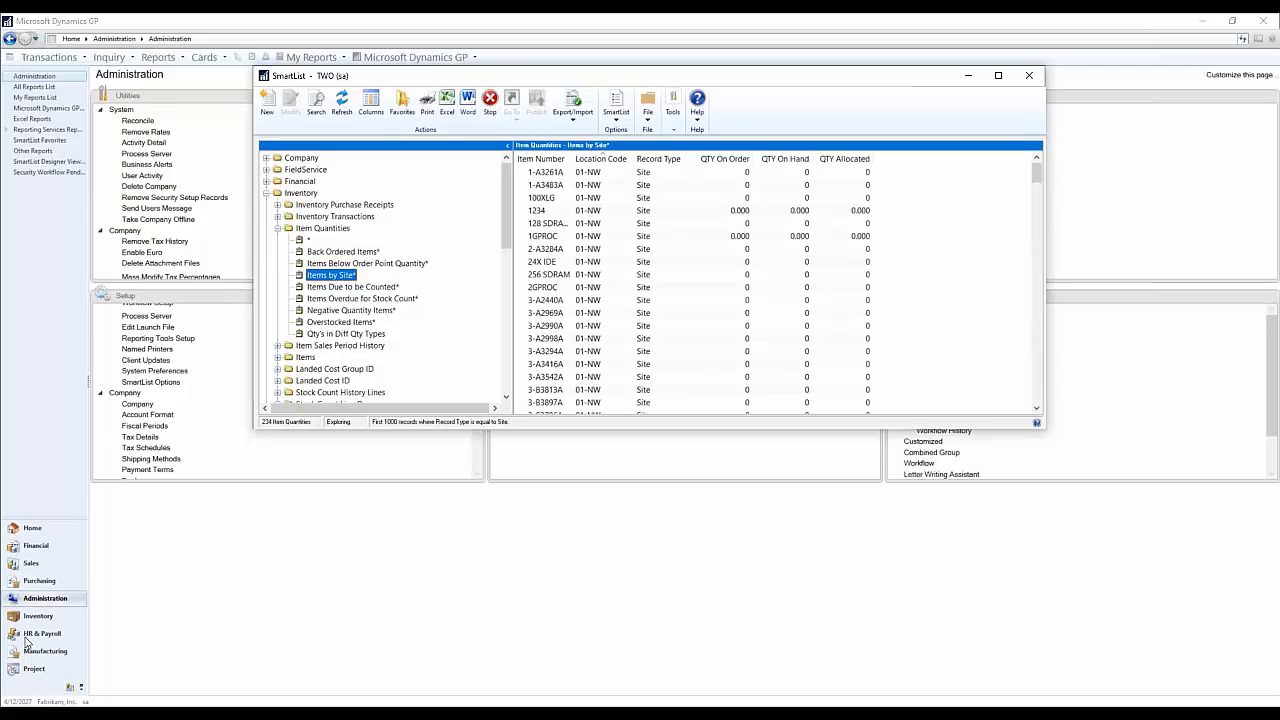
# Step: Display the Inventory series' Excel Reports list and check it against the Item Quantities favorites in SmartList
pyautogui.click(38, 620)
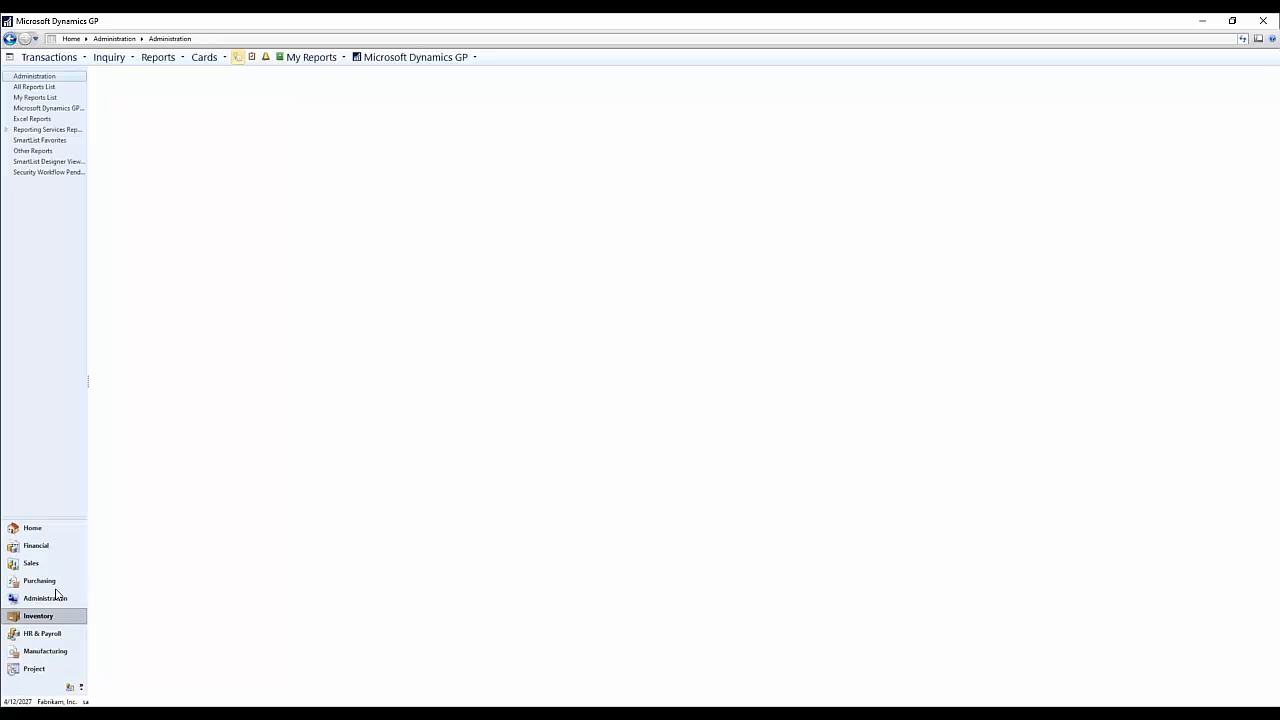
pyautogui.click(32, 130)
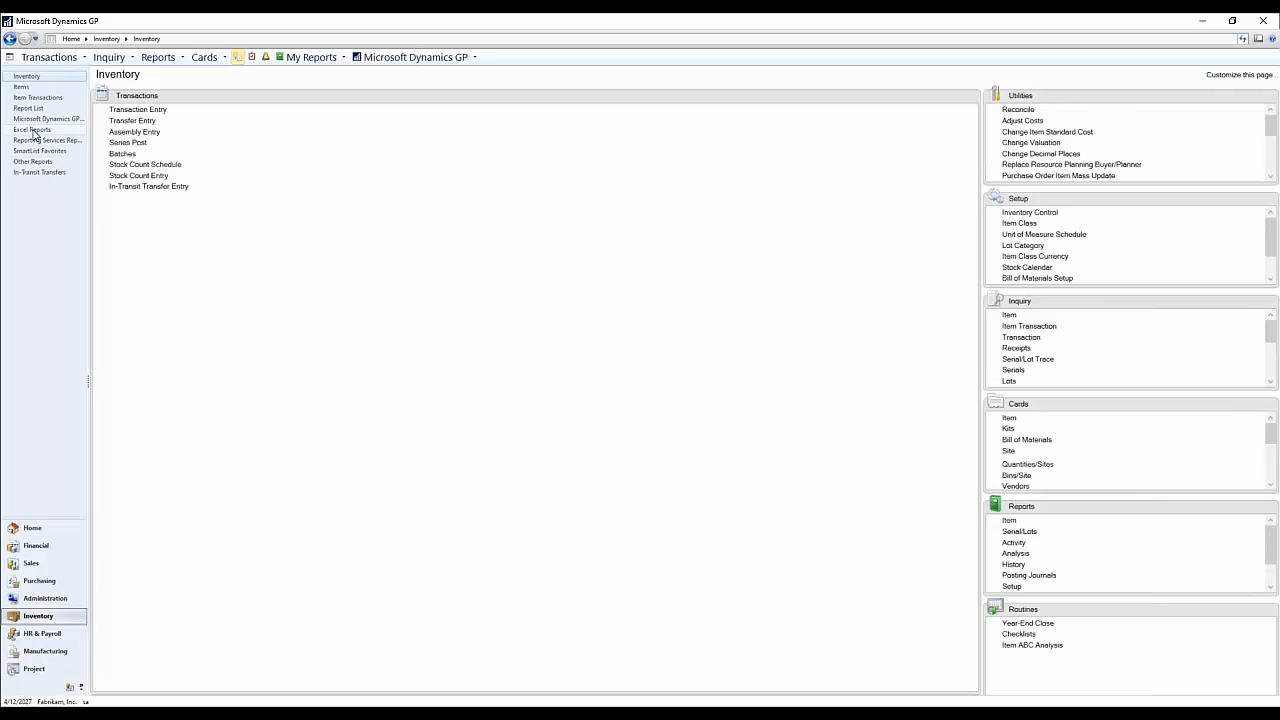
pyautogui.moveTo(434, 690)
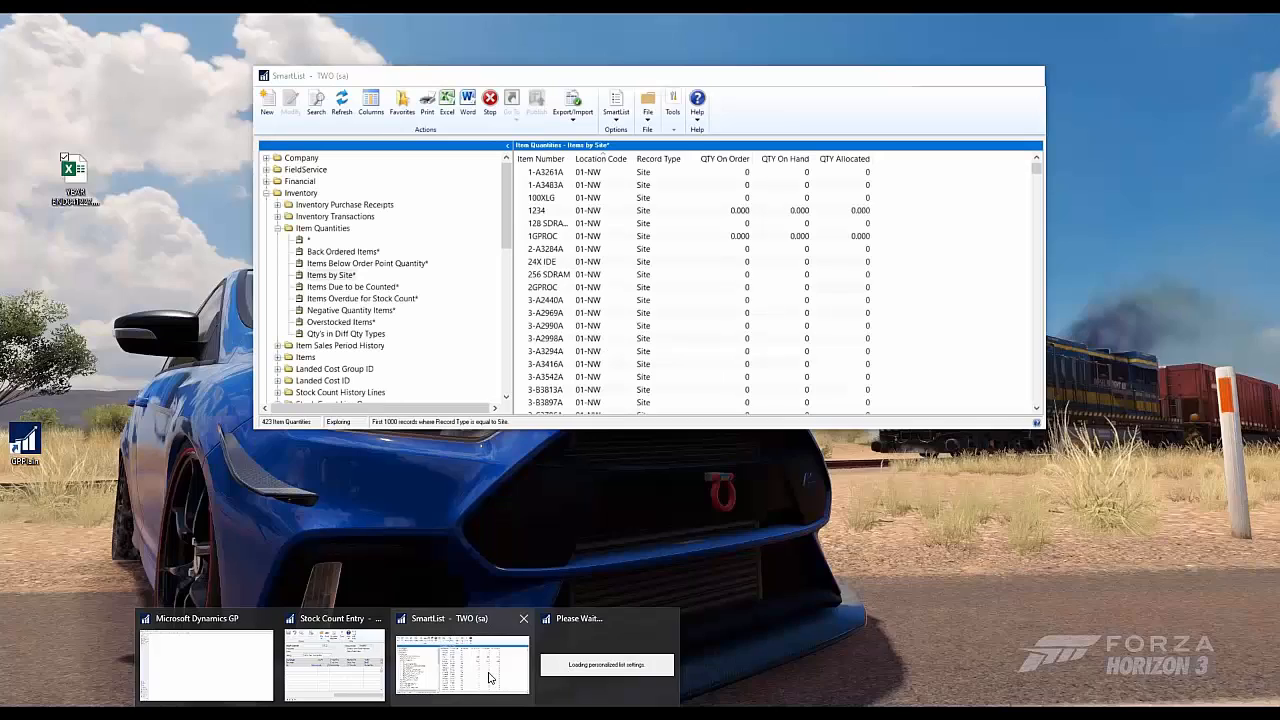
pyautogui.click(489, 678)
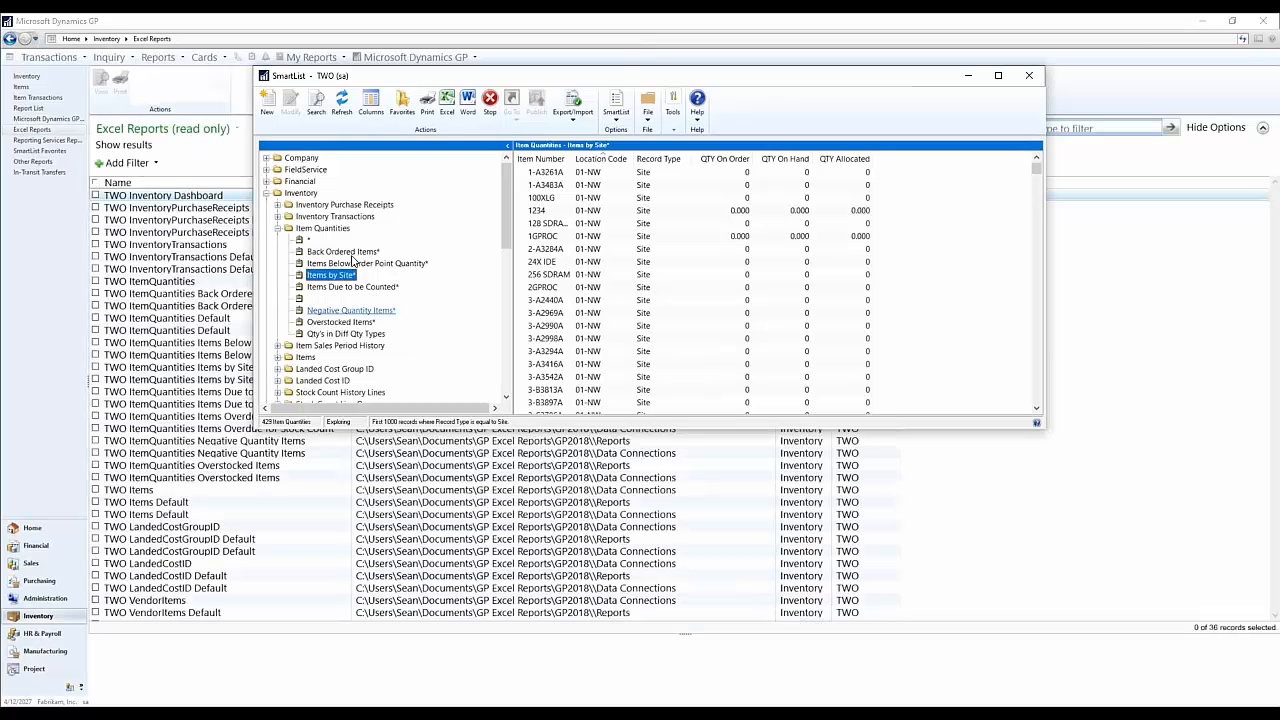
pyautogui.click(252, 545)
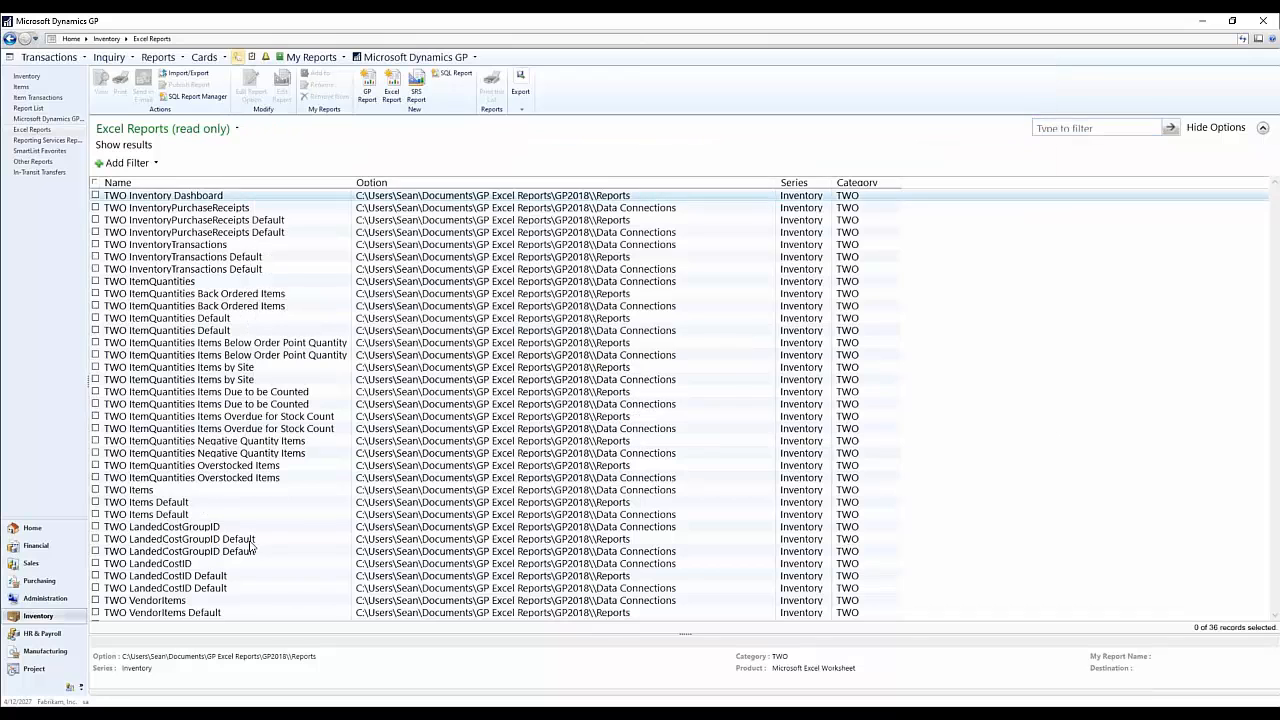
# Step: Open the TWO ItemQuantities Items by Site report in Excel and enable its external data connections
pyautogui.scroll(-1, 250, 545)
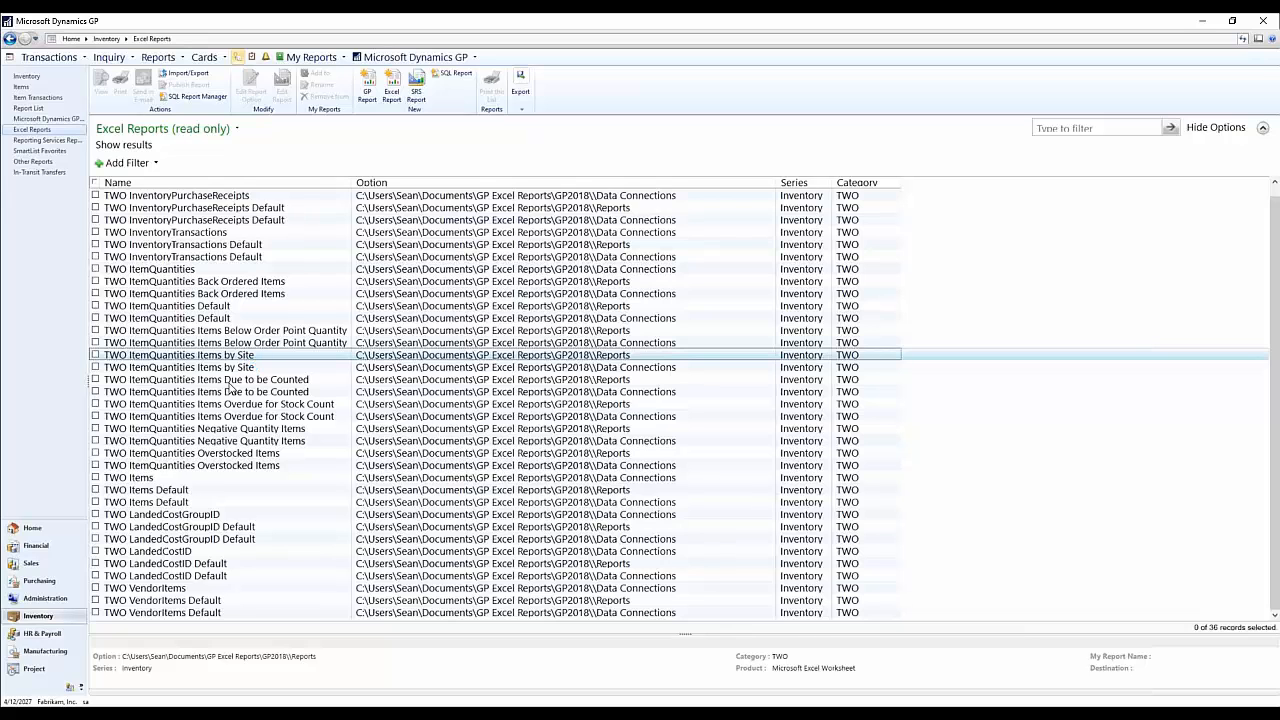
pyautogui.click(1095, 128)
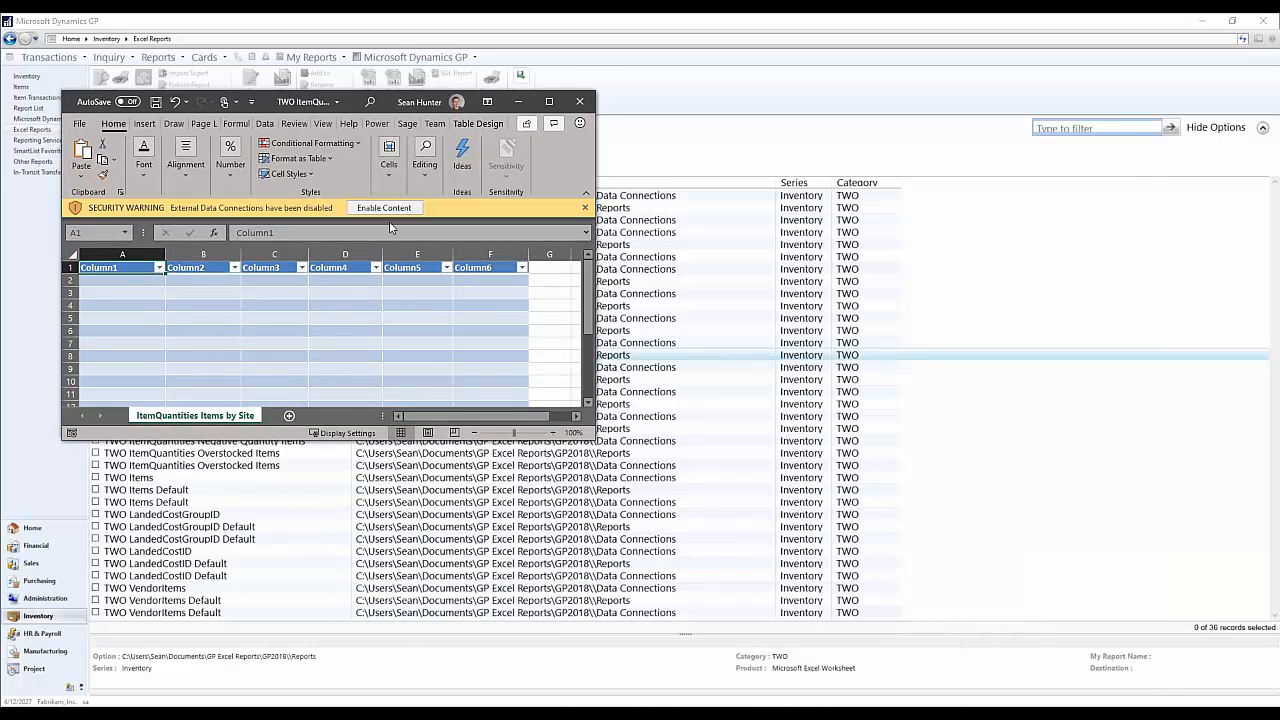
pyautogui.click(384, 208)
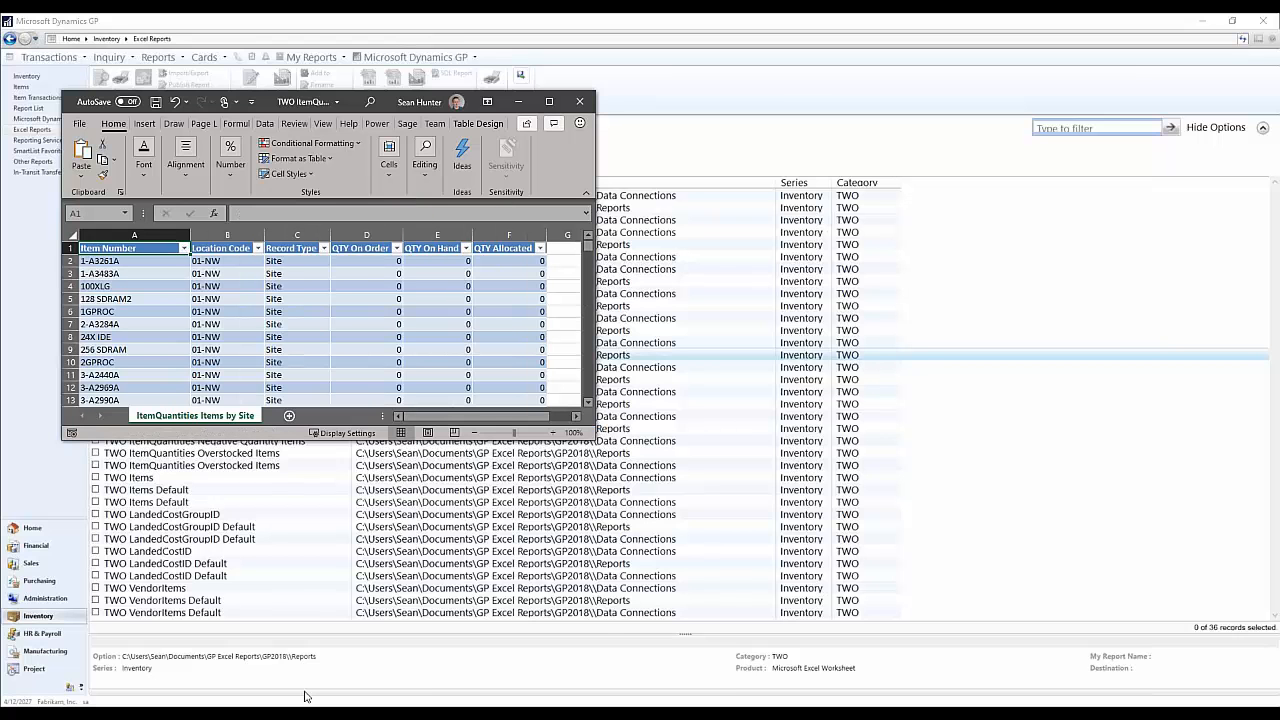
# Step: Compare the Excel report with SmartList's Items by Site results side by side, closing the workbook without saving
pyautogui.moveTo(305, 700)
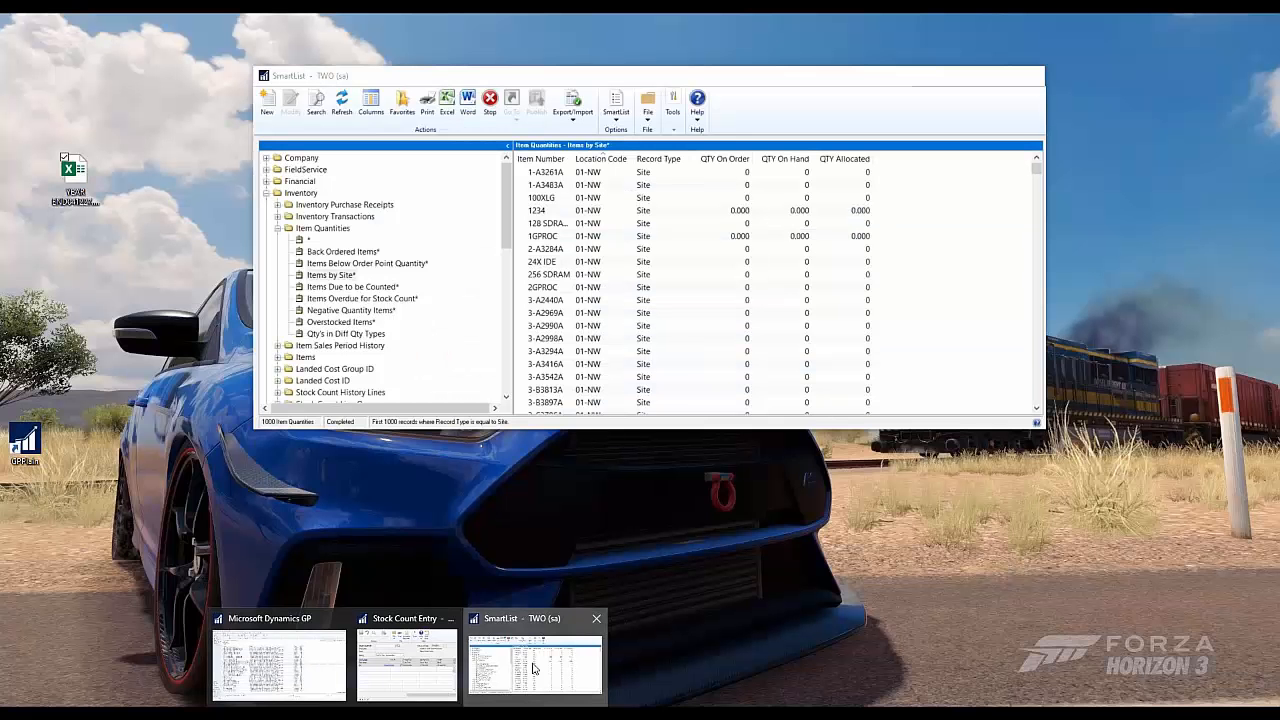
pyautogui.click(531, 669)
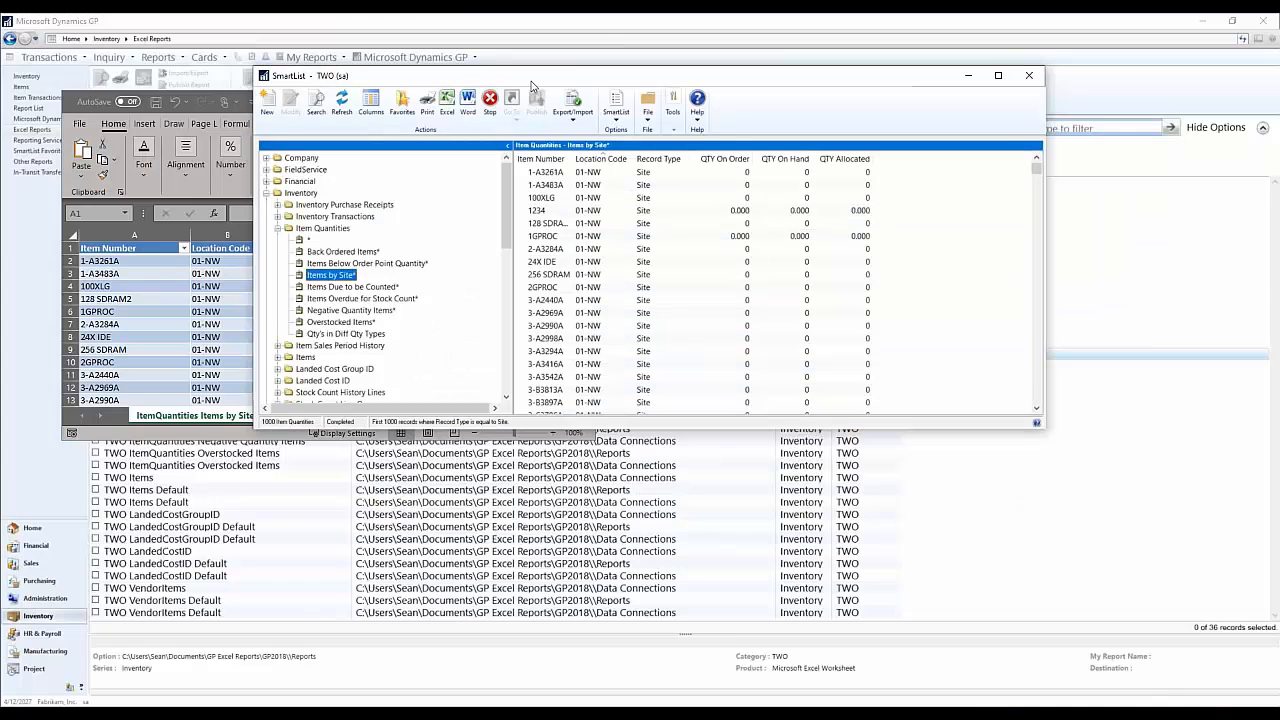
pyautogui.moveTo(531, 80); pyautogui.dragTo(736, 334)
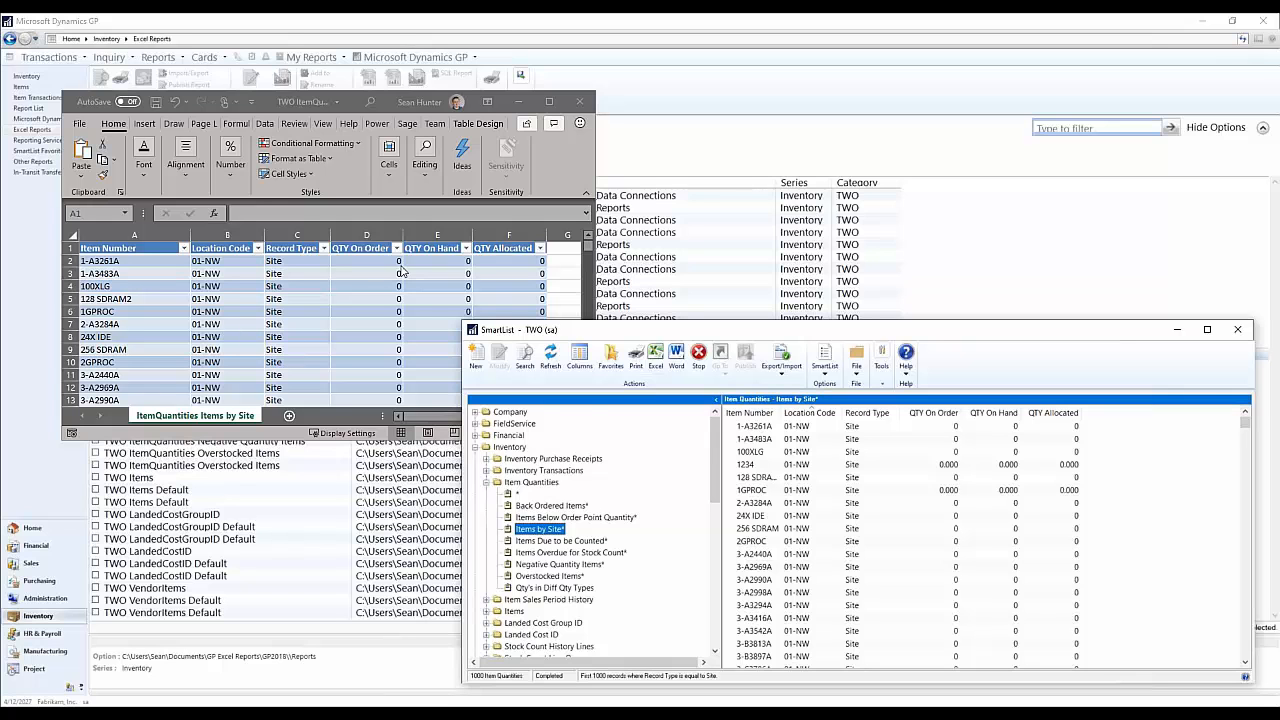
pyautogui.click(579, 101)
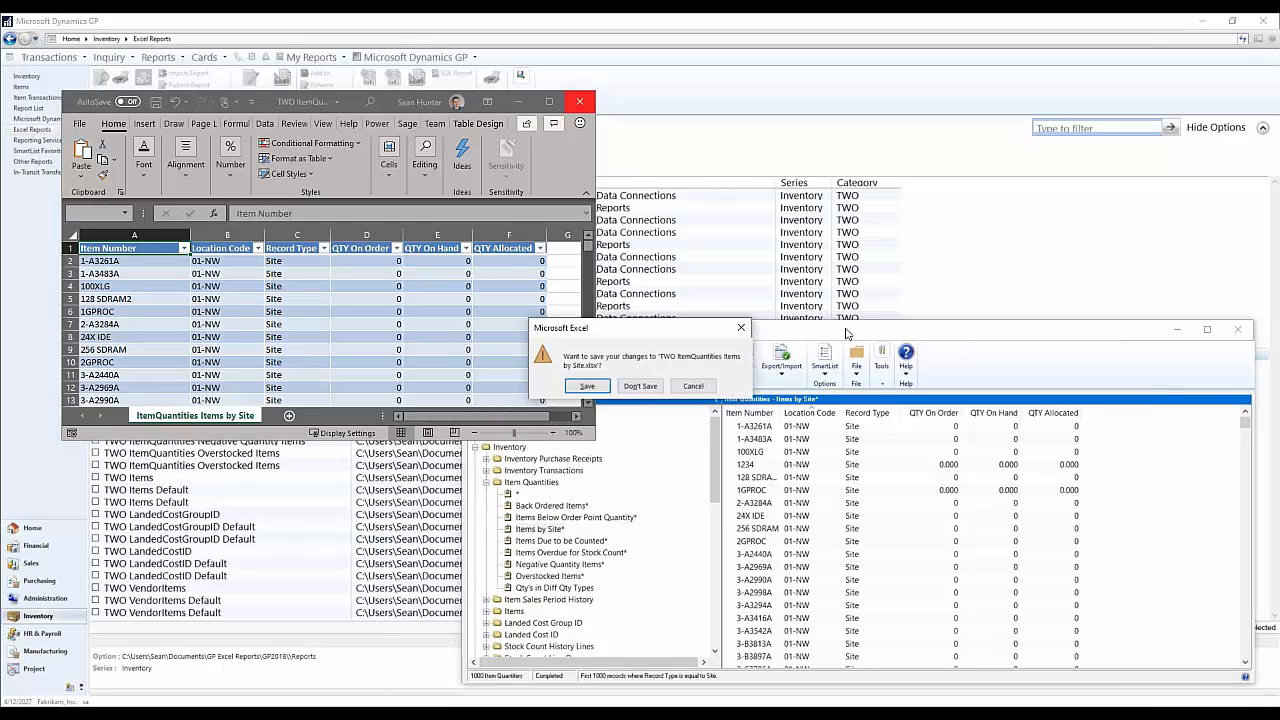
pyautogui.click(640, 386)
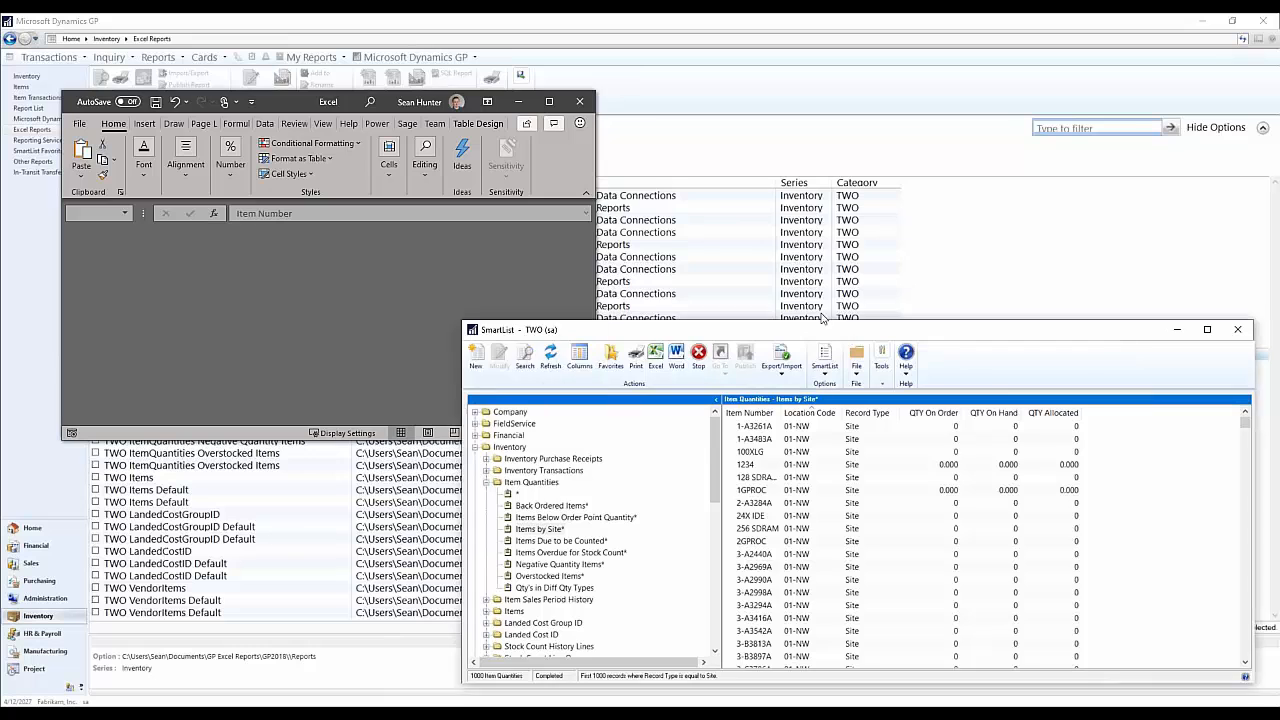
# Step: Enlarge the SmartList window, start a new Inventory list in SmartList Designer and expand the Company database views
pyautogui.moveTo(821, 329); pyautogui.dragTo(511, 118)
pyautogui.moveTo(942, 470); pyautogui.dragTo(1032, 660)
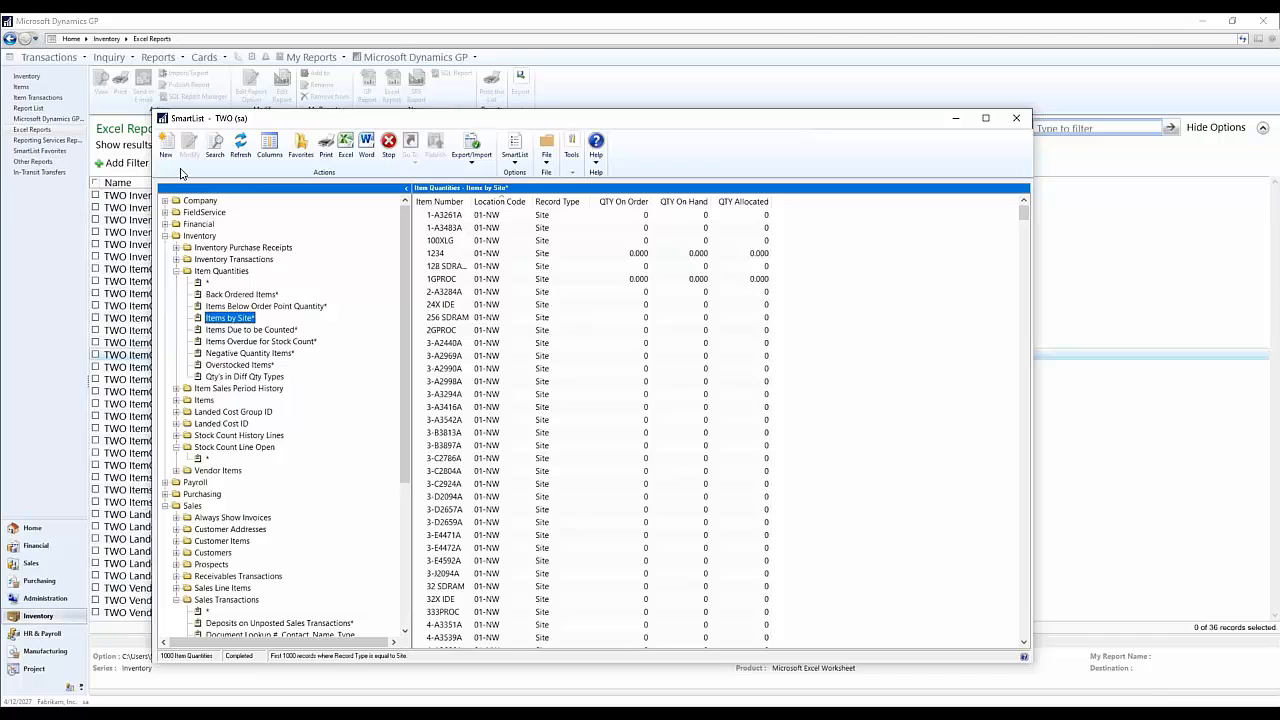
pyautogui.click(199, 236)
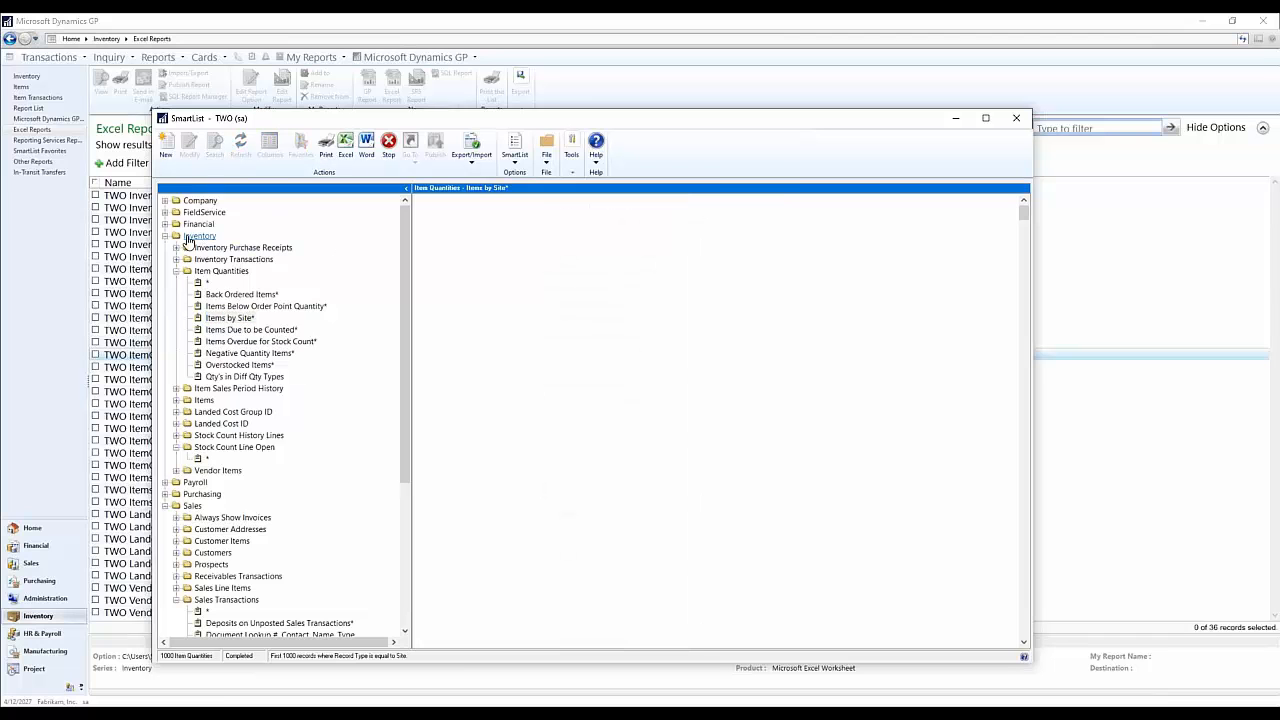
pyautogui.click(166, 152)
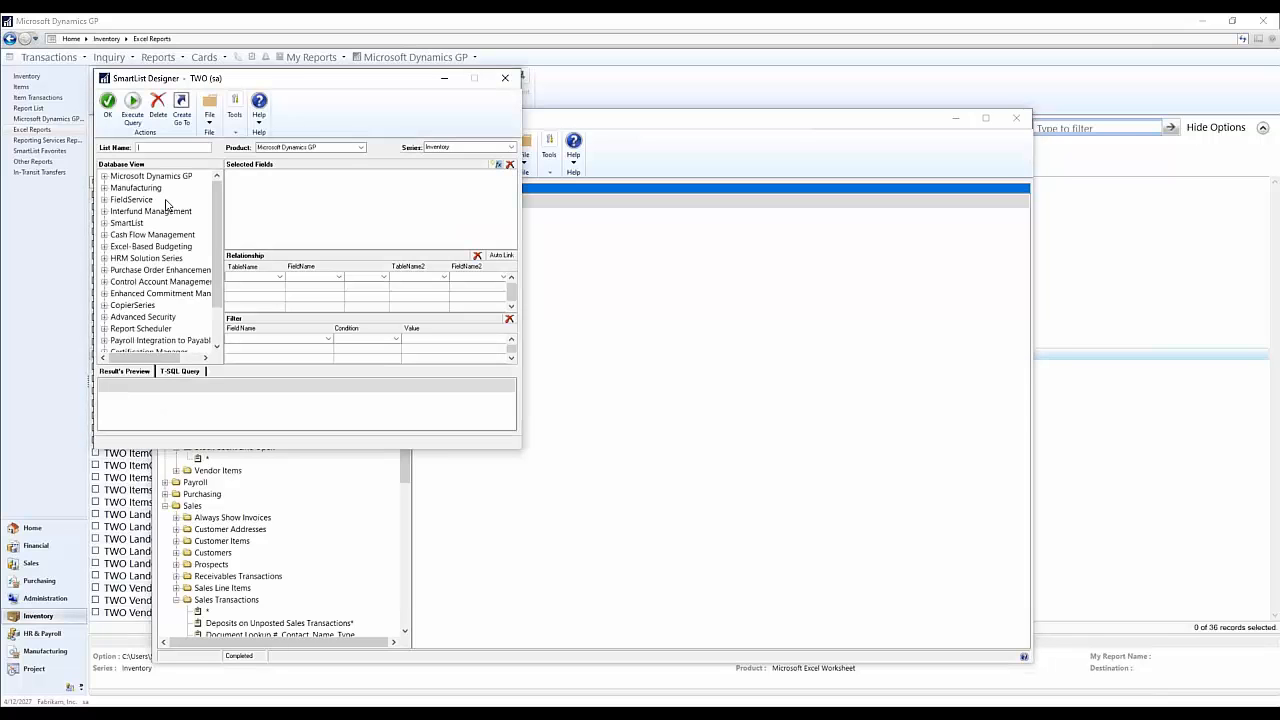
pyautogui.moveTo(217, 212); pyautogui.dragTo(211, 272)
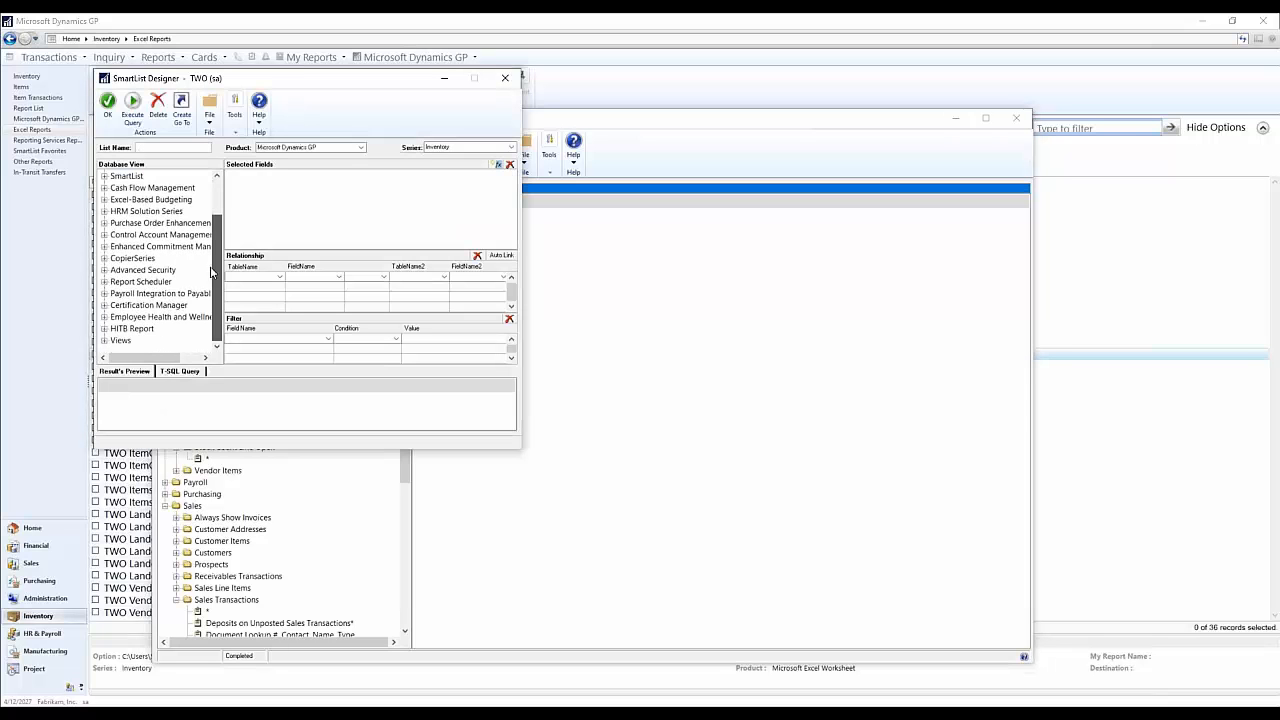
pyautogui.click(103, 341)
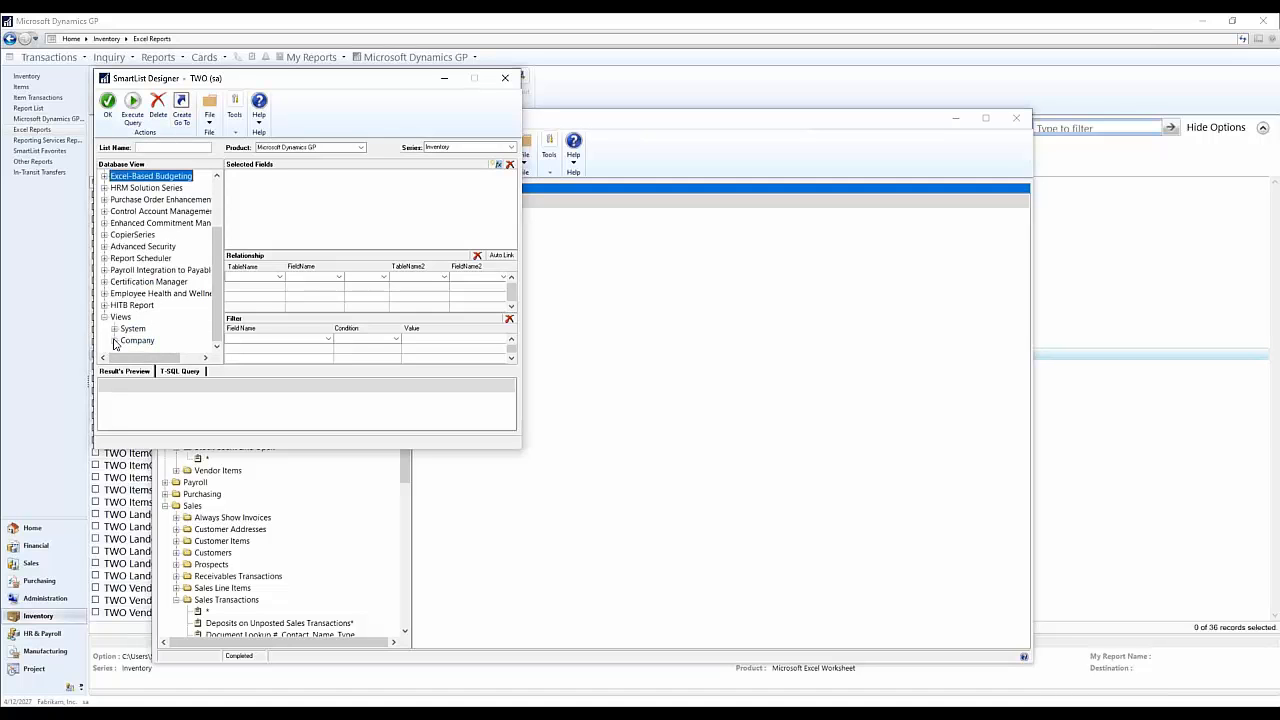
pyautogui.click(114, 341)
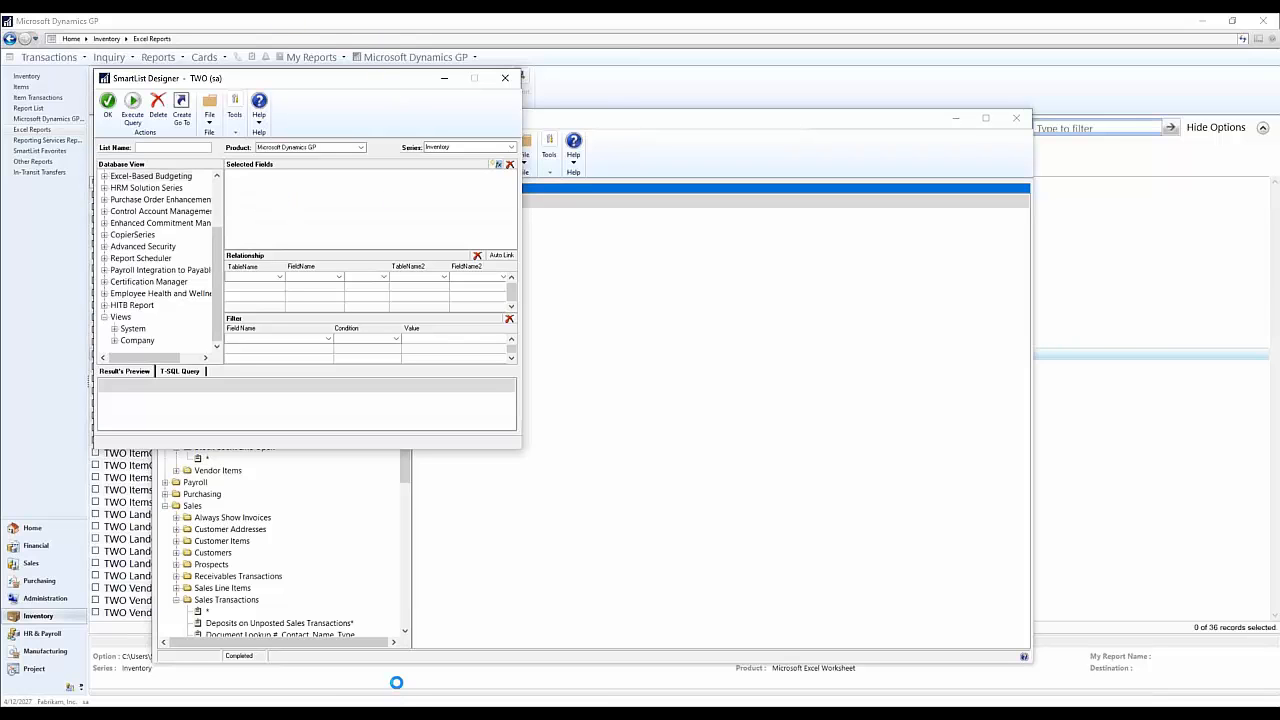
pyautogui.moveTo(405, 712)
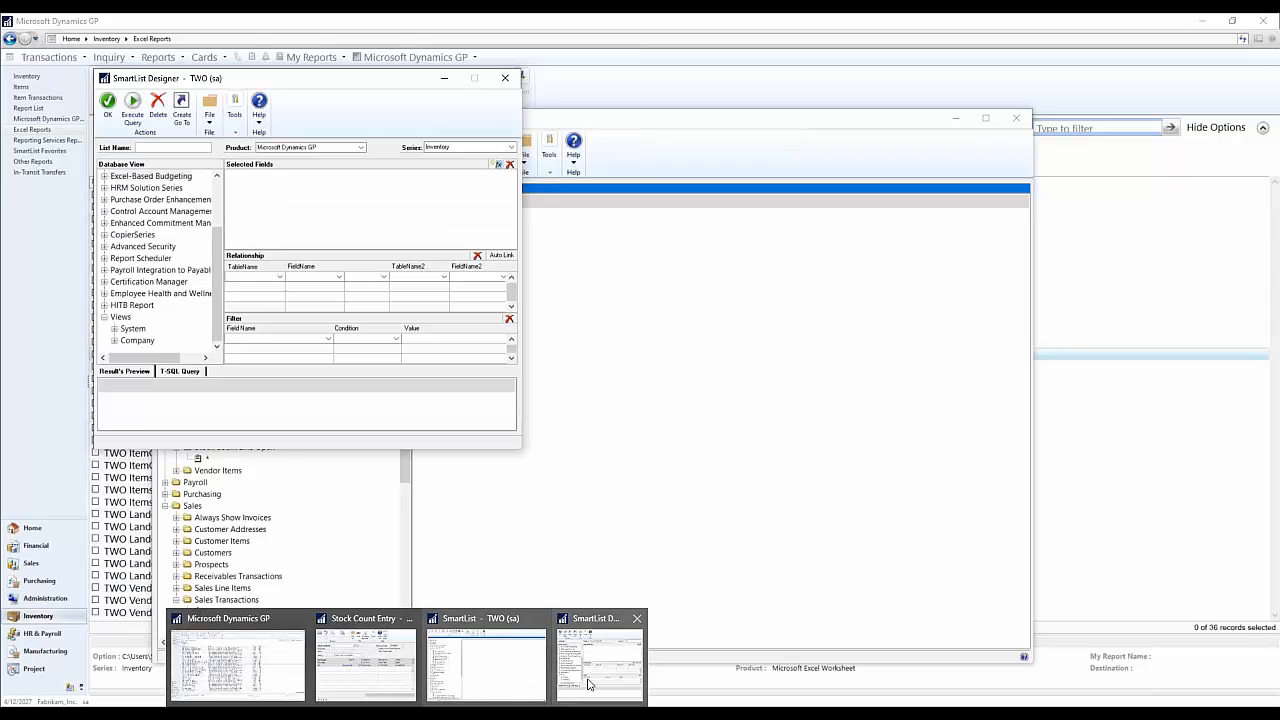